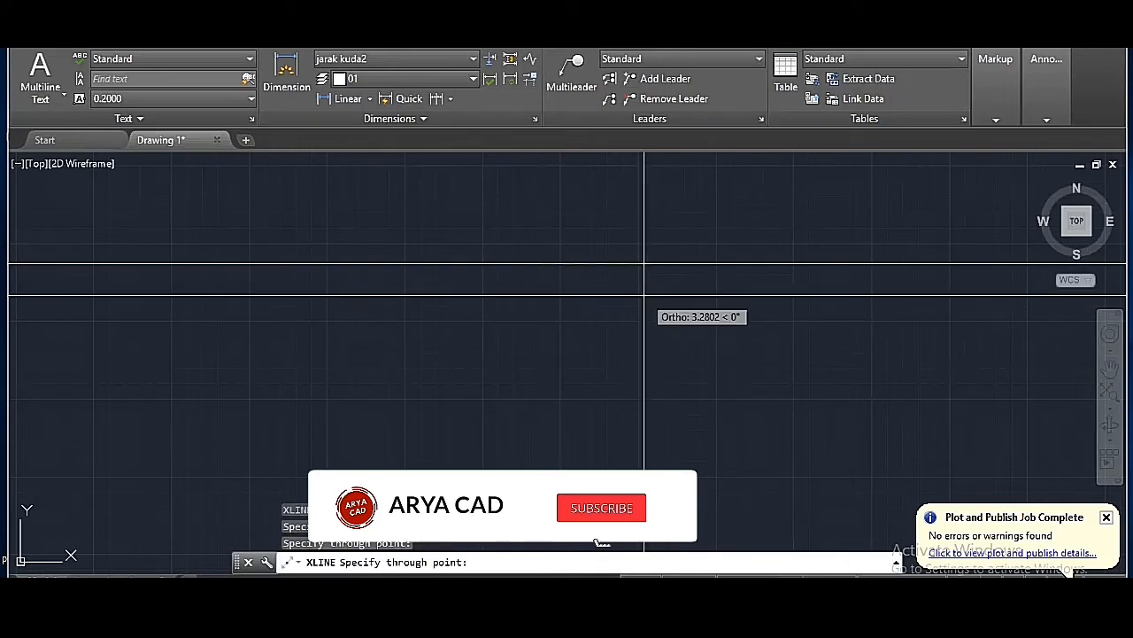
# - Finish the horizontal construction line and offset it 3 units downward
pyautogui.press('Return')
pyautogui.write('o')
pyautogui.press('Return')
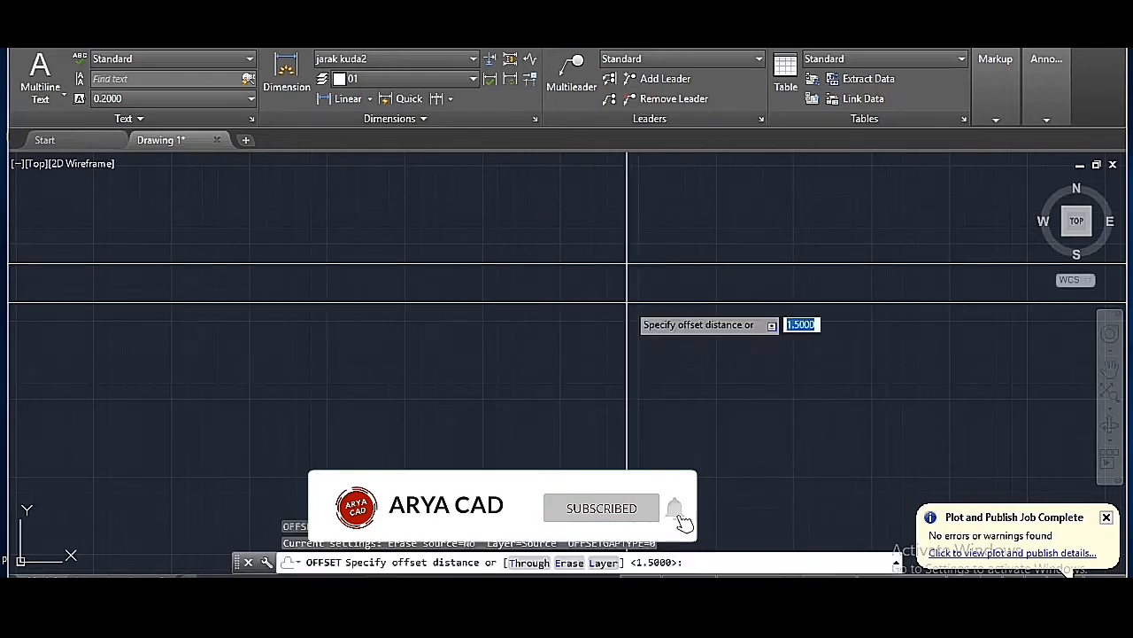
pyautogui.write('3')
pyautogui.press('Return')
pyautogui.click(633, 265)
pyautogui.click(632, 316)
pyautogui.press('Return')
# - Offset the lower horizontal construction line 1.5 units downward
pyautogui.press('Return')
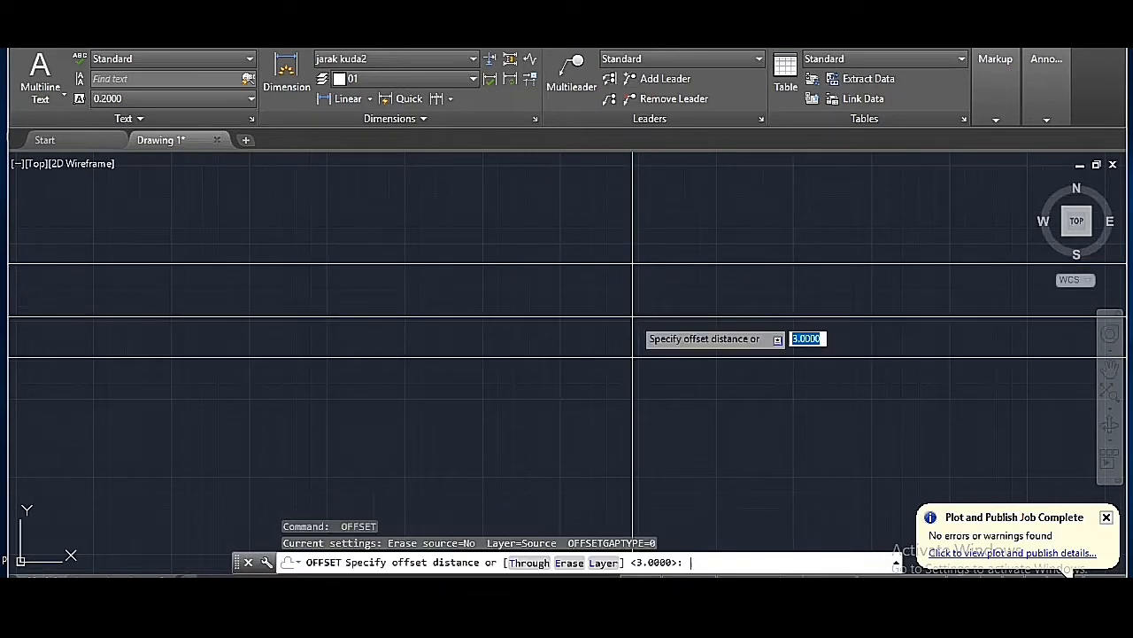
pyautogui.write('1.5')
pyautogui.press('Return')
pyautogui.click(620, 357)
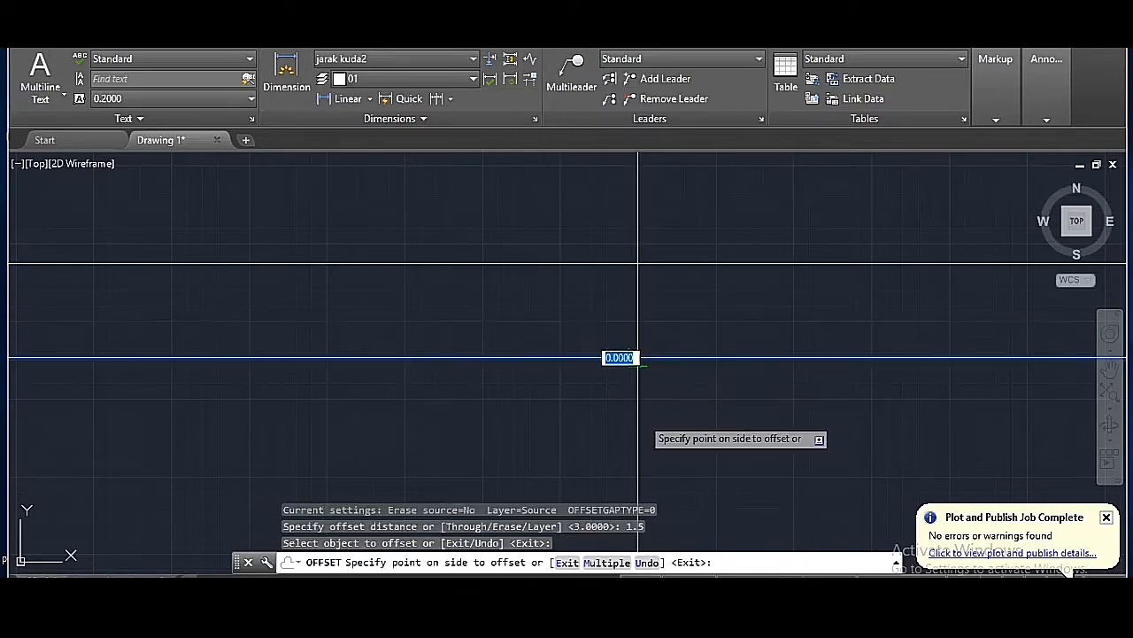
pyautogui.click(637, 375)
pyautogui.press('Return')
pyautogui.press('Return')
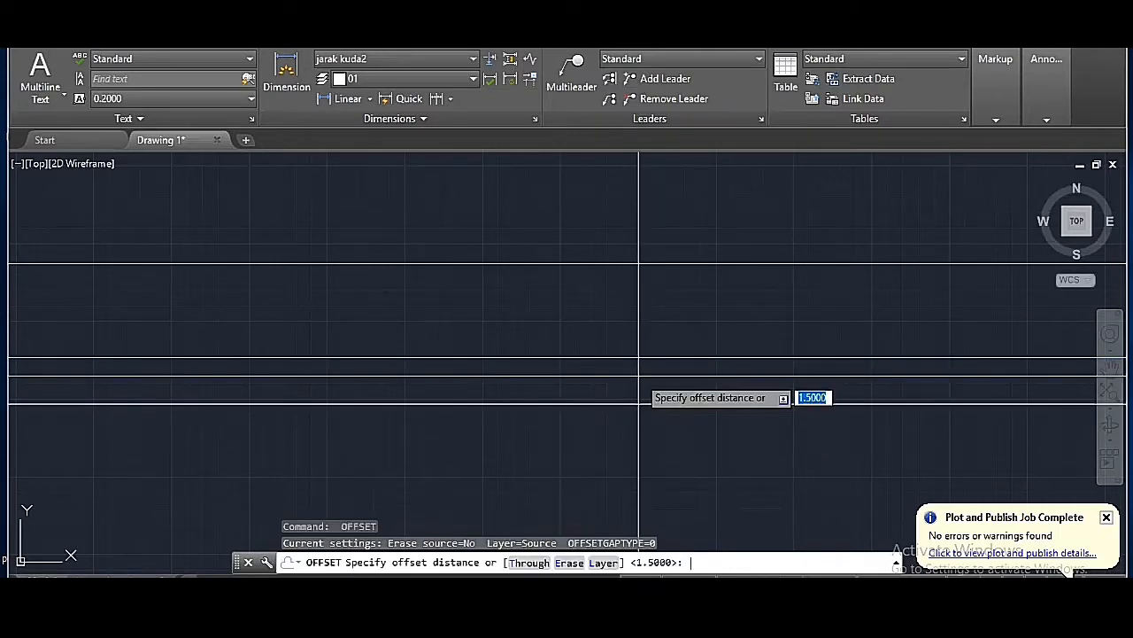
pyautogui.write('2.5')
pyautogui.press('Return')
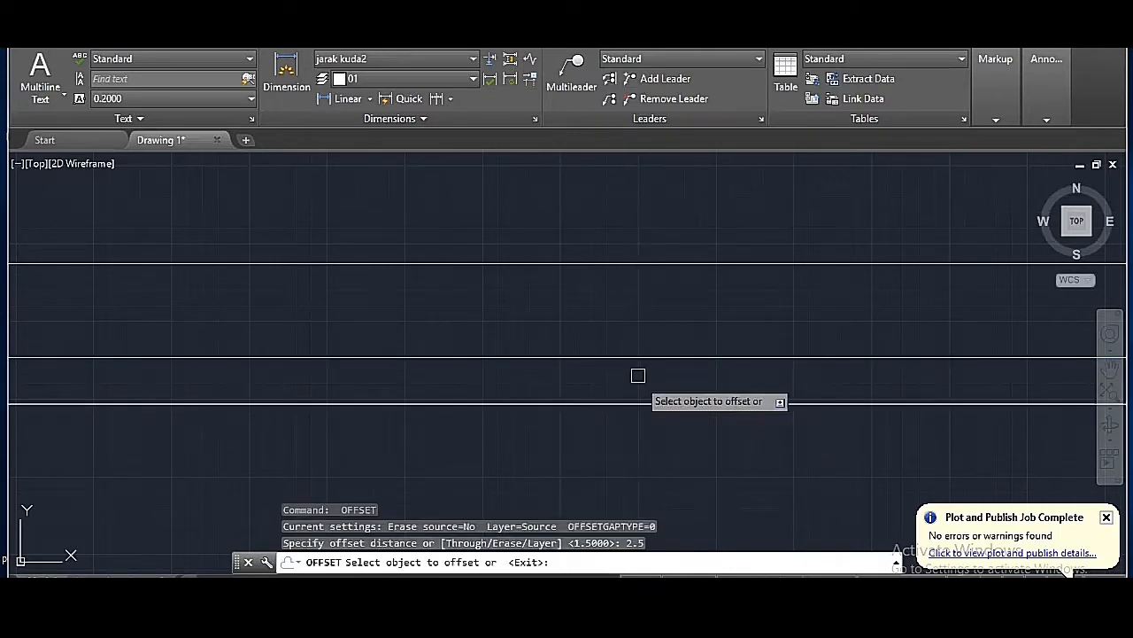
pyautogui.click(646, 405)
pyautogui.scroll(-2, 660, 325)
pyautogui.scroll(2, 726, 435)
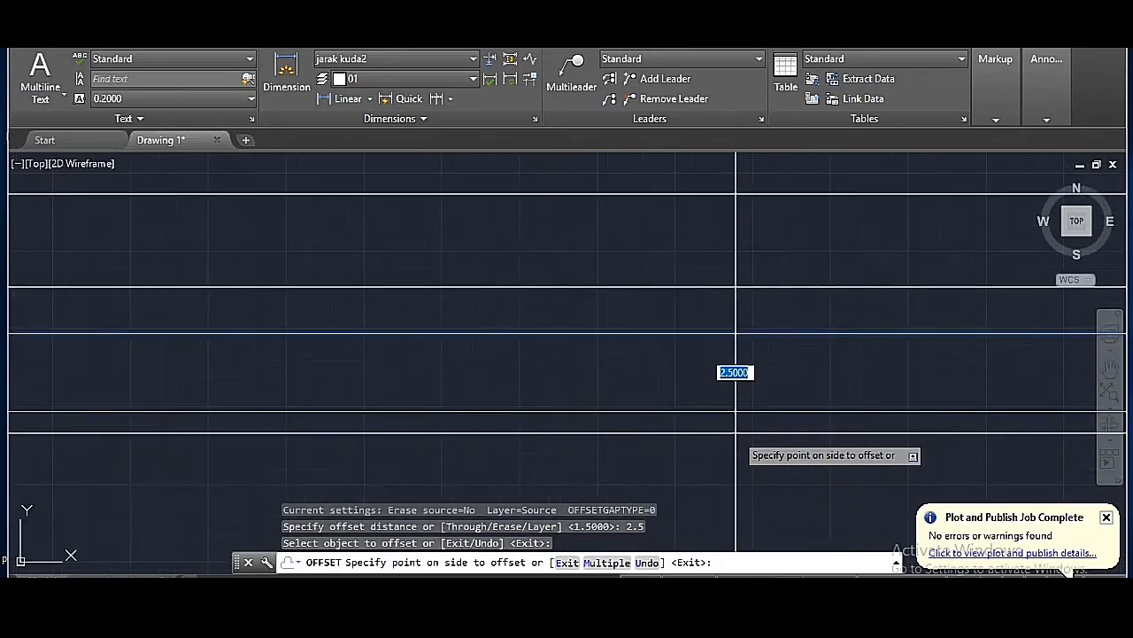
pyautogui.press('Return')
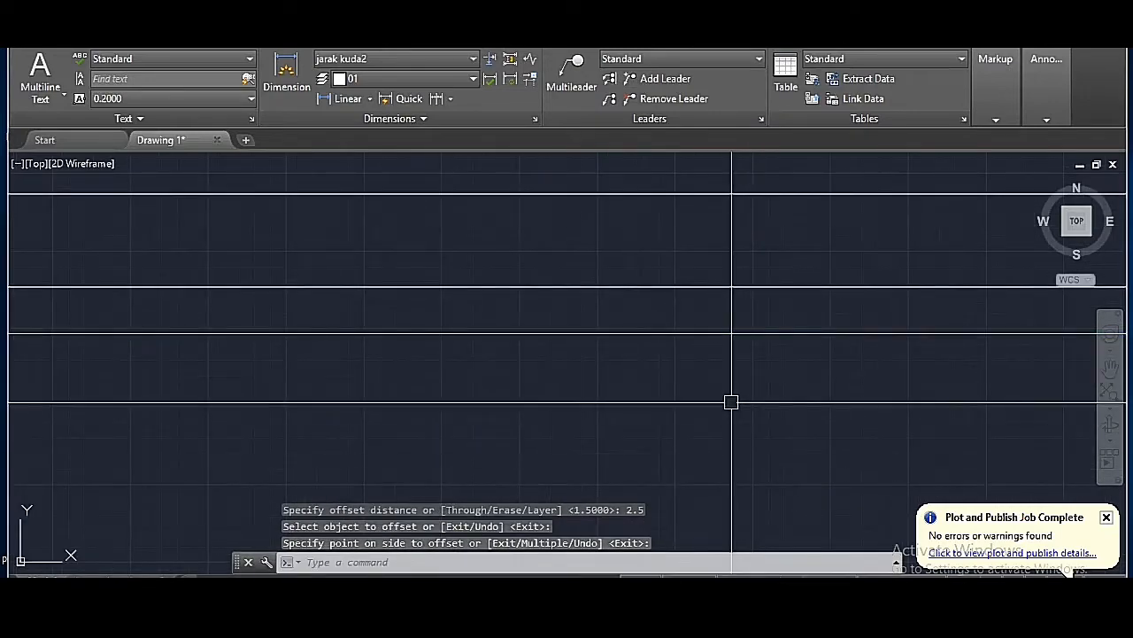
# - Offset the lowest horizontal construction line 1 unit downward
pyautogui.press('Return')
pyautogui.press('Return')
pyautogui.click(750, 333)
pyautogui.click(749, 393)
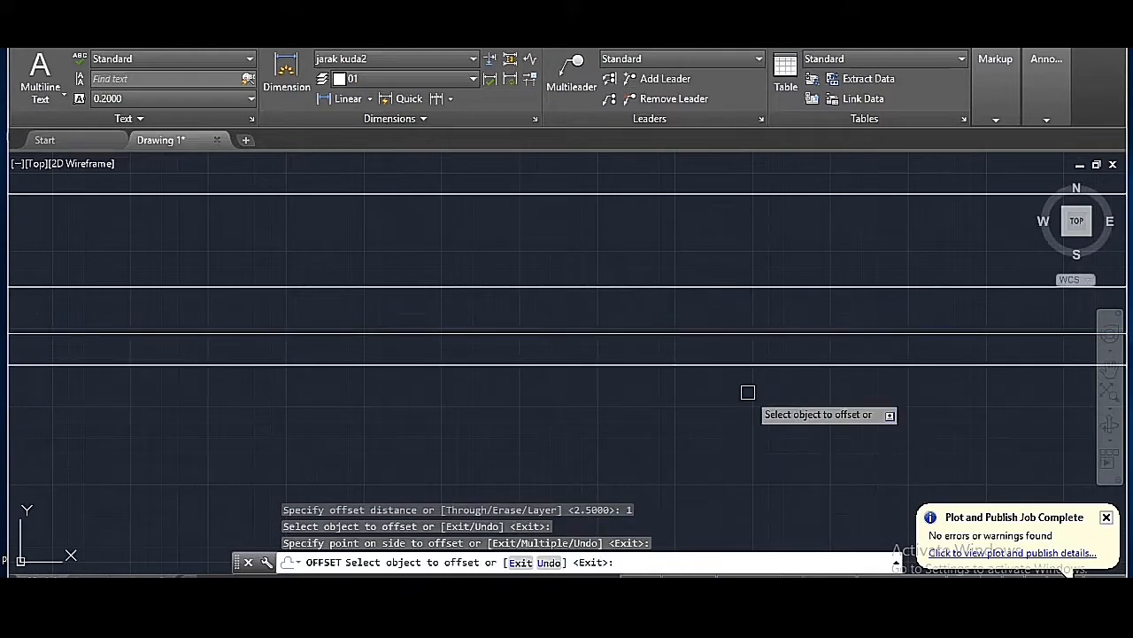
pyautogui.press('Return')
# - Draw a vertical construction line crossing the horizontal ones
pyautogui.press('Return')
pyautogui.click(673, 410)
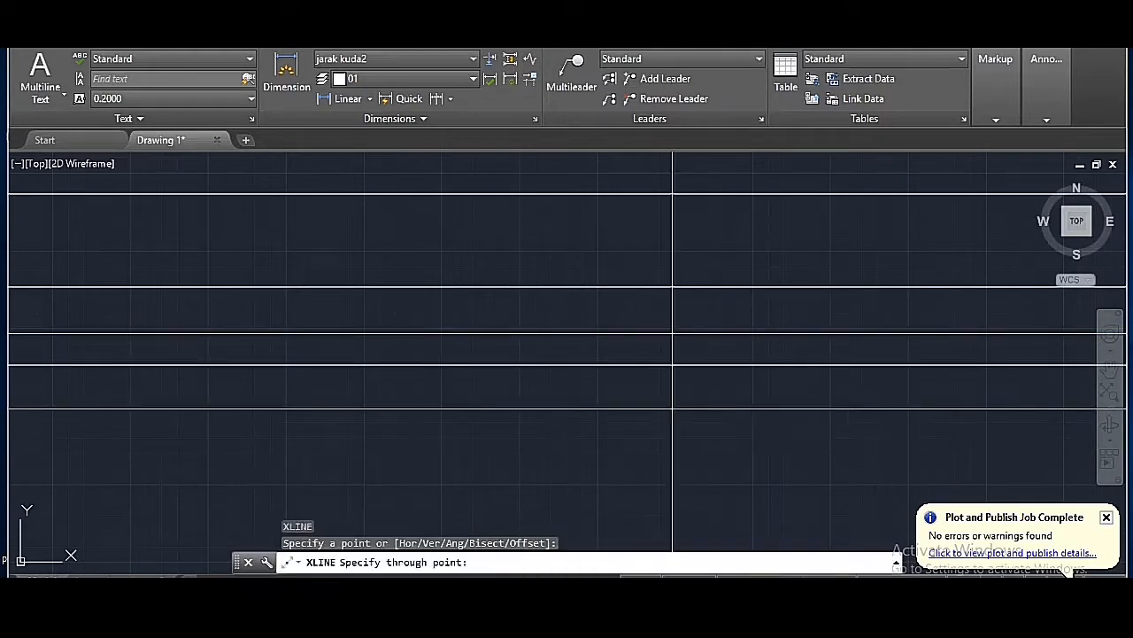
pyautogui.click(691, 468)
pyautogui.press('Return')
# - Offset the vertical construction line 1.5 units to the right
pyautogui.press('Return')
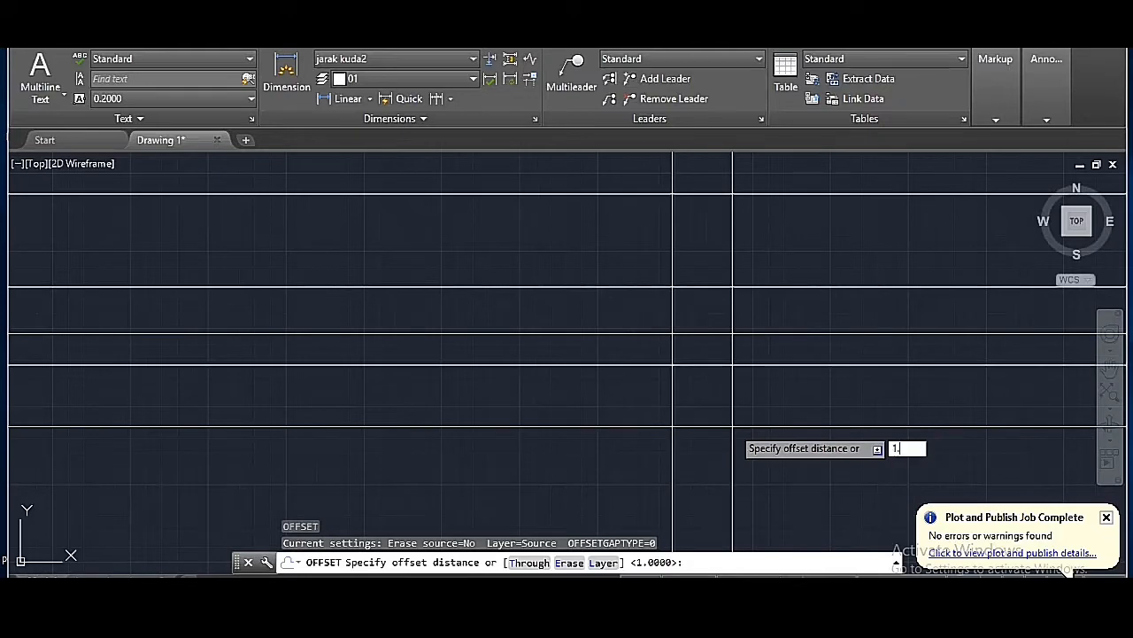
pyautogui.write('1.5')
pyautogui.press('Return')
pyautogui.click(677, 398)
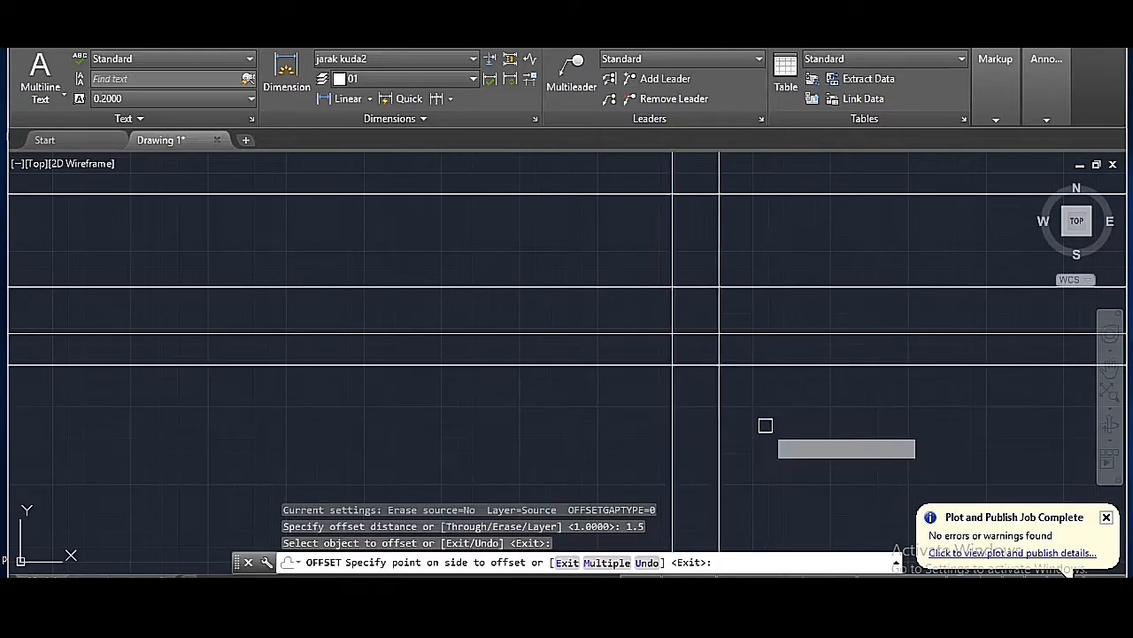
pyautogui.click(765, 425)
pyautogui.press('Return')
# - Offset the leftmost vertical construction line 3 units to the right
pyautogui.press('Return')
pyautogui.write('3')
pyautogui.press('Return')
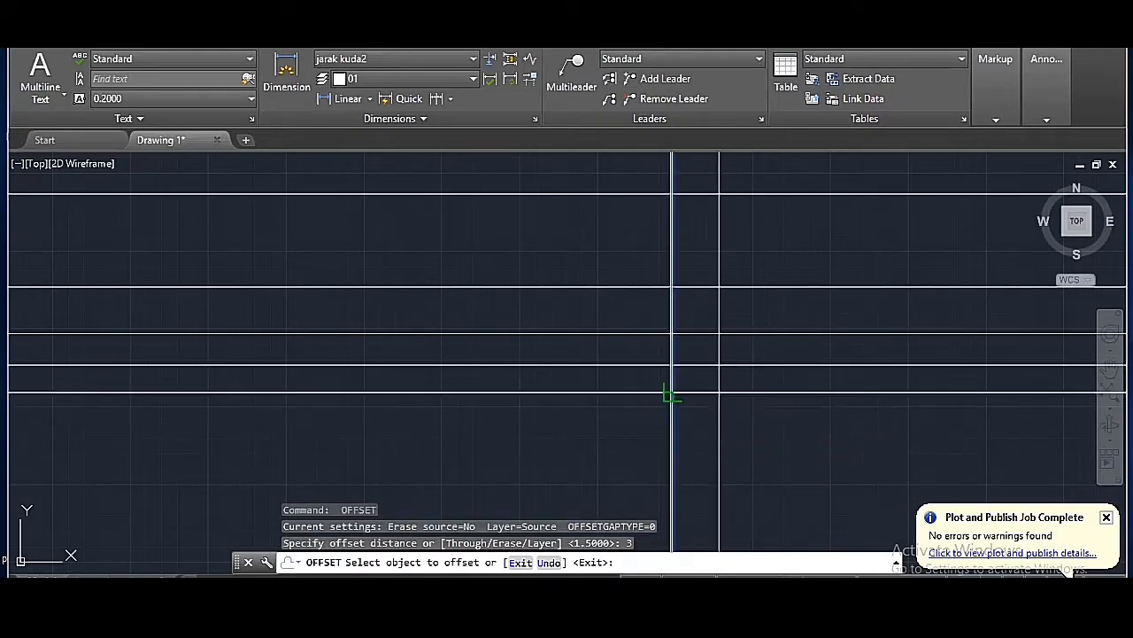
pyautogui.click(673, 396)
pyautogui.click(792, 406)
pyautogui.press('Return')
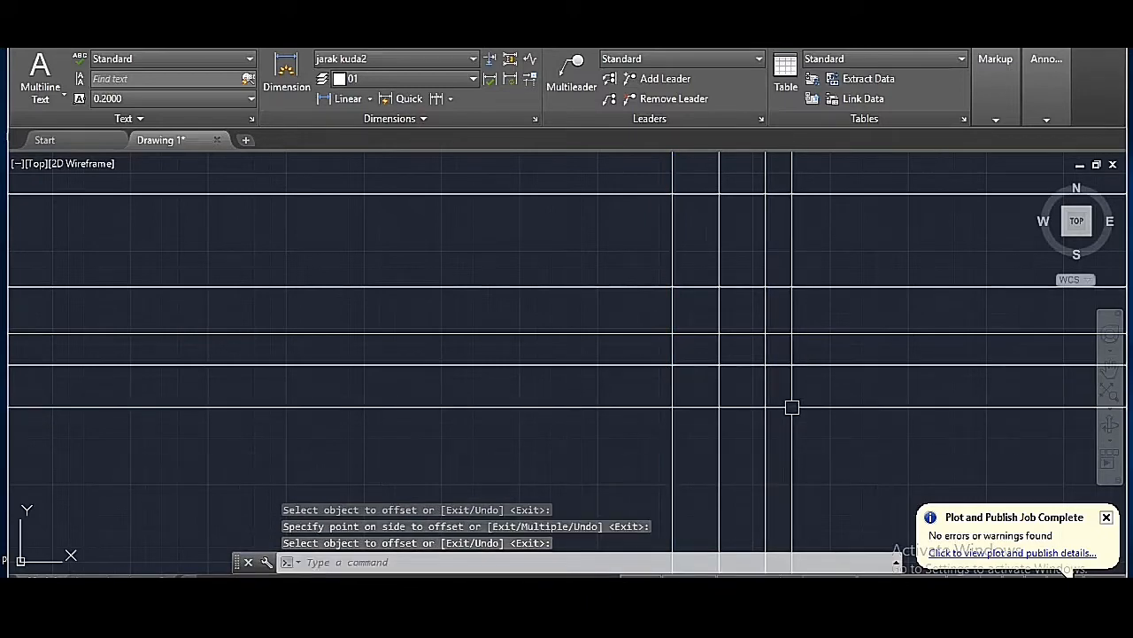
# - Offset the rightmost vertical construction line another 3 units to the right
pyautogui.press('Return')
pyautogui.press('Return')
pyautogui.click(765, 405)
pyautogui.click(903, 405)
pyautogui.press('Return')
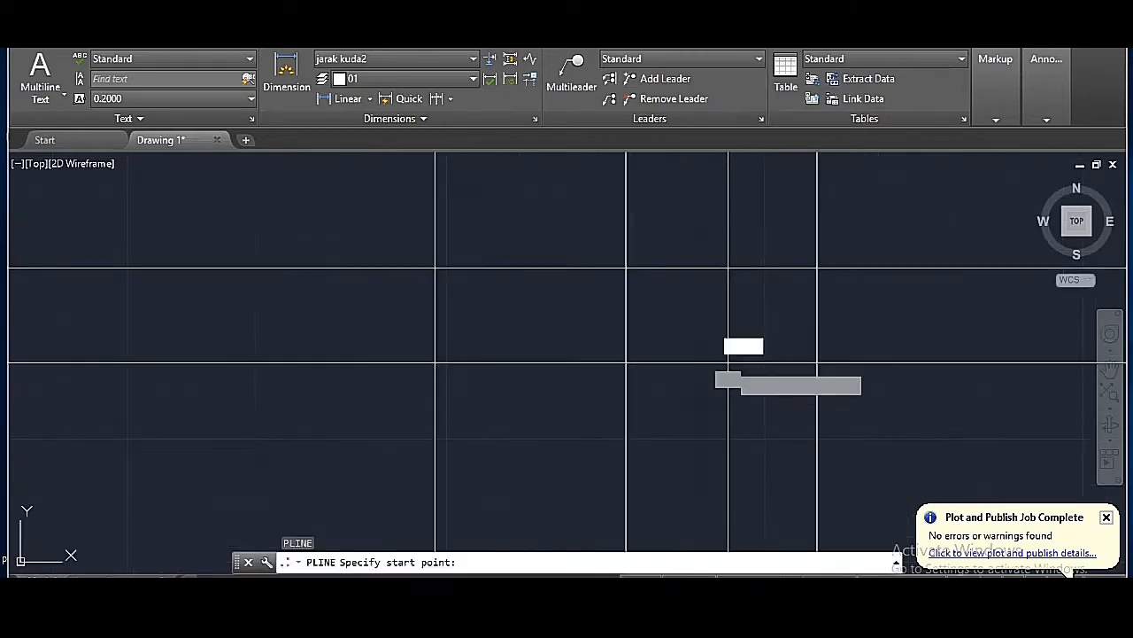
# - Draw a square polyline with 0.15-unit sides in the free space below the lowest horizontal construction line
pyautogui.click(728, 363)
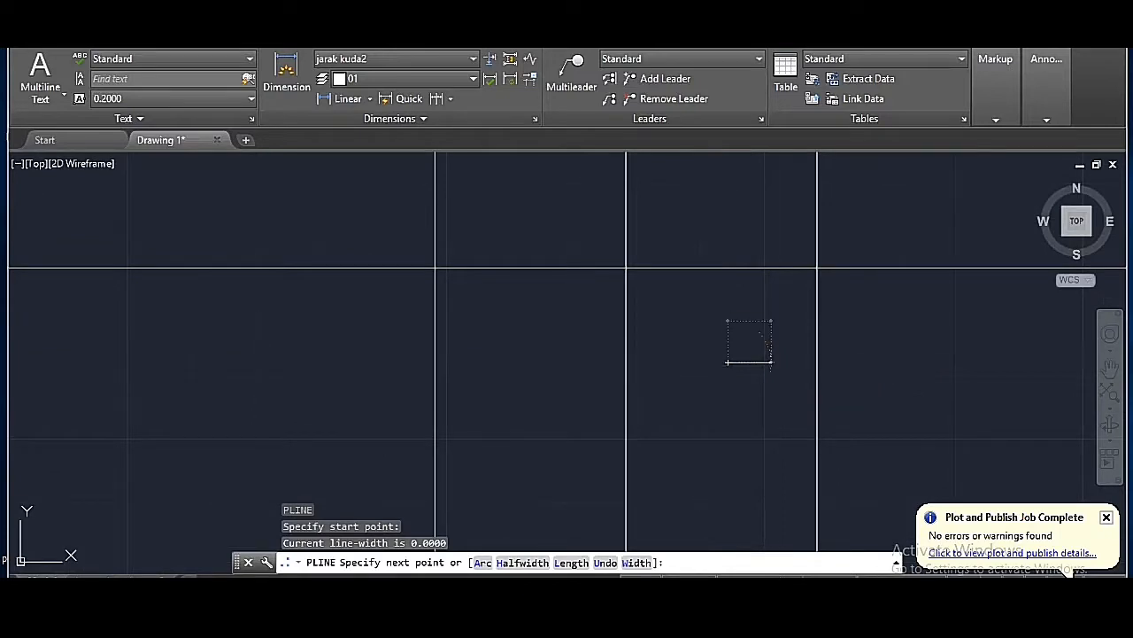
pyautogui.write('.15')
pyautogui.press('Return')
pyautogui.write('.15')
pyautogui.press('Return')
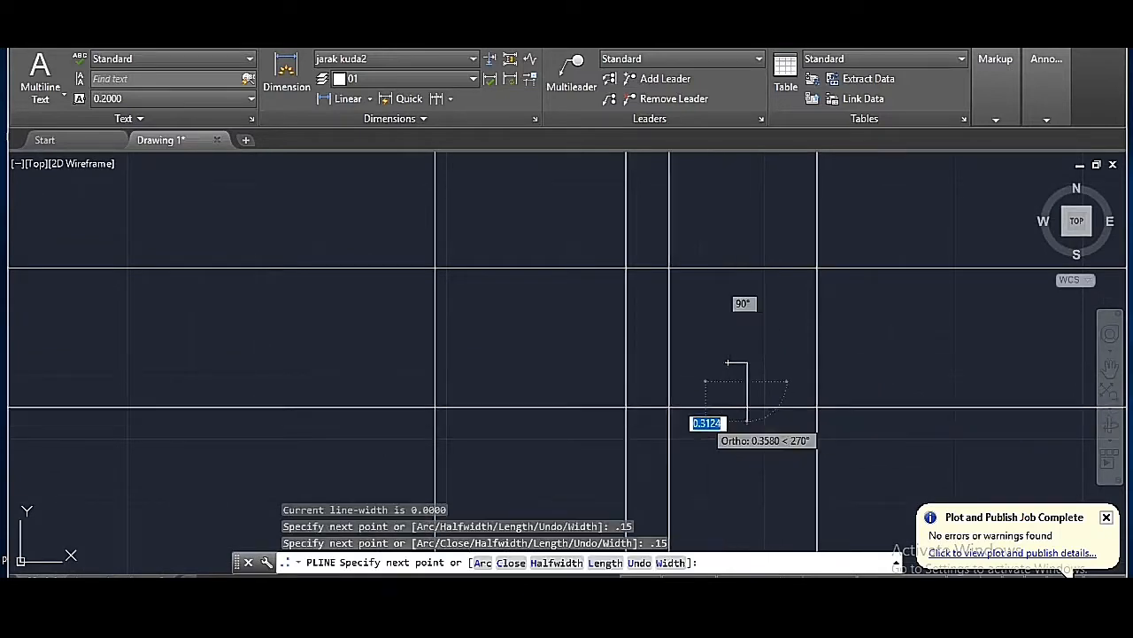
pyautogui.write('.15')
pyautogui.press('Return')
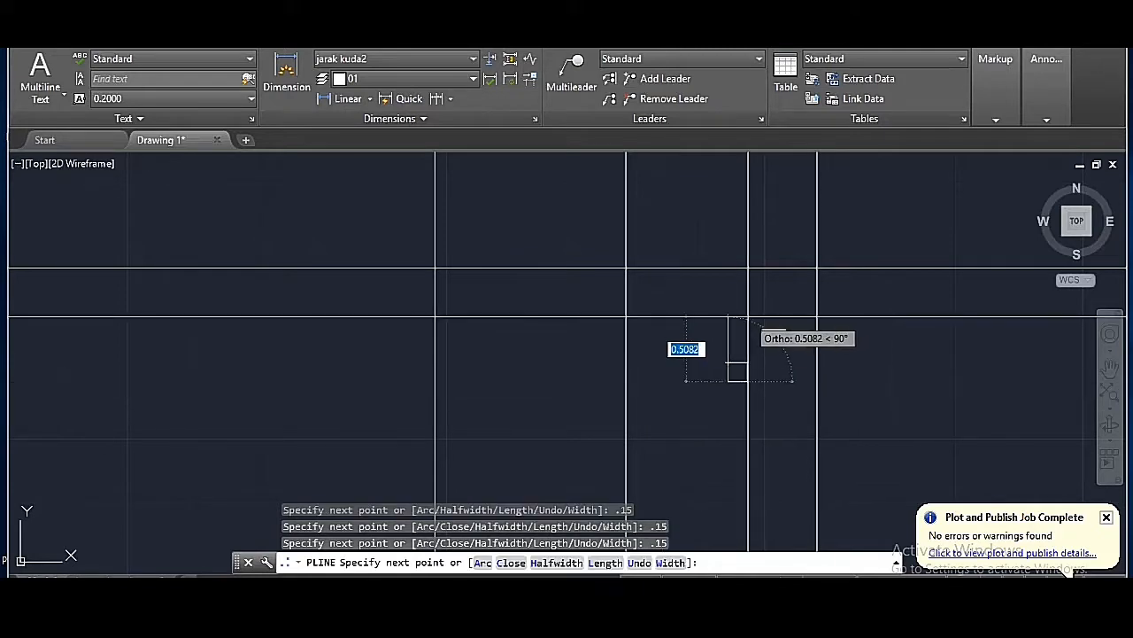
pyautogui.write('.15')
pyautogui.press('Return')
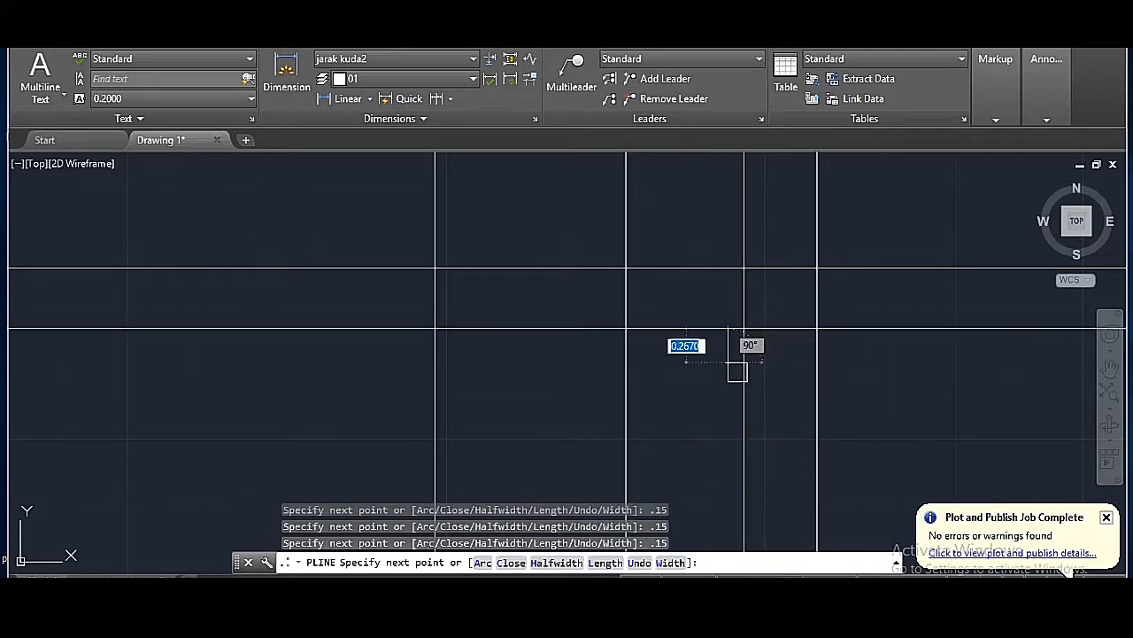
pyautogui.press('Return')
# - Copy the square from its lower-left corner to the intersection of the leftmost vertical and lowest horizontal construction lines
pyautogui.click(748, 381)
pyautogui.scroll(4, 735, 395)
pyautogui.write('c')
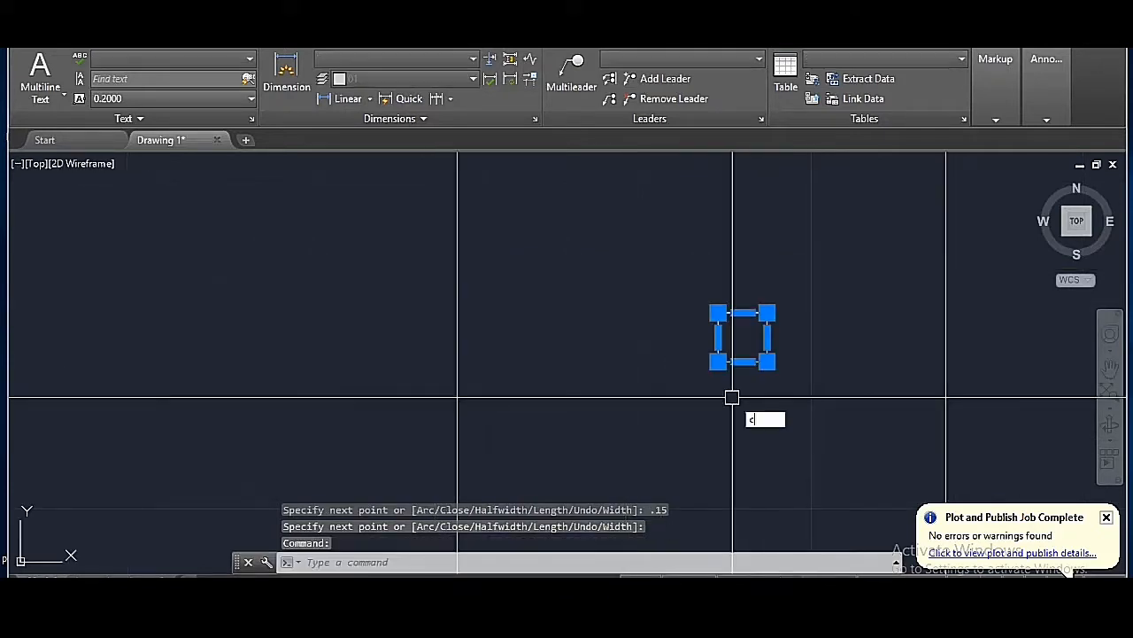
pyautogui.write('o')
pyautogui.press('Return')
pyautogui.click(718, 360)
pyautogui.scroll(-5, 718, 363)
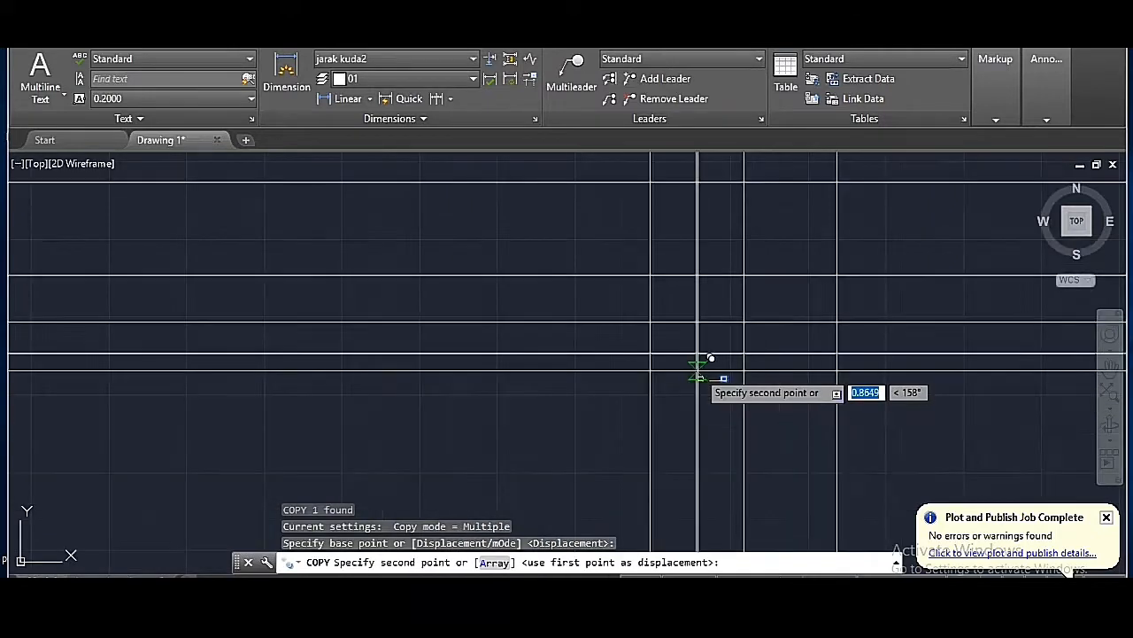
pyautogui.scroll(4, 711, 357)
pyautogui.click(550, 303)
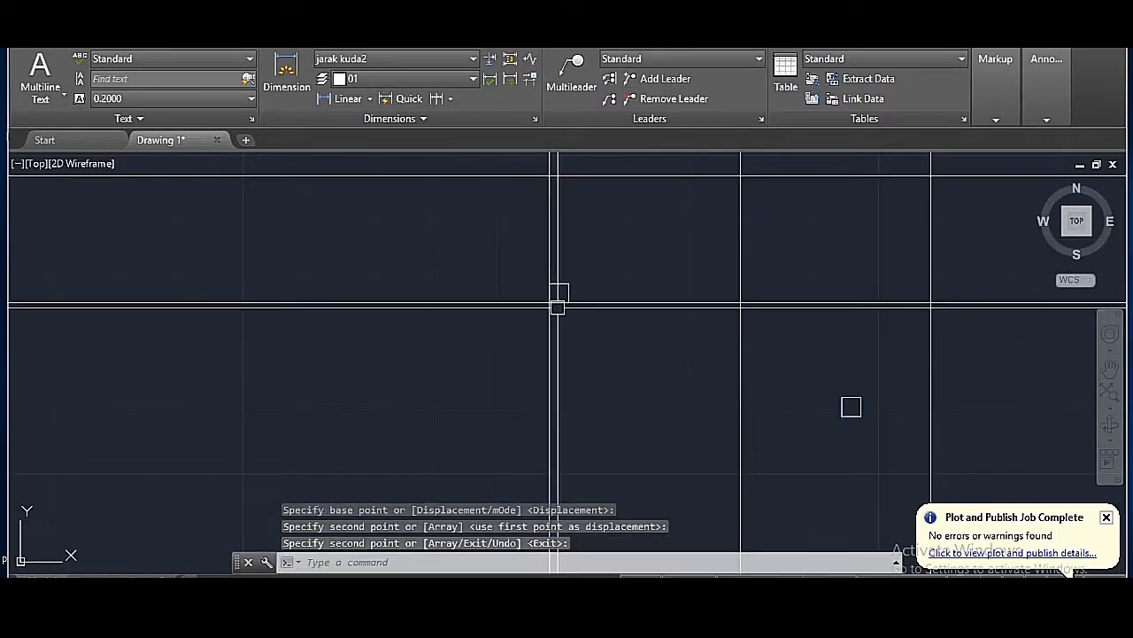
pyautogui.press('Return')
# - Copy the grid's lower-left square from its lower-right corner to the intersection of the rightmost vertical and lowest horizontal lines
pyautogui.click(560, 293)
pyautogui.write('cp')
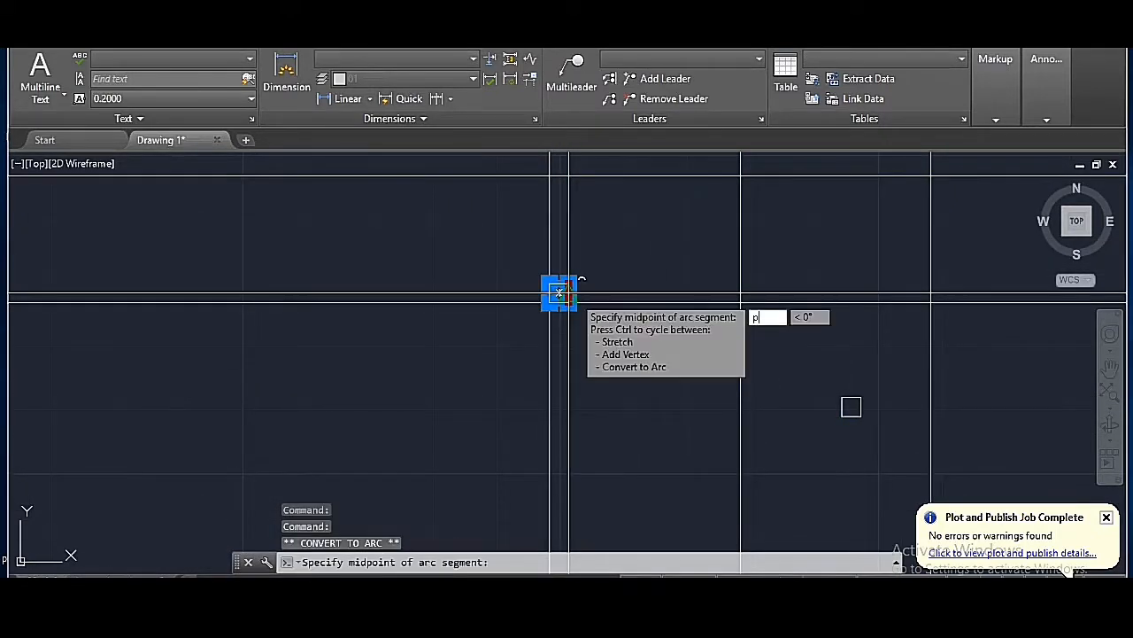
pyautogui.press('Return')
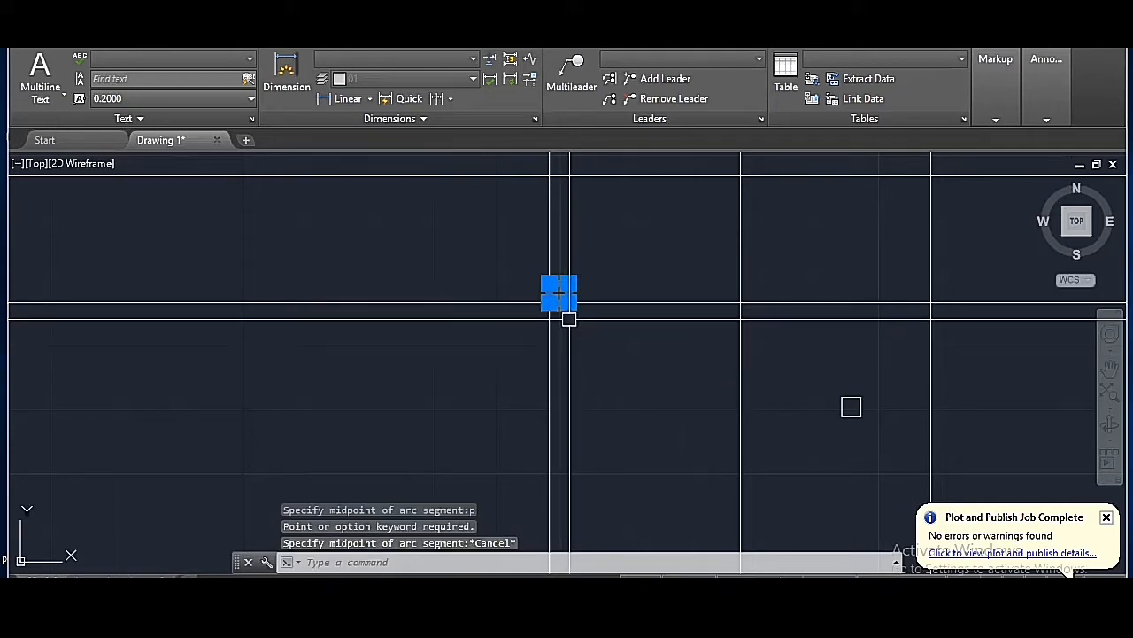
pyautogui.scroll(2, 588, 319)
pyautogui.write('co')
pyautogui.press('Return')
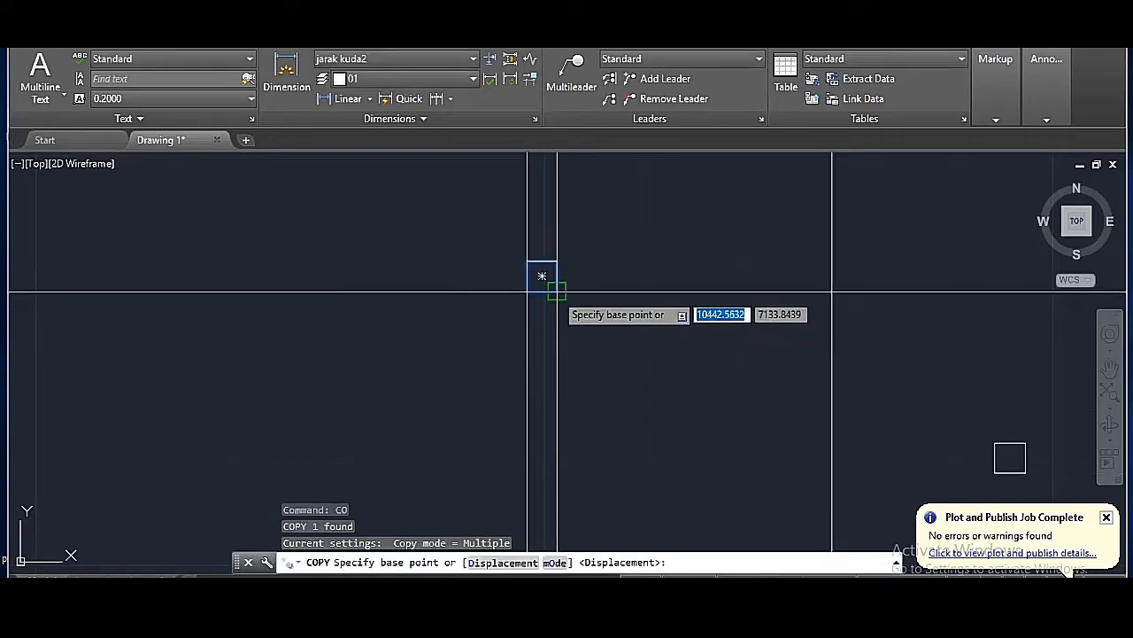
pyautogui.click(557, 292)
pyautogui.scroll(-4, 553, 306)
pyautogui.click(1018, 301)
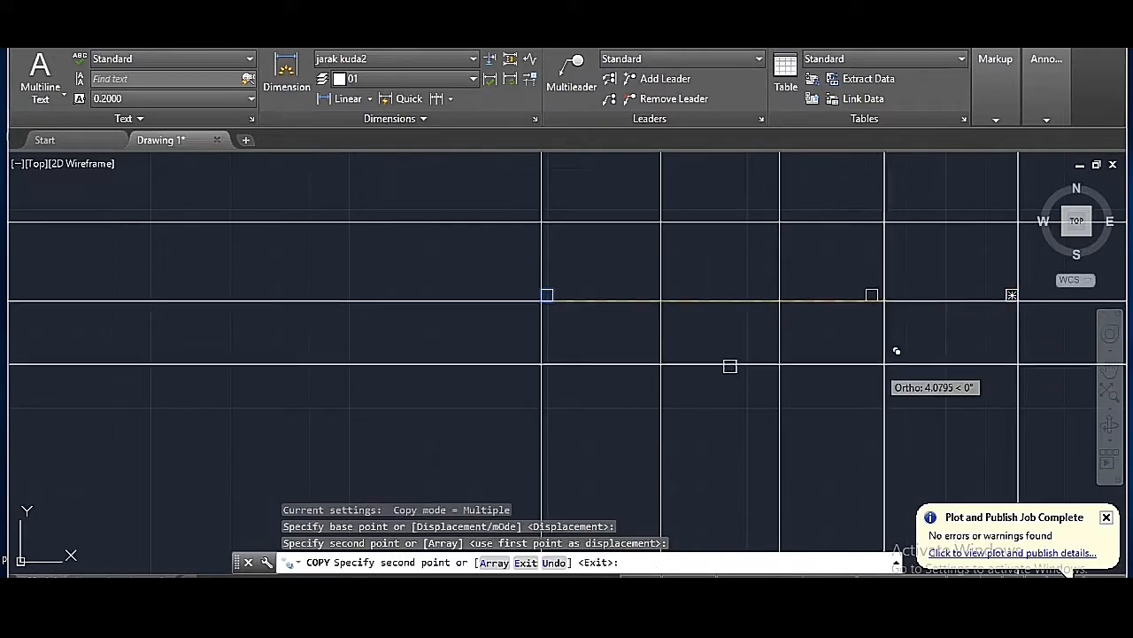
pyautogui.press('Return')
# - Copy both lower corner squares straight up, from the left square's upper-left corner to the top horizontal construction line
pyautogui.scroll(6, 1019, 296)
pyautogui.click(980, 289)
pyautogui.click(892, 293)
pyautogui.scroll(-3, 834, 295)
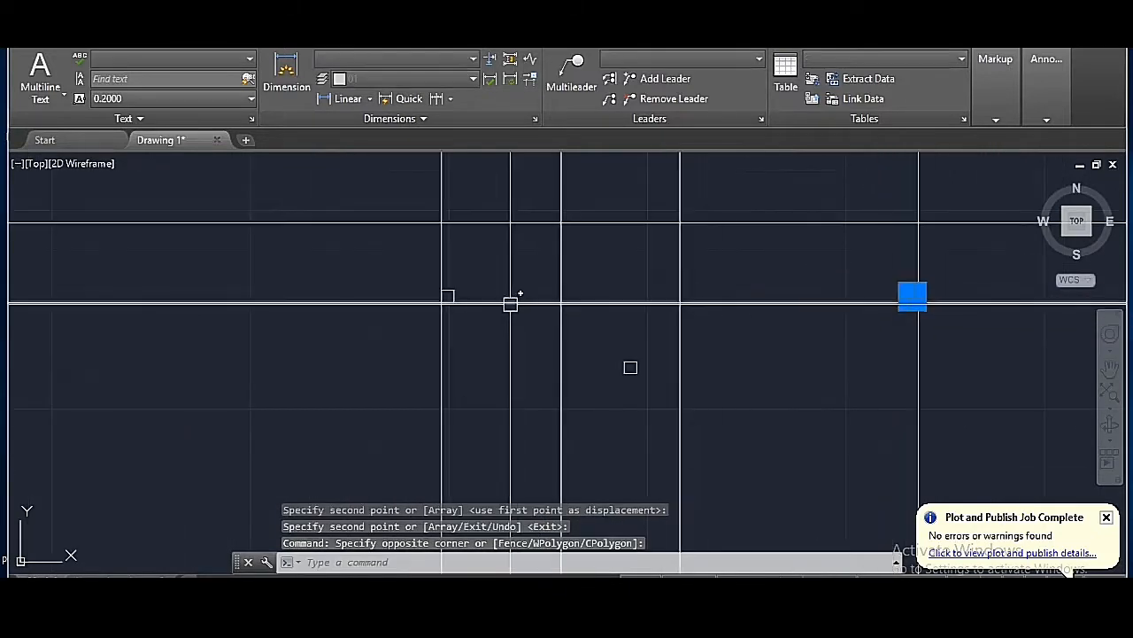
pyautogui.scroll(3, 470, 260)
pyautogui.click(460, 259)
pyautogui.write('co')
pyautogui.press('Return')
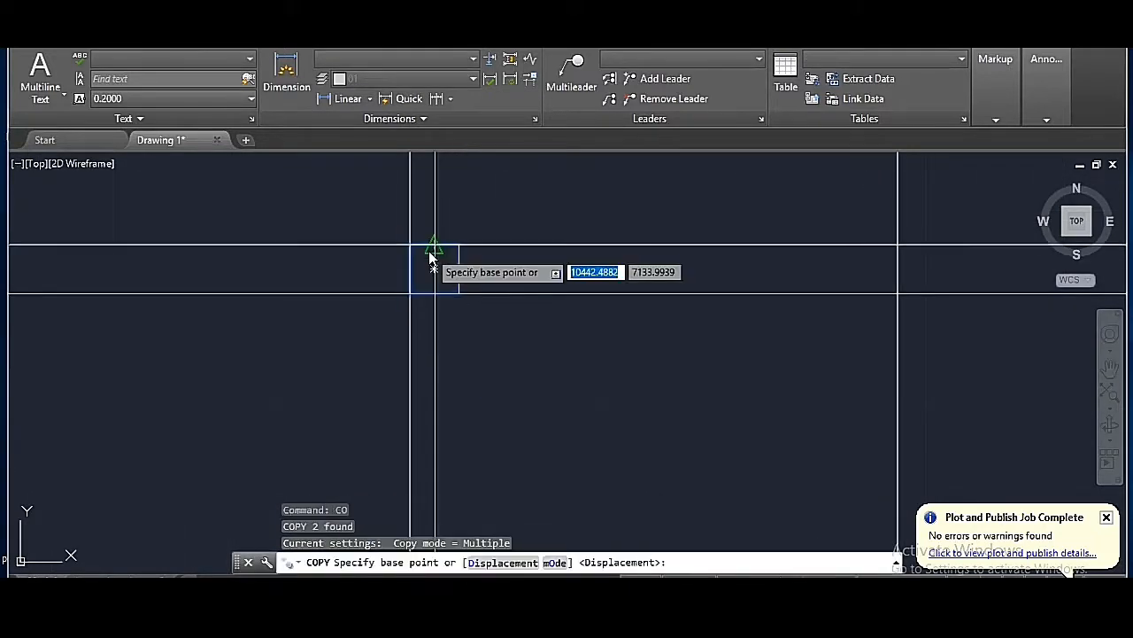
pyautogui.click(410, 245)
pyautogui.scroll(-5, 411, 251)
pyautogui.scroll(6, 411, 252)
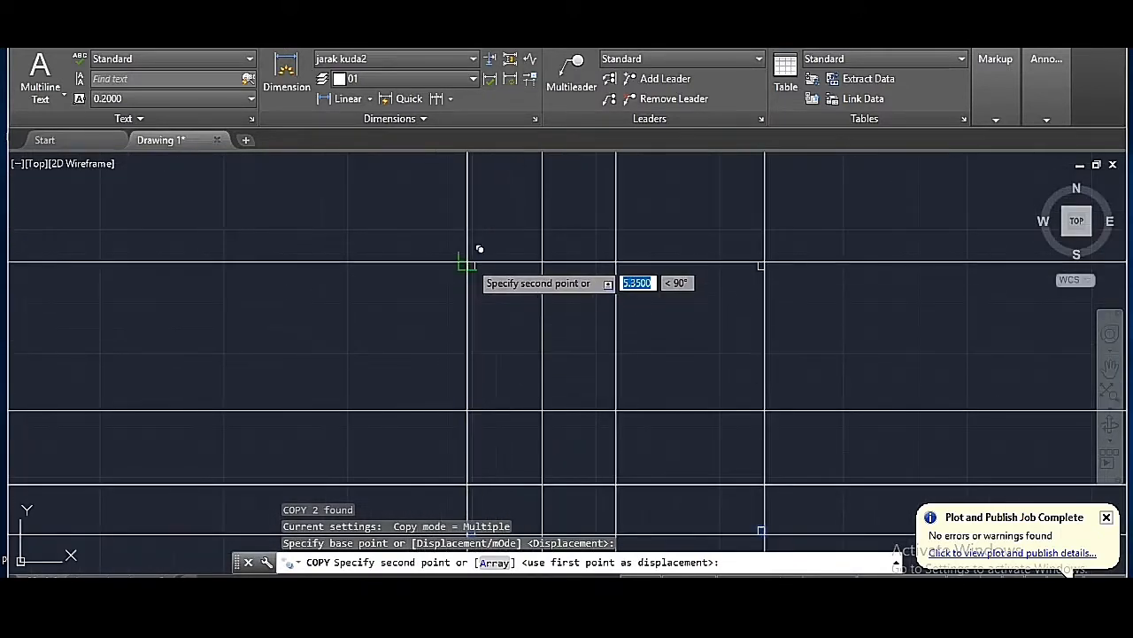
pyautogui.click(474, 265)
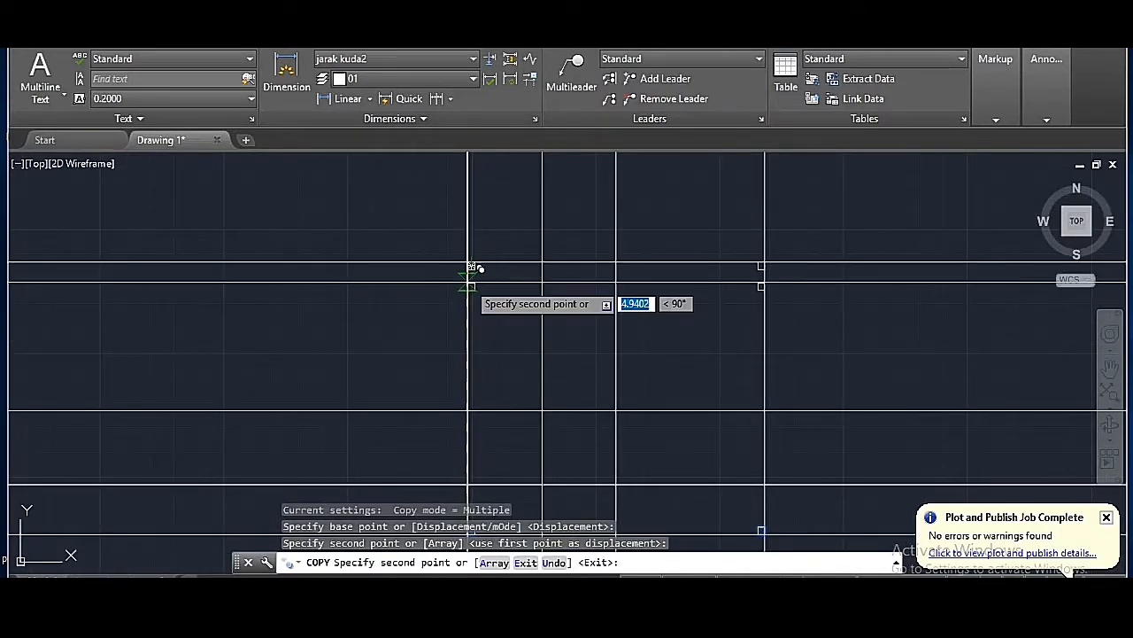
pyautogui.press('Return')
pyautogui.scroll(-2, 557, 259)
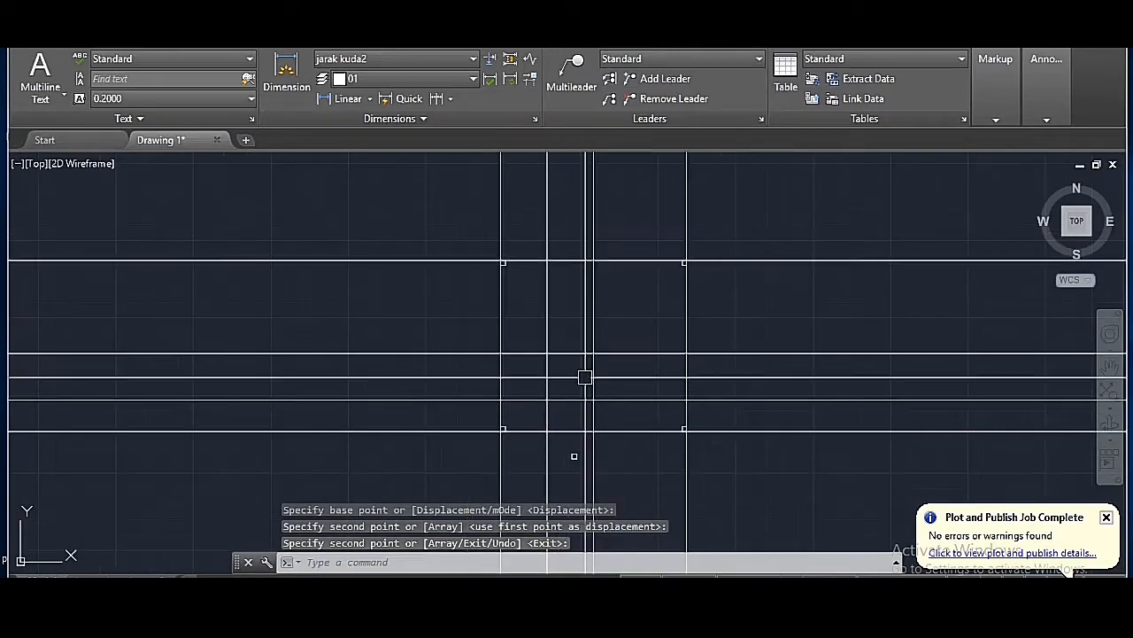
pyautogui.scroll(2, 580, 432)
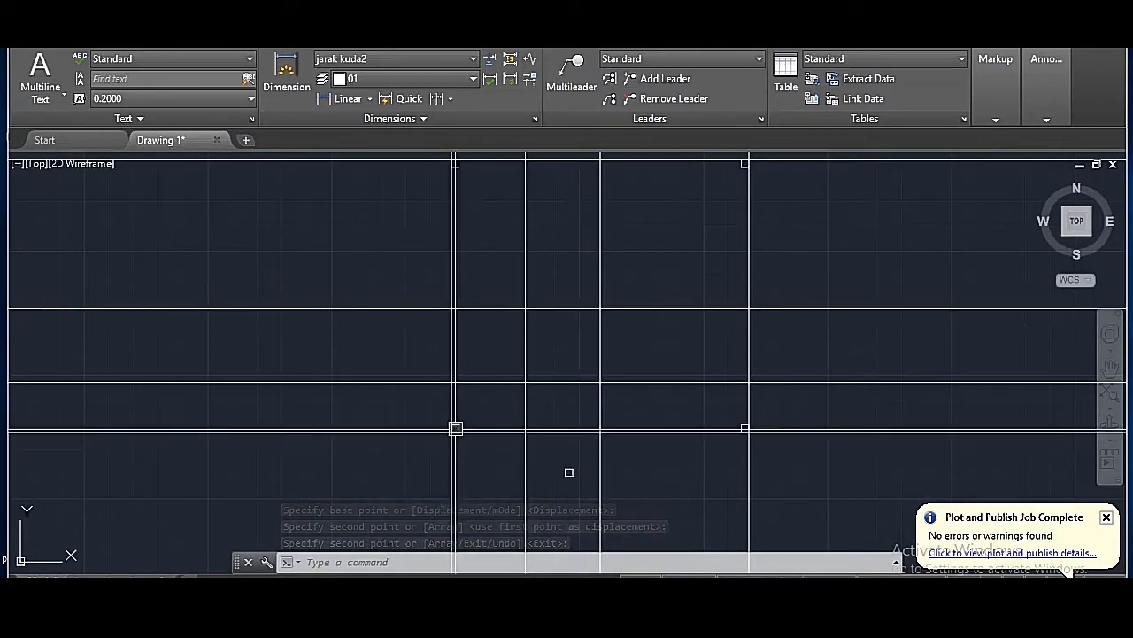
pyautogui.scroll(4, 454, 428)
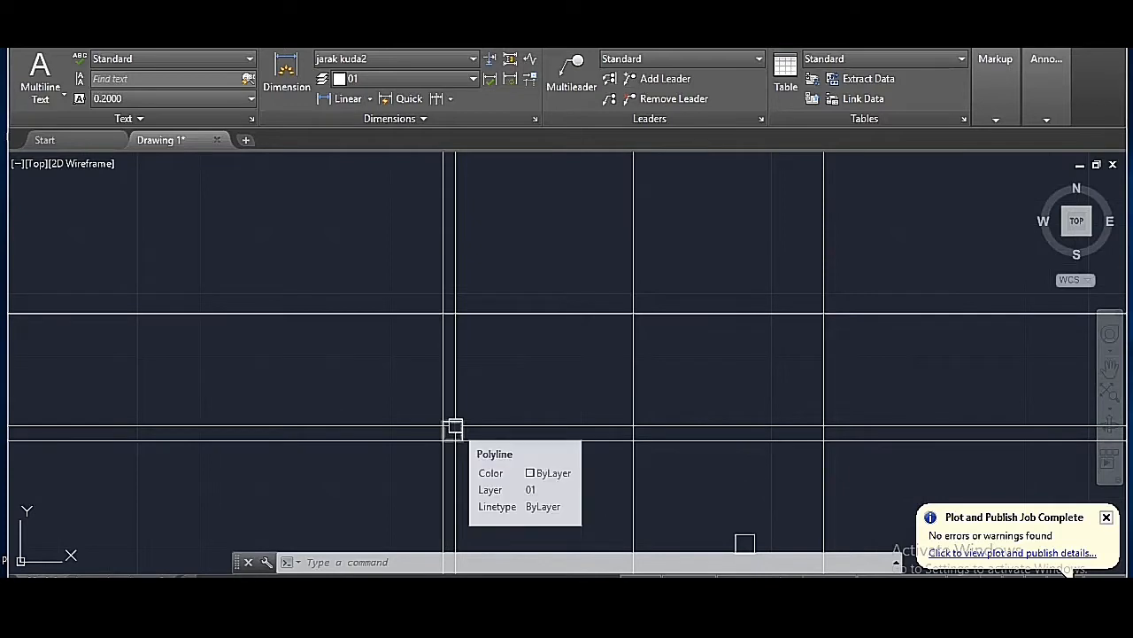
pyautogui.click(455, 427)
pyautogui.moveTo(455, 425)
pyautogui.write('co')
pyautogui.press('Return')
pyautogui.scroll(4, 449, 435)
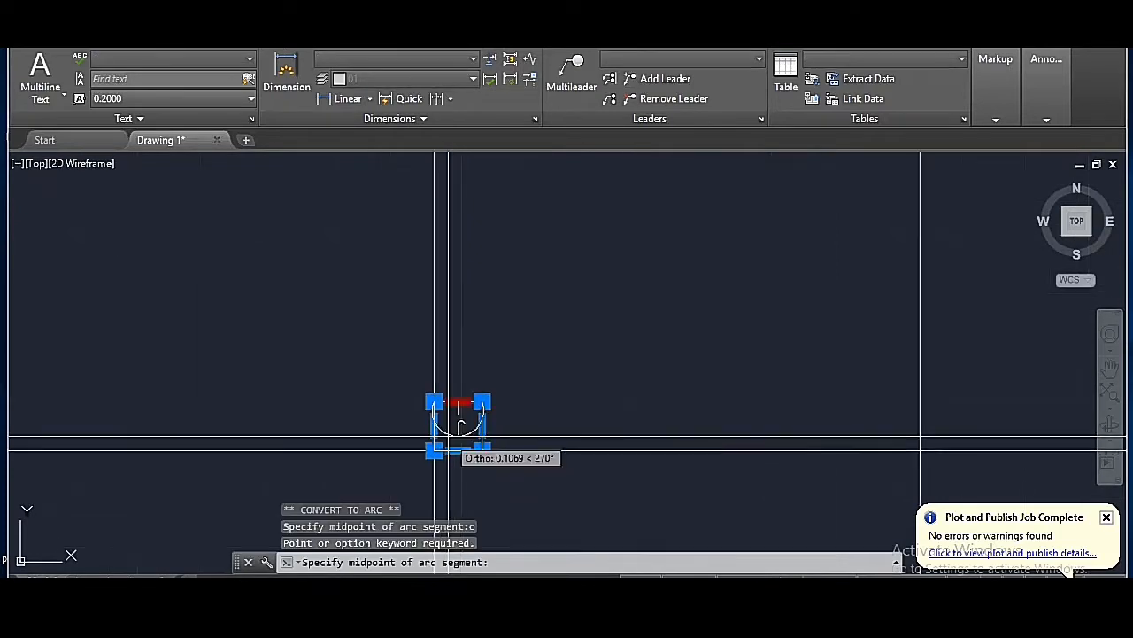
pyautogui.press('Escape')
pyautogui.press('Escape')
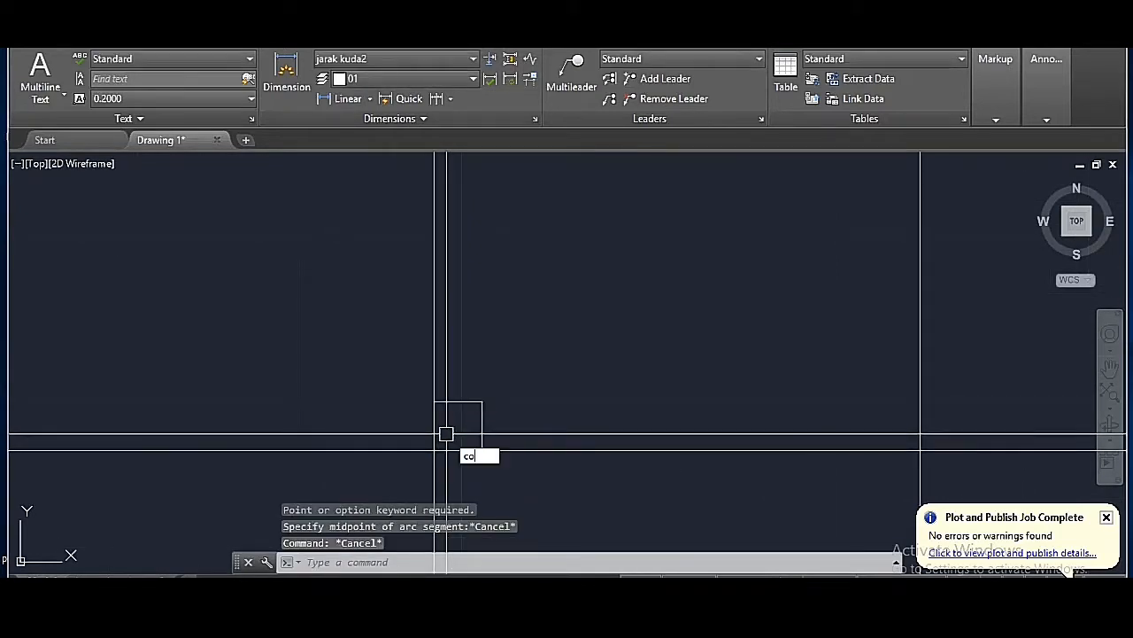
# - Copy the grid's lower-left square straight up from its centre onto the second- and third-lowest horizontal construction lines
pyautogui.write('co')
pyautogui.press('Return')
pyautogui.press('Return')
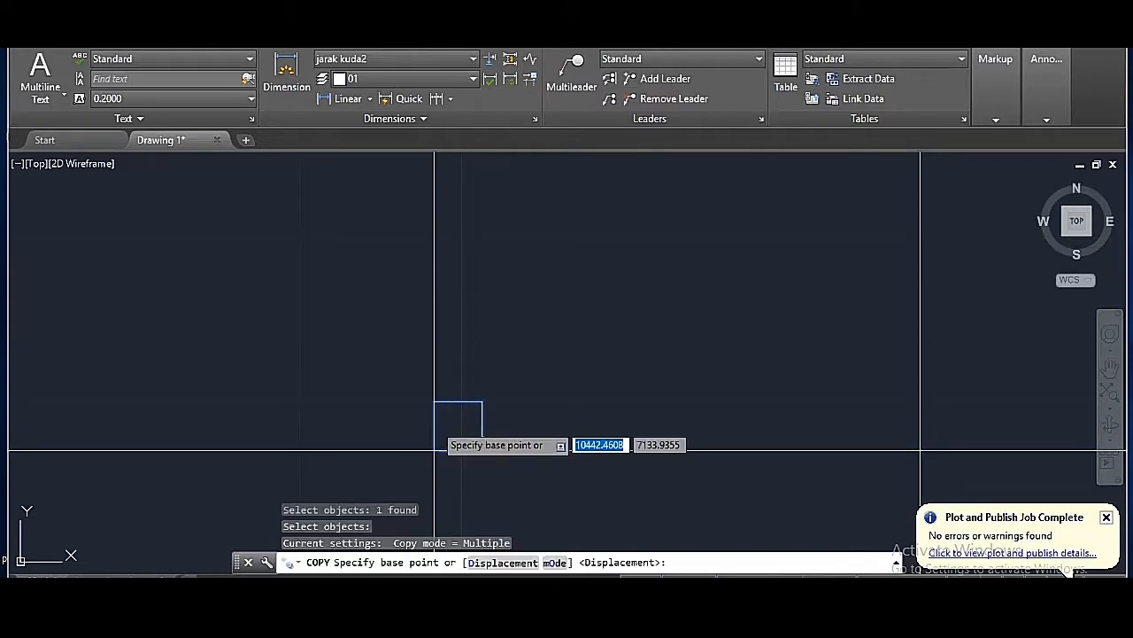
pyautogui.click(458, 426)
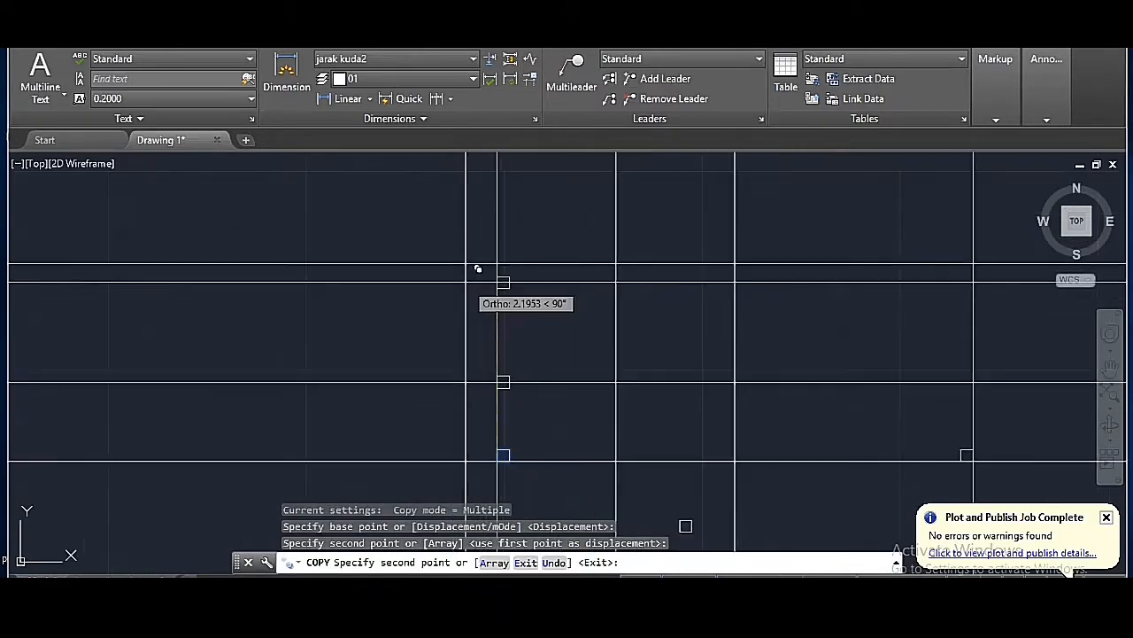
pyautogui.scroll(2, 483, 264)
pyautogui.click(516, 250)
pyautogui.scroll(-3, 559, 319)
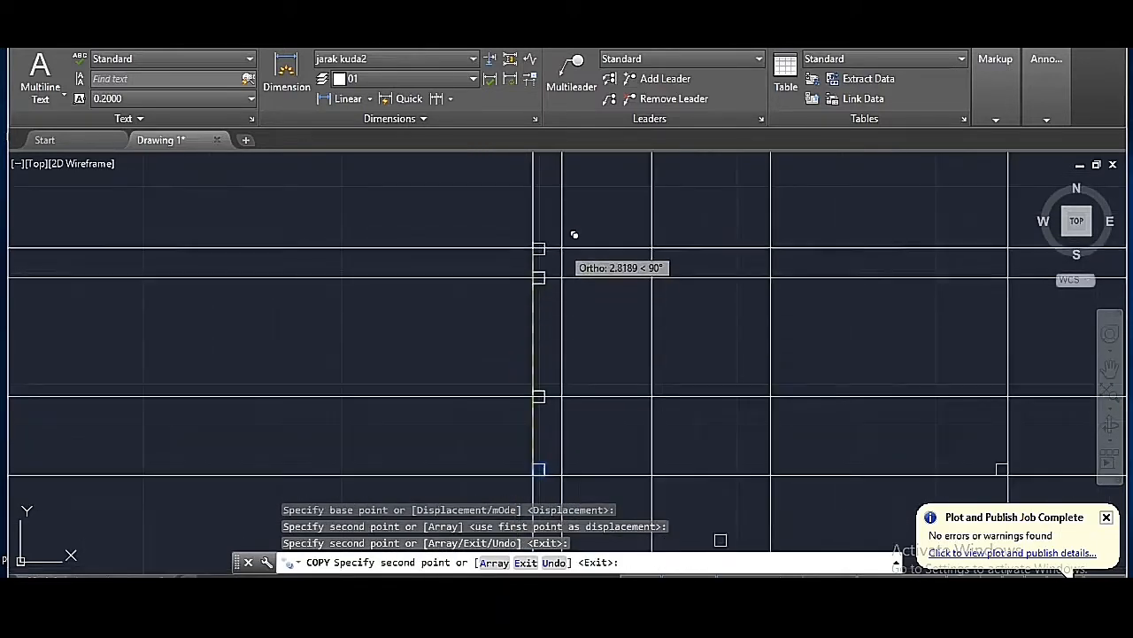
pyautogui.scroll(1, 575, 203)
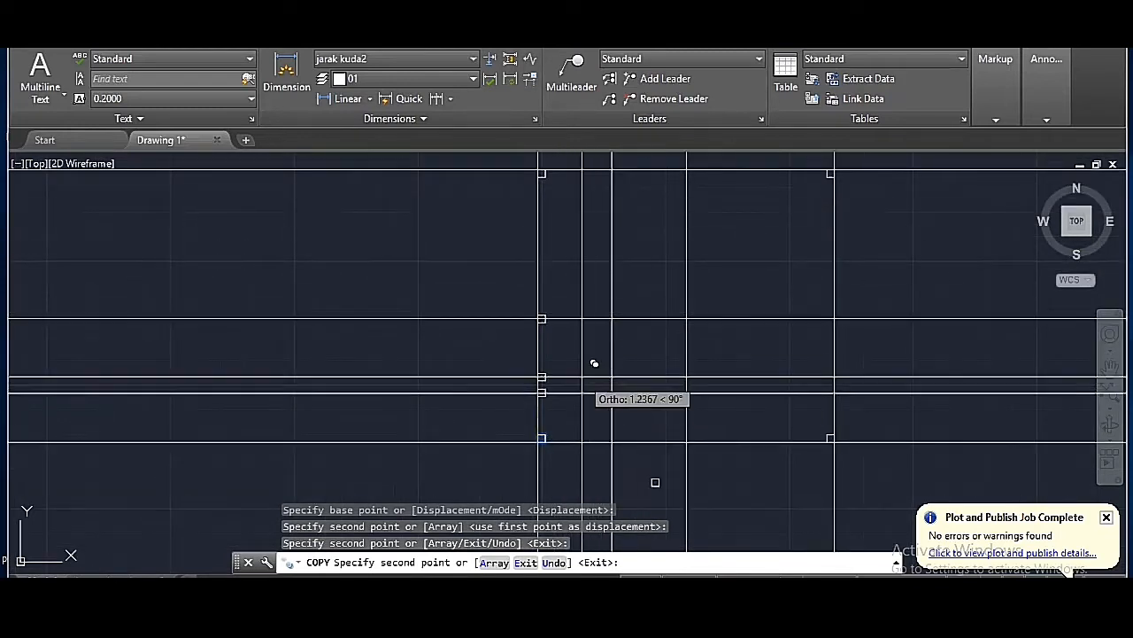
pyautogui.press('Return')
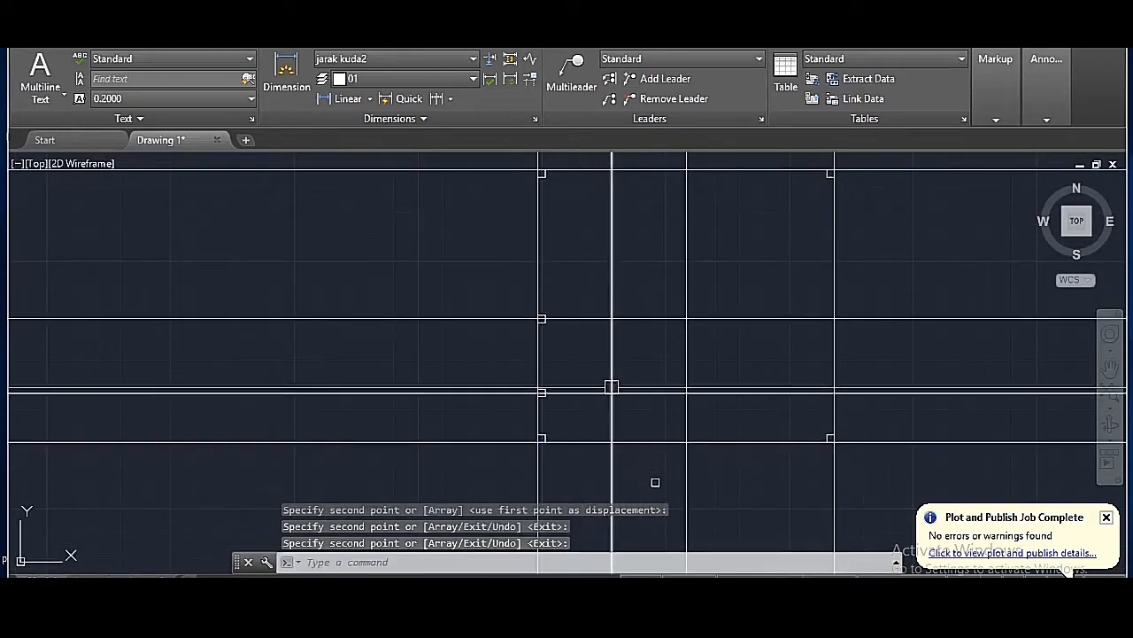
# - Copy the leftmost square on the second-lowest horizontal line from its centre to the third vertical line's intersections with the second- and third-lowest horizontals
pyautogui.scroll(2, 691, 537)
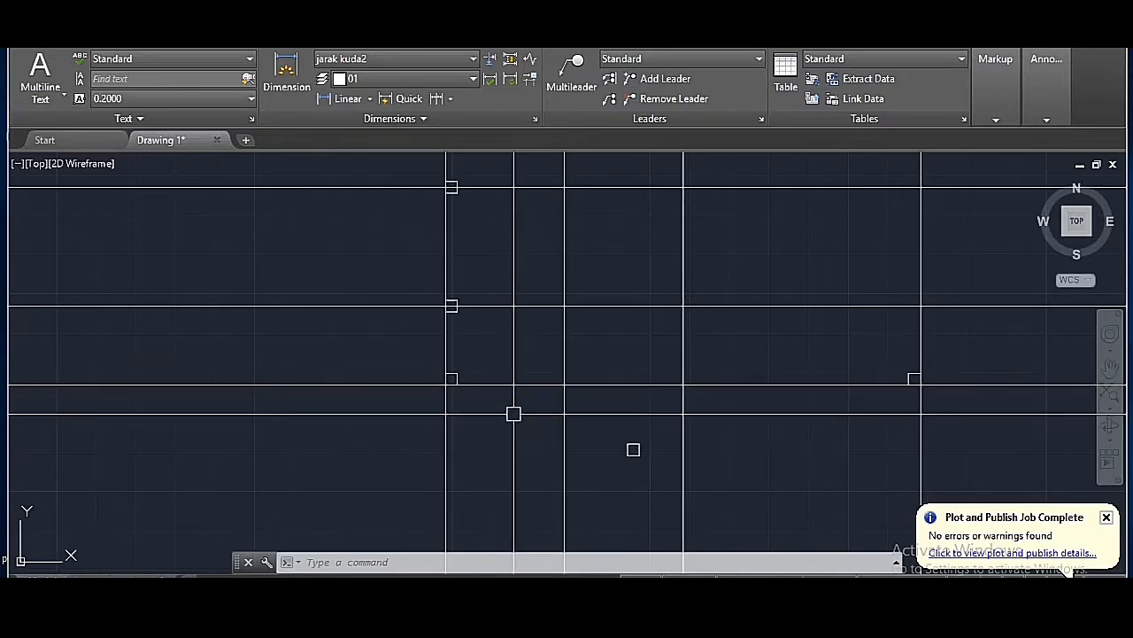
pyautogui.click(451, 308)
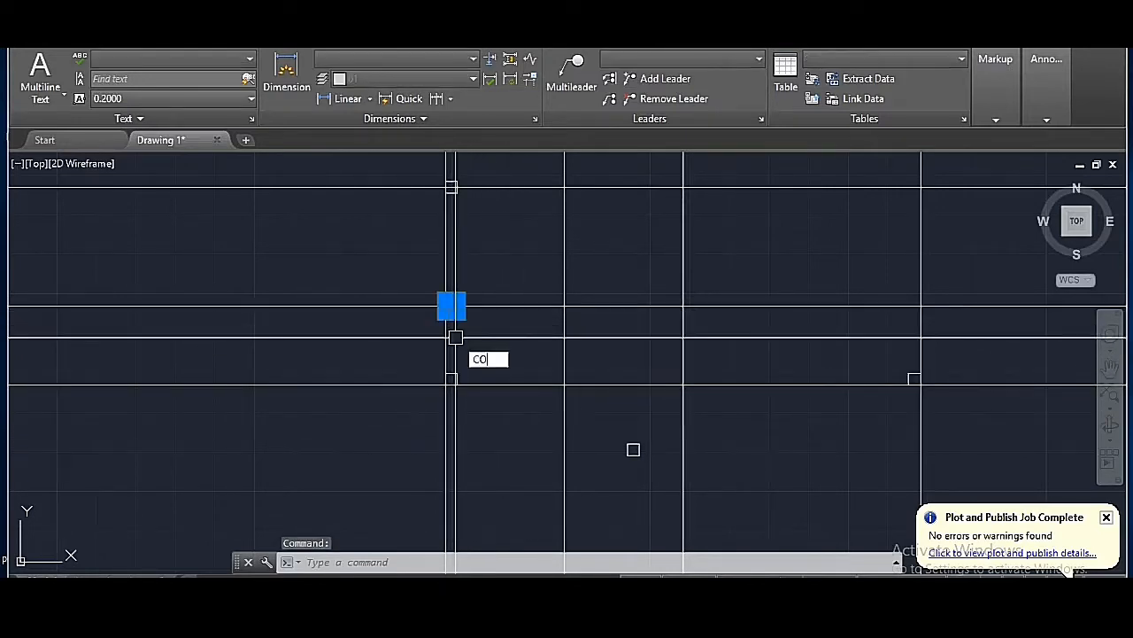
pyautogui.press('Return')
pyautogui.scroll(2, 457, 325)
pyautogui.scroll(4, 456, 304)
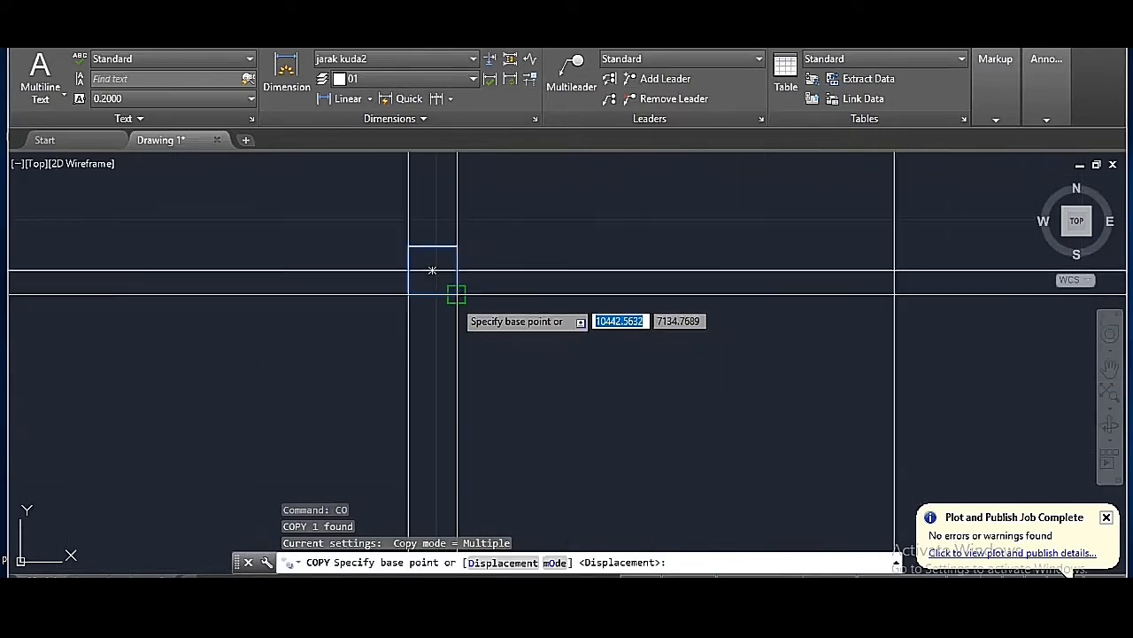
pyautogui.scroll(-3, 495, 266)
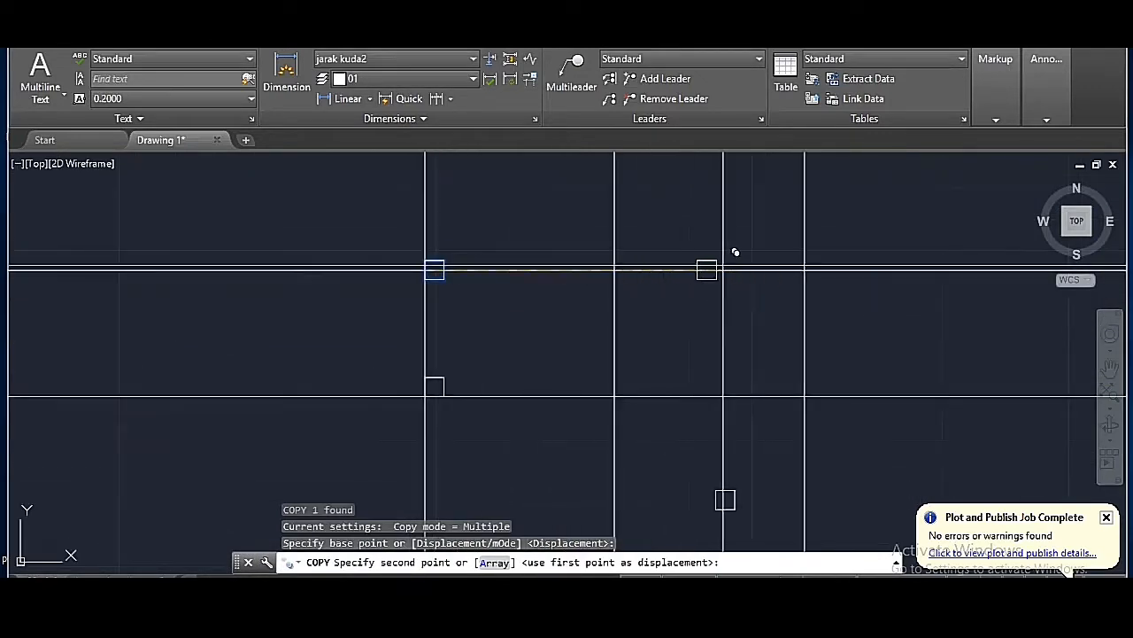
pyautogui.scroll(3, 805, 257)
pyautogui.click(823, 236)
pyautogui.scroll(-5, 824, 236)
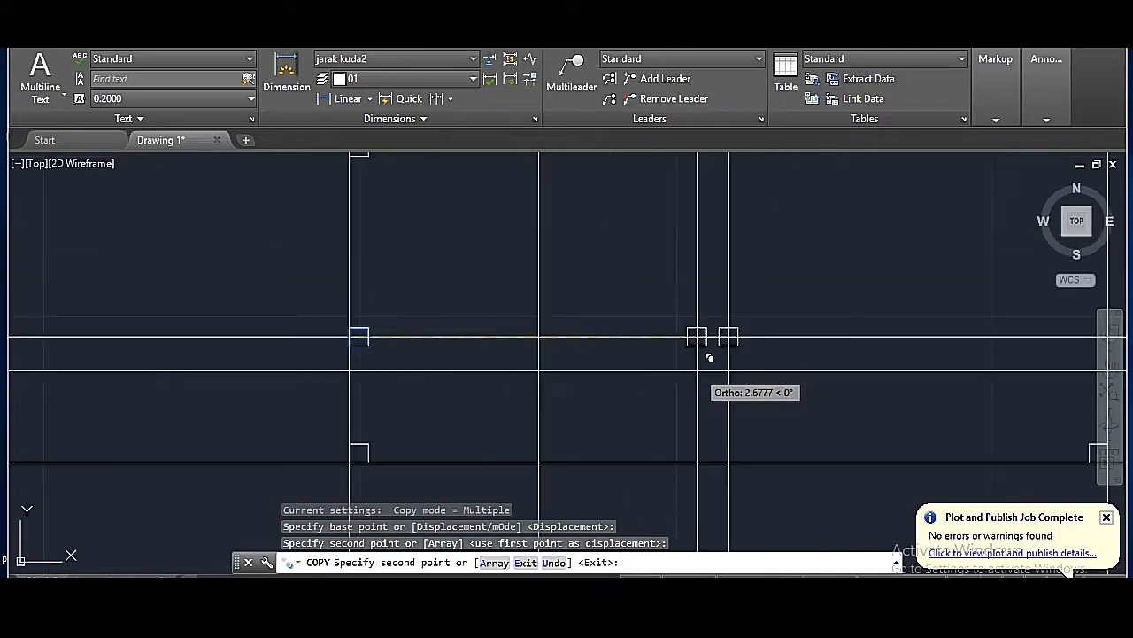
pyautogui.click(717, 219)
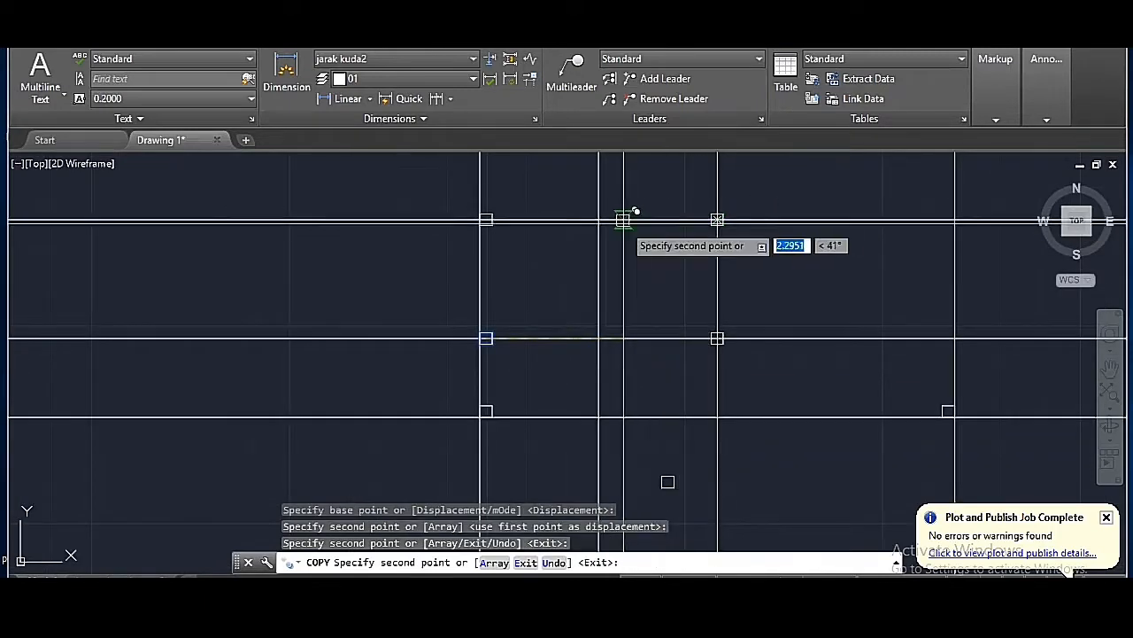
# - Place one more centred copy where the second vertical line crosses the third-lowest horizontal line, and end the copying
pyautogui.scroll(-6, 624, 261)
pyautogui.scroll(6, 650, 258)
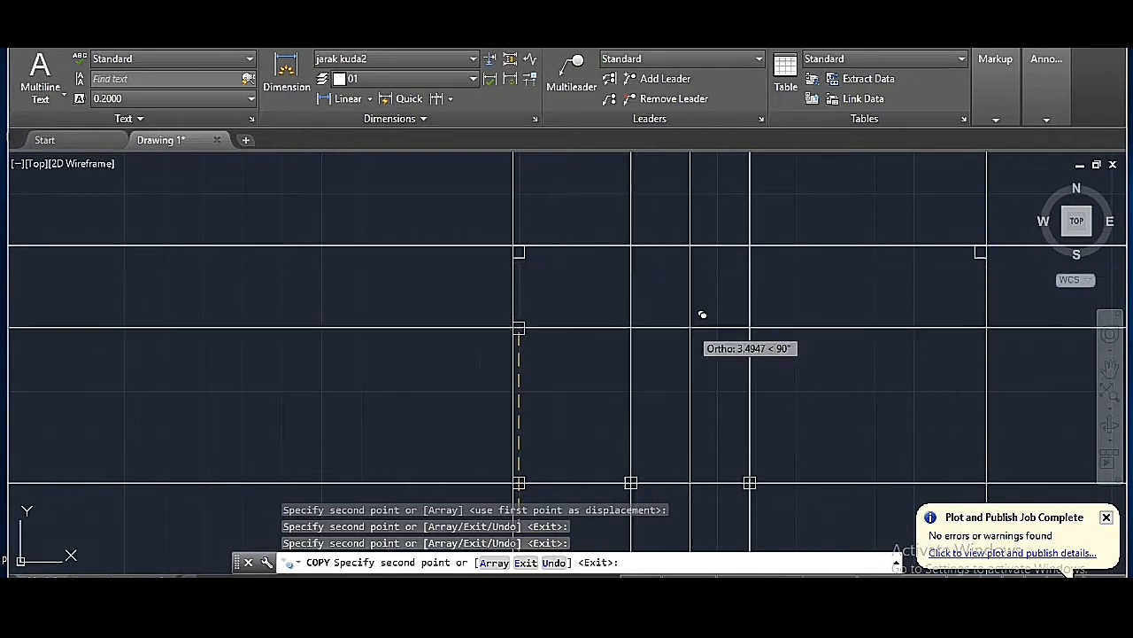
pyautogui.scroll(-4, 686, 330)
pyautogui.scroll(4, 691, 503)
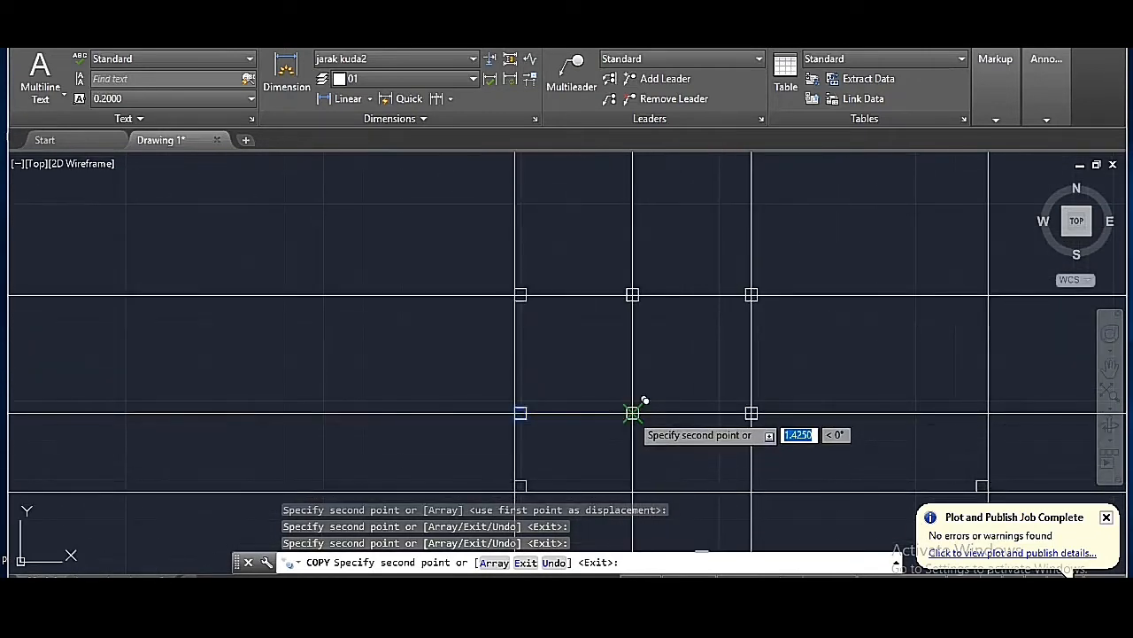
pyautogui.scroll(-2, 611, 325)
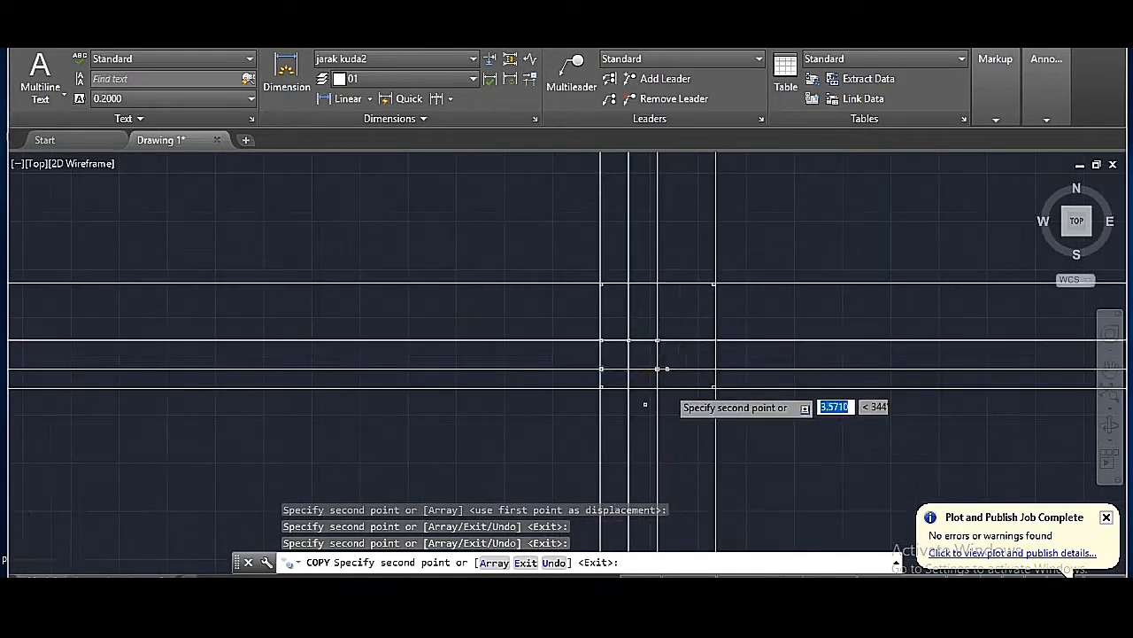
pyautogui.scroll(-3, 706, 306)
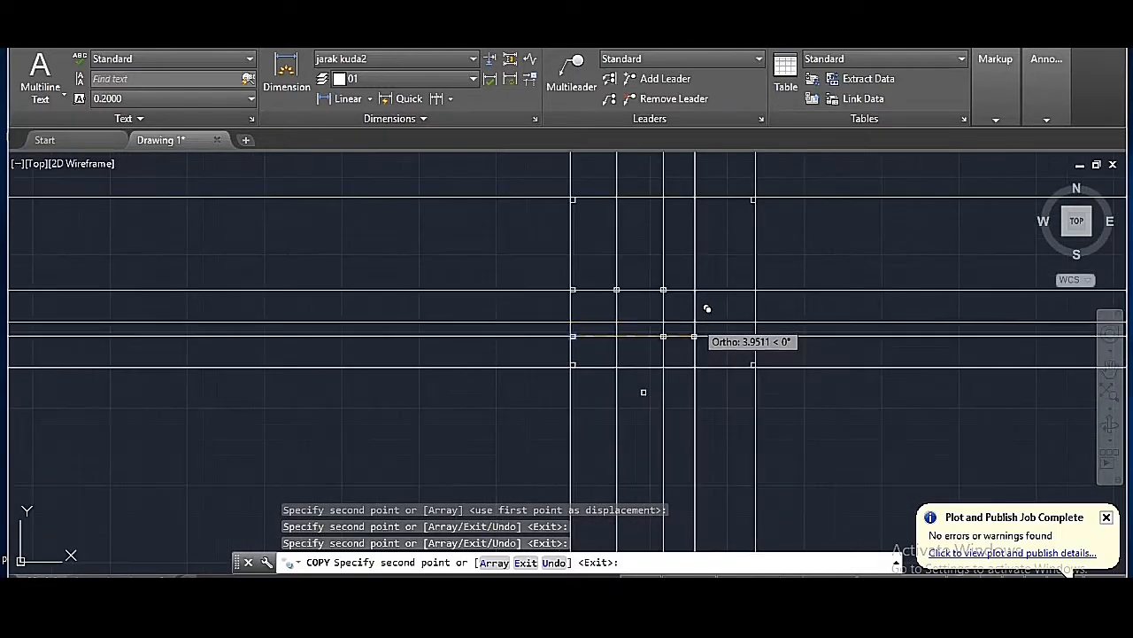
pyautogui.scroll(2, 713, 341)
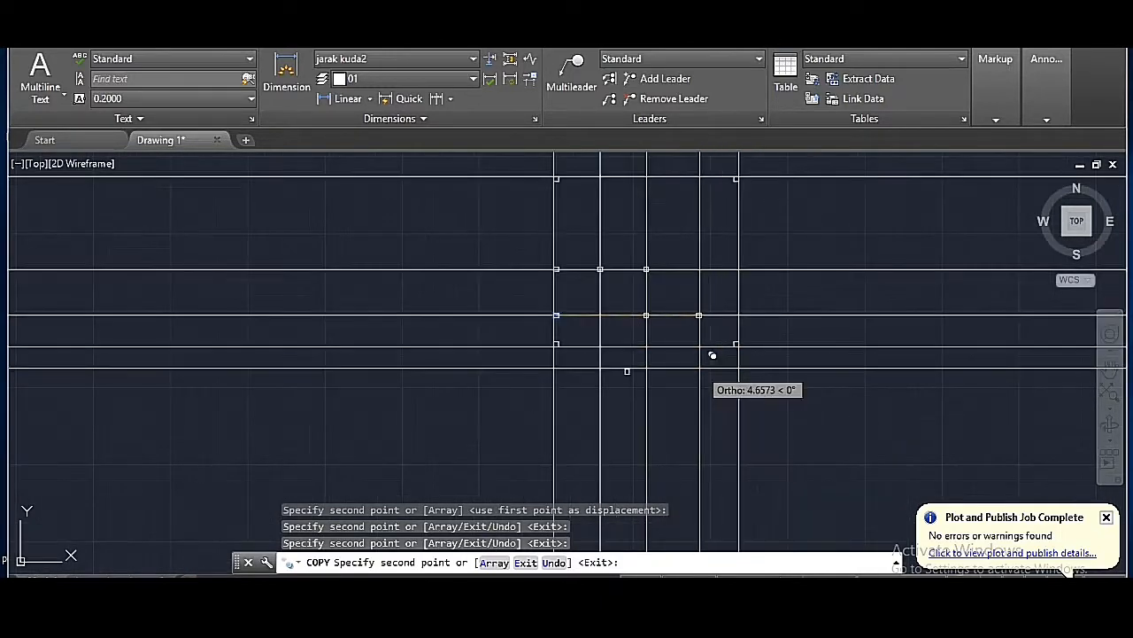
pyautogui.press('Escape')
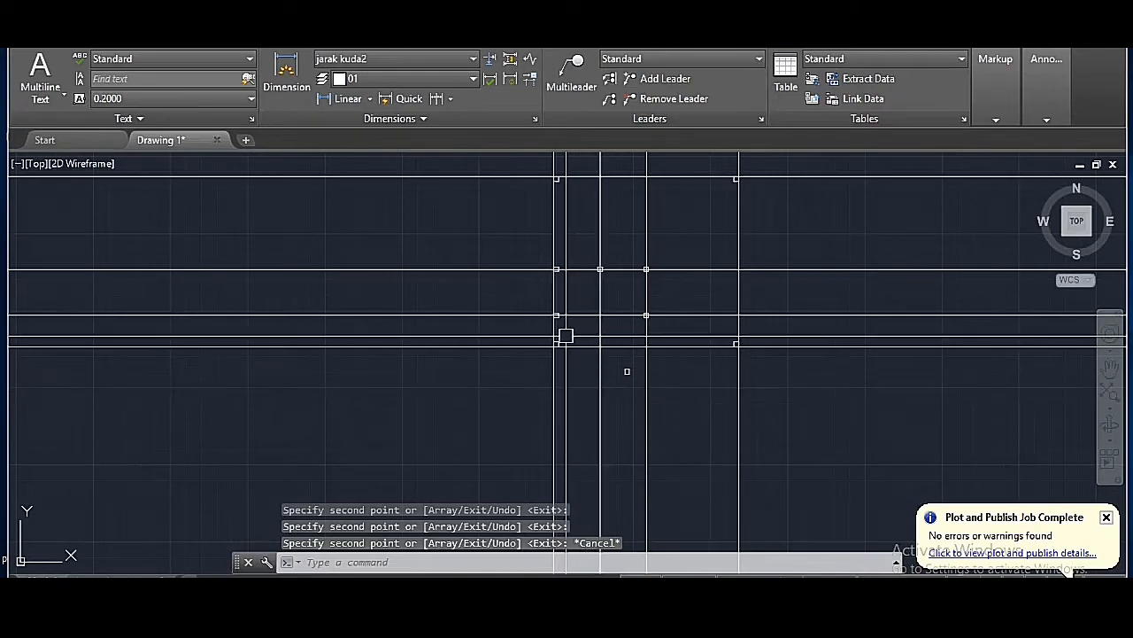
# - Erase the lowest horizontal construction line and the two corner squares that stand on it
pyautogui.scroll(2, 572, 365)
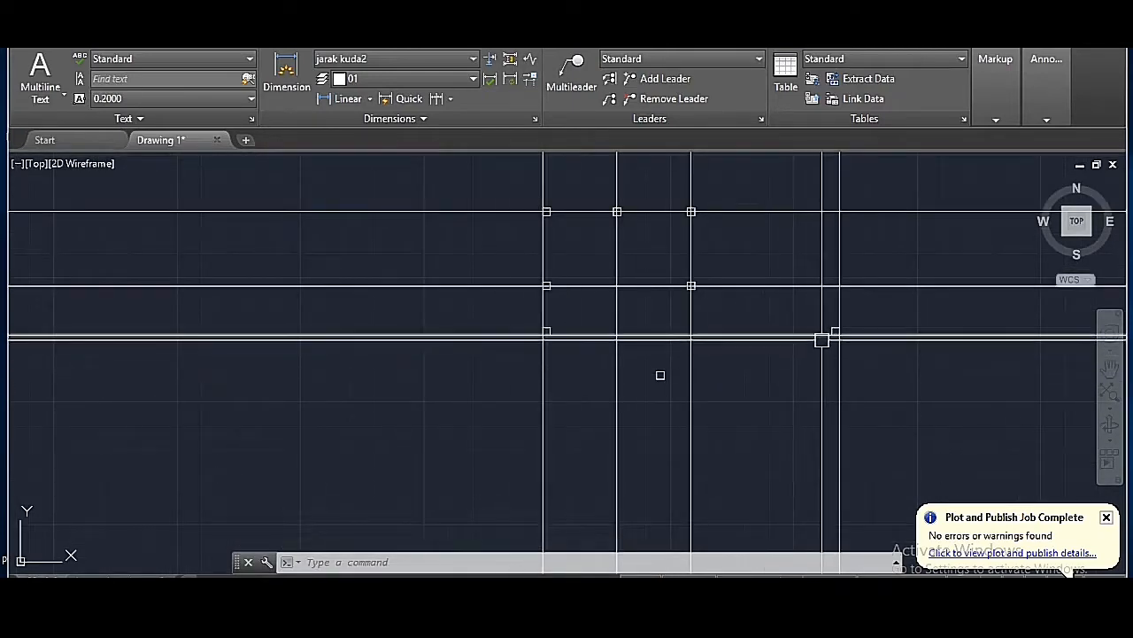
pyautogui.write('E')
pyautogui.press('Return')
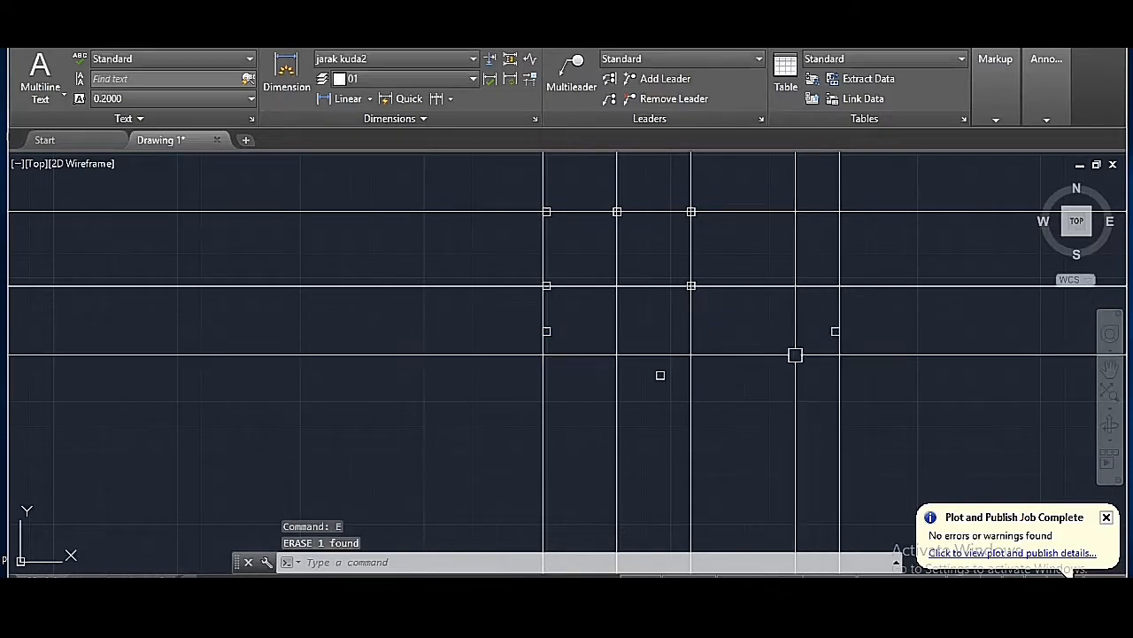
pyautogui.click(491, 349)
pyautogui.click(878, 307)
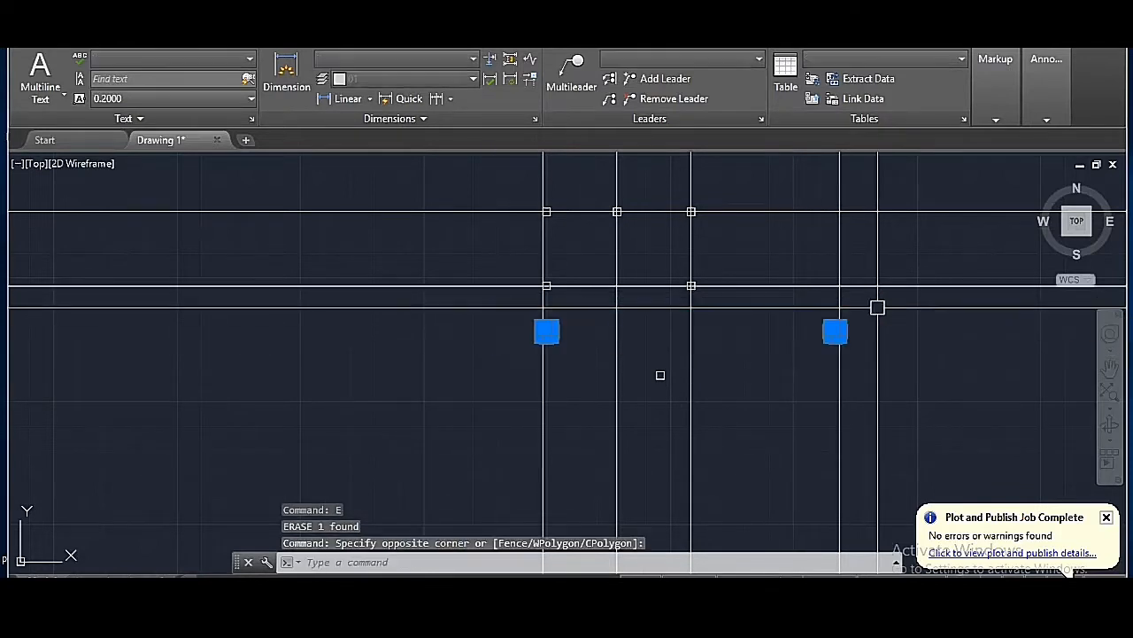
pyautogui.write('E')
pyautogui.press('Return')
# - Offset the lowest remaining horizontal construction line 3 units downward
pyautogui.write('O')
pyautogui.press('Return')
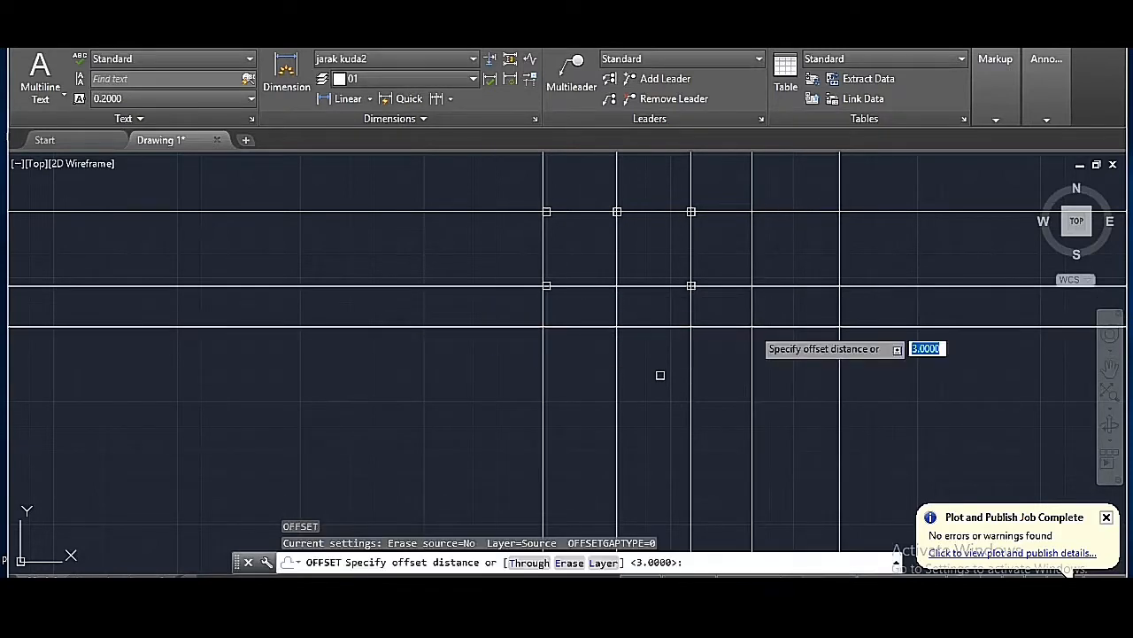
pyautogui.write('3')
pyautogui.press('Return')
pyautogui.click(752, 288)
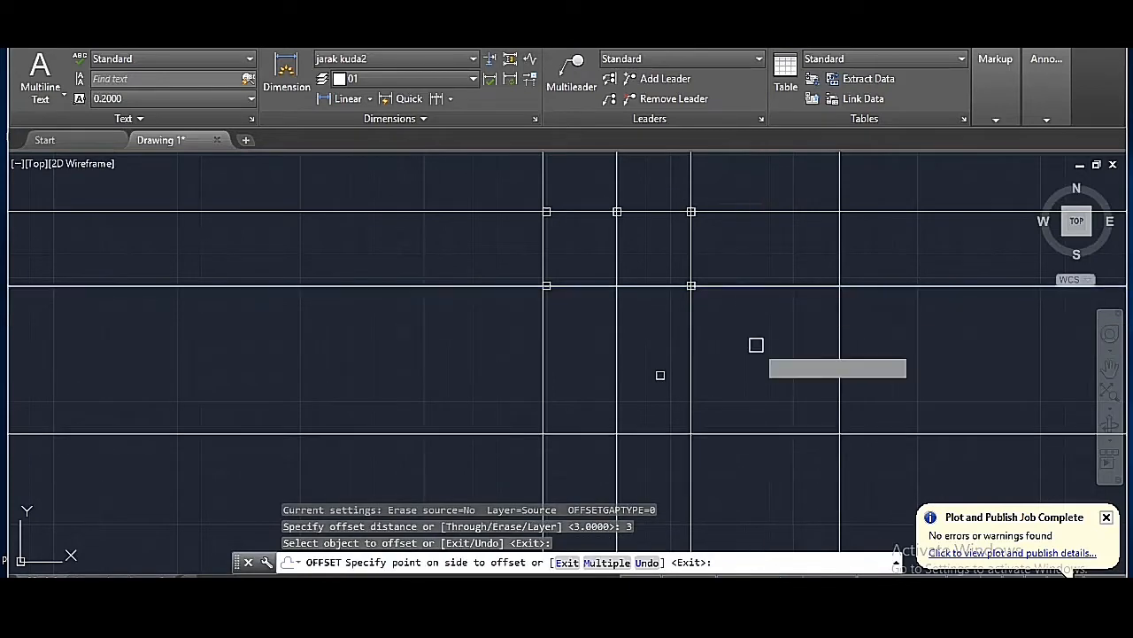
pyautogui.click(754, 342)
pyautogui.scroll(-2, 722, 314)
pyautogui.scroll(2, 718, 358)
pyautogui.press('Return')
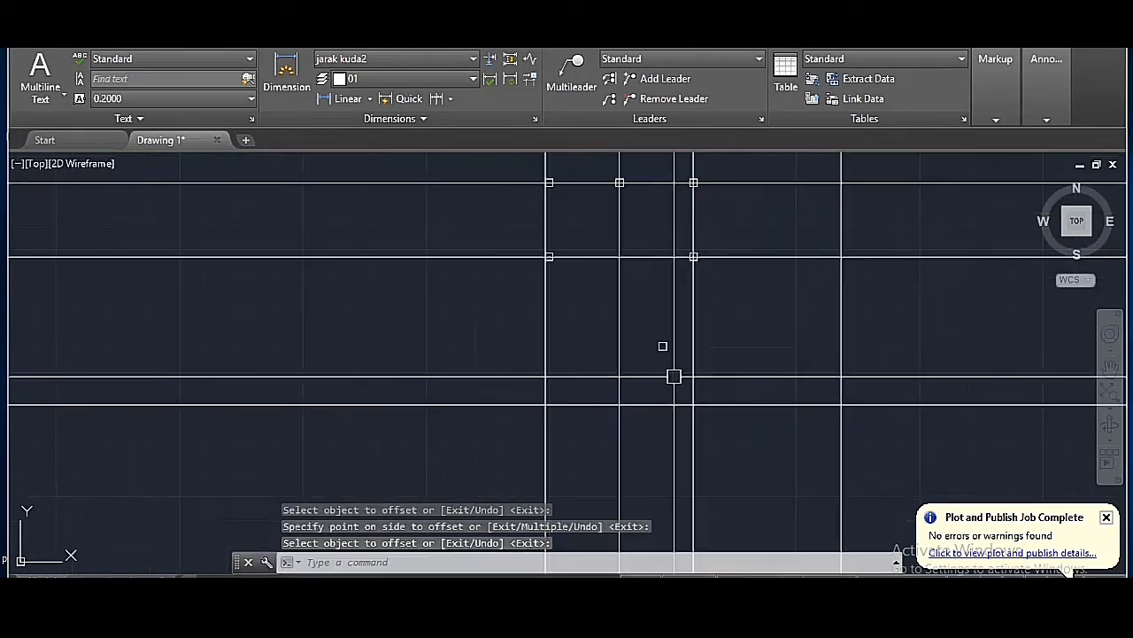
# - Offset the new lowest horizontal construction line 1 unit downward
pyautogui.write('O')
pyautogui.press('Return')
pyautogui.write('1')
pyautogui.press('Return')
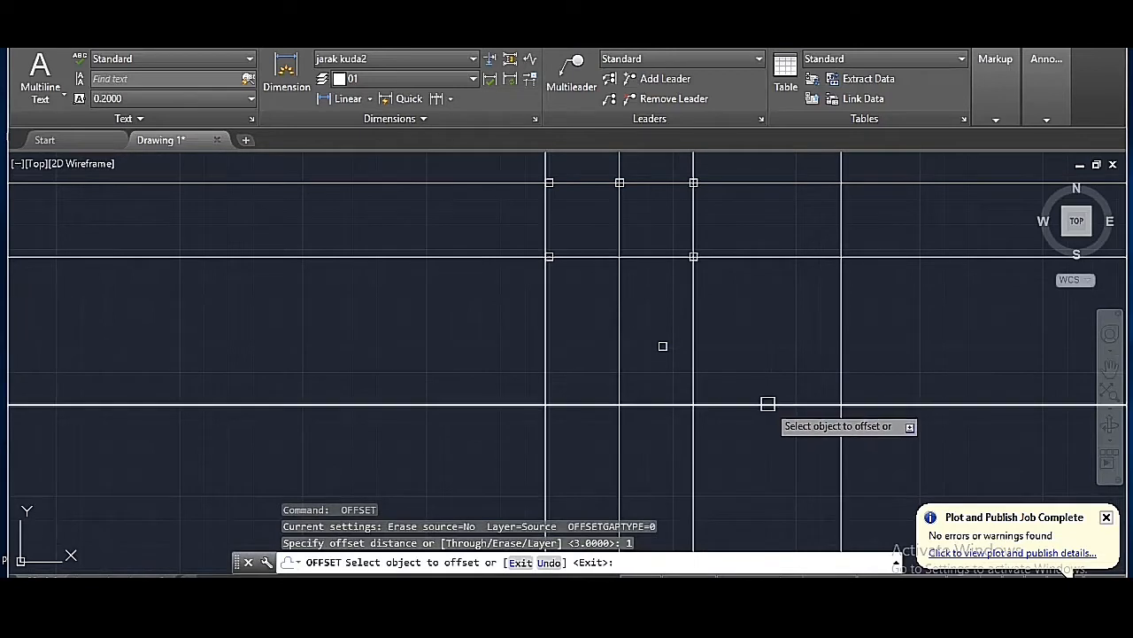
pyautogui.click(768, 404)
pyautogui.click(761, 435)
pyautogui.scroll(-2, 714, 367)
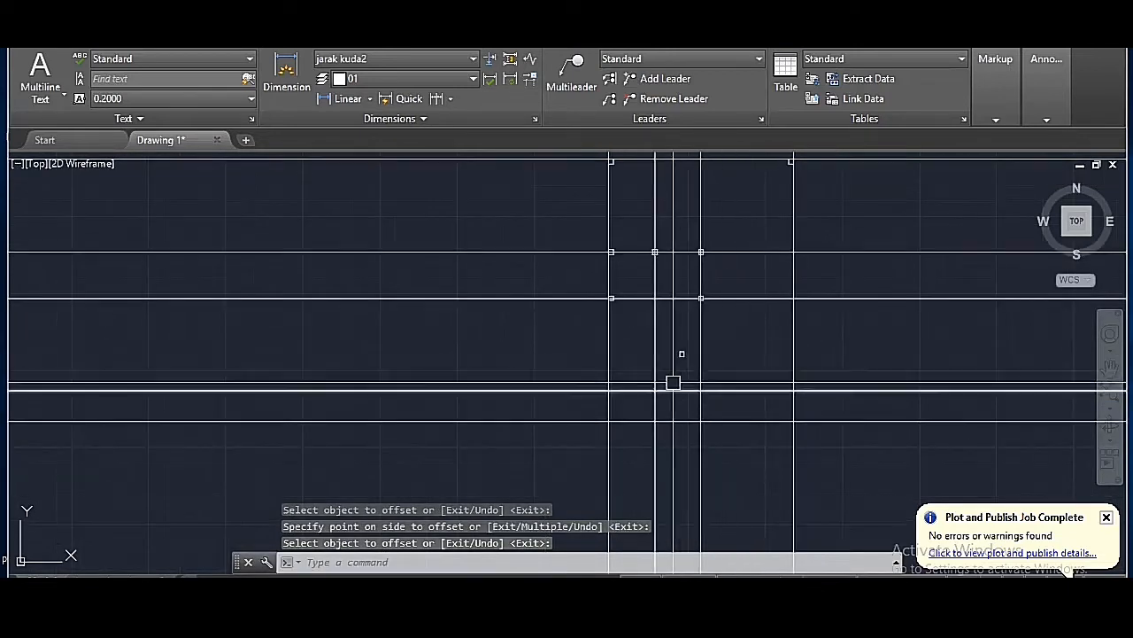
pyautogui.scroll(1, 673, 382)
pyautogui.press('Return')
# - Erase the loose square lying in the free space between the second and third vertical construction lines
pyautogui.click(683, 337)
pyautogui.click(734, 307)
pyautogui.write('E')
pyautogui.press('Return')
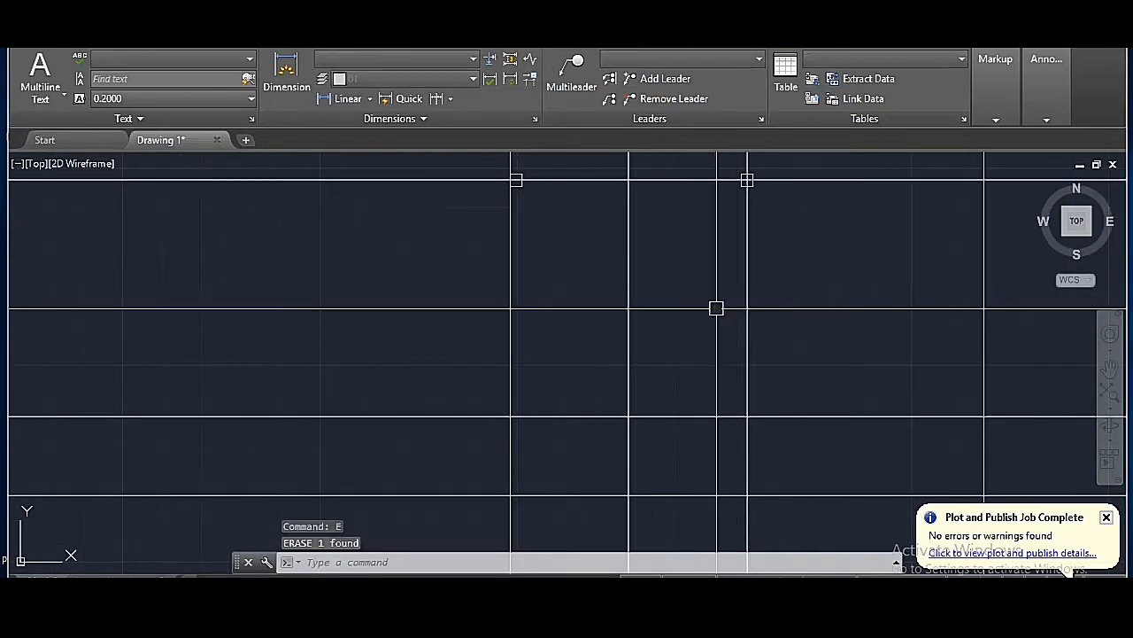
# - Copy the leftmost square on the third horizontal line from its left-side midpoint straight down to the next horizontal line on the leftmost vertical
pyautogui.scroll(-2, 652, 330)
pyautogui.scroll(2, 547, 248)
pyautogui.click(565, 242)
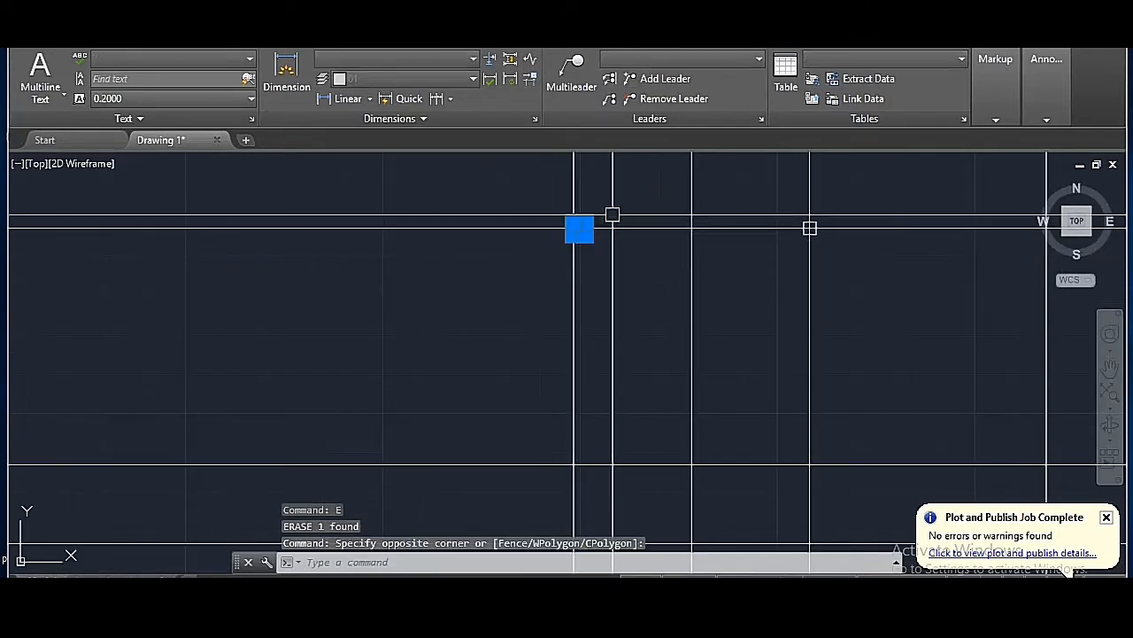
pyautogui.write('co')
pyautogui.press('Return')
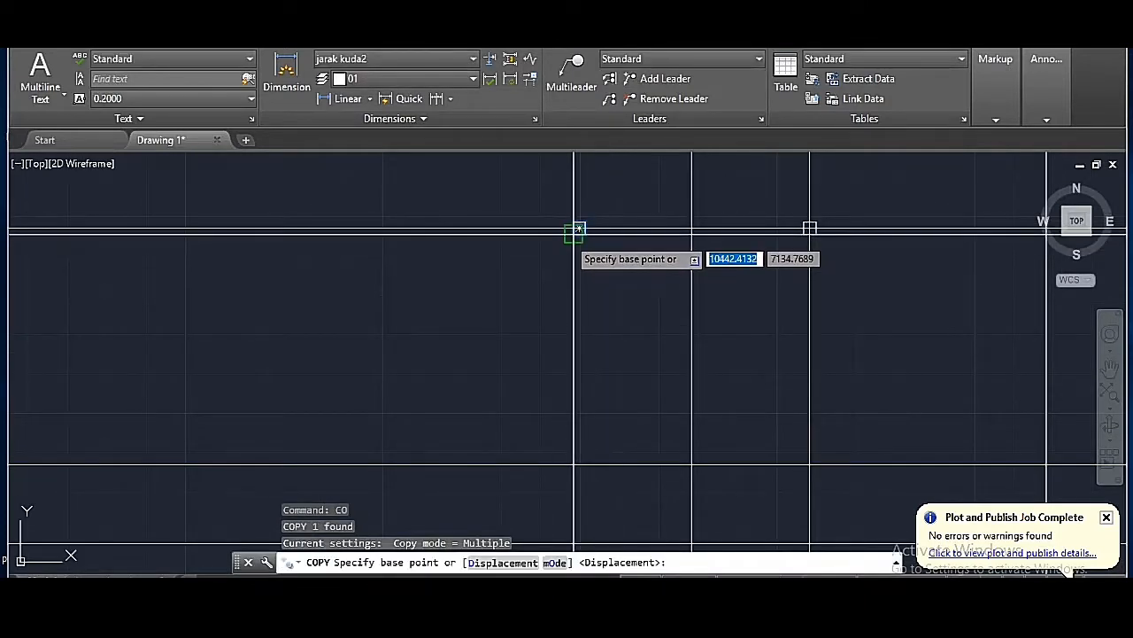
pyautogui.scroll(-2, 578, 230)
pyautogui.scroll(3, 584, 221)
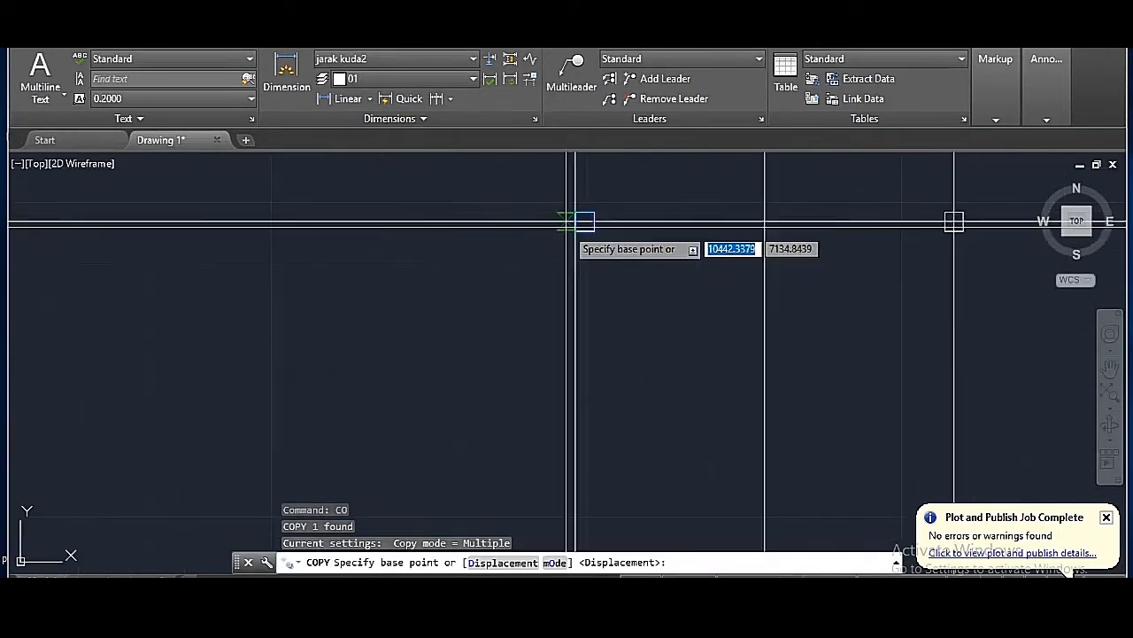
pyautogui.scroll(2, 585, 222)
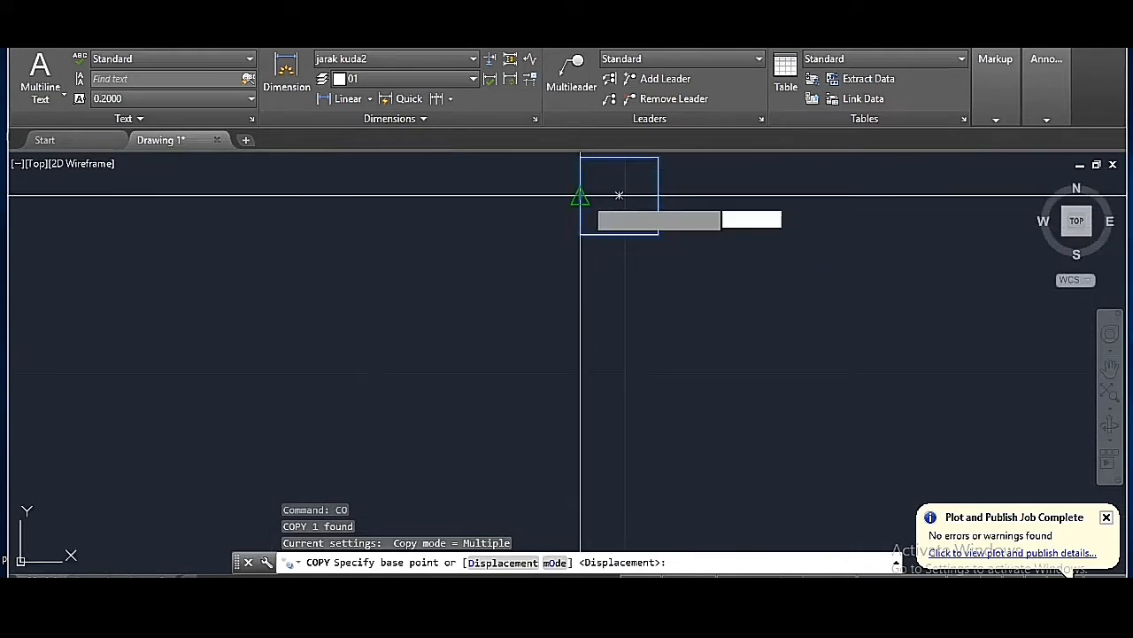
pyautogui.click(580, 195)
pyautogui.scroll(-5, 581, 196)
pyautogui.scroll(3, 579, 387)
pyautogui.click(574, 378)
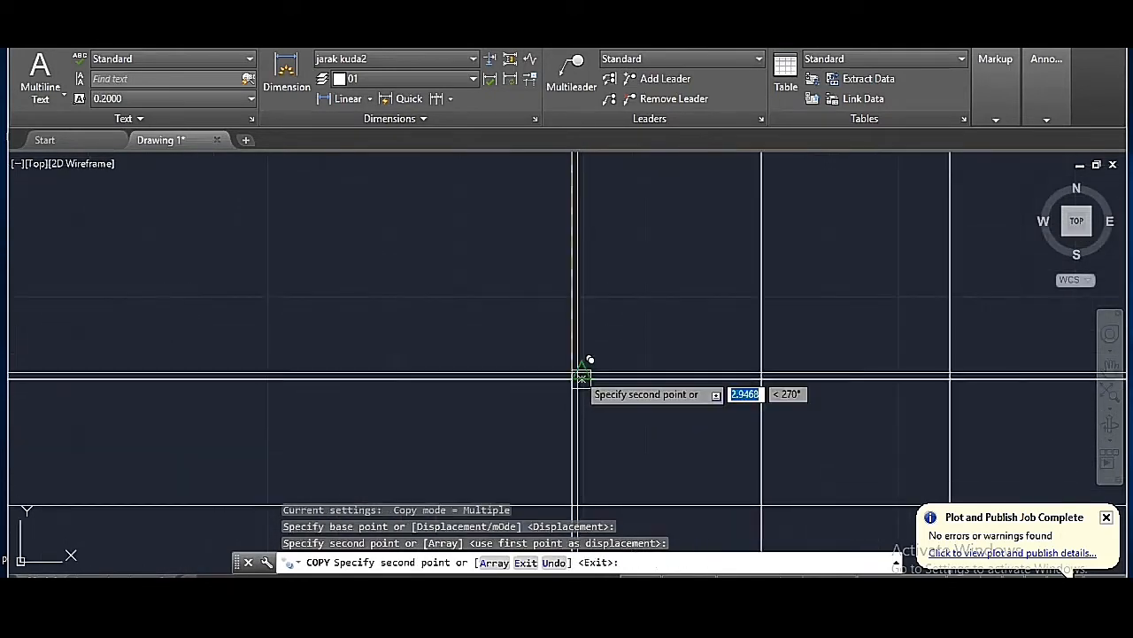
pyautogui.scroll(-2, 580, 412)
pyautogui.press('Return')
pyautogui.scroll(-4, 768, 358)
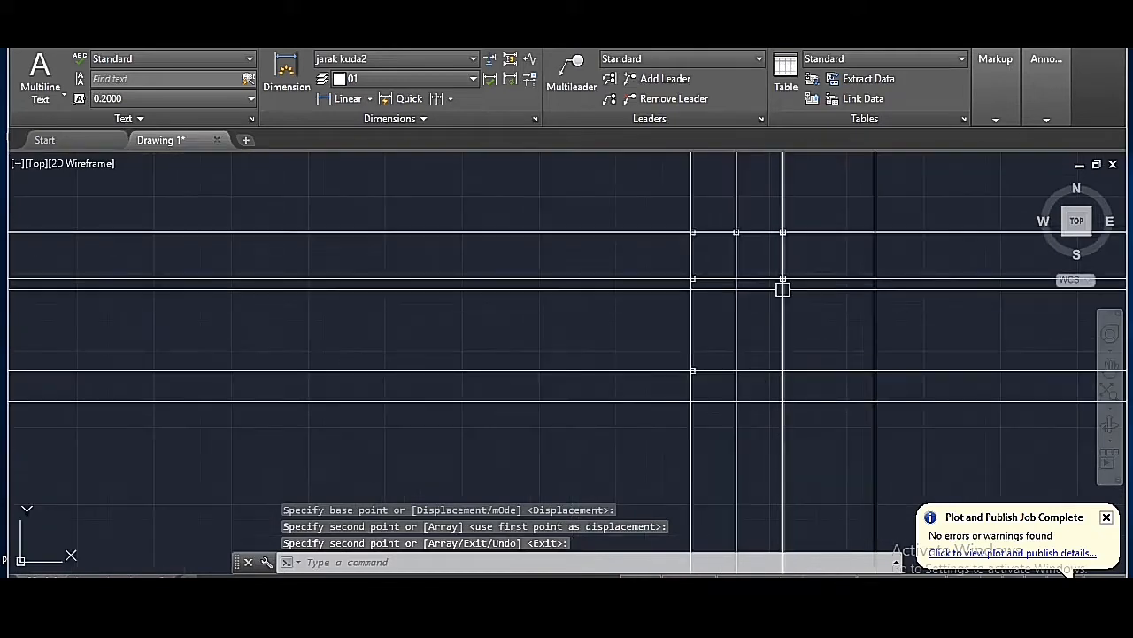
# - Copy the square at the third vertical and third horizontal lines from its centre to the second vertical line's intersection on the same horizontal
pyautogui.scroll(2, 783, 288)
pyautogui.click(779, 261)
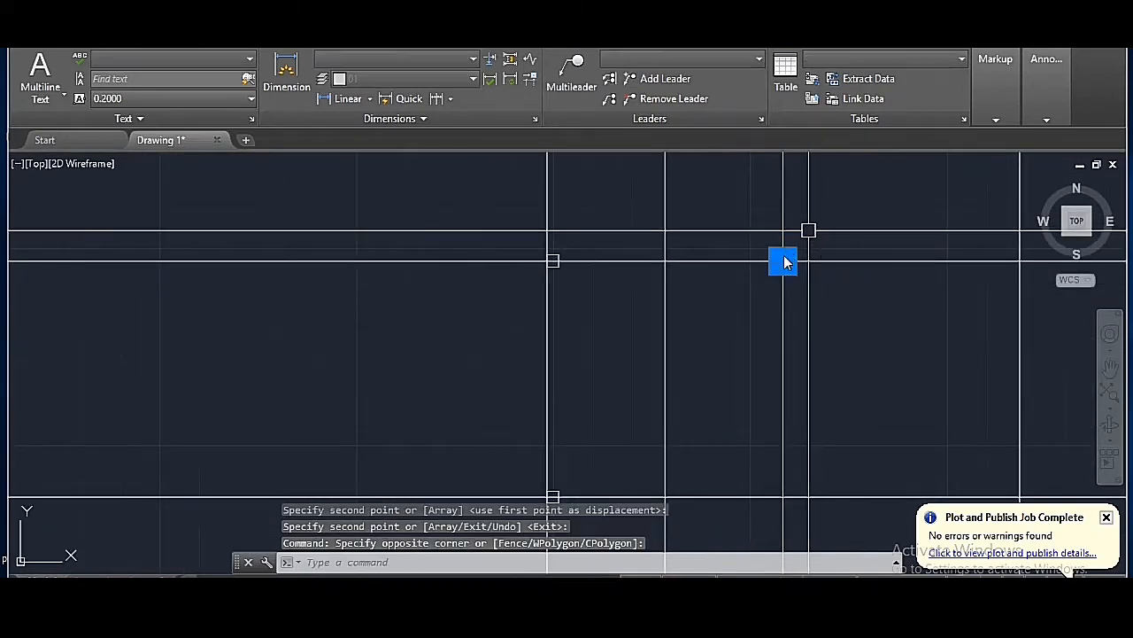
pyautogui.write('co')
pyautogui.press('Return')
pyautogui.scroll(4, 772, 266)
pyautogui.click(849, 212)
pyautogui.scroll(-4, 828, 220)
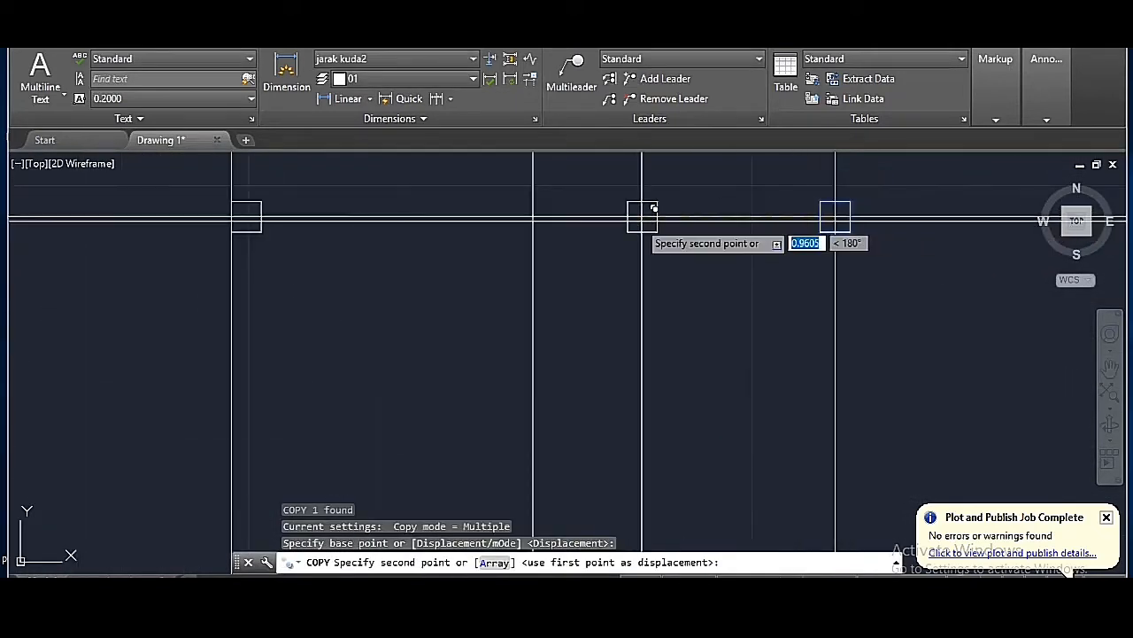
pyautogui.click(533, 216)
pyautogui.scroll(-5, 621, 386)
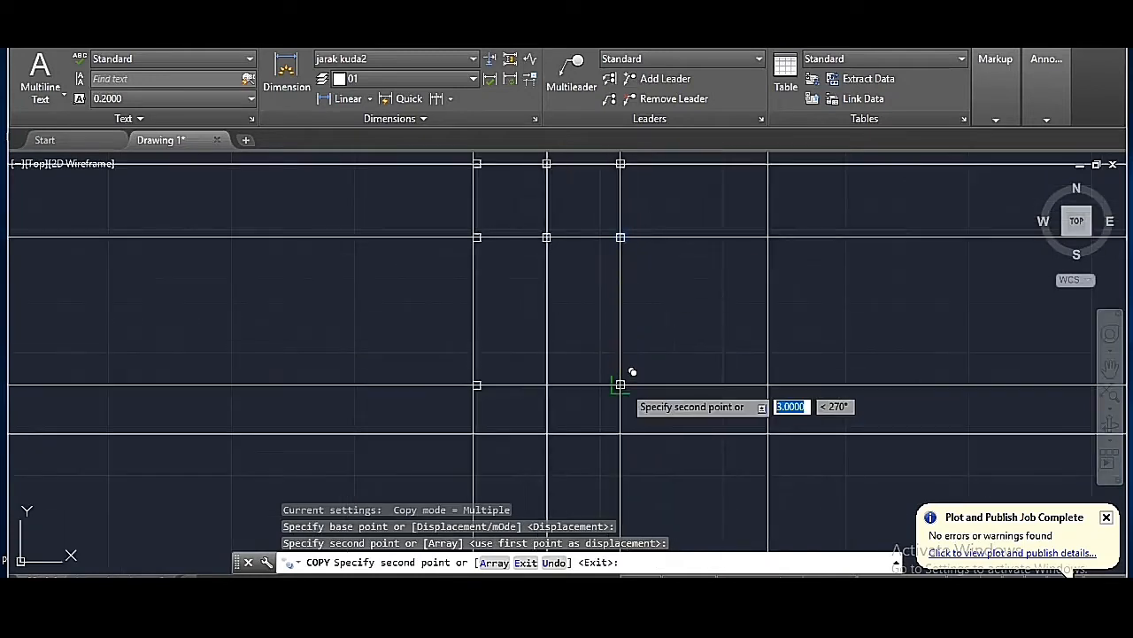
# - Copy the square on the third vertical construction line straight down to that line's intersection with the next horizontal line
pyautogui.click(621, 385)
pyautogui.press('Return')
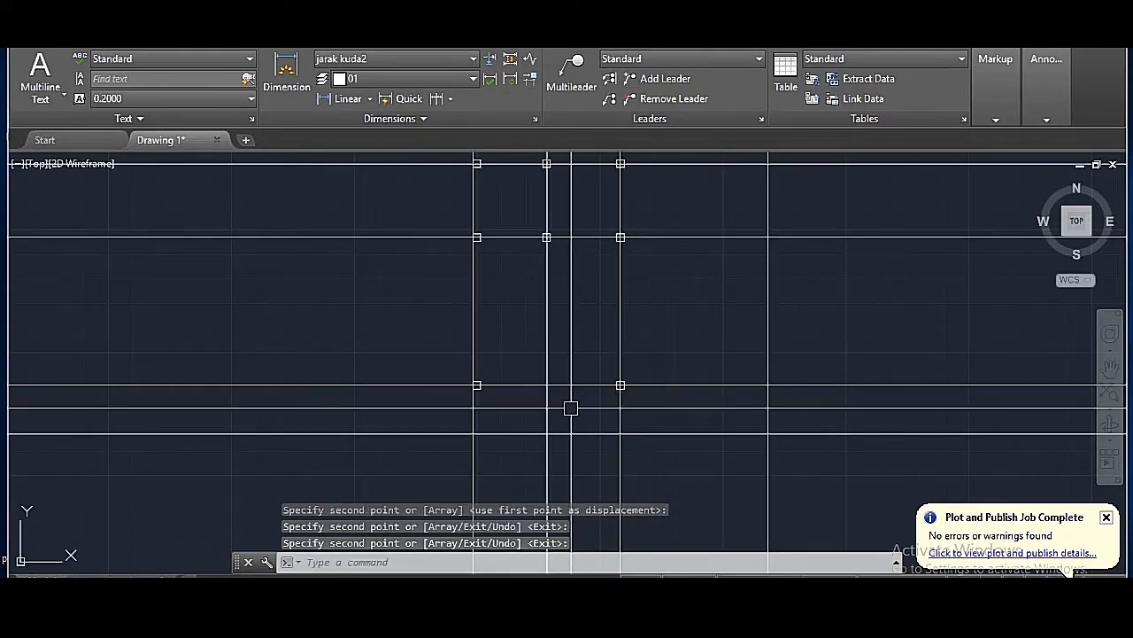
# - Offset the top horizontal construction line 1.5 units downward
pyautogui.scroll(-2, 661, 372)
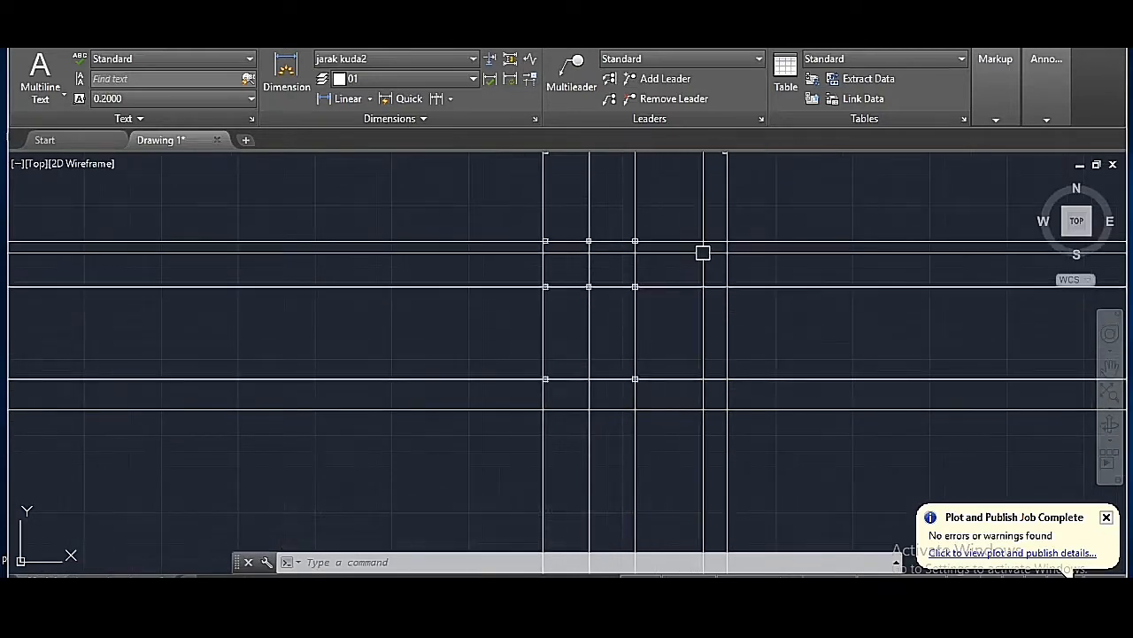
pyautogui.scroll(3, 703, 253)
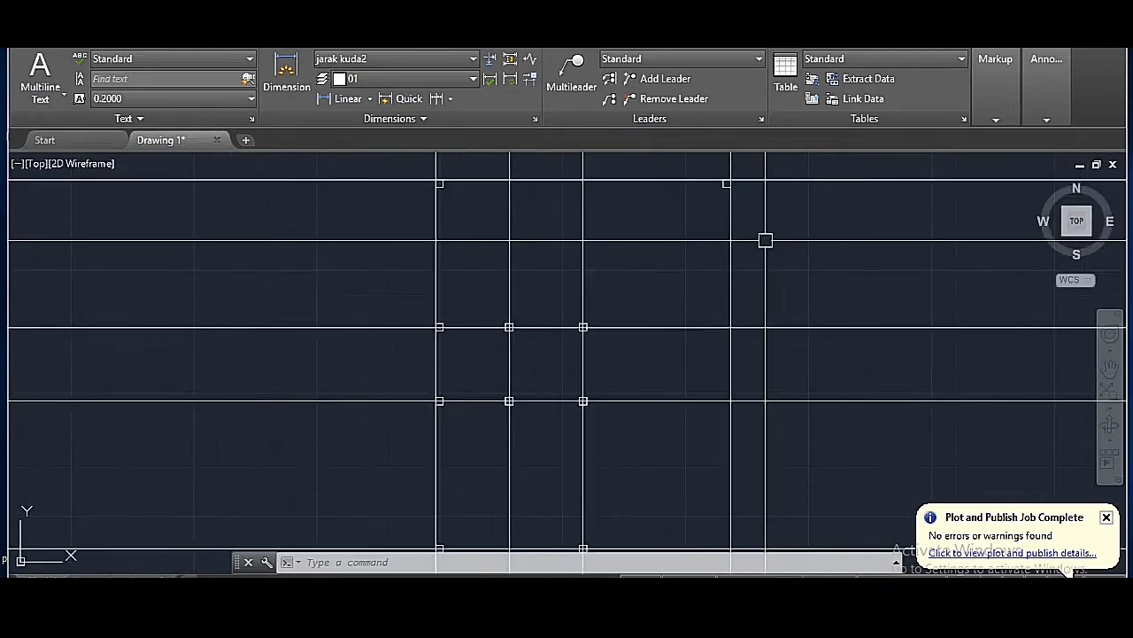
pyautogui.press('Return')
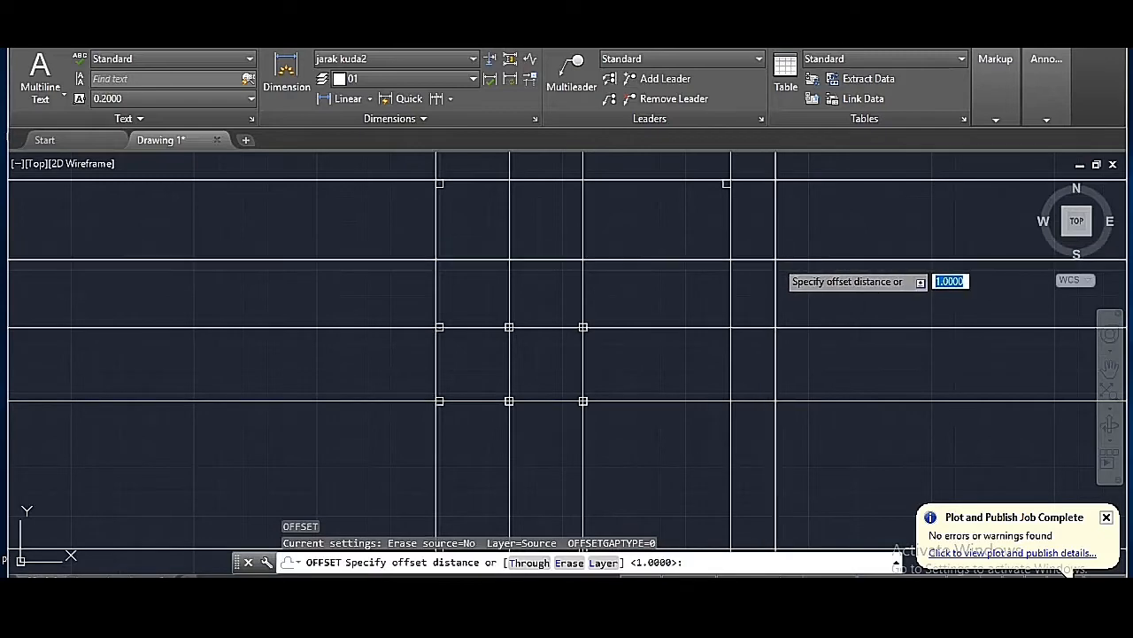
pyautogui.write('1.5')
pyautogui.press('Return')
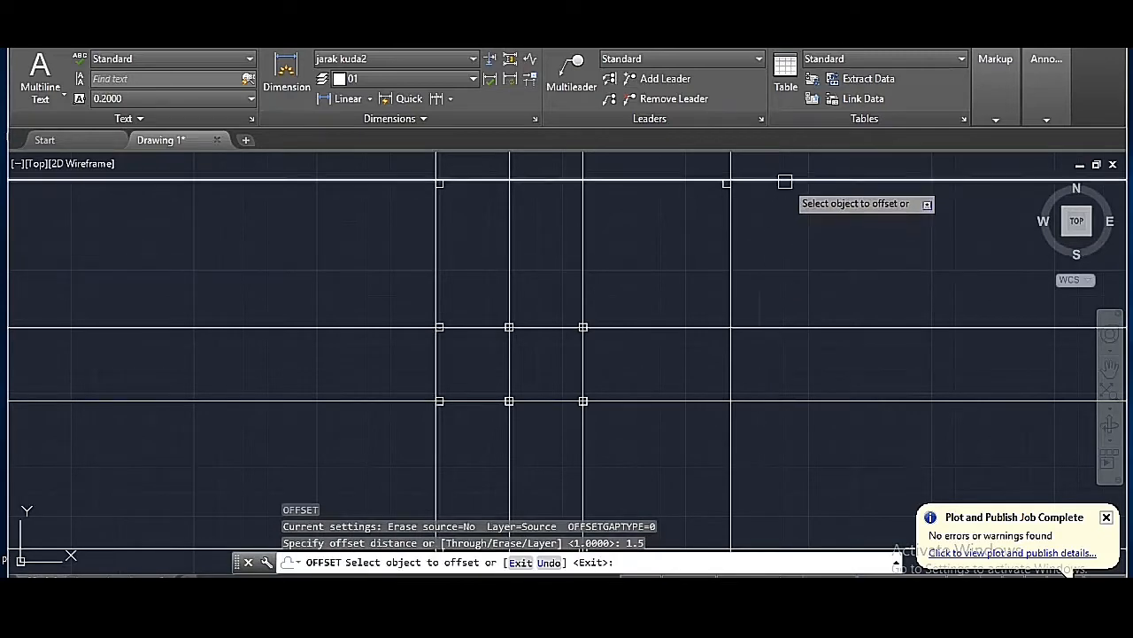
pyautogui.click(785, 182)
pyautogui.click(791, 235)
pyautogui.scroll(-2, 780, 230)
pyautogui.scroll(2, 791, 363)
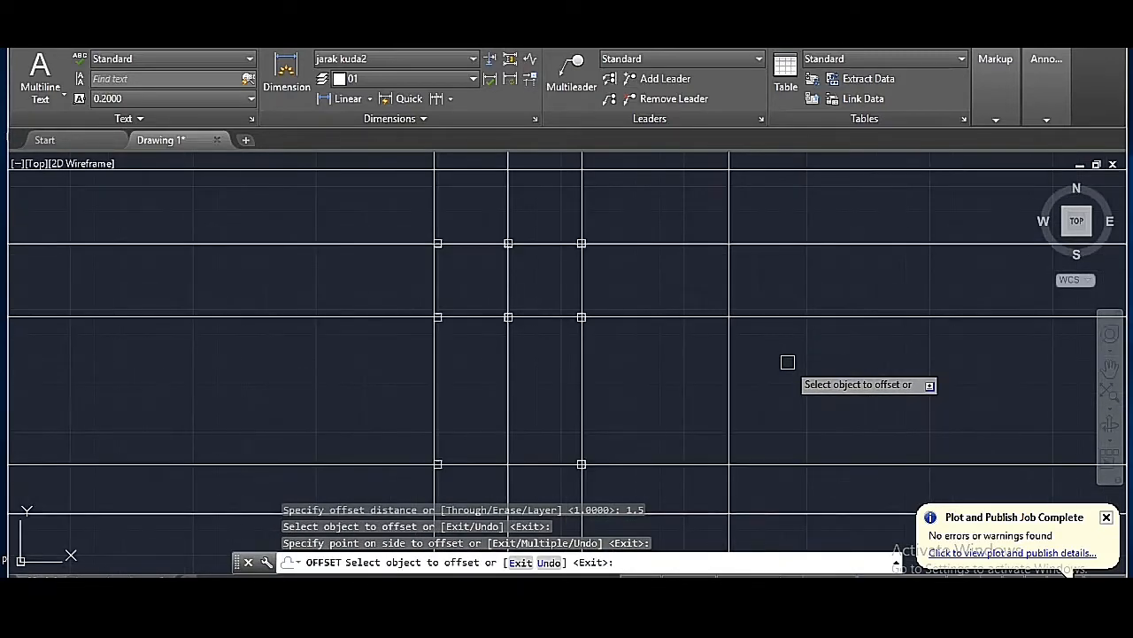
pyautogui.scroll(-2, 769, 339)
pyautogui.scroll(2, 778, 447)
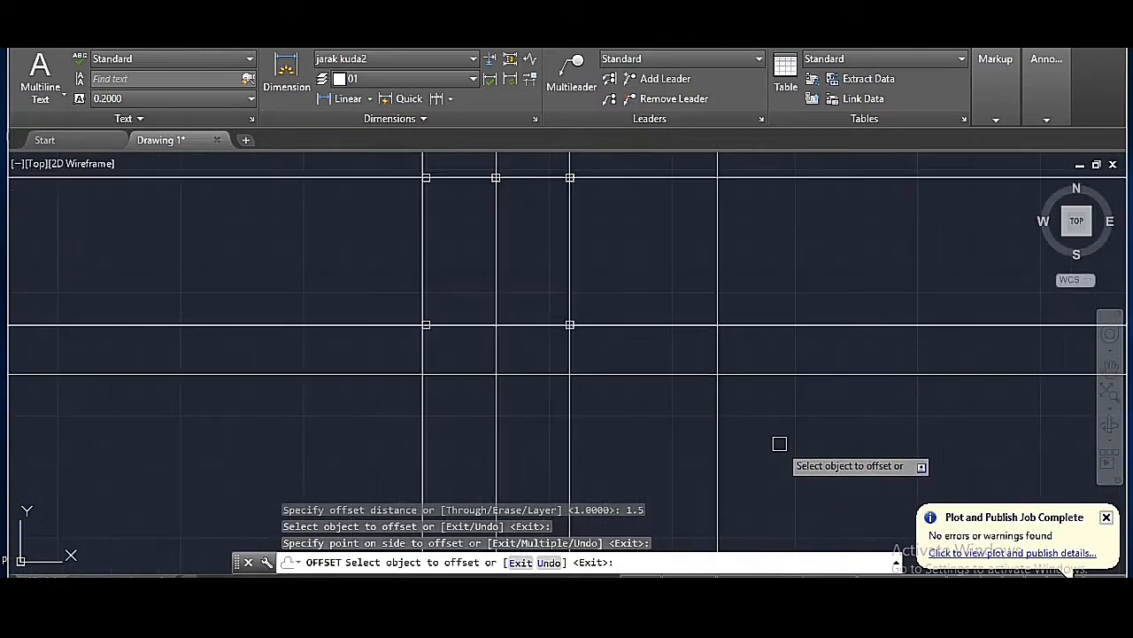
pyautogui.press('Return')
# - Offset the horizontal construction line through the lowest row of squares 1 unit upward
pyautogui.press('Return')
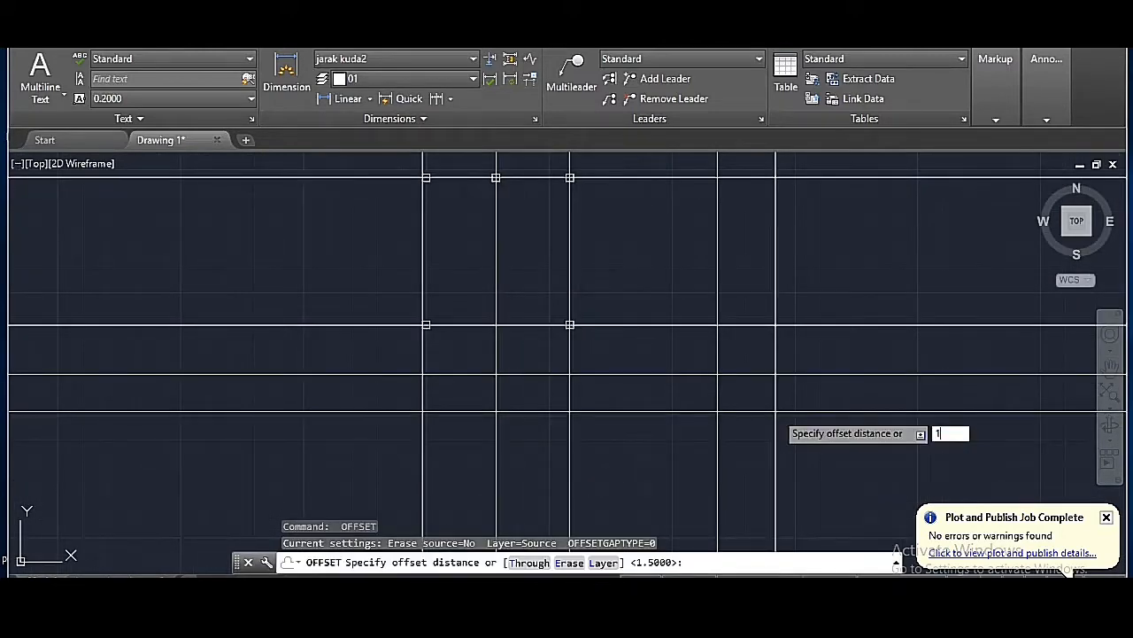
pyautogui.write('1')
pyautogui.press('Return')
pyautogui.scroll(-2, 753, 375)
pyautogui.scroll(1, 737, 354)
pyautogui.click(767, 335)
pyautogui.click(778, 284)
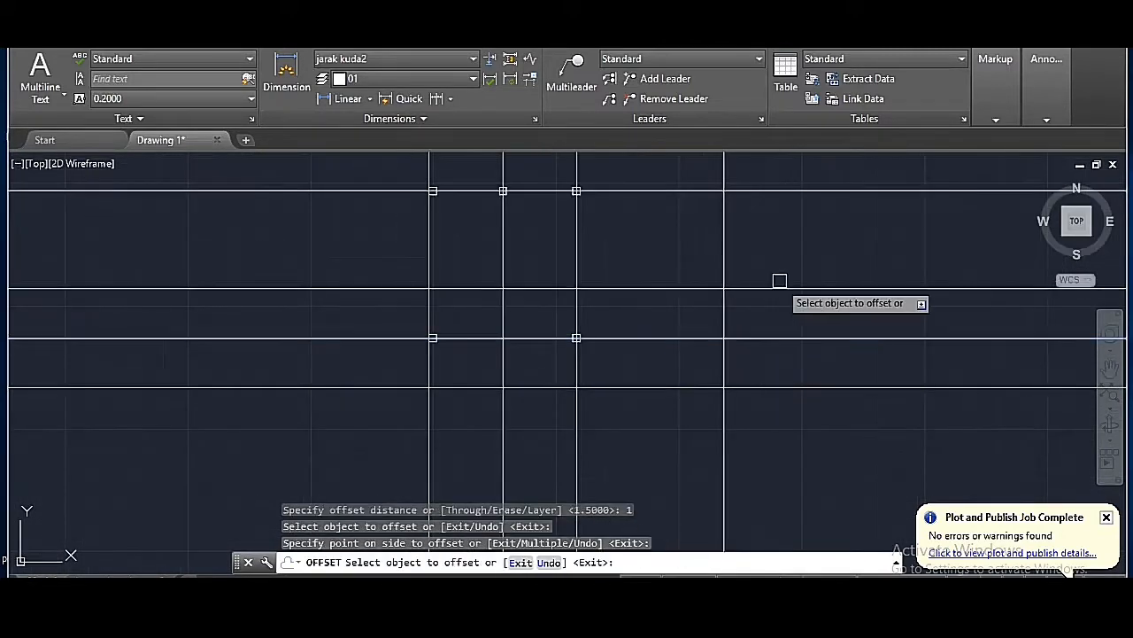
pyautogui.press('Return')
# - Copy the lowest square on the third vertical line from its centre to the third and fourth verticals' intersections with the horizontal line directly above
pyautogui.scroll(2, 559, 354)
pyautogui.click(568, 349)
pyautogui.click(636, 279)
pyautogui.write('co')
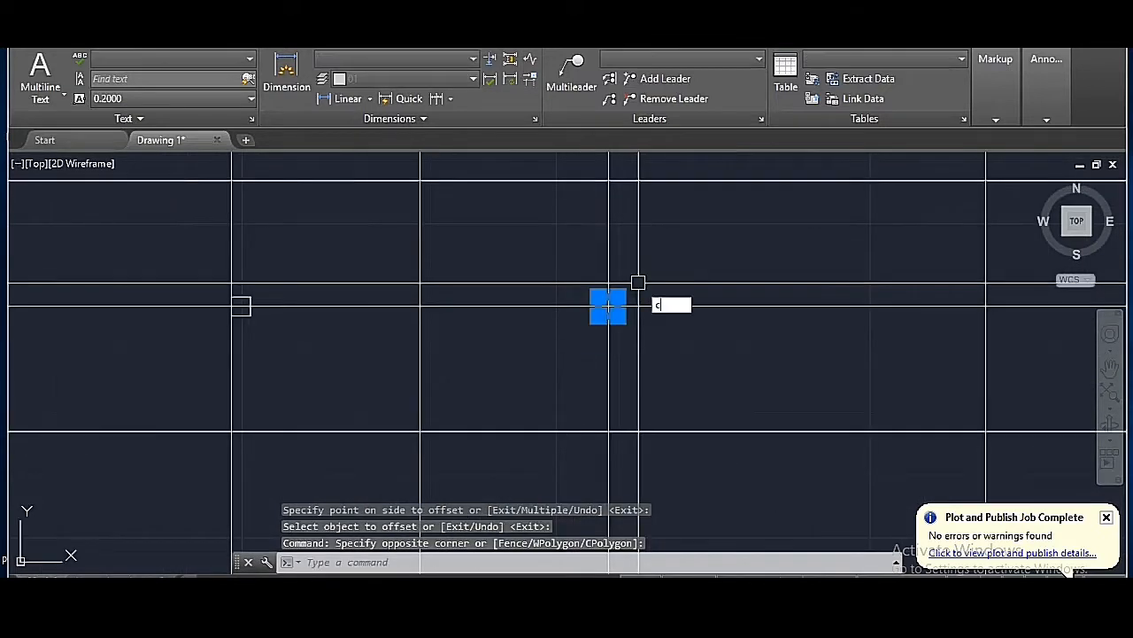
pyautogui.press('Return')
pyautogui.scroll(1, 608, 306)
pyautogui.click(618, 308)
pyautogui.scroll(-3, 618, 308)
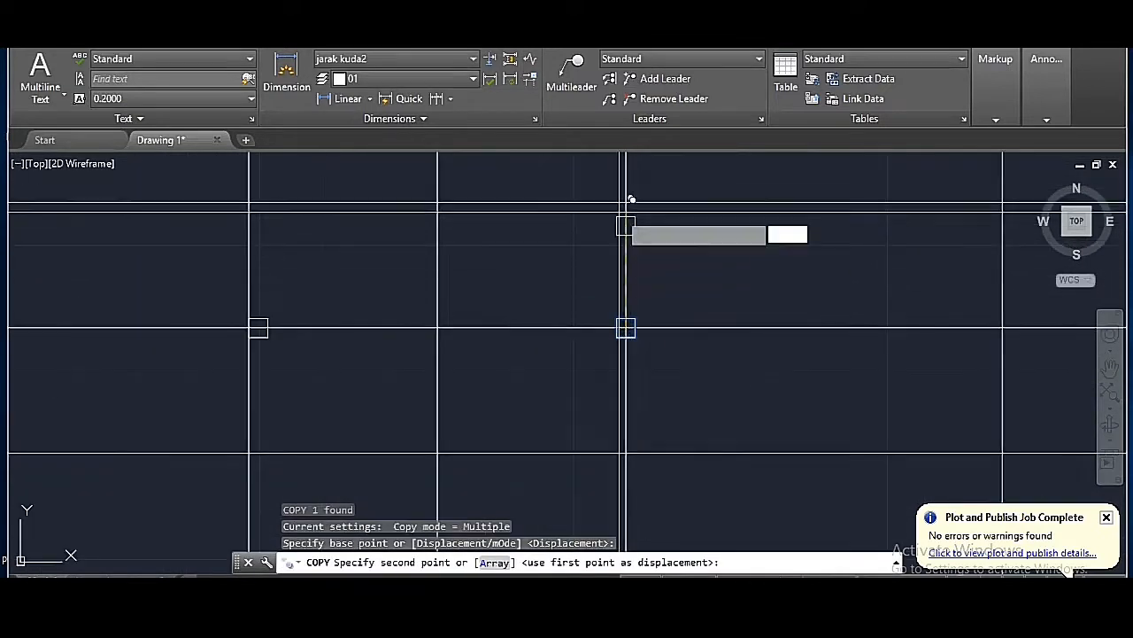
pyautogui.scroll(-2, 669, 272)
pyautogui.scroll(2, 767, 250)
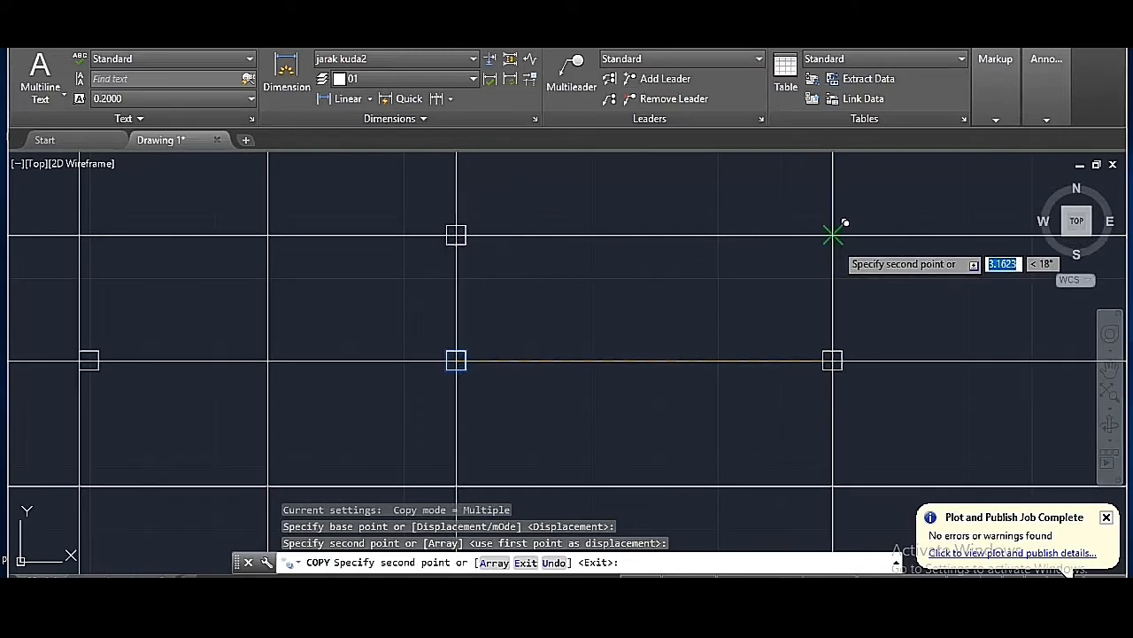
pyautogui.click(833, 234)
pyautogui.press('Escape')
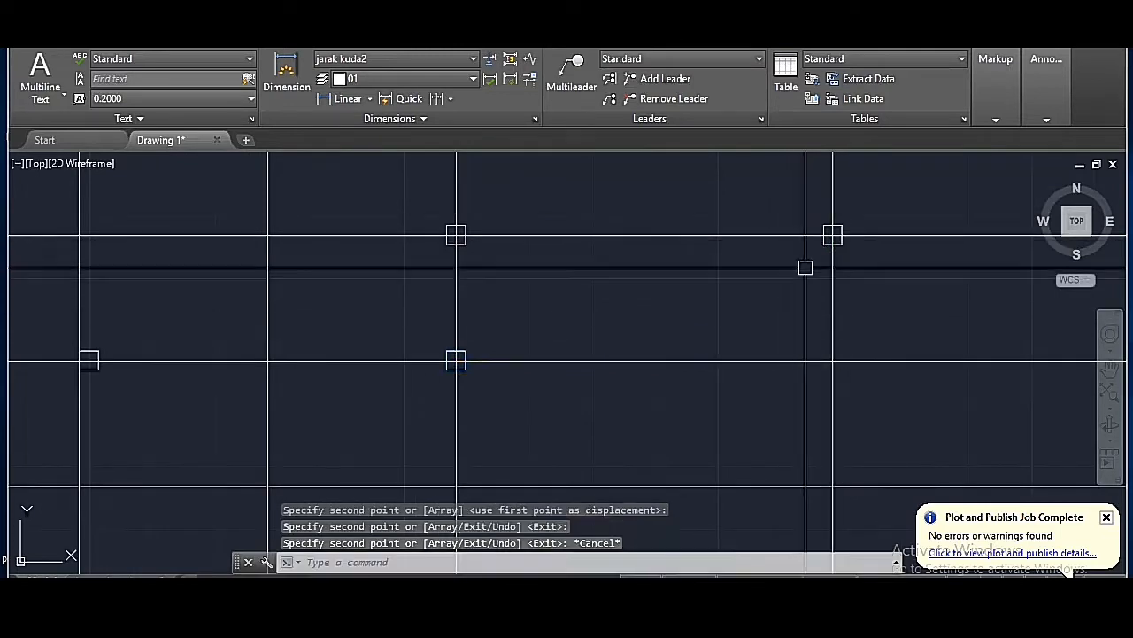
# - Move the square centred on the fourth vertical line leftward by half its width so its right edge lies on that line
pyautogui.scroll(2, 824, 249)
pyautogui.click(829, 238)
pyautogui.moveTo(828, 239)
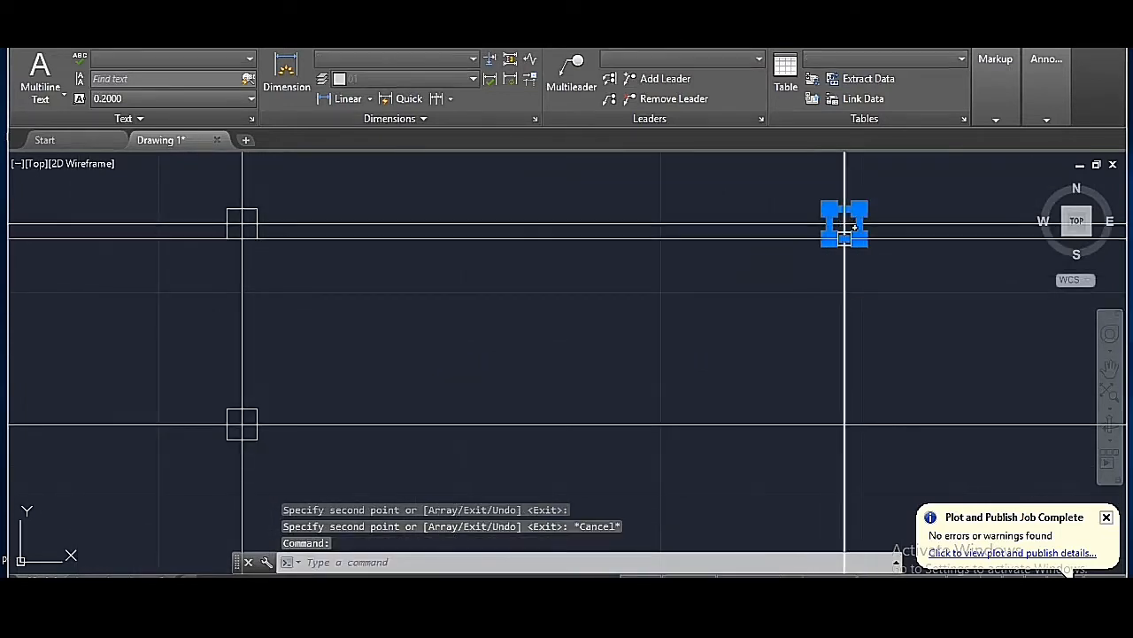
pyautogui.write('M')
pyautogui.press('Return')
pyautogui.scroll(2, 852, 221)
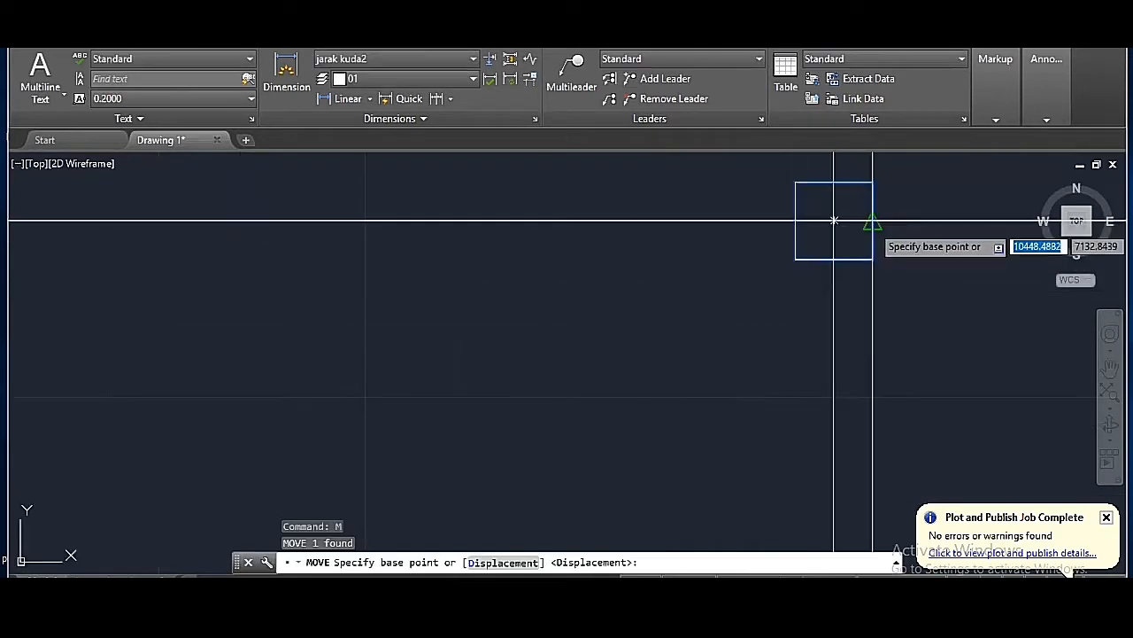
pyautogui.click(834, 260)
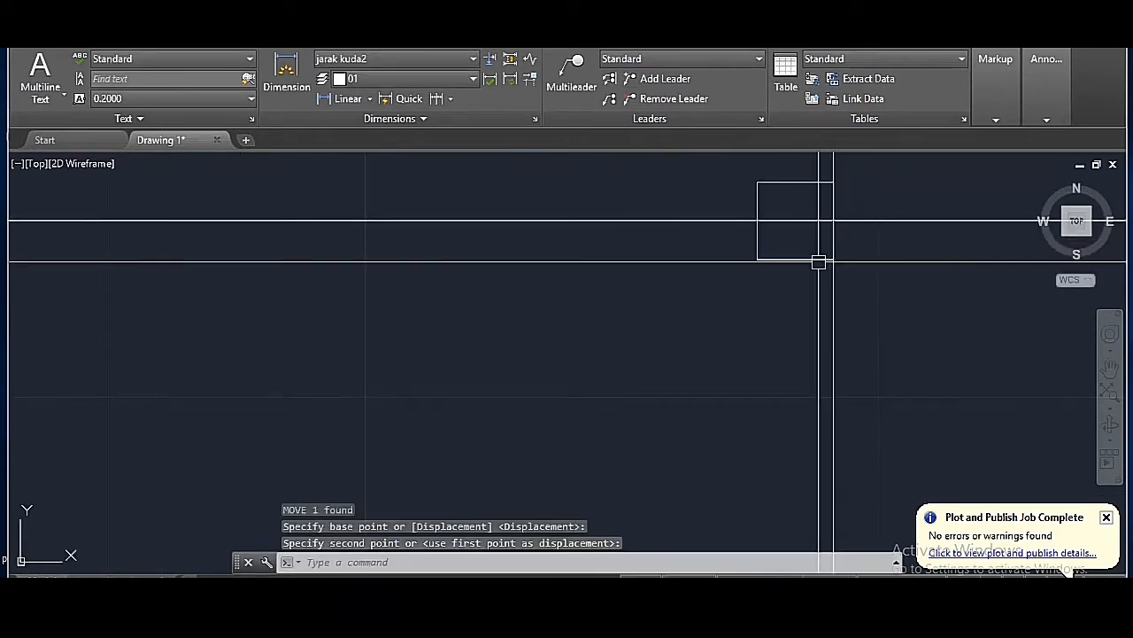
pyautogui.scroll(-10, 751, 289)
pyautogui.scroll(2, 741, 189)
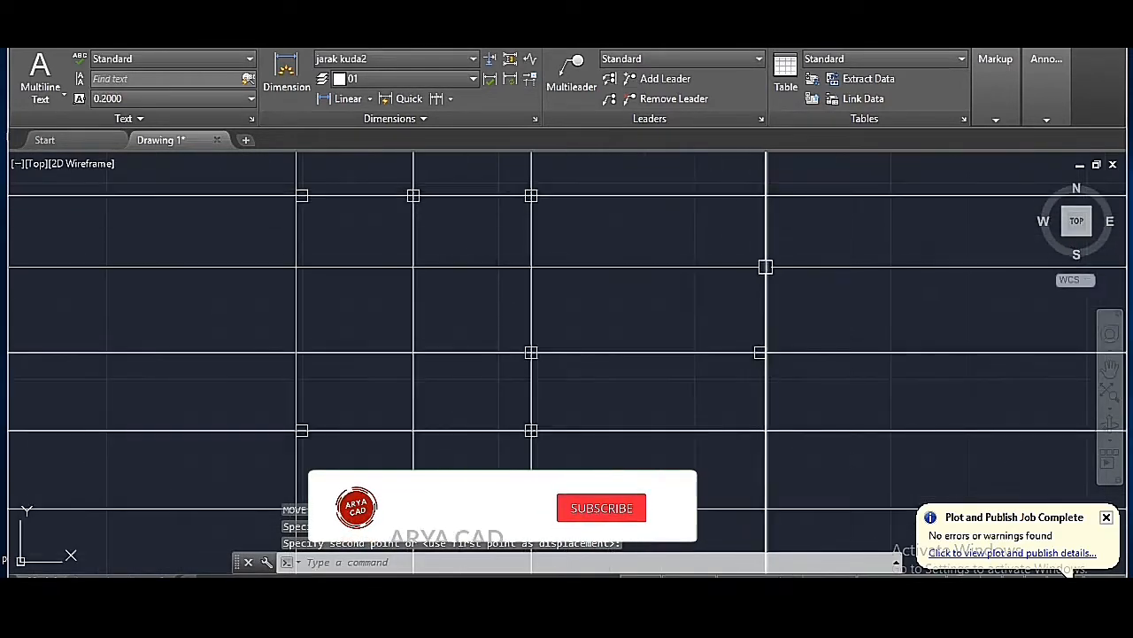
pyautogui.scroll(-4, 766, 266)
pyautogui.scroll(6, 711, 168)
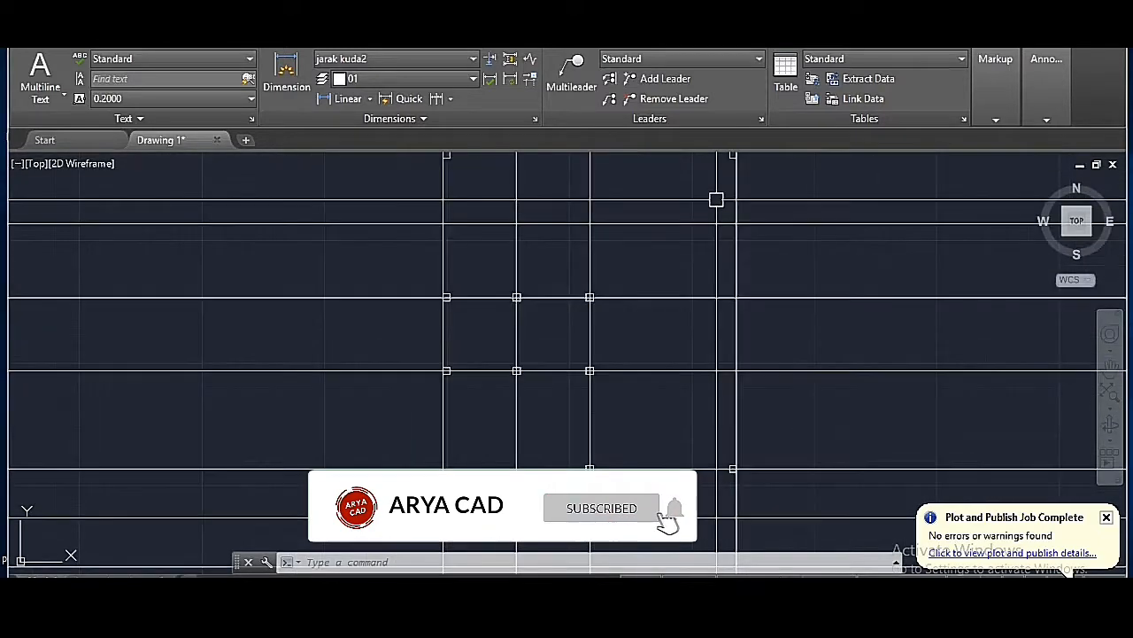
pyautogui.scroll(2, 737, 155)
pyautogui.click(764, 168)
pyautogui.write('co')
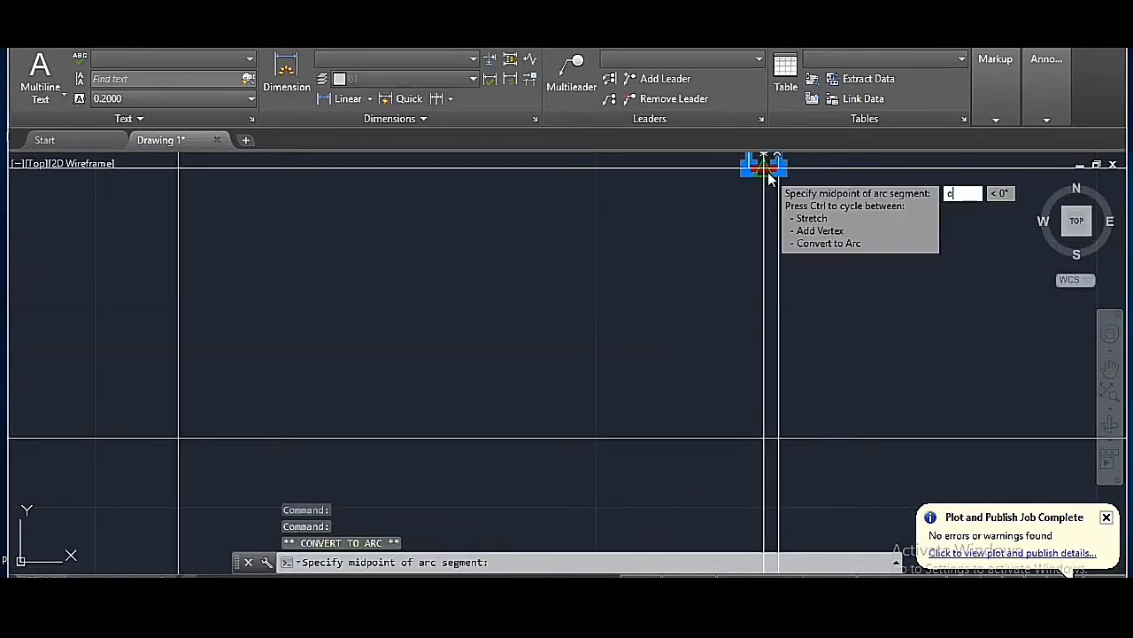
pyautogui.press('Return')
pyautogui.scroll(-2, 766, 203)
pyautogui.press('Escape')
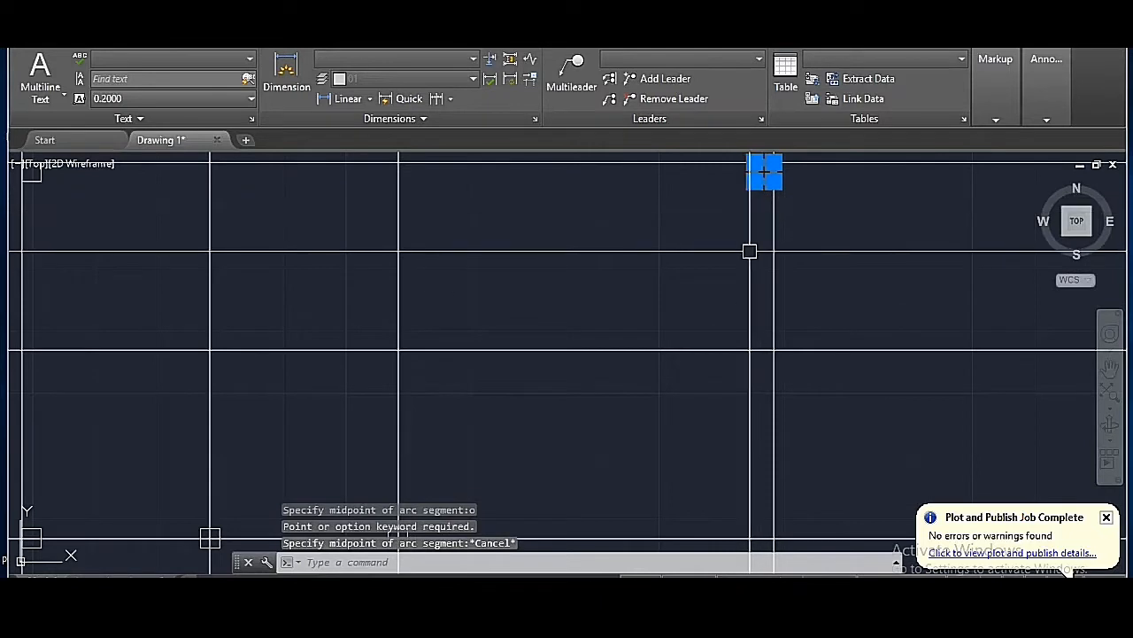
# - Copy the selected square at the fourth vertical and top horizontal lines from its right-side midpoint down to the next horizontal line's intersection
pyautogui.write('co')
pyautogui.press('Return')
pyautogui.scroll(4, 758, 203)
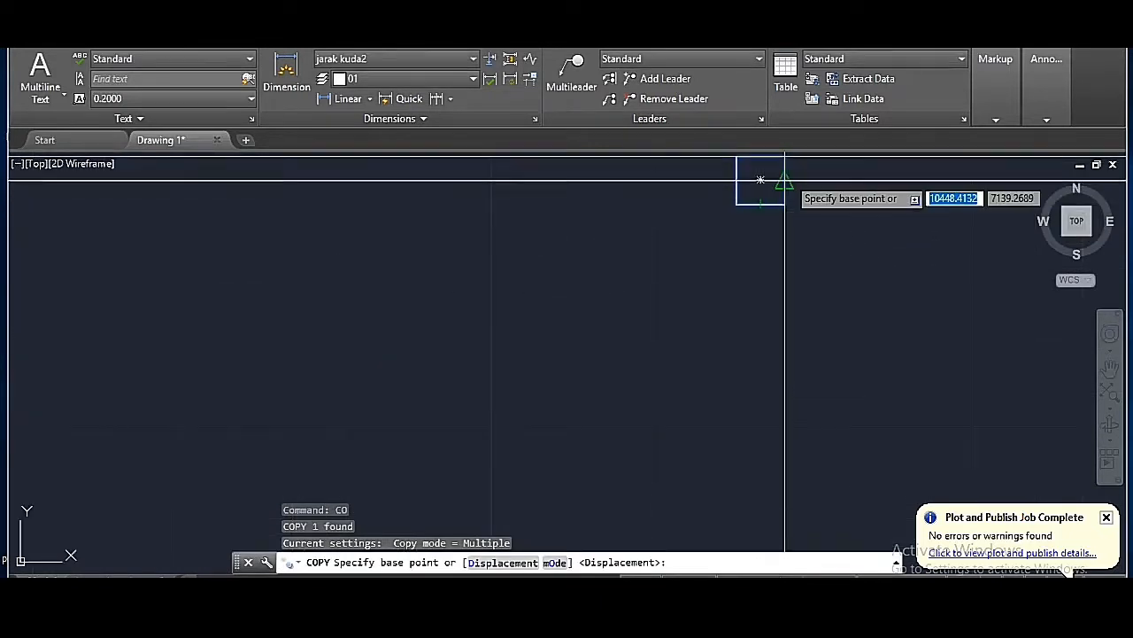
pyautogui.scroll(-4, 760, 180)
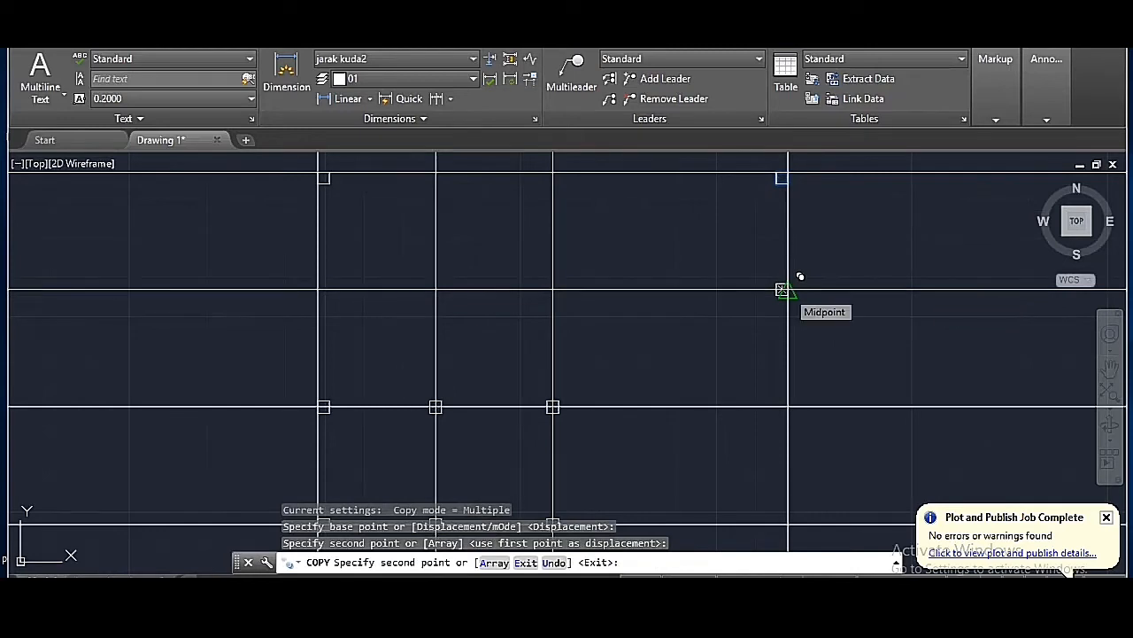
pyautogui.click(781, 289)
pyautogui.press('Return')
# - Copy the grid's top-left corner square horizontally so it is centred on the third vertical line, with its top edge on the top horizontal line
pyautogui.scroll(-2, 744, 273)
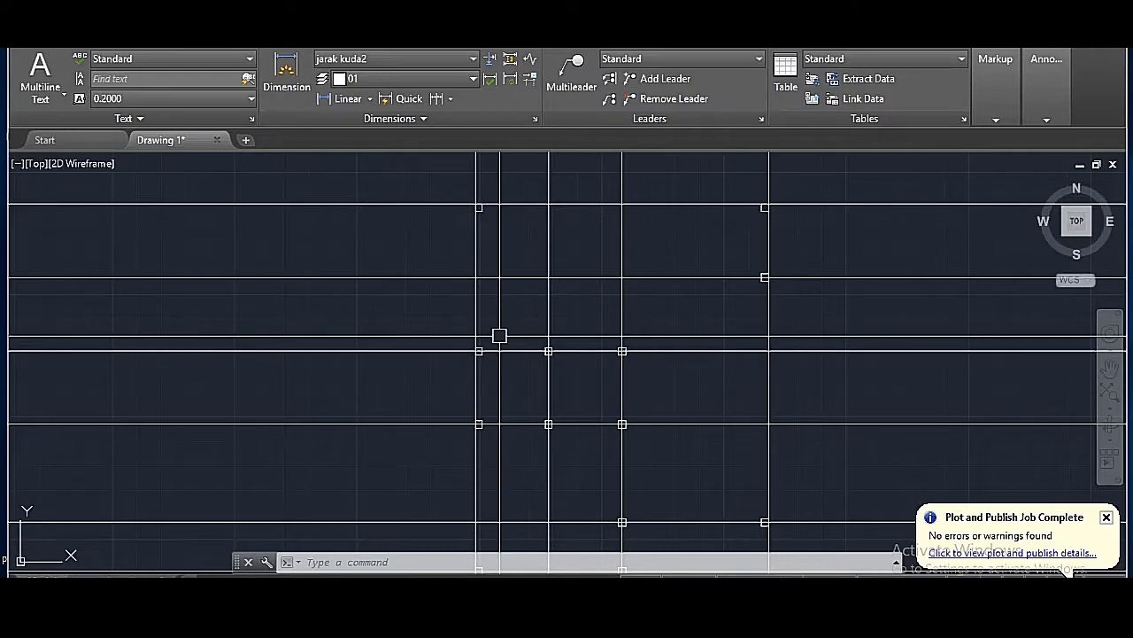
pyautogui.scroll(-2, 495, 336)
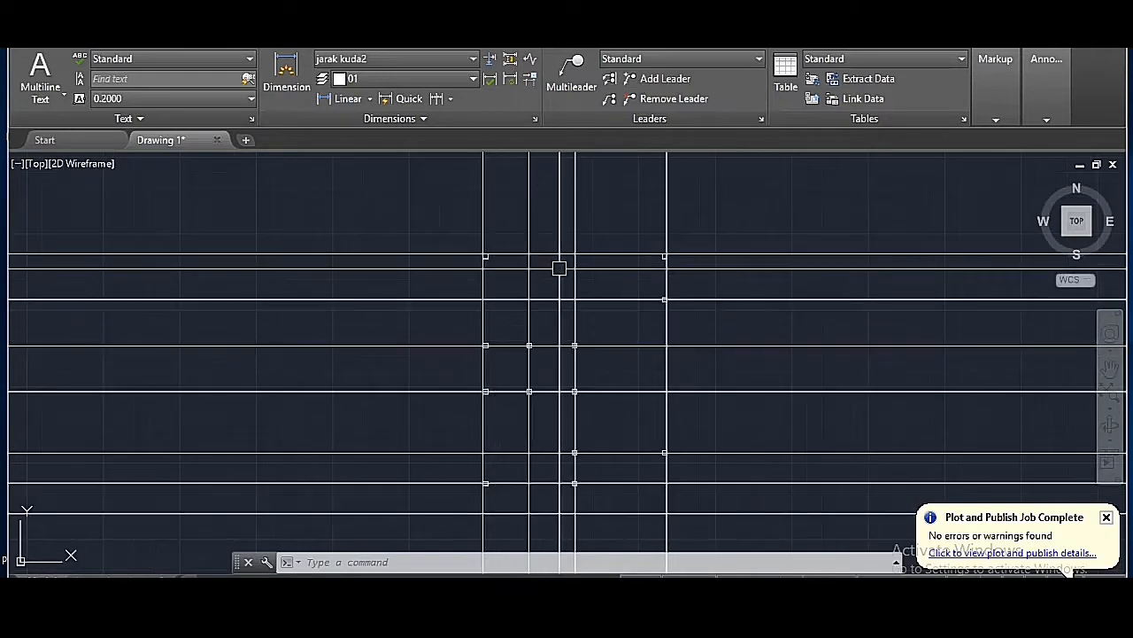
pyautogui.scroll(4, 556, 261)
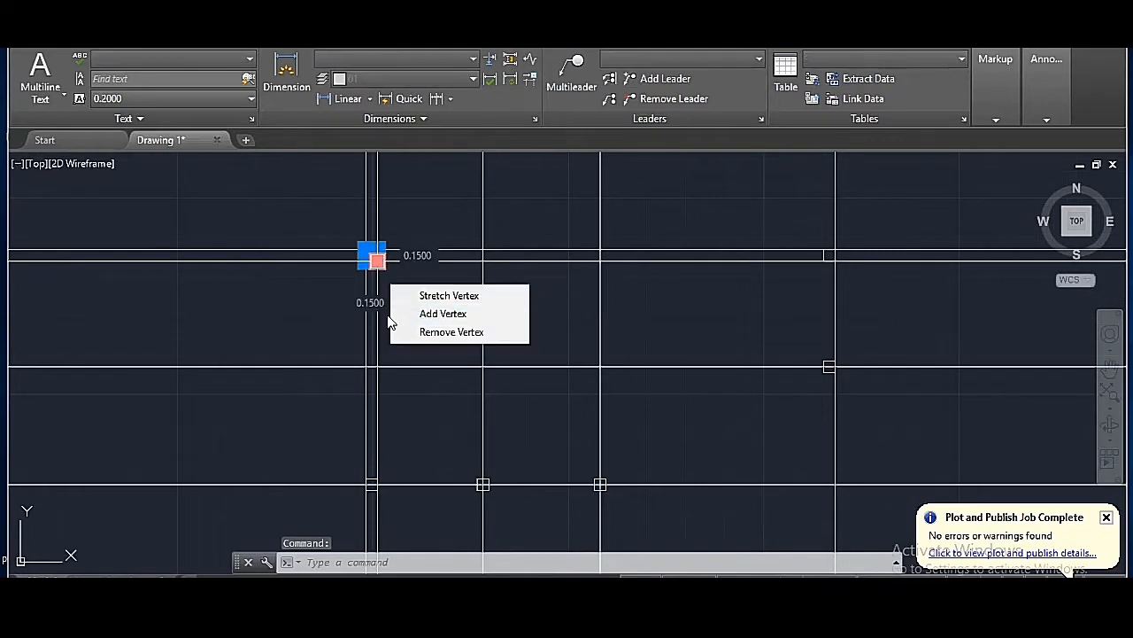
pyautogui.write('co')
pyautogui.press('Return')
pyautogui.scroll(3, 392, 310)
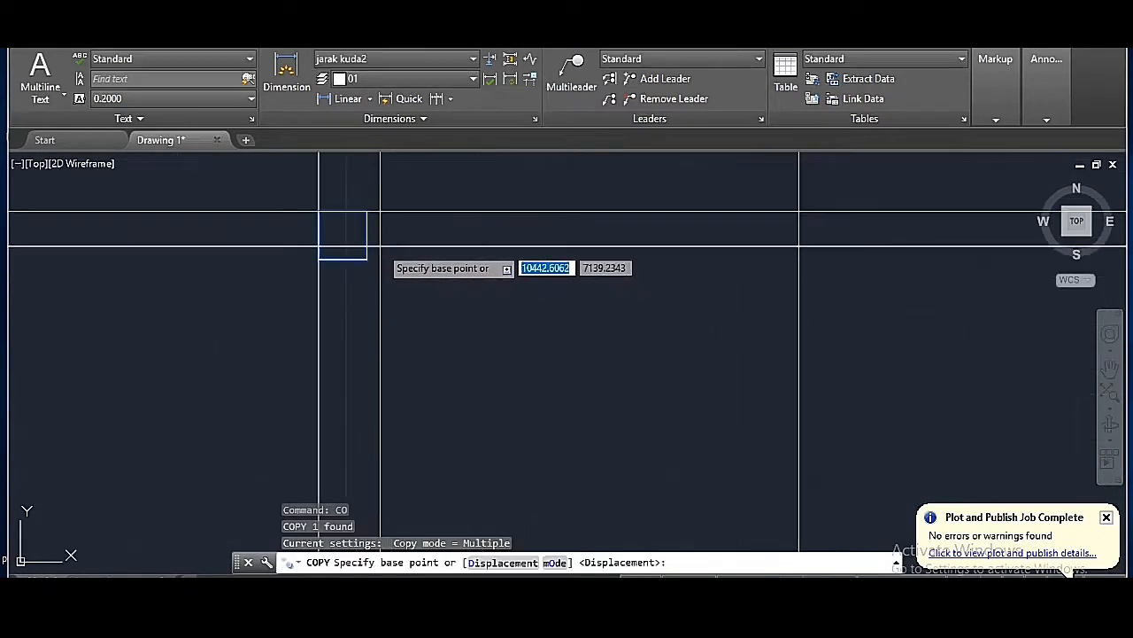
pyautogui.click(338, 212)
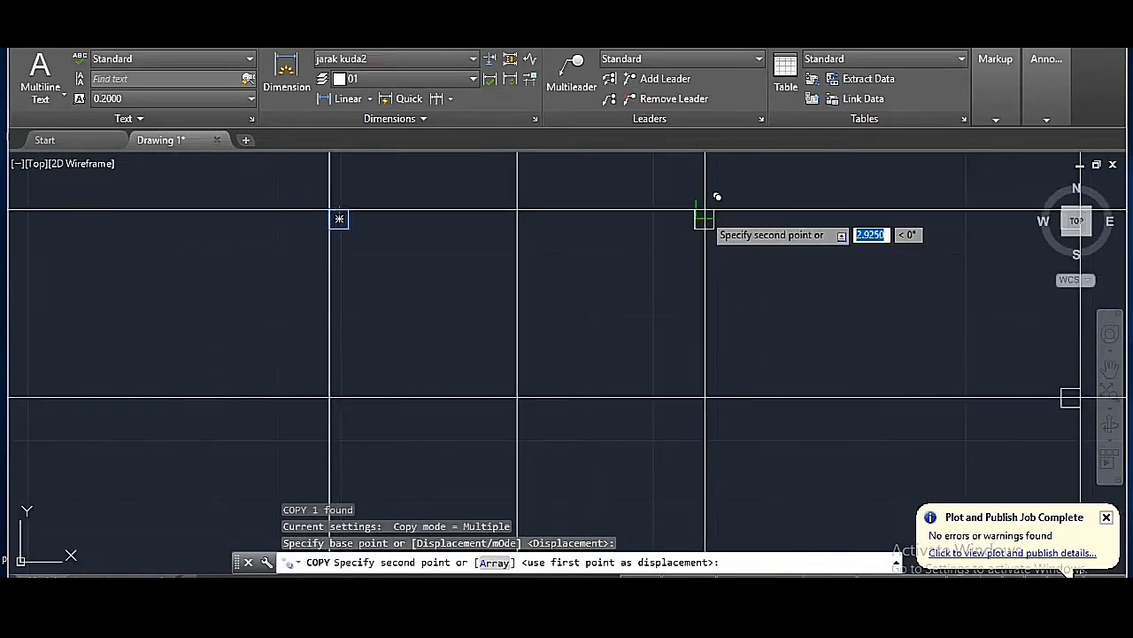
pyautogui.click(704, 218)
pyautogui.press('Return')
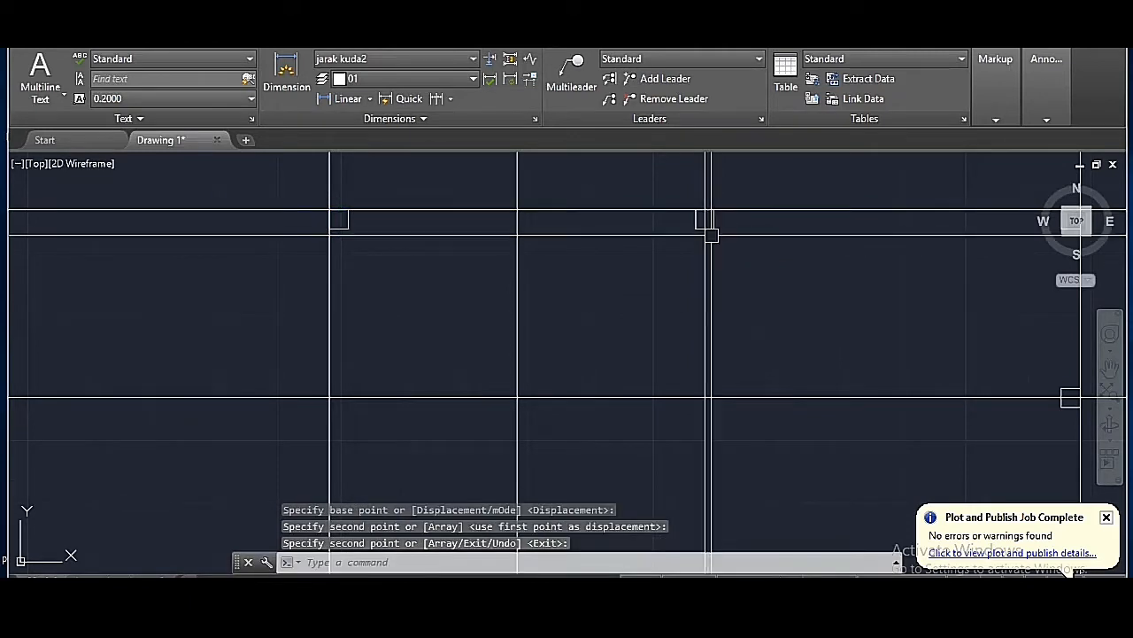
# - Copy the top square on the third vertical line from its centre down to that line's intersection with the second horizontal line
pyautogui.scroll(4, 703, 218)
pyautogui.click(722, 212)
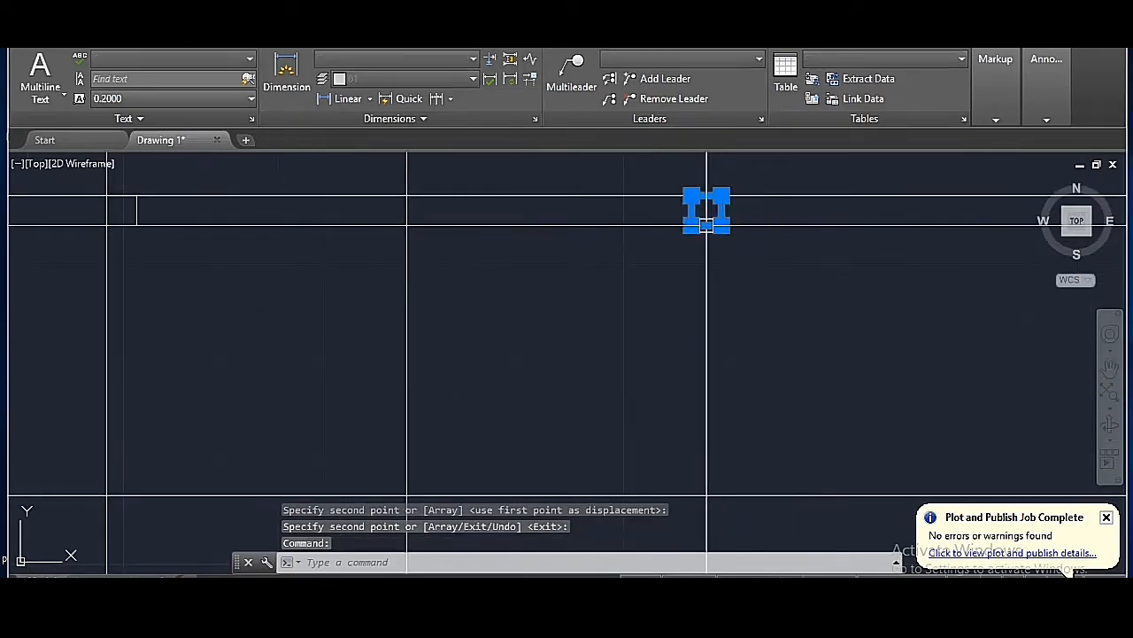
pyautogui.press('Return')
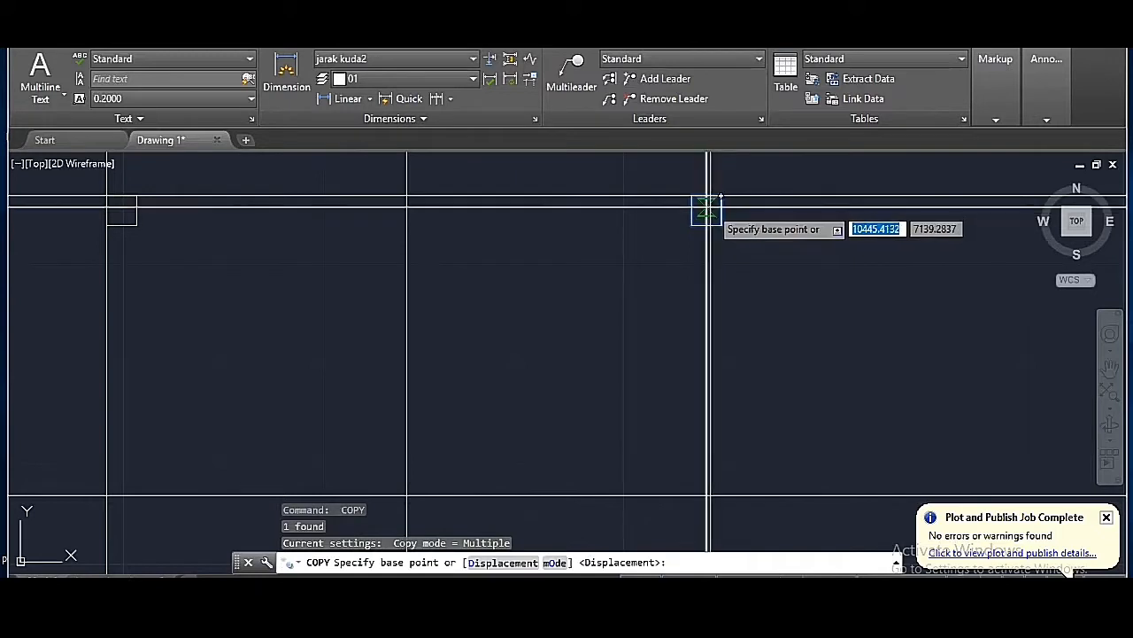
pyautogui.scroll(3, 707, 211)
pyautogui.click(711, 214)
pyautogui.scroll(-7, 710, 215)
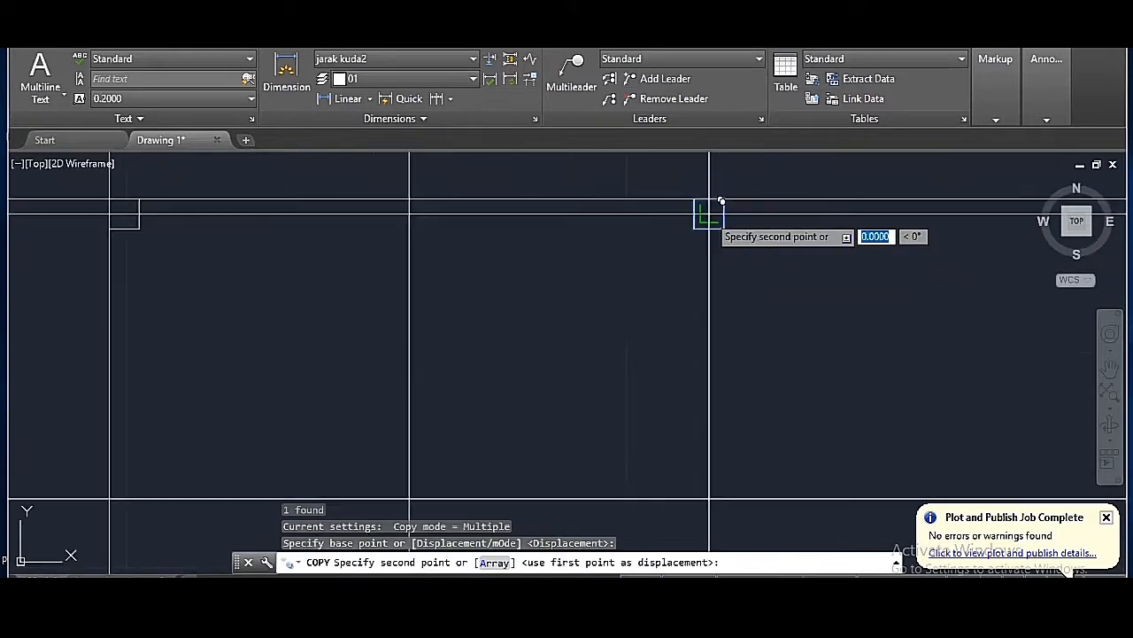
pyautogui.click(709, 325)
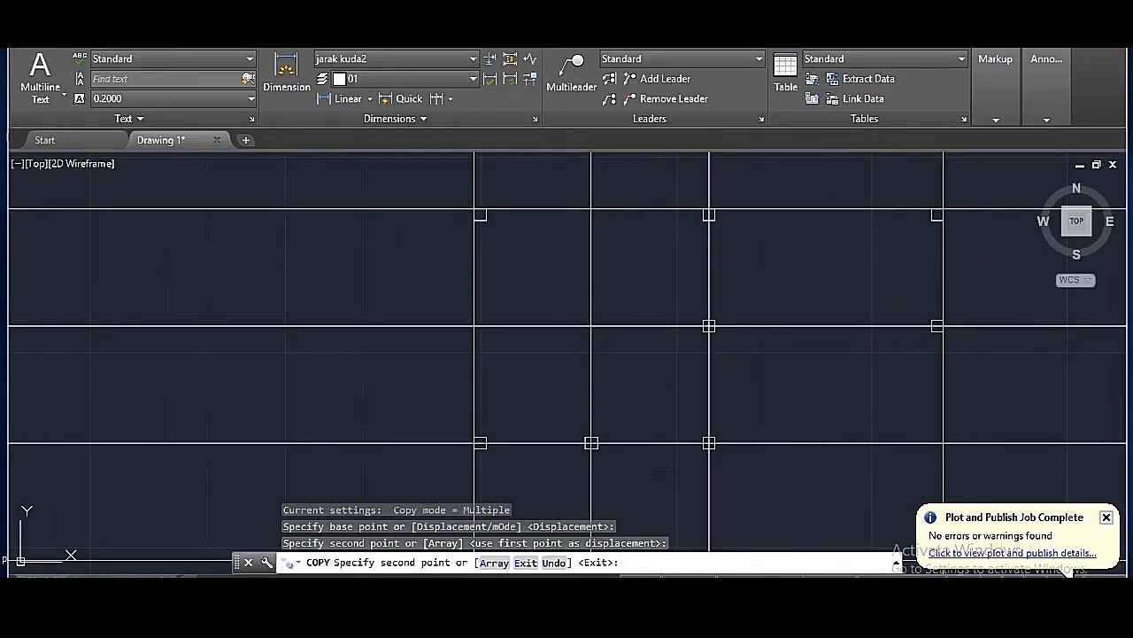
pyautogui.press('Escape')
pyautogui.scroll(-5, 670, 266)
pyautogui.scroll(3, 701, 466)
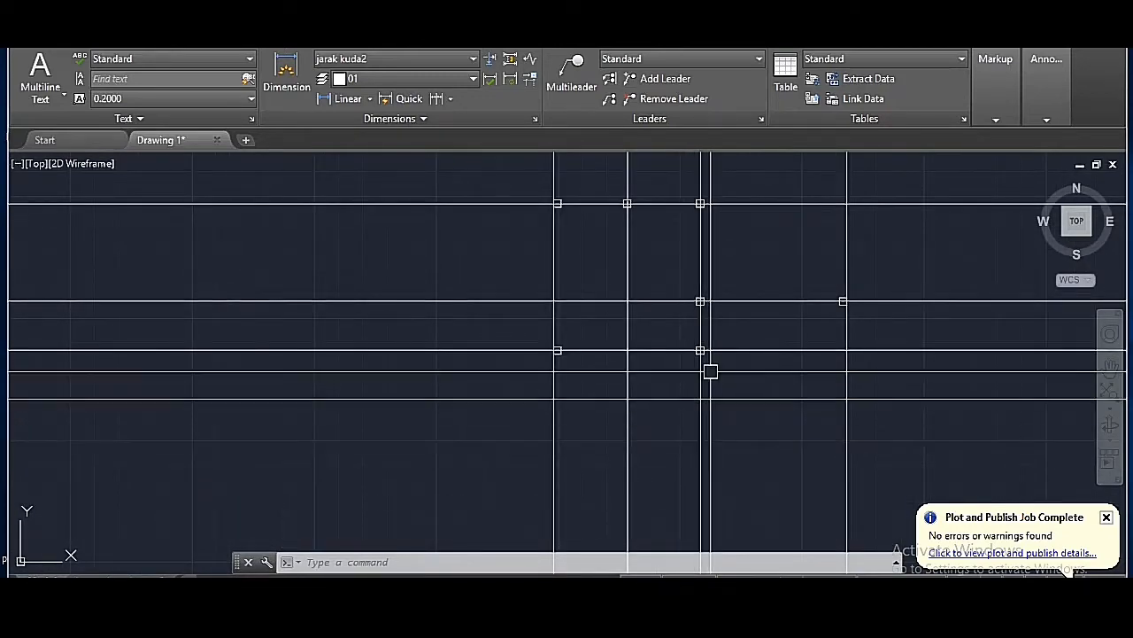
pyautogui.write('ml')
pyautogui.press('Return')
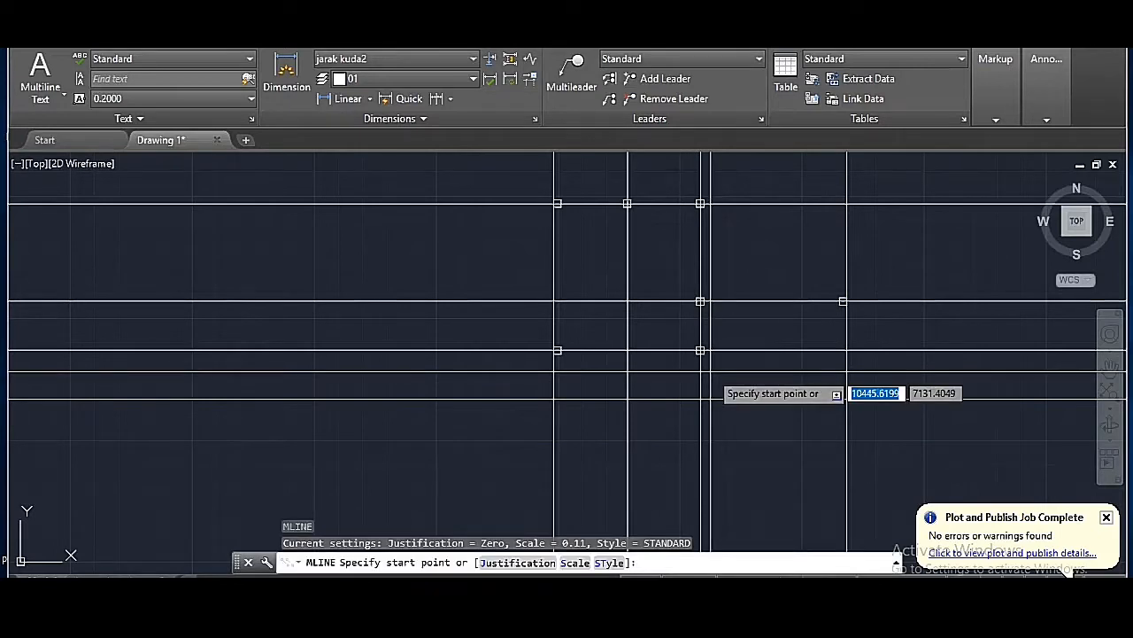
pyautogui.press('Return')
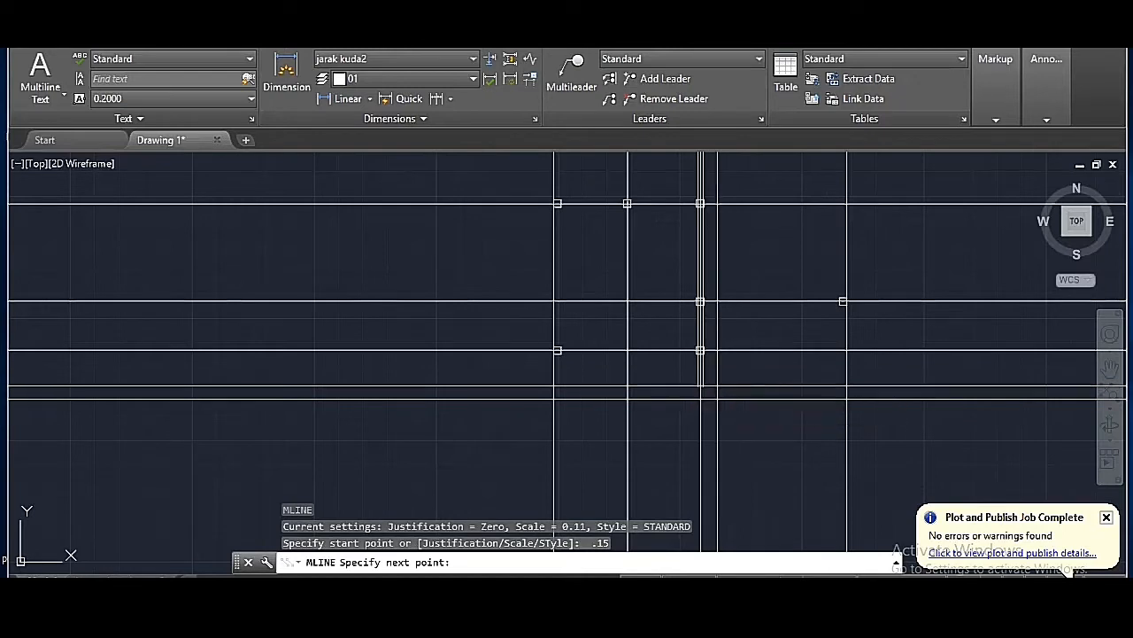
pyautogui.press('Escape')
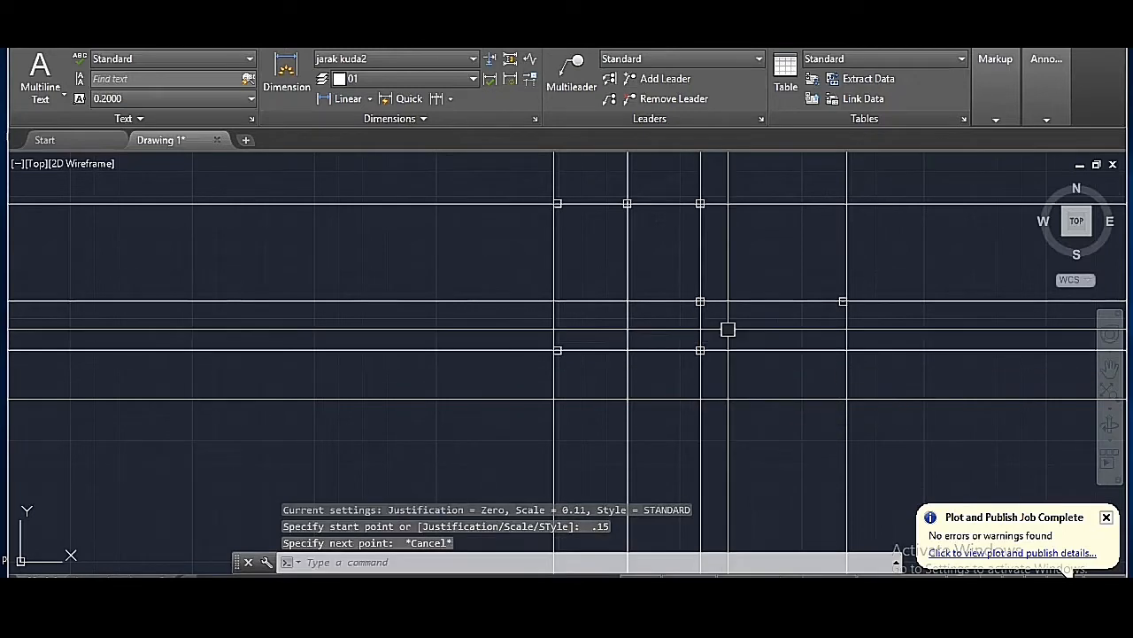
# - Start a multiline with its scale set to 0.15 and its justification kept at Zero
pyautogui.write('ml')
pyautogui.press('Return')
pyautogui.write('sc')
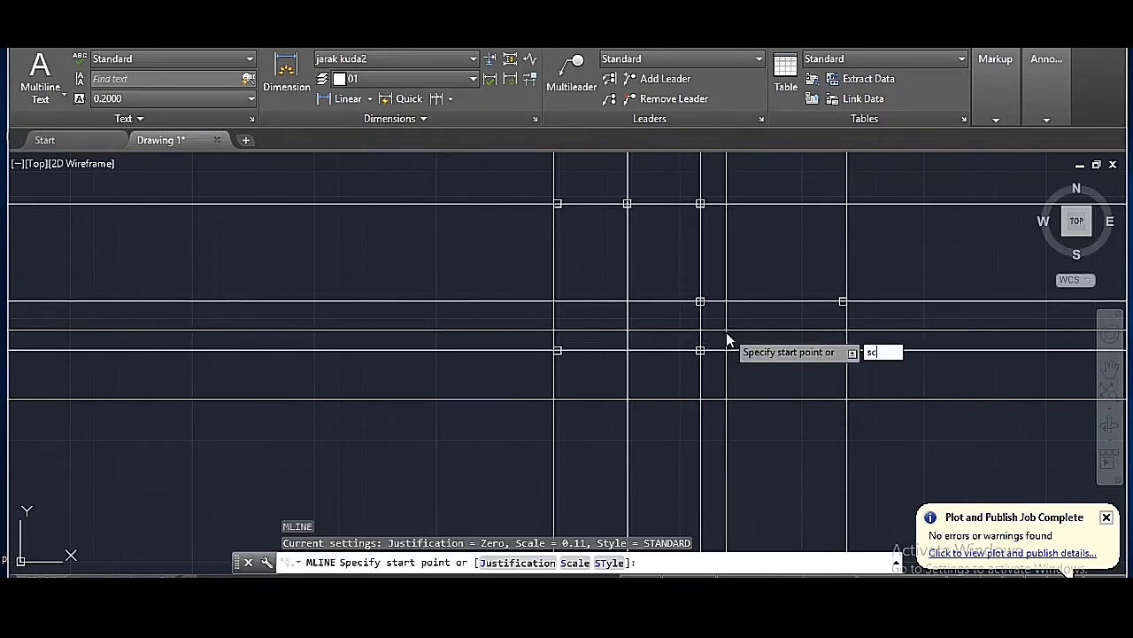
pyautogui.press('Return')
pyautogui.write('.15')
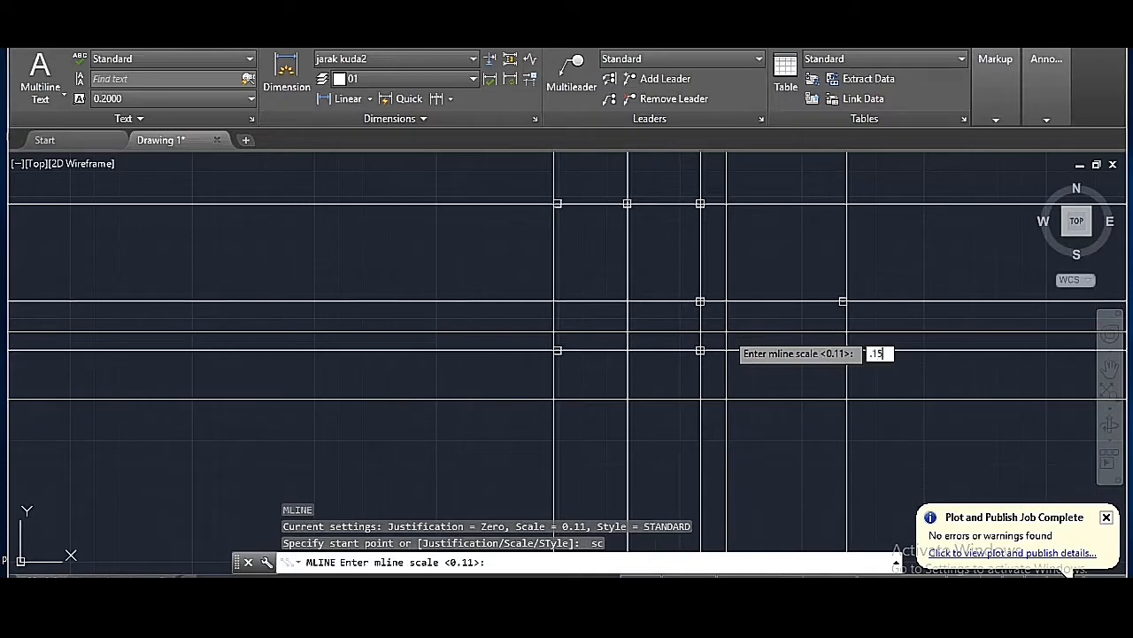
pyautogui.press('Return')
pyautogui.write('j')
pyautogui.press('Return')
pyautogui.press('Return')
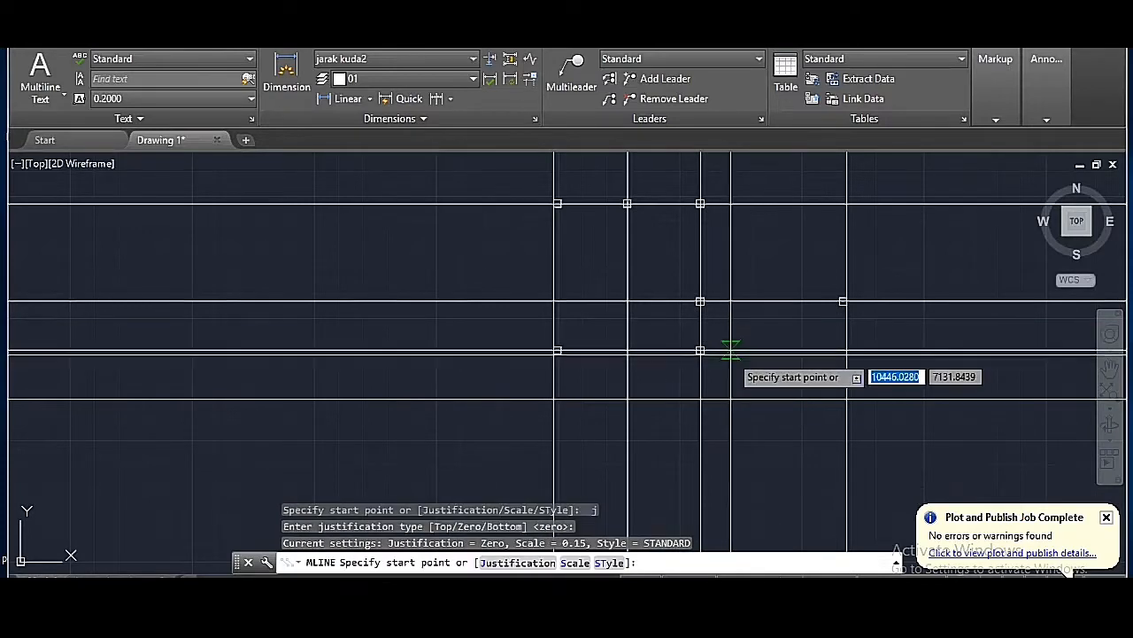
# - Draw a horizontal multiline wall from the lower-left column to the column on the third vertical line, along the second-lowest horizontal line
pyautogui.scroll(-2, 606, 407)
pyautogui.scroll(4, 584, 394)
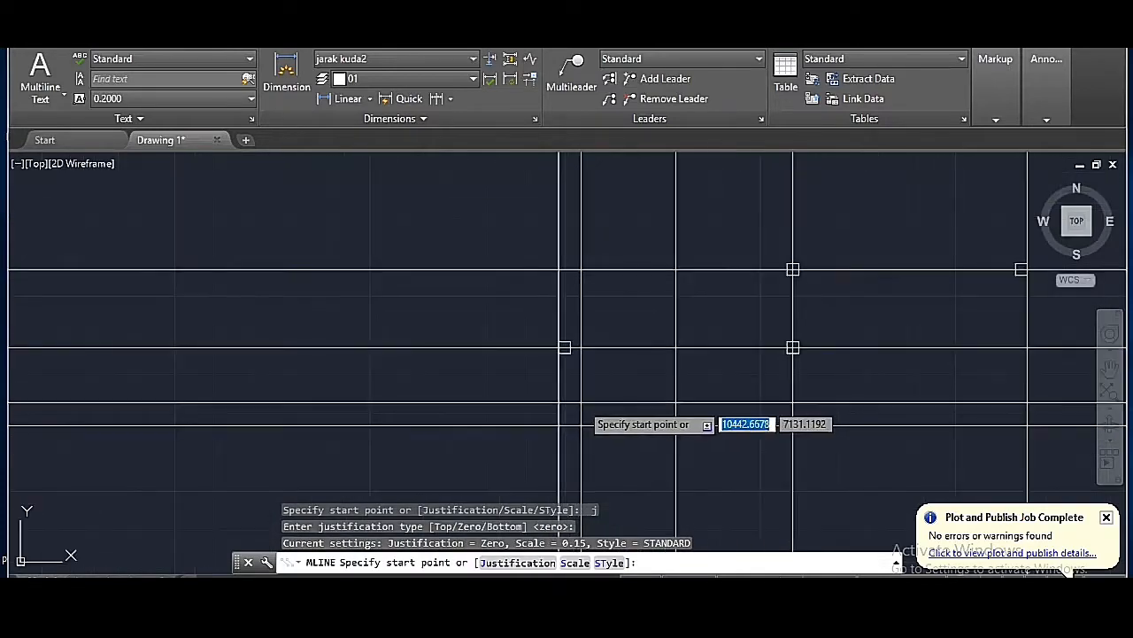
pyautogui.scroll(-4, 590, 401)
pyautogui.scroll(5, 623, 248)
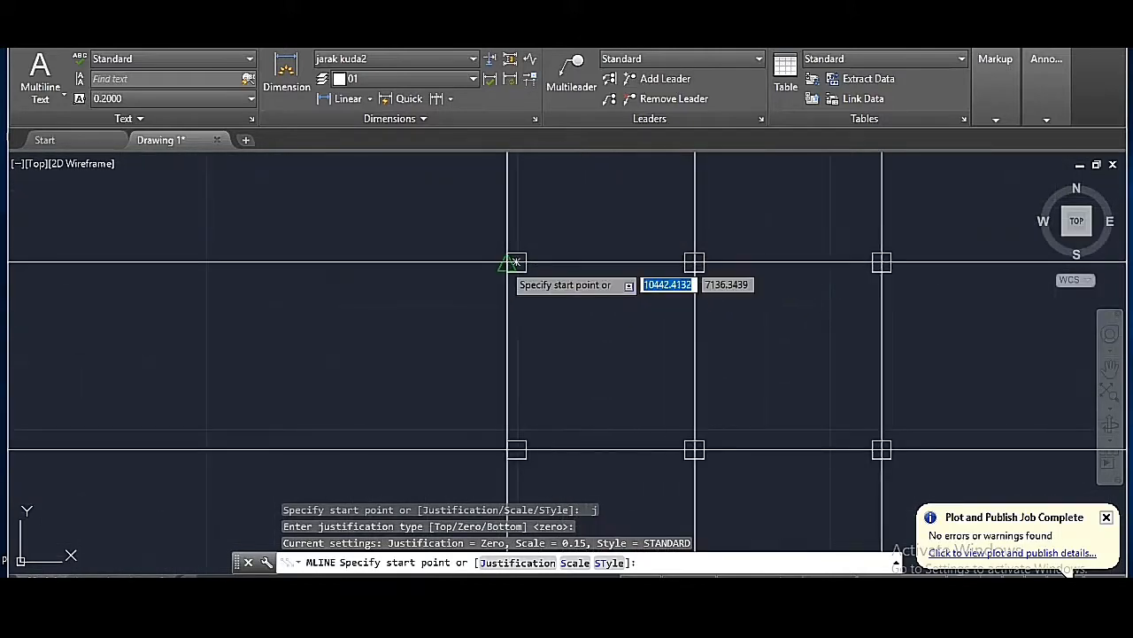
pyautogui.scroll(-5, 535, 261)
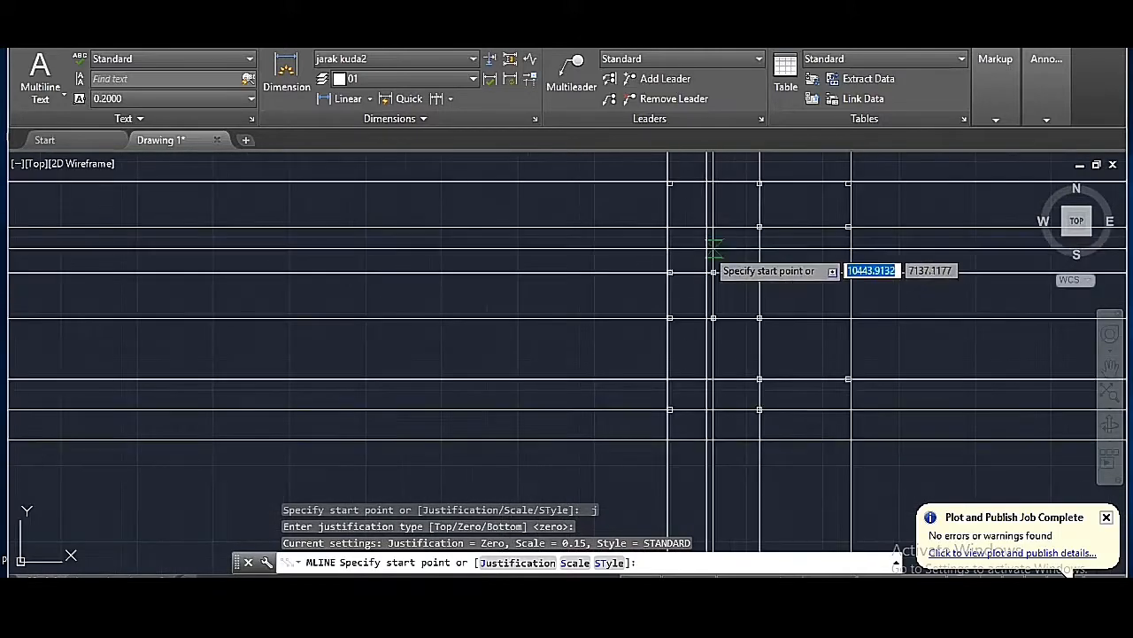
pyautogui.scroll(3, 759, 408)
pyautogui.scroll(-2, 757, 359)
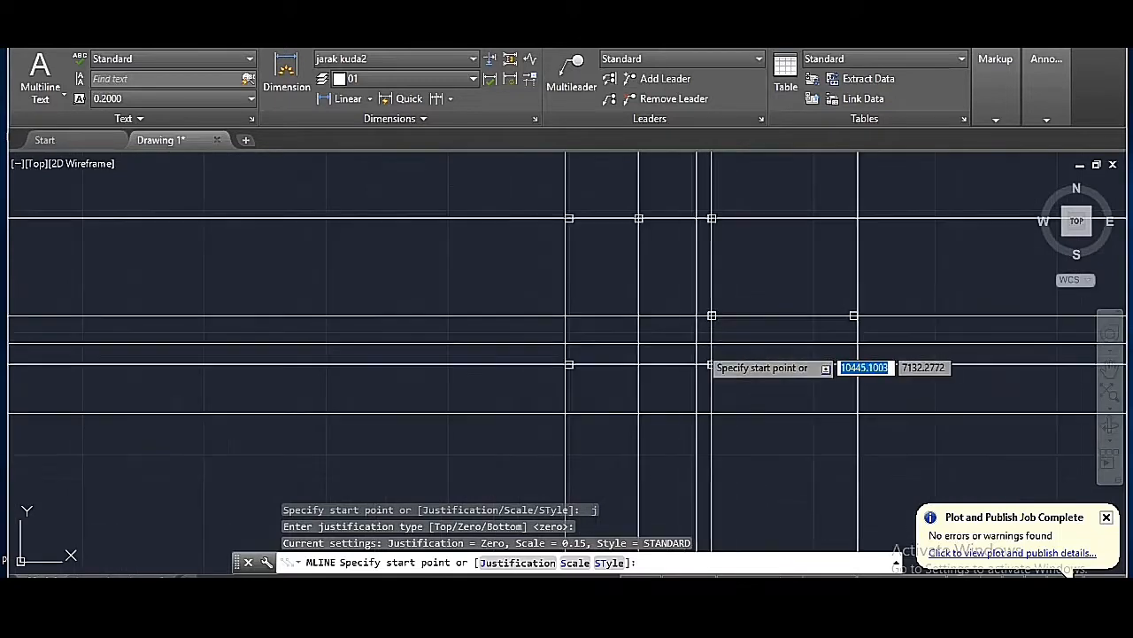
pyautogui.scroll(3, 638, 381)
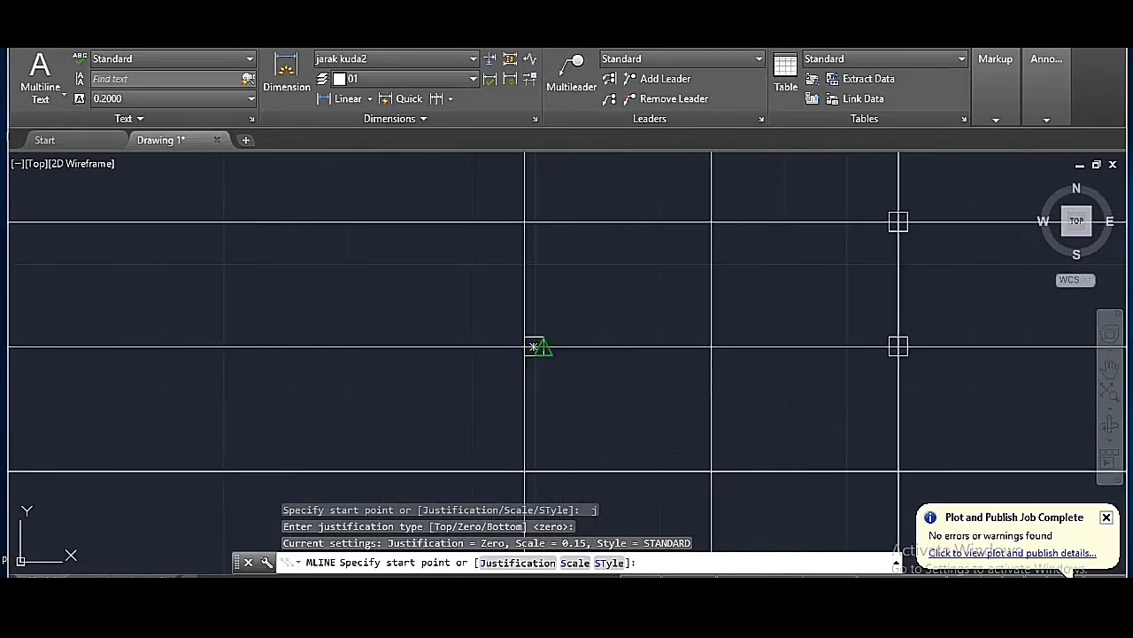
pyautogui.click(535, 346)
pyautogui.scroll(3, 943, 330)
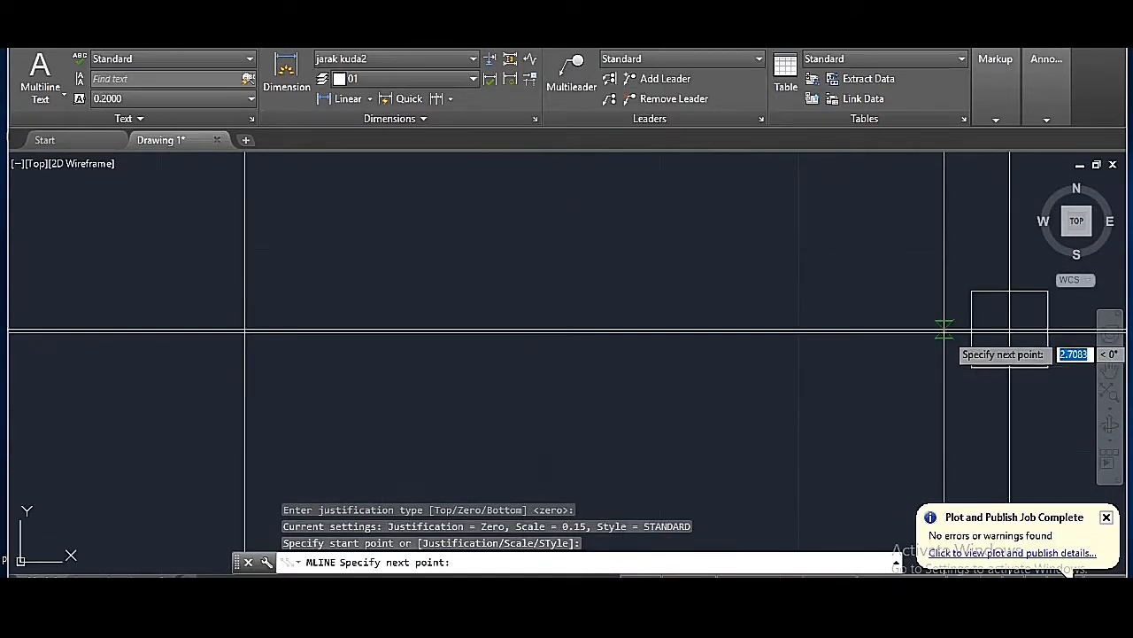
pyautogui.click(1009, 329)
pyautogui.press('Return')
# - Draw a vertical multiline wall from the lower column on the third vertical line up to the next column above it
pyautogui.scroll(-3, 820, 242)
pyautogui.scroll(3, 842, 355)
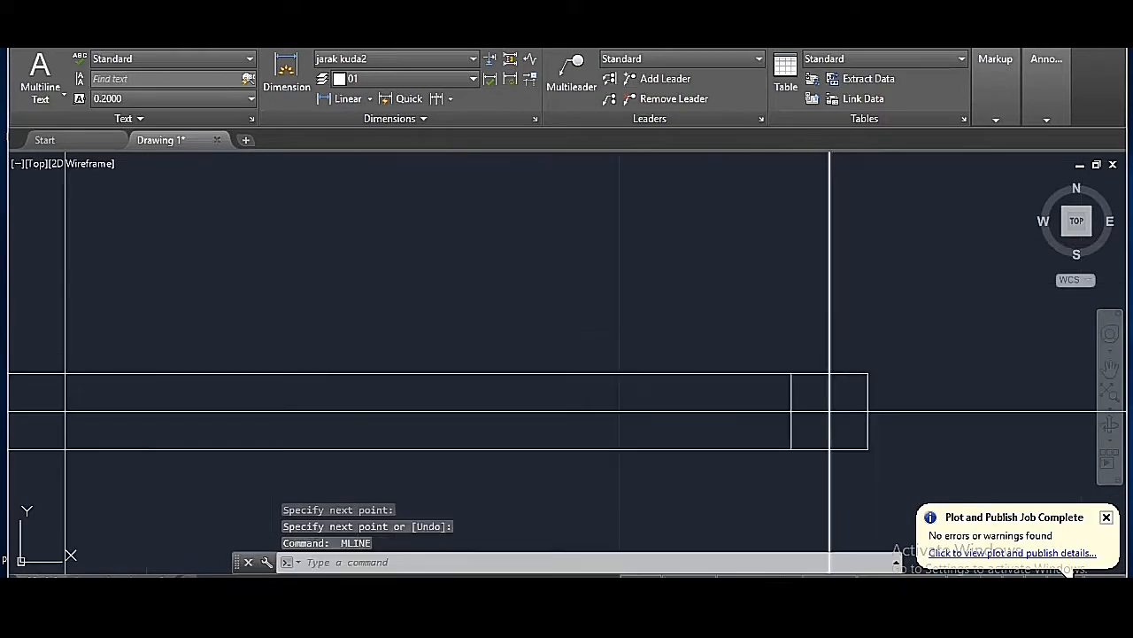
pyautogui.press('Return')
pyautogui.click(830, 374)
pyautogui.scroll(-3, 830, 375)
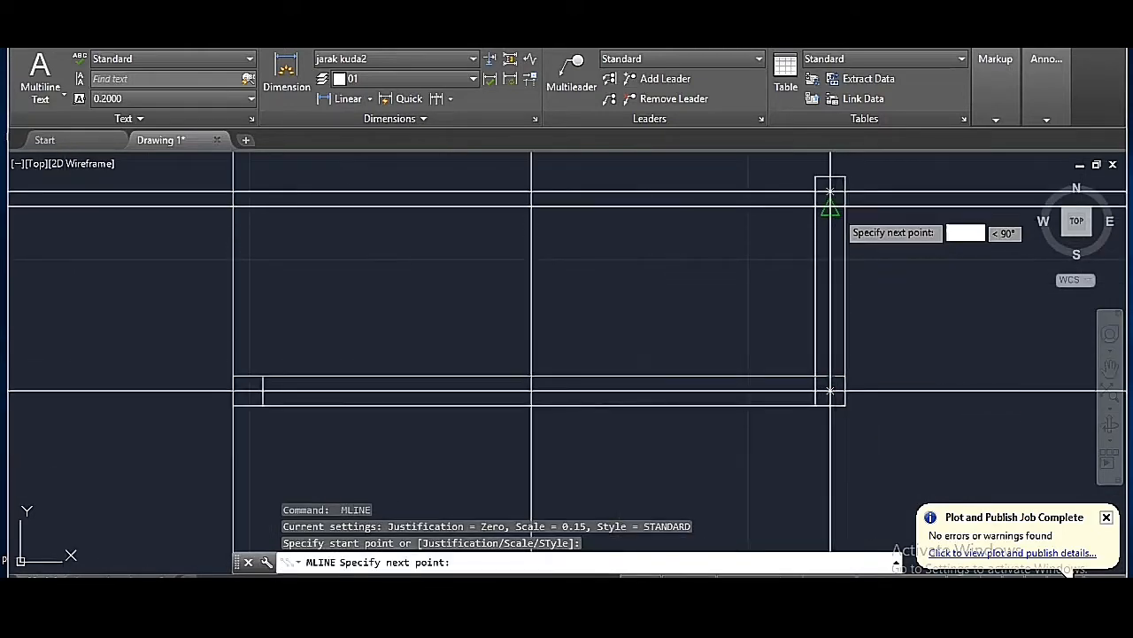
pyautogui.click(830, 191)
pyautogui.press('Return')
# - Draw a horizontal multiline wall from that upper column on the third vertical line across to the lower column at the fourth vertical line
pyautogui.scroll(-3, 796, 248)
pyautogui.scroll(3, 788, 283)
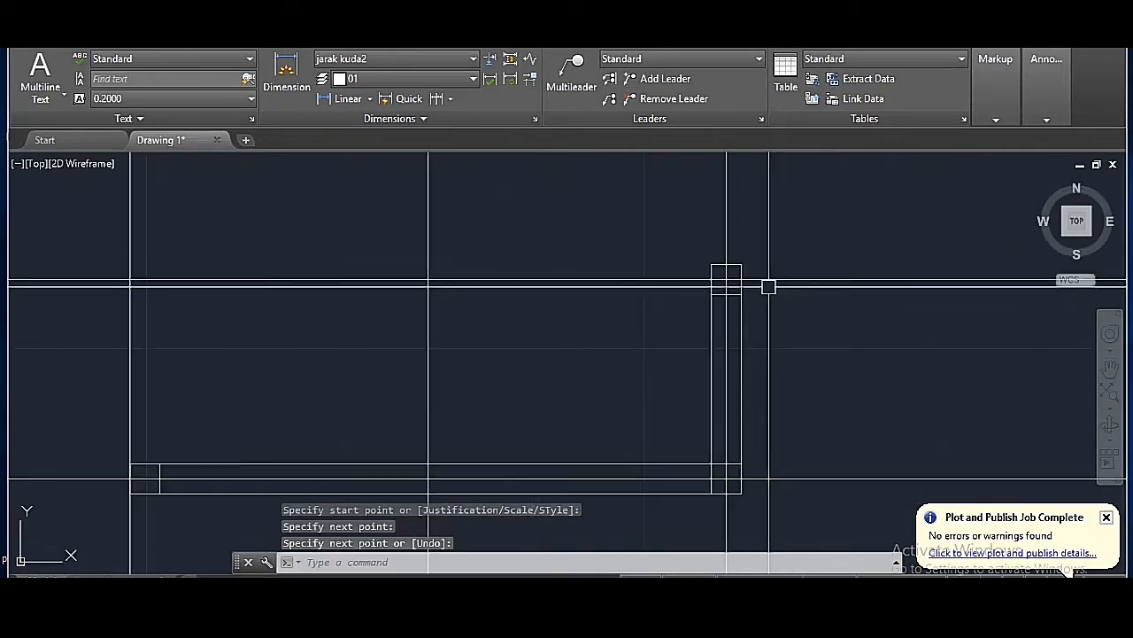
pyautogui.press('Return')
pyautogui.click(742, 279)
pyautogui.scroll(-3, 742, 285)
pyautogui.scroll(6, 903, 301)
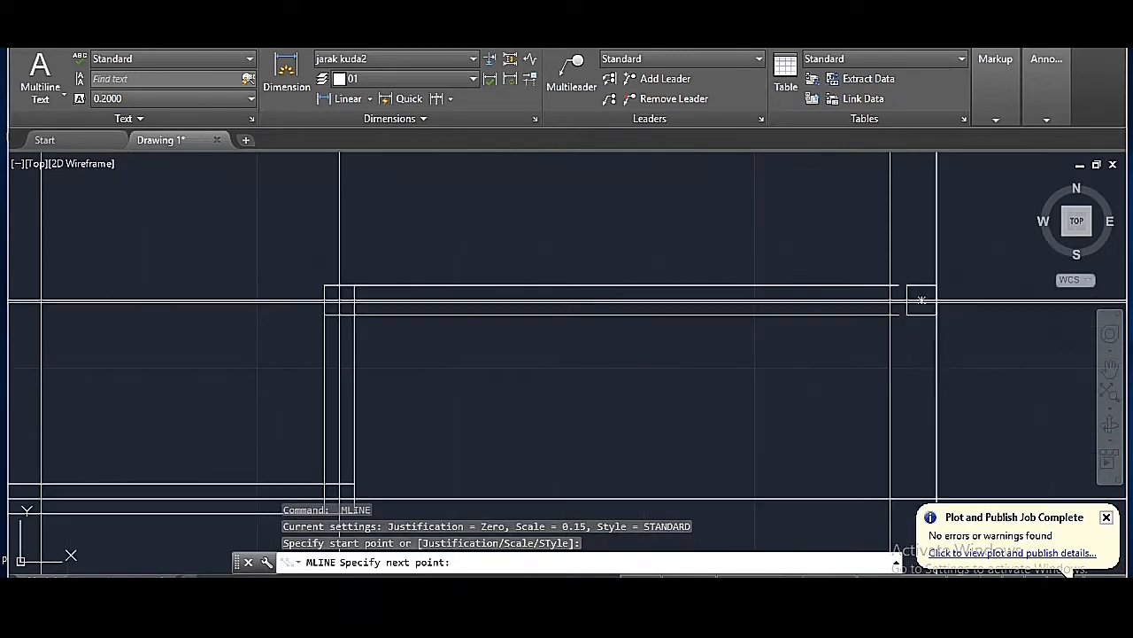
pyautogui.click(949, 292)
pyautogui.press('Return')
# - Draw a vertical multiline wall from the lowest column at the fourth vertical line up to the column on the second horizontal line
pyautogui.scroll(-3, 868, 332)
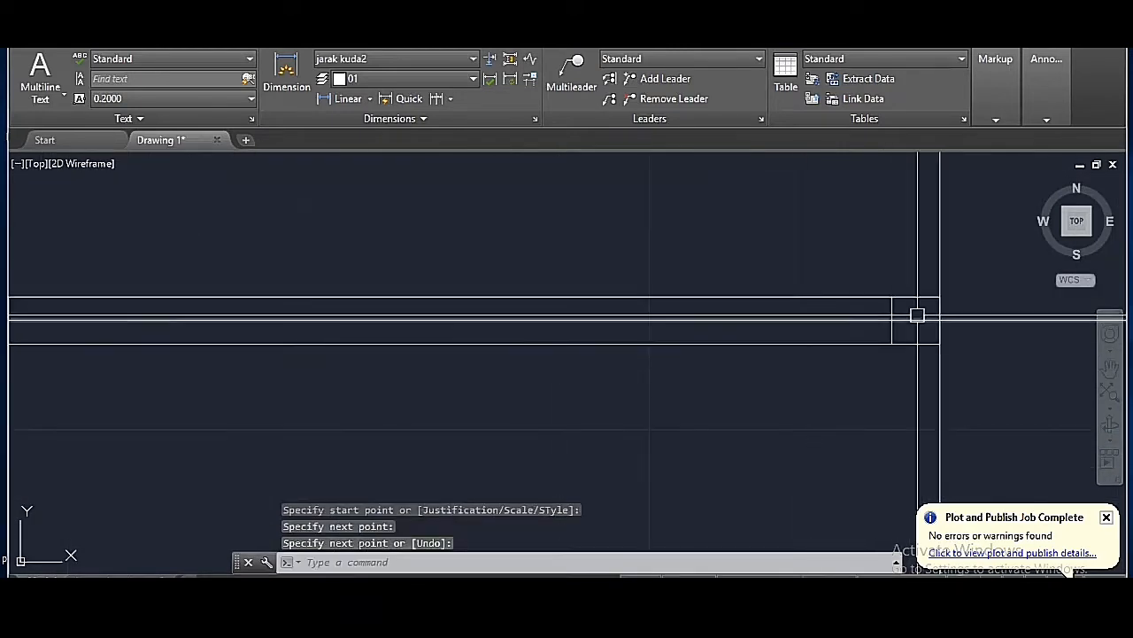
pyautogui.scroll(3, 917, 316)
pyautogui.press('Return')
pyautogui.click(915, 324)
pyautogui.scroll(-3, 898, 379)
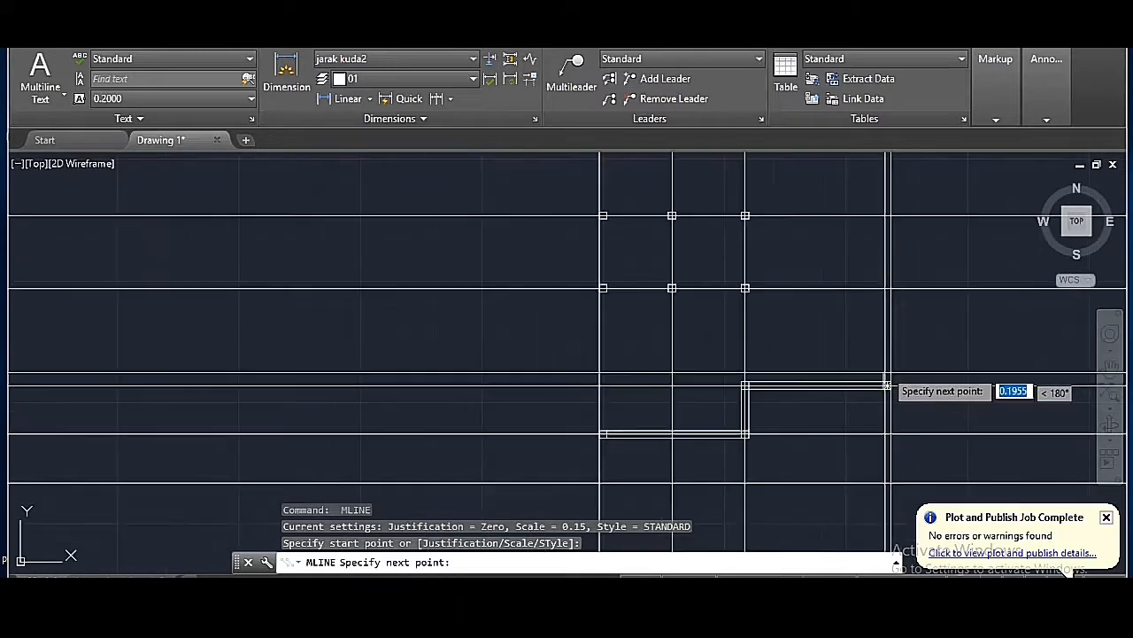
pyautogui.scroll(-2, 885, 256)
pyautogui.scroll(3, 885, 210)
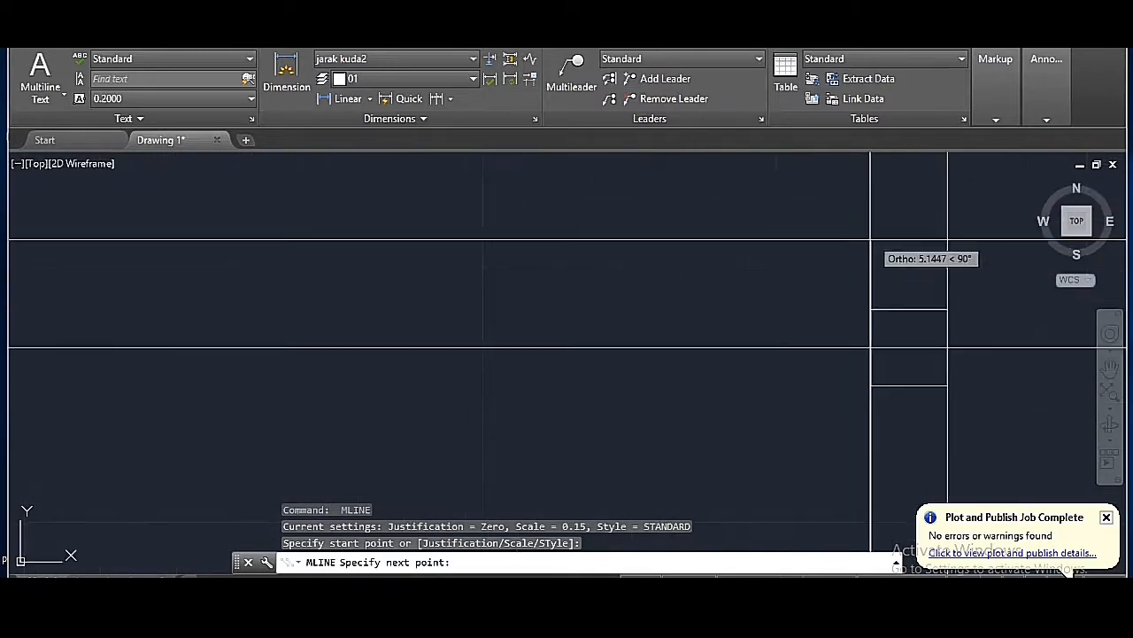
pyautogui.click(909, 386)
pyautogui.press('Return')
# - Draw a vertical multiline wall from the second-row column at the fourth vertical line up to the grid's top-right corner column
pyautogui.press('Return')
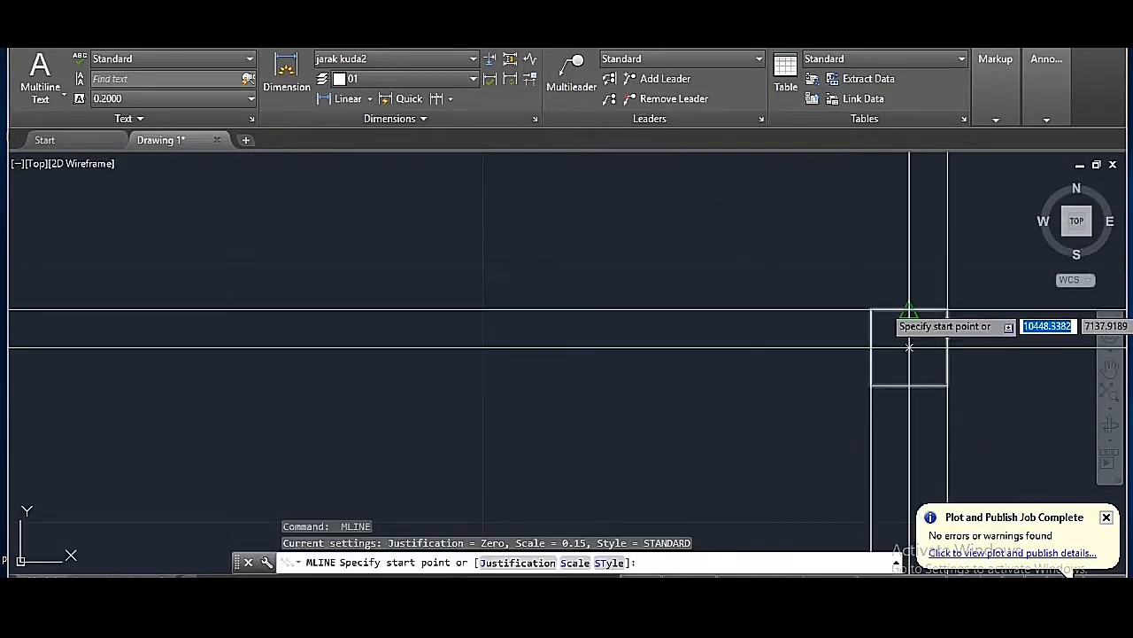
pyautogui.click(909, 311)
pyautogui.scroll(-4, 883, 479)
pyautogui.scroll(-2, 888, 292)
pyautogui.scroll(5, 879, 296)
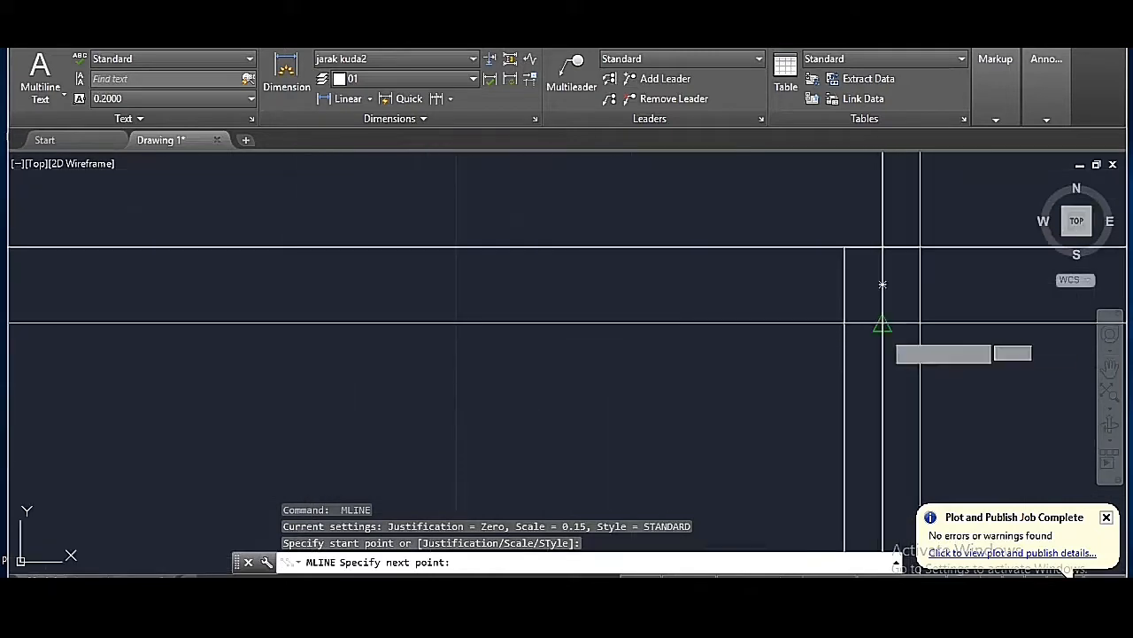
pyautogui.click(883, 284)
pyautogui.press('Return')
# - Draw a horizontal multiline wall from the top-right corner column to the top column on the third vertical line
pyautogui.scroll(-3, 850, 311)
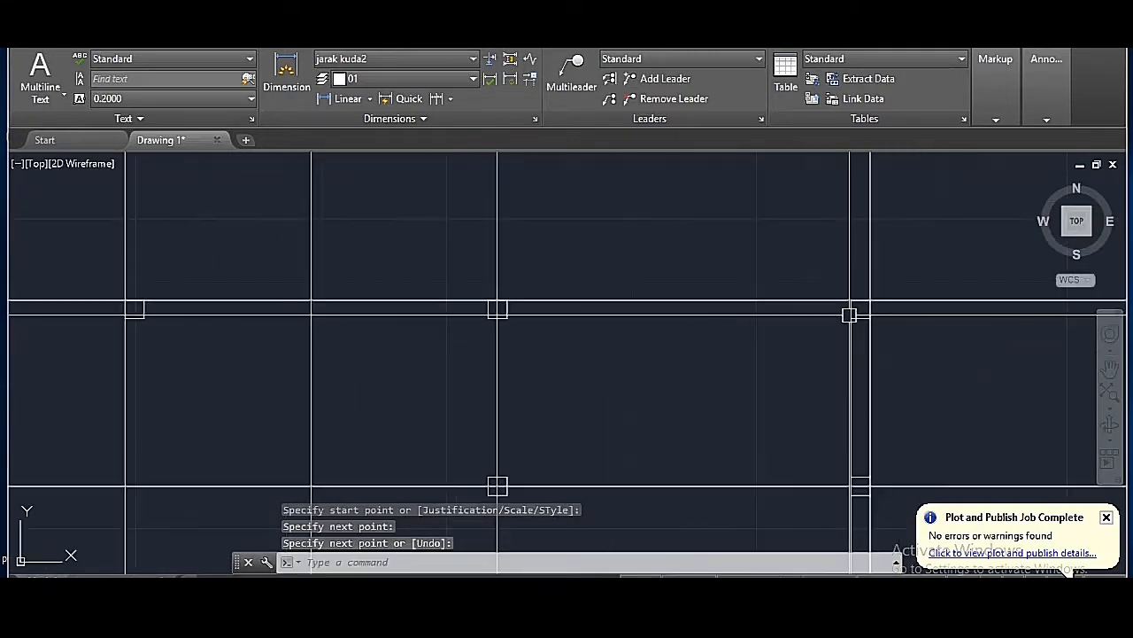
pyautogui.scroll(3, 849, 309)
pyautogui.press('Return')
pyautogui.click(855, 299)
pyautogui.scroll(-3, 835, 283)
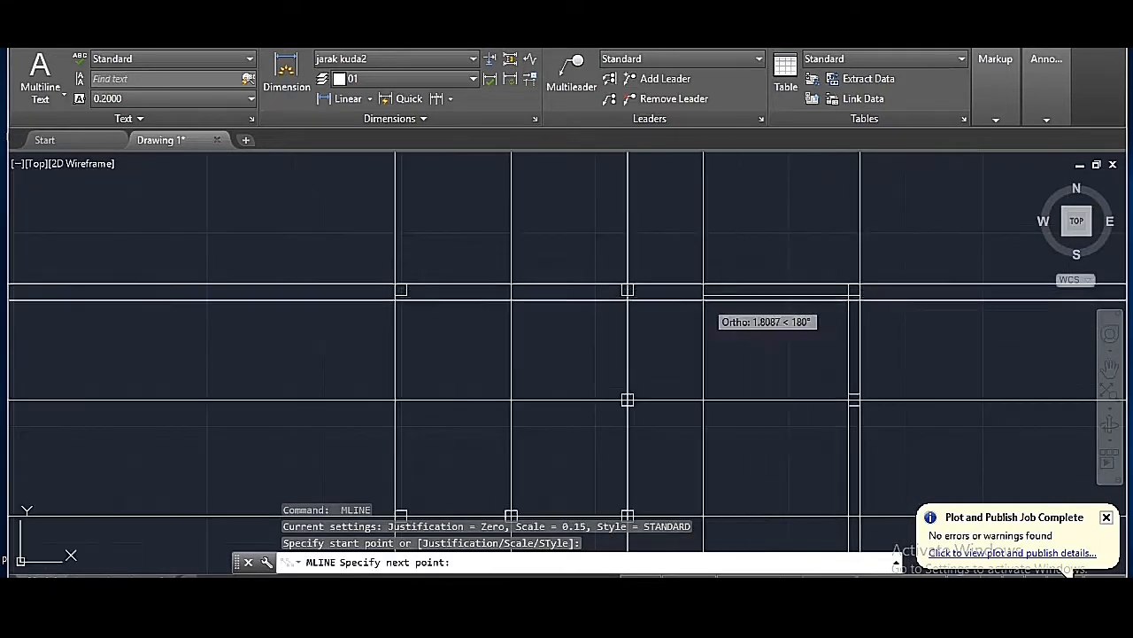
pyautogui.scroll(3, 835, 283)
pyautogui.click(617, 261)
pyautogui.press('Return')
# - Draw a horizontal multiline wall from the top column on the third vertical line to the grid's top-left corner column
pyautogui.press('Return')
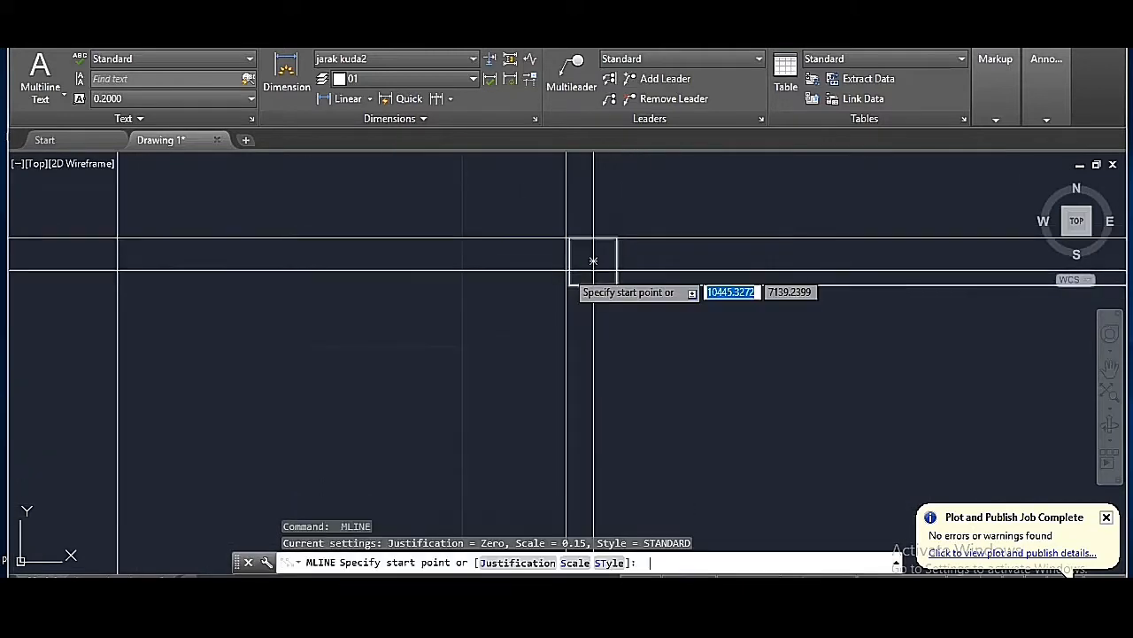
pyautogui.click(569, 262)
pyautogui.scroll(-3, 718, 283)
pyautogui.scroll(4, 455, 284)
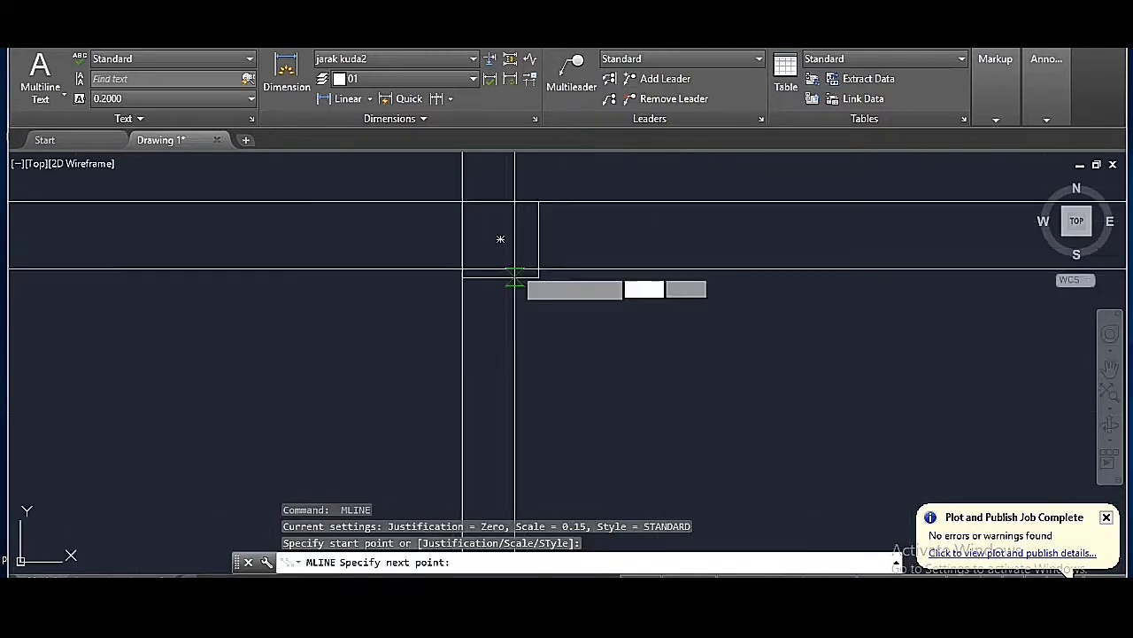
pyautogui.click(500, 239)
pyautogui.press('Return')
# - Draw a vertical multiline wall from the top-left corner column down to the first vertical line's column on the third horizontal line
pyautogui.press('Return')
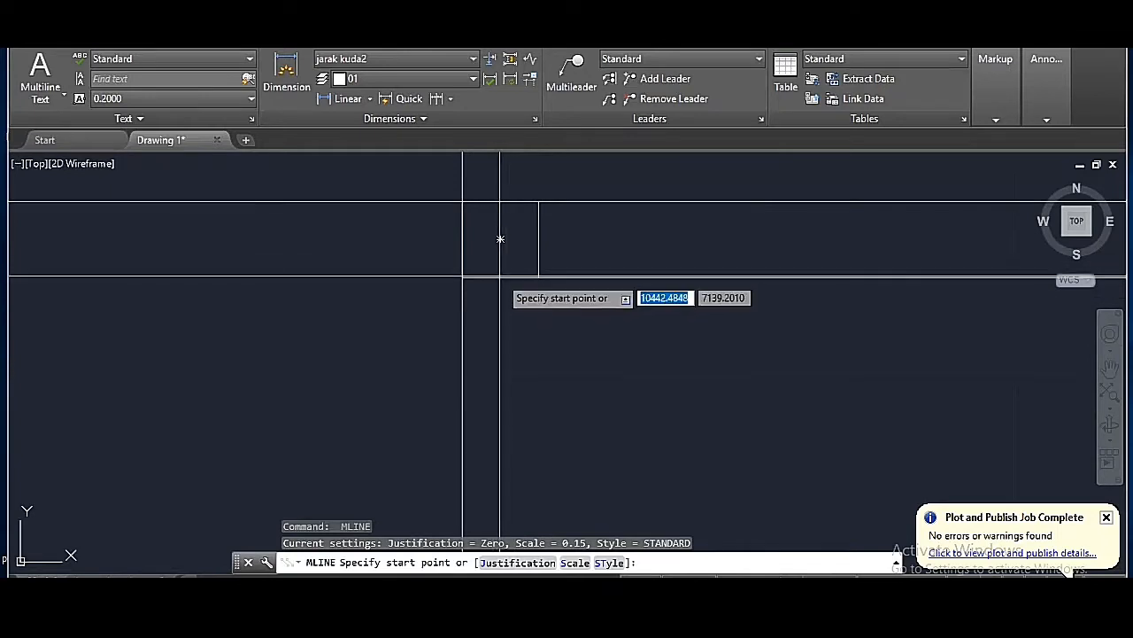
pyautogui.click(500, 240)
pyautogui.scroll(-4, 500, 281)
pyautogui.scroll(-3, 490, 359)
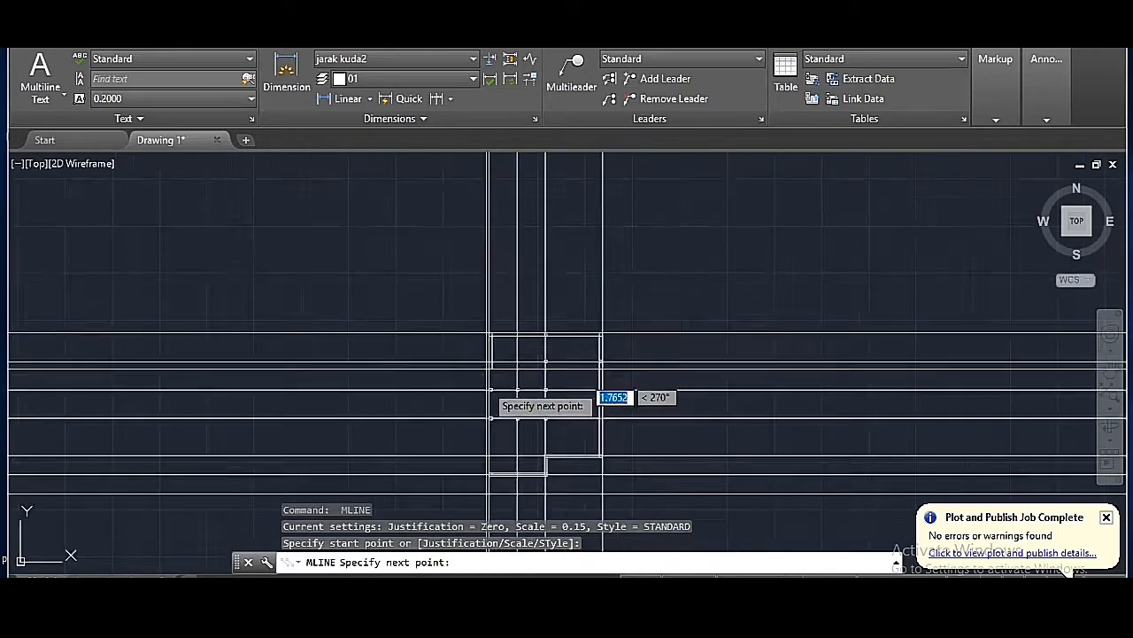
pyautogui.scroll(2, 491, 381)
pyautogui.scroll(2, 496, 380)
pyautogui.click(532, 360)
pyautogui.scroll(-3, 540, 354)
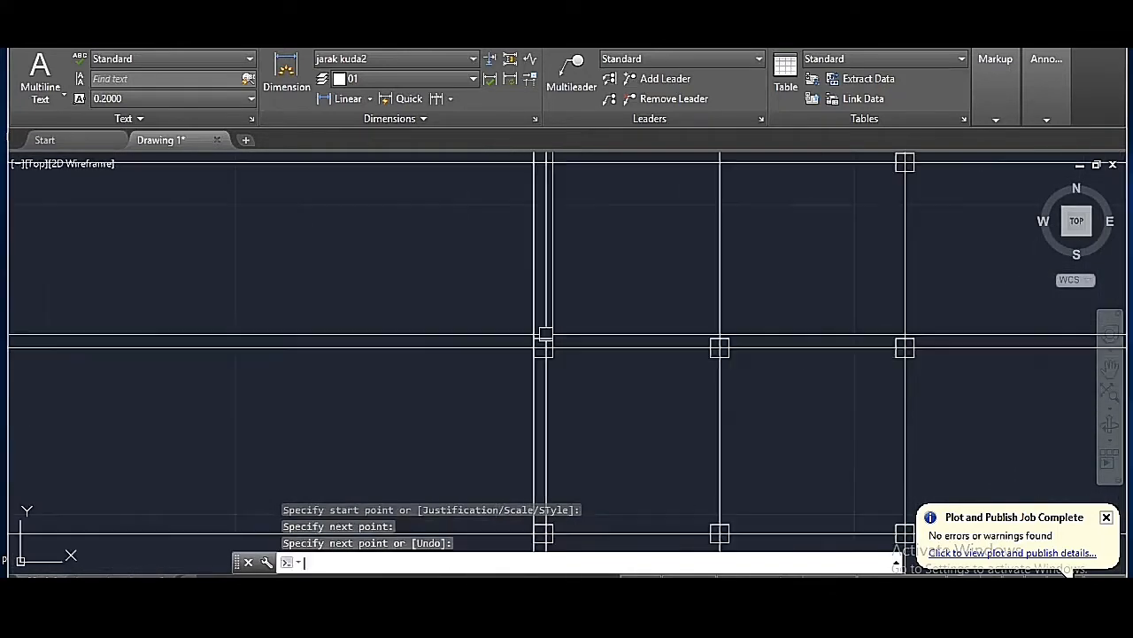
pyautogui.scroll(3, 547, 359)
pyautogui.press('Return')
# - Draw a vertical multiline wall along the first vertical line between the columns on the third and fourth horizontal lines
pyautogui.press('Return')
pyautogui.click(531, 314)
pyautogui.scroll(-2, 532, 486)
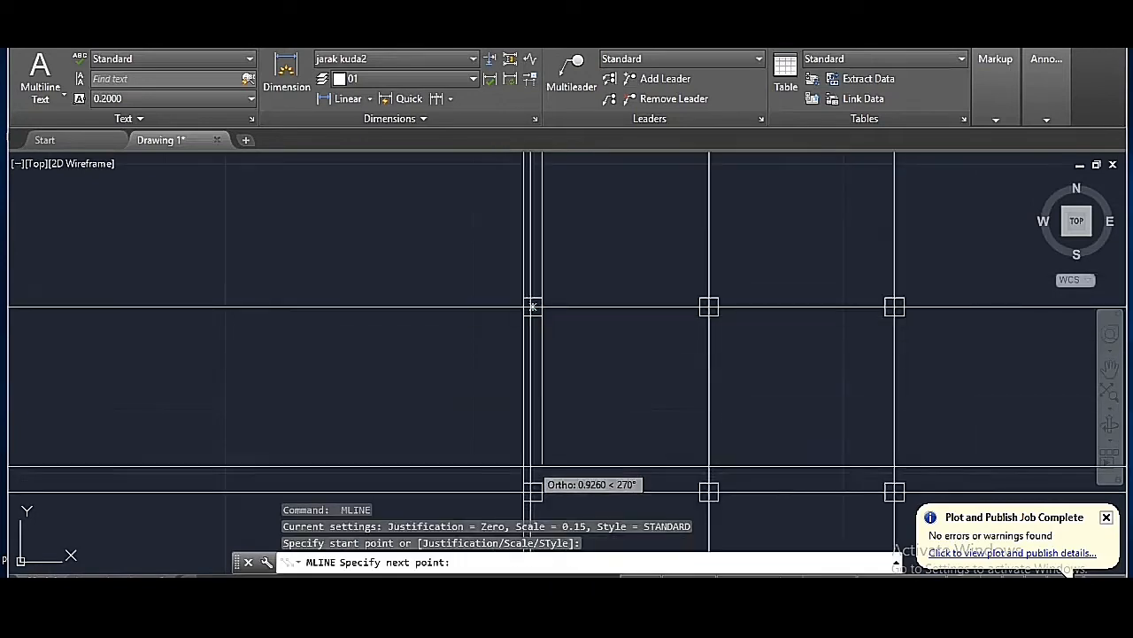
pyautogui.scroll(4, 533, 487)
pyautogui.click(523, 436)
pyautogui.press('Return')
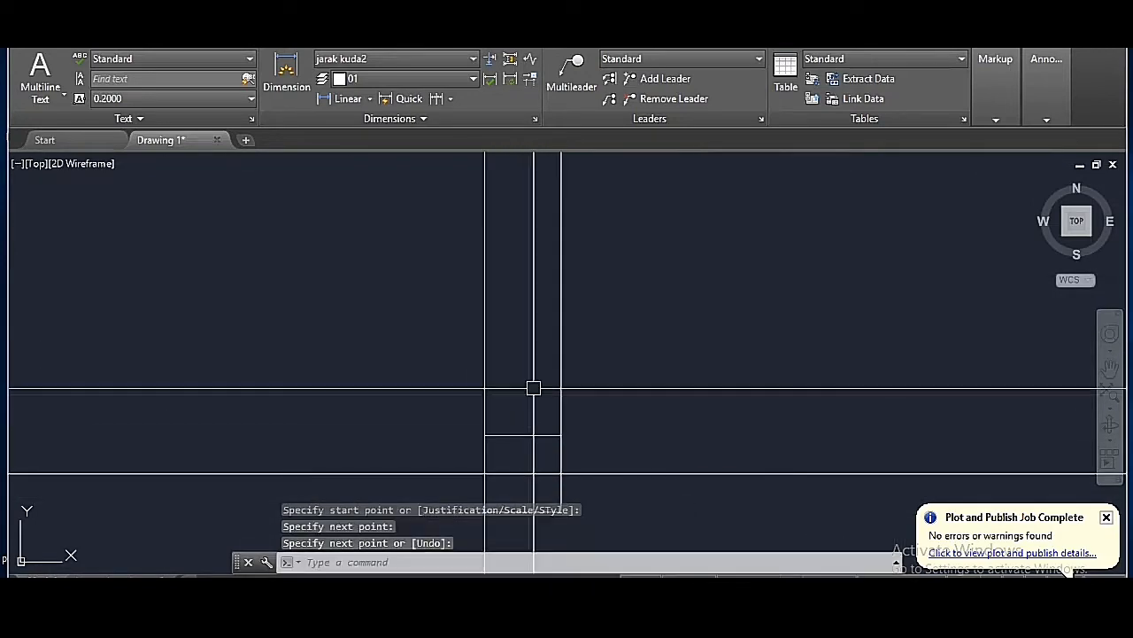
# - Draw a vertical multiline wall from the first vertical line's column on the fourth horizontal line down to the lower-left corner column
pyautogui.press('Return')
pyautogui.scroll(-2, 571, 398)
pyautogui.scroll(4, 579, 333)
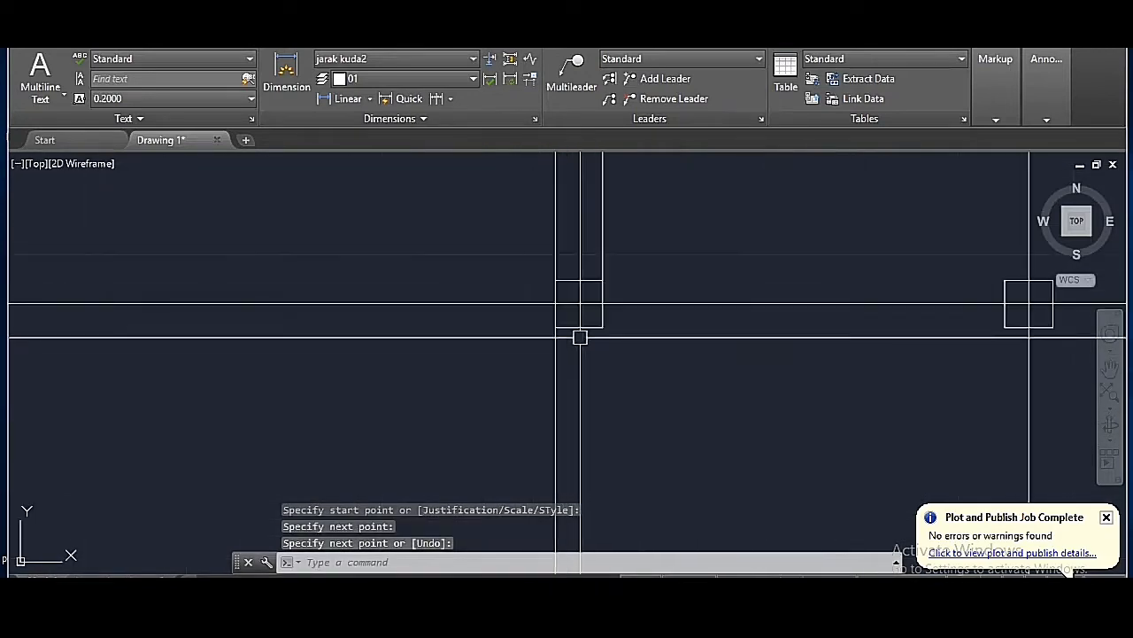
pyautogui.click(578, 304)
pyautogui.scroll(-3, 578, 304)
pyautogui.scroll(4, 619, 469)
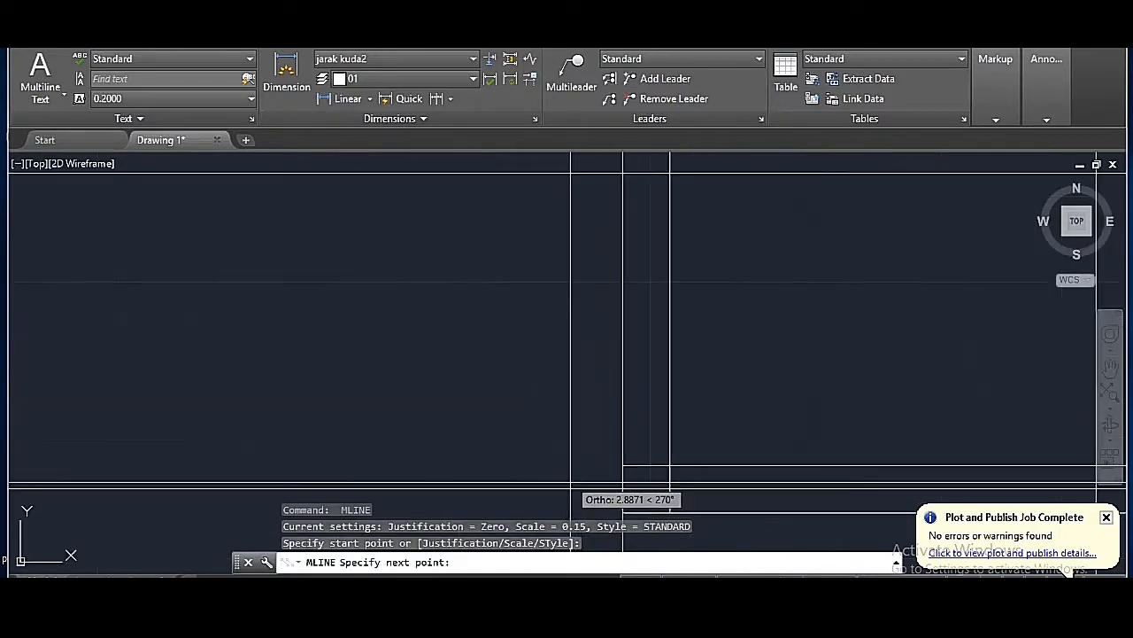
pyautogui.scroll(4, 637, 485)
pyautogui.click(659, 434)
pyautogui.press('Return')
# - Draw a vertical multiline wall from the lower-left corner column down to the seventh horizontal line
pyautogui.scroll(-6, 663, 425)
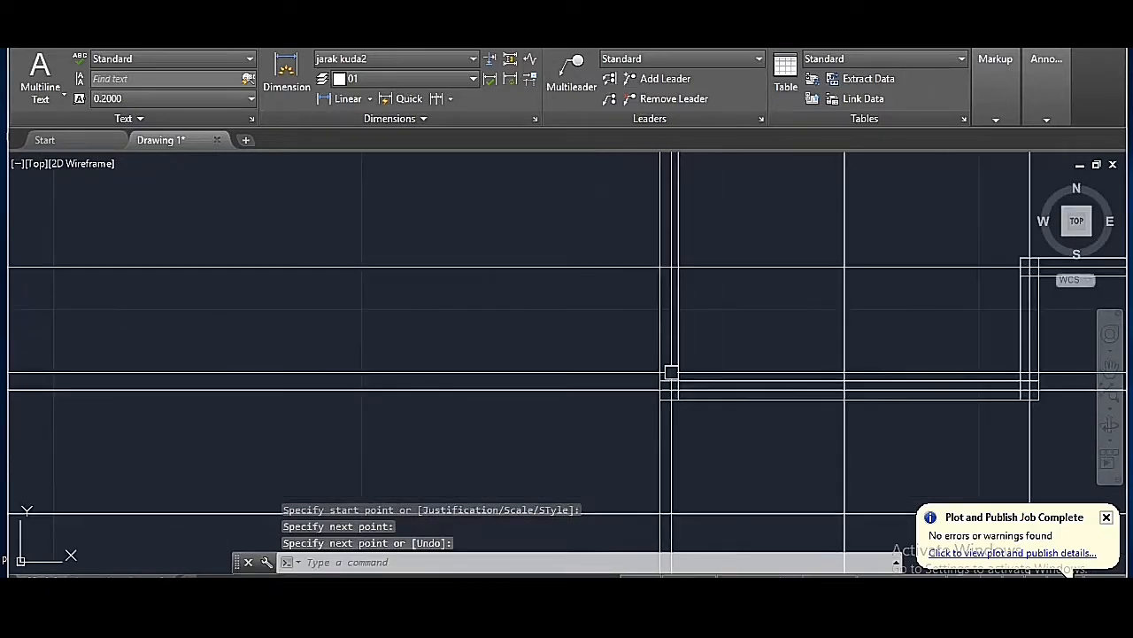
pyautogui.scroll(4, 670, 373)
pyautogui.press('Return')
pyautogui.click(670, 379)
pyautogui.scroll(-3, 670, 379)
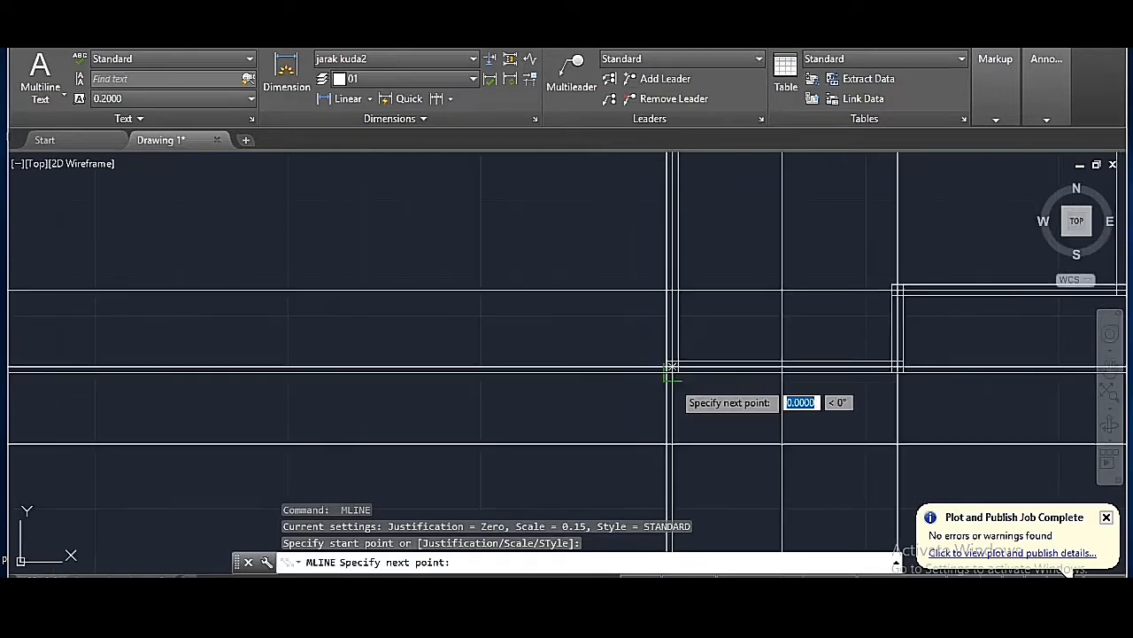
pyautogui.scroll(3, 667, 425)
pyautogui.scroll(2, 671, 472)
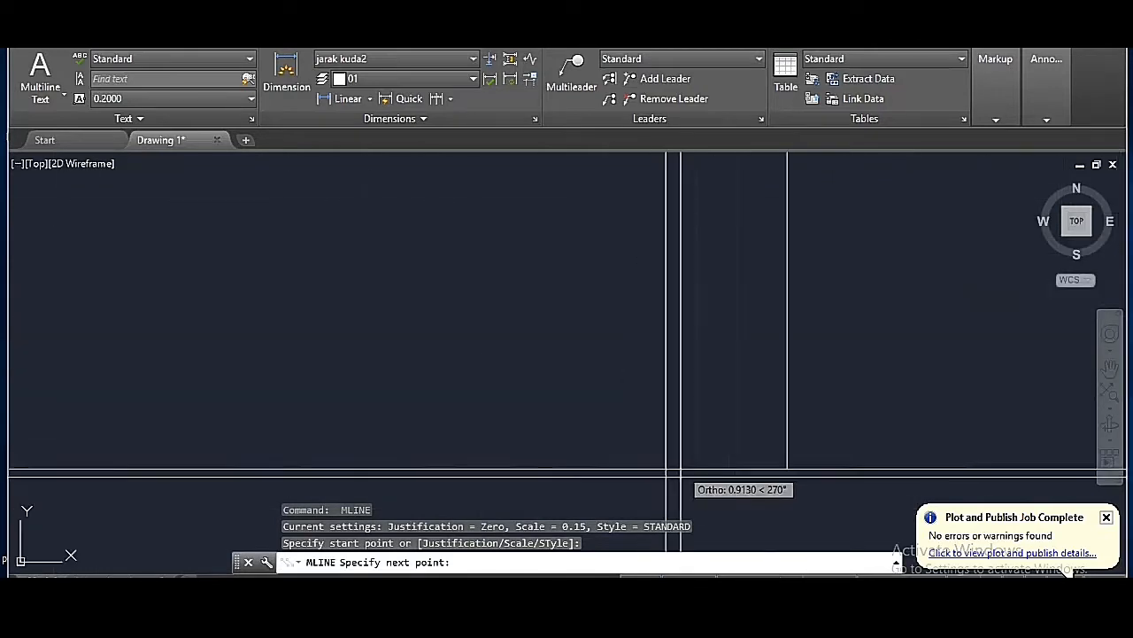
pyautogui.click(724, 483)
pyautogui.press('Return')
# - Draw a vertical multiline wall along the third vertical line from the fifth horizontal line up to the column on the fourth
pyautogui.scroll(-3, 708, 443)
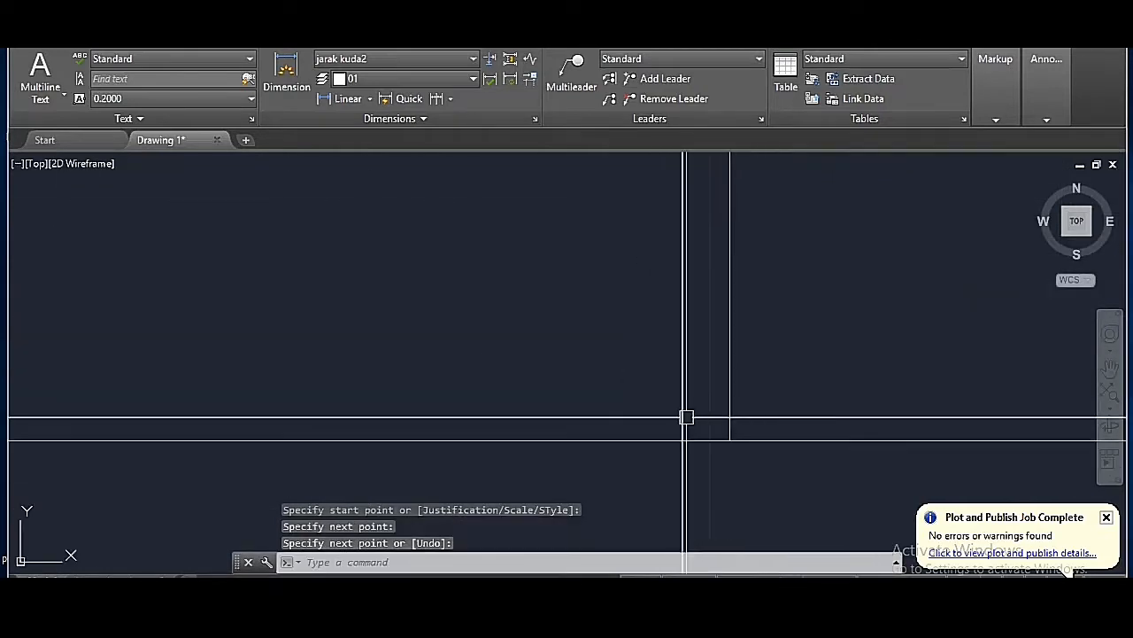
pyautogui.scroll(-2, 664, 460)
pyautogui.scroll(-2, 770, 341)
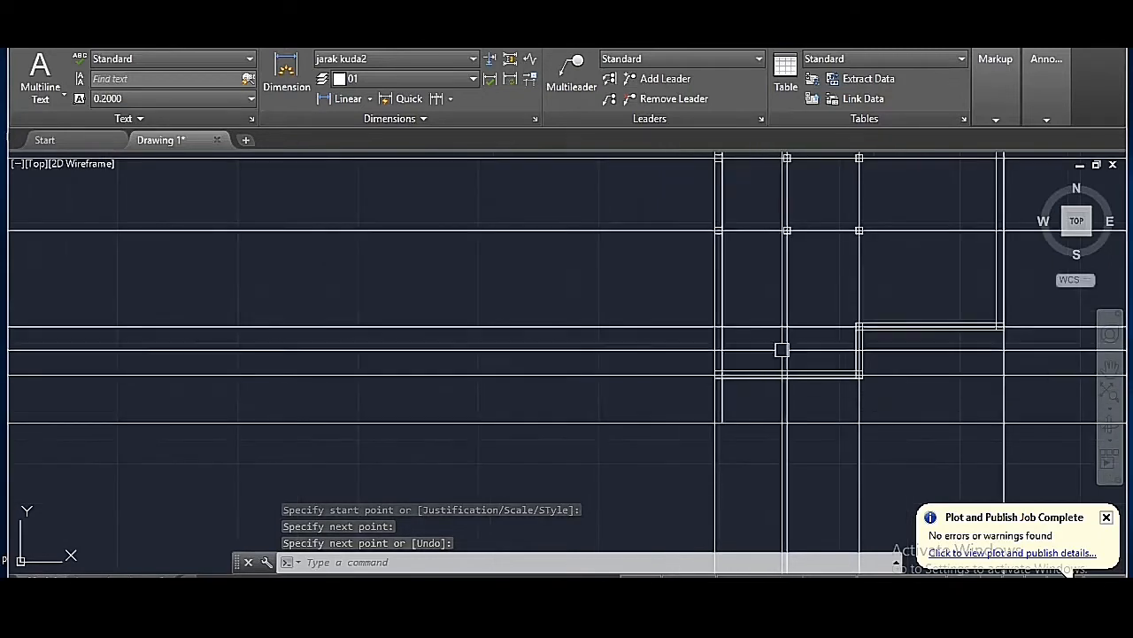
pyautogui.scroll(4, 877, 350)
pyautogui.scroll(-2, 877, 350)
pyautogui.press('Return')
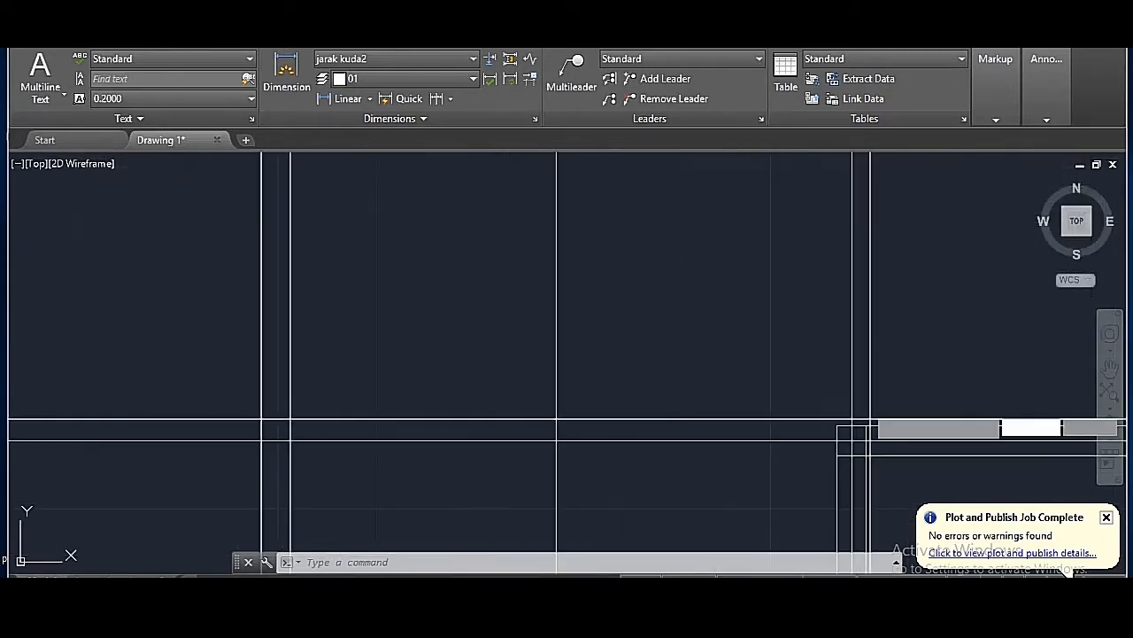
pyautogui.click(853, 435)
pyautogui.scroll(2, 852, 430)
pyautogui.scroll(2, 854, 285)
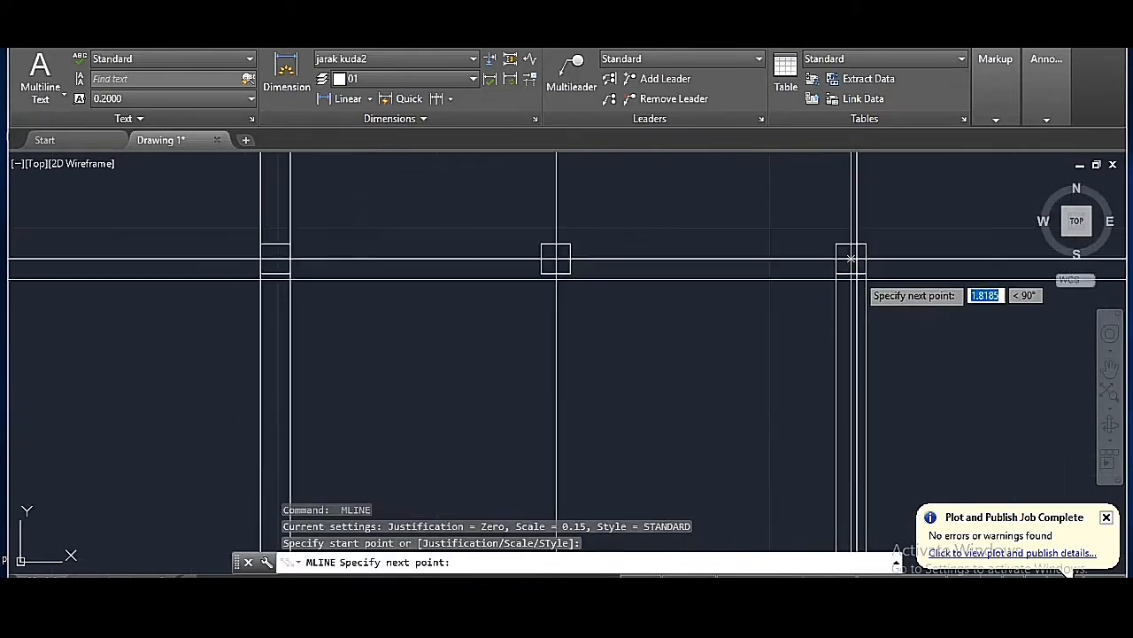
pyautogui.click(852, 259)
pyautogui.press('Return')
# - Draw a horizontal multiline wall along the fourth horizontal line from the third vertical line's column to the second's
pyautogui.scroll(2, 843, 260)
pyautogui.press('Return')
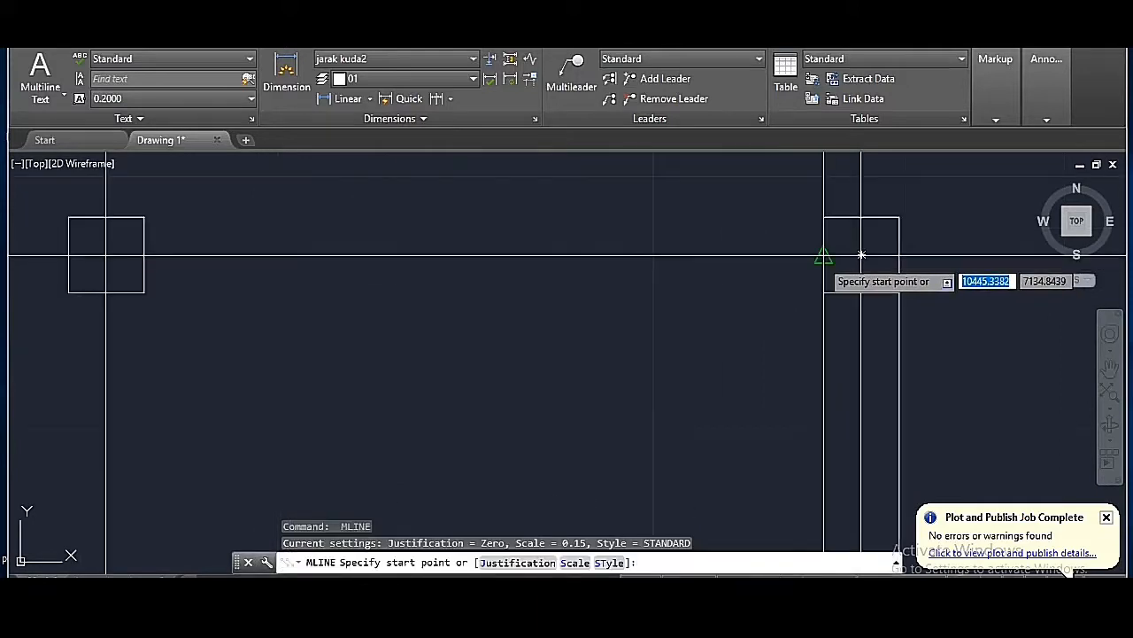
pyautogui.click(862, 255)
pyautogui.scroll(-2, 861, 255)
pyautogui.scroll(2, 449, 247)
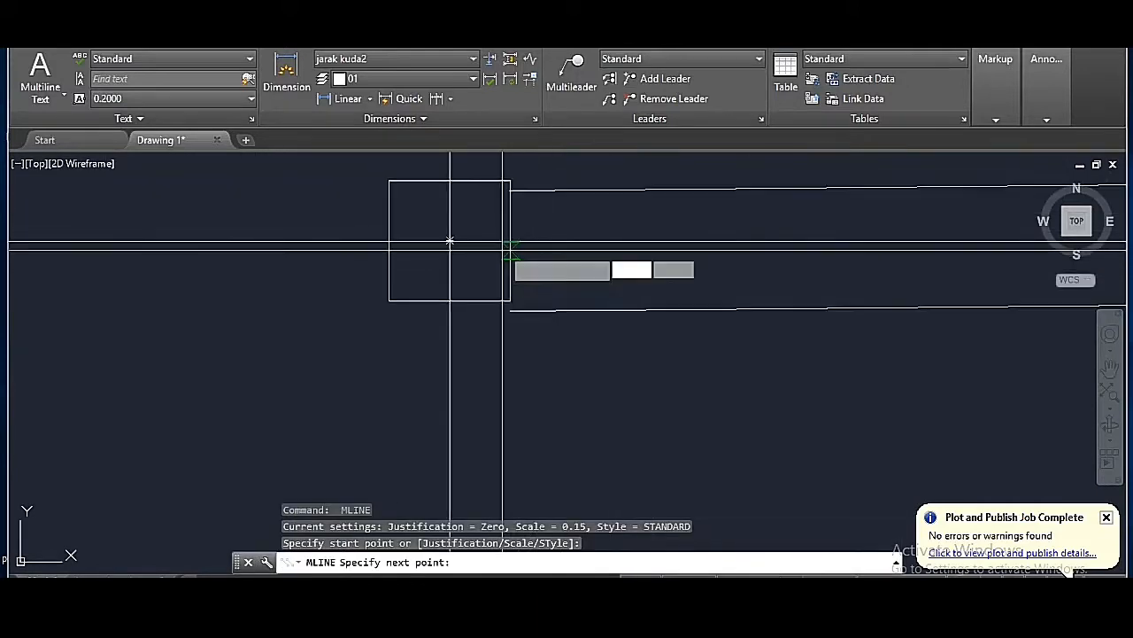
pyautogui.click(508, 244)
pyautogui.press('Return')
# - Draw a horizontal multiline wall along the fourth horizontal line from the second vertical line's column to the first's
pyautogui.press('Return')
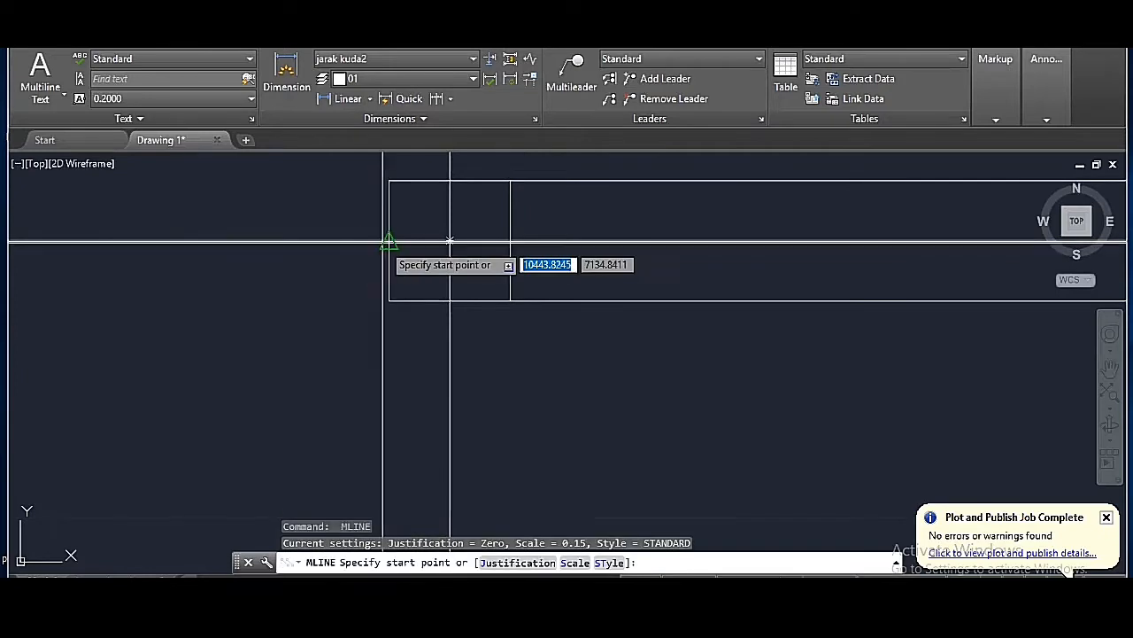
pyautogui.click(387, 242)
pyautogui.scroll(-5, 888, 253)
pyautogui.scroll(4, 746, 250)
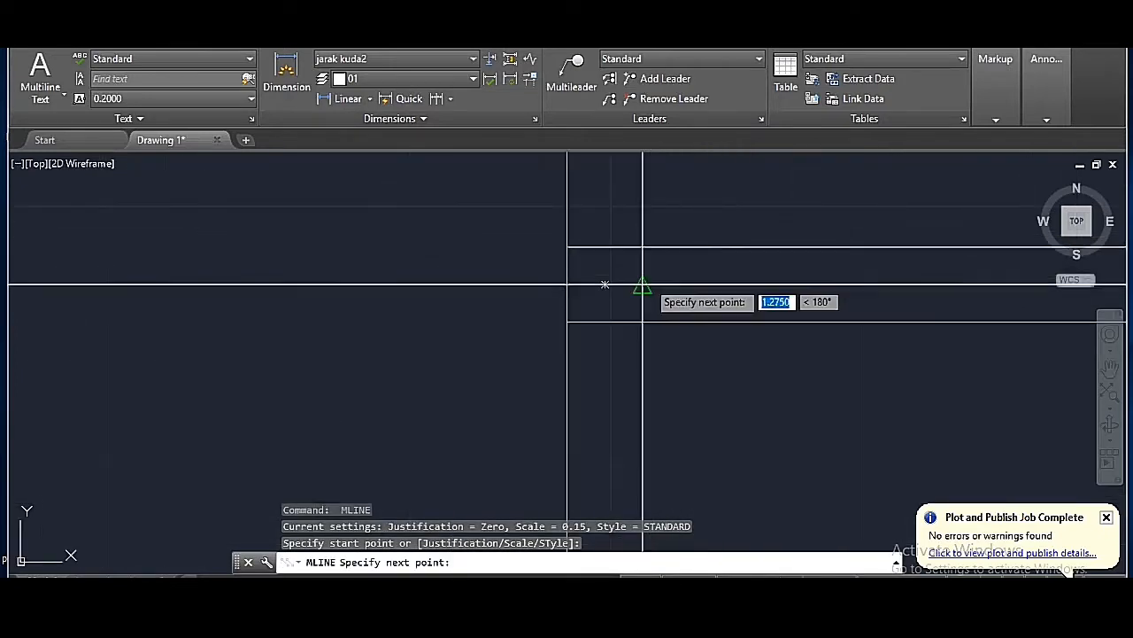
pyautogui.click(643, 284)
pyautogui.press('Return')
# - Draw a vertical multiline wall along the second vertical line from the third horizontal line's column down to the fourth's
pyautogui.scroll(-6, 650, 363)
pyautogui.scroll(4, 824, 460)
pyautogui.press('Return')
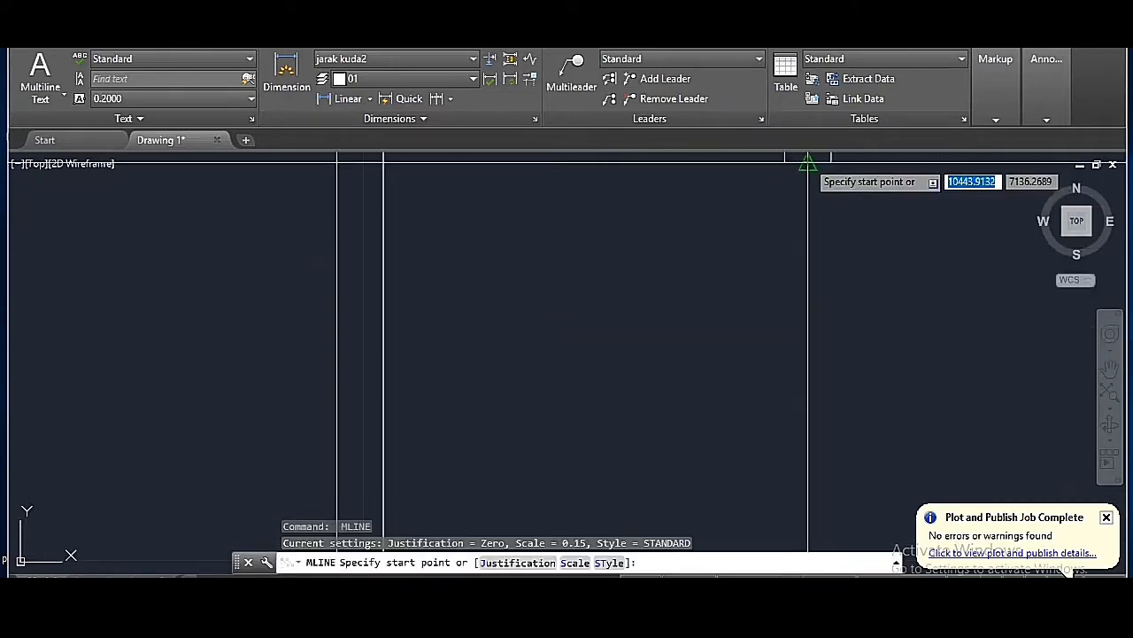
pyautogui.click(807, 163)
pyautogui.scroll(-4, 808, 167)
pyautogui.scroll(4, 809, 325)
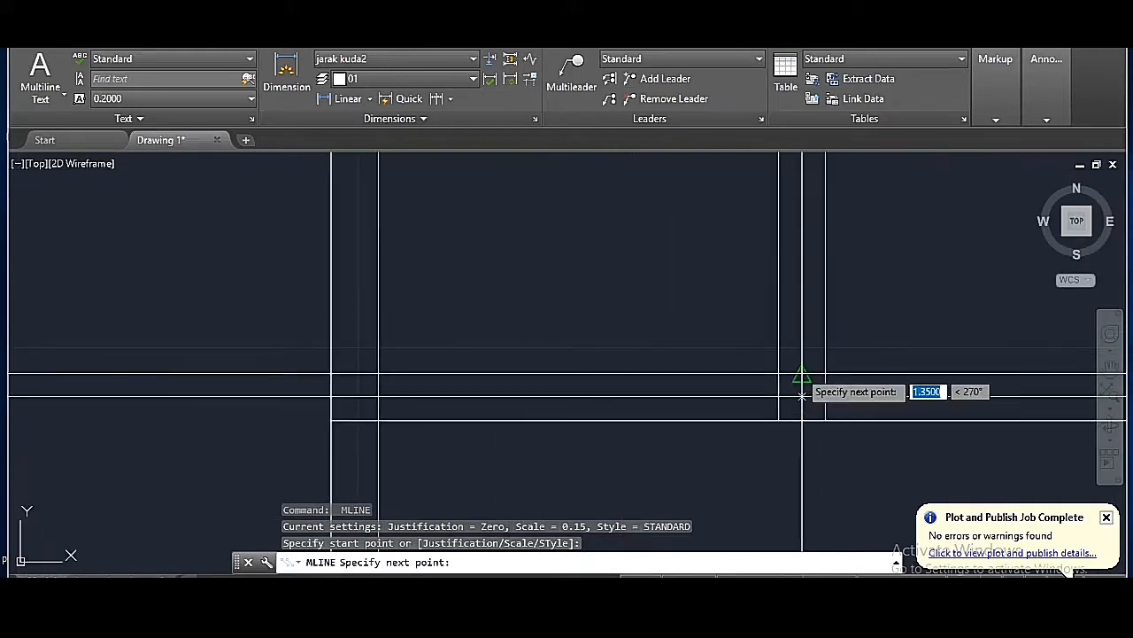
pyautogui.click(802, 397)
pyautogui.press('Return')
# - Draw a horizontal multiline wall along the third horizontal line between the columns on the first and second vertical lines
pyautogui.scroll(-5, 703, 327)
pyautogui.scroll(4, 655, 304)
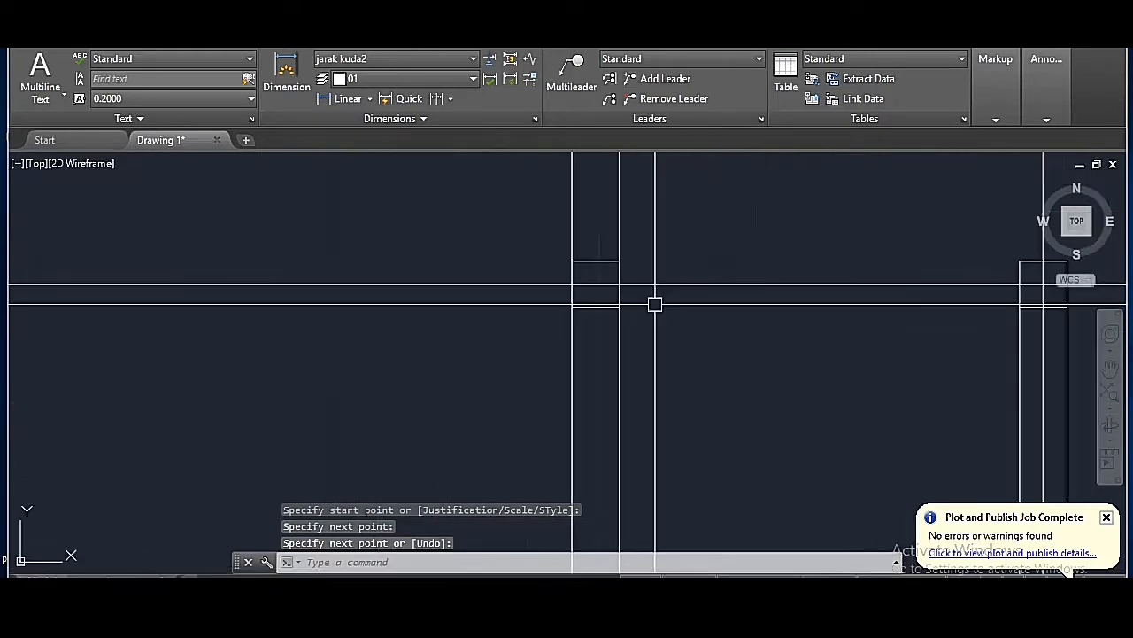
pyautogui.press('Return')
pyautogui.click(619, 284)
pyautogui.click(1020, 285)
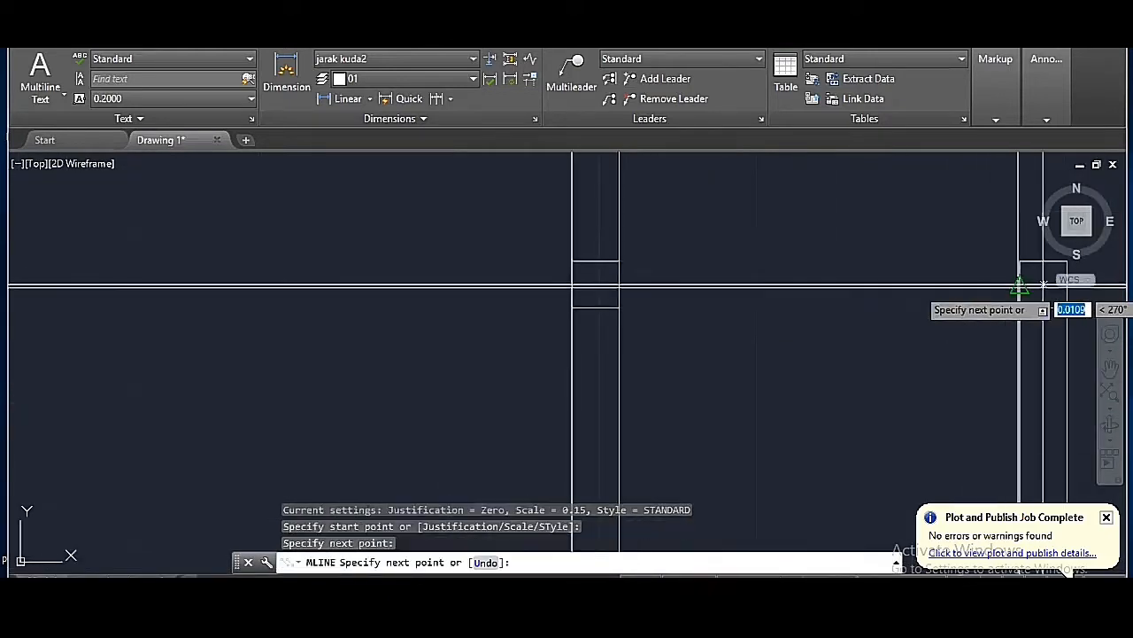
pyautogui.press('Return')
# - Draw a horizontal multiline wall along the third horizontal line between the columns on the second and third vertical lines
pyautogui.scroll(-4, 719, 393)
pyautogui.scroll(4, 720, 393)
pyautogui.press('Return')
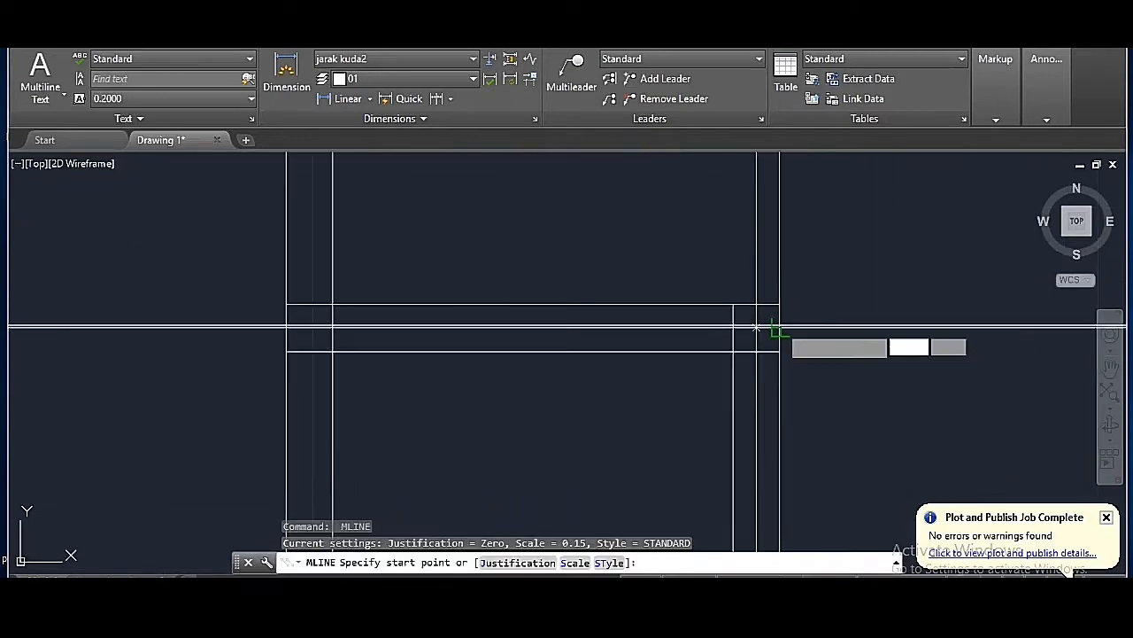
pyautogui.click(756, 328)
pyautogui.scroll(3, 843, 329)
pyautogui.click(805, 329)
pyautogui.press('Return')
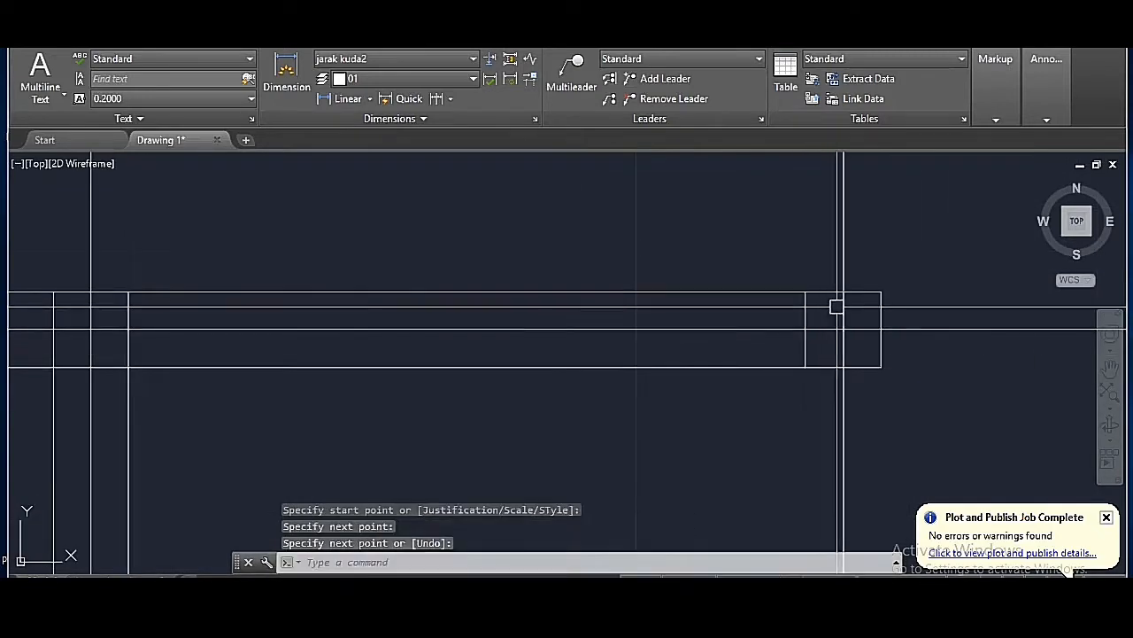
# - Draw a vertical multiline wall along the third vertical line from the third horizontal line's column up to the second's
pyautogui.press('Return')
pyautogui.click(844, 292)
pyautogui.scroll(-6, 845, 465)
pyautogui.scroll(2, 848, 241)
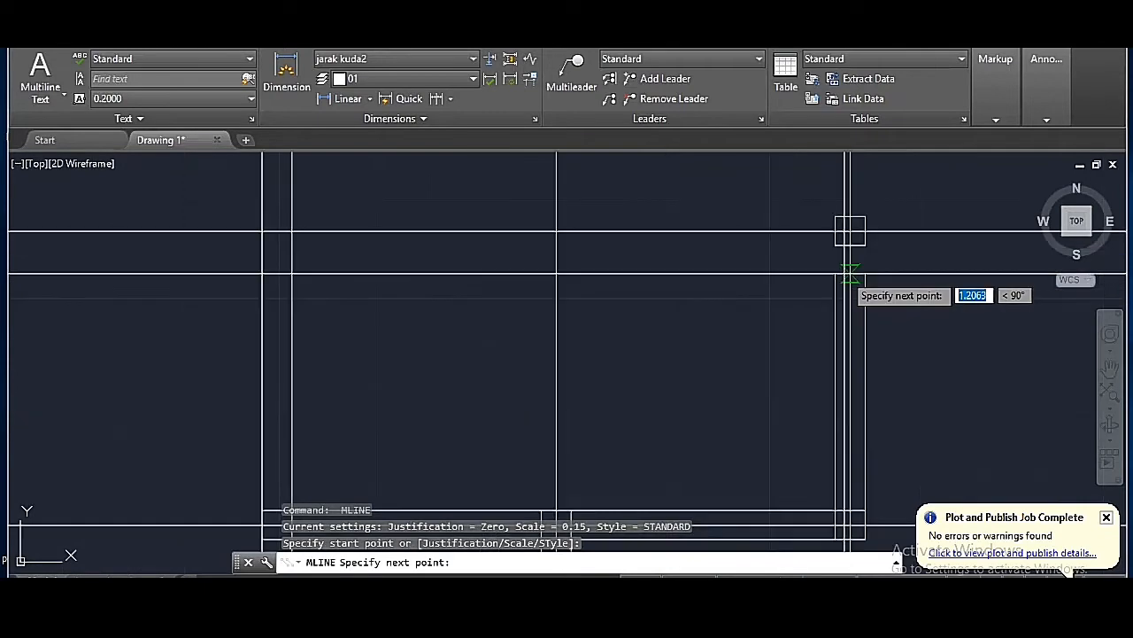
pyautogui.click(849, 230)
pyautogui.press('Return')
# - Draw a vertical multiline wall along the third vertical line from the second horizontal line's column up to the first's
pyautogui.press('Return')
pyautogui.click(850, 226)
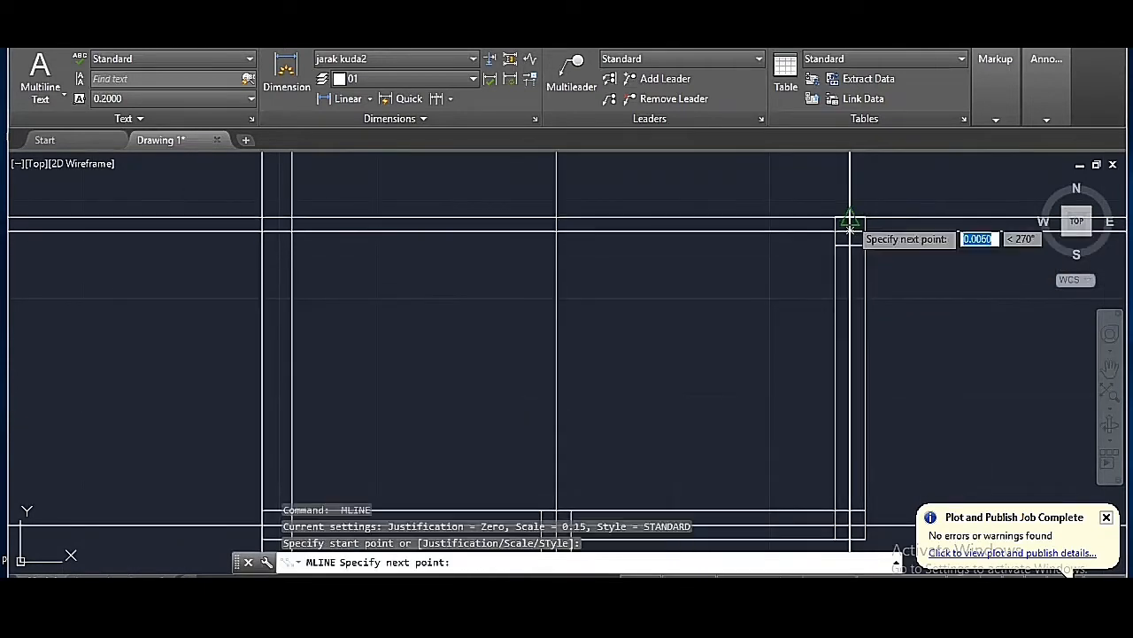
pyautogui.scroll(-5, 848, 221)
pyautogui.scroll(3, 855, 217)
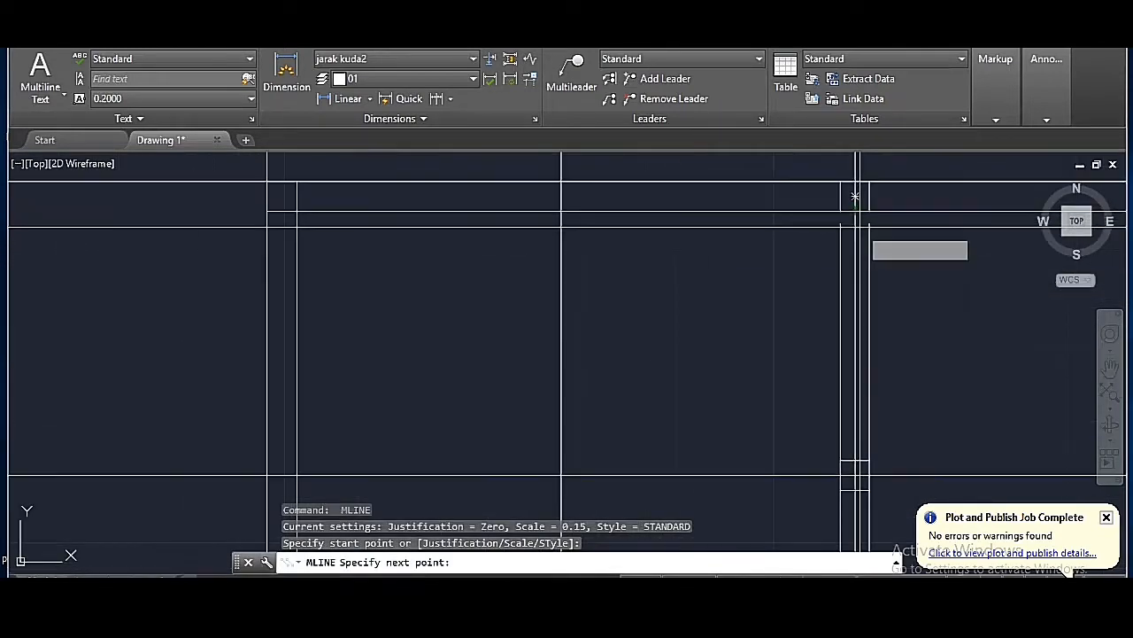
pyautogui.click(855, 211)
pyautogui.press('Return')
# - Draw a horizontal multiline wall along the second horizontal line between the columns on the third and fourth vertical lines
pyautogui.scroll(-4, 751, 232)
pyautogui.scroll(2, 980, 355)
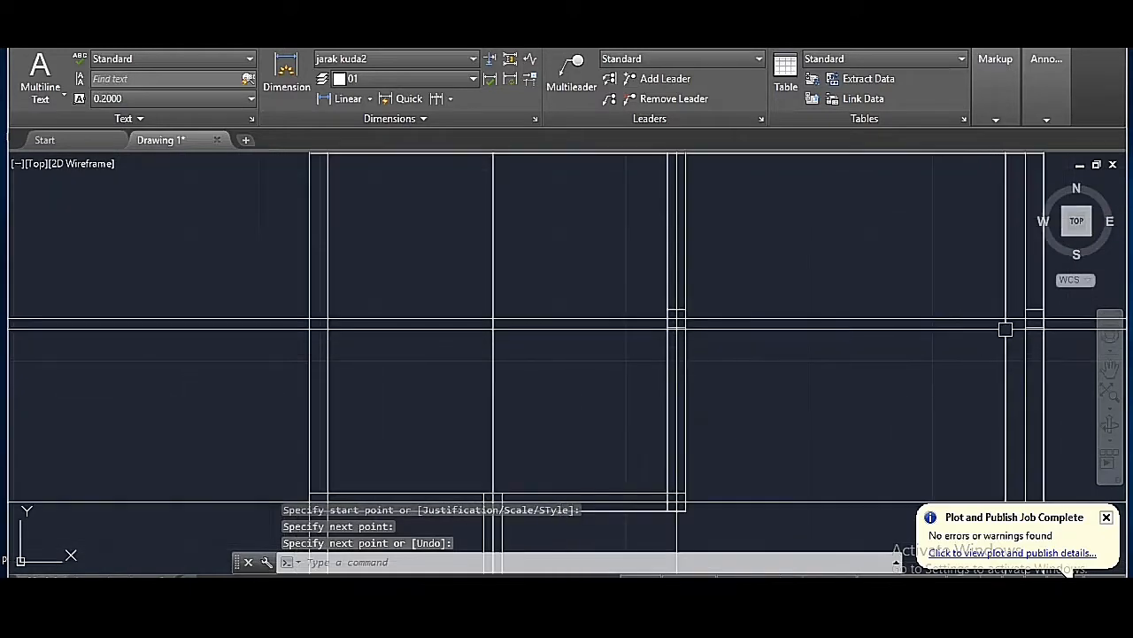
pyautogui.press('Return')
pyautogui.click(676, 317)
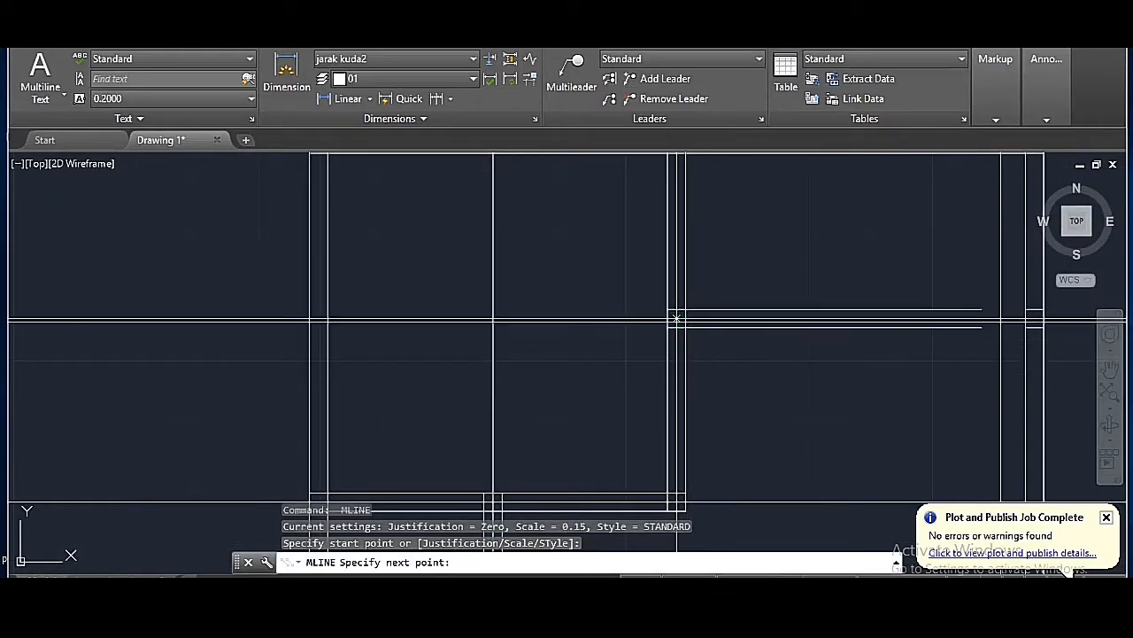
pyautogui.scroll(3, 992, 333)
pyautogui.click(992, 333)
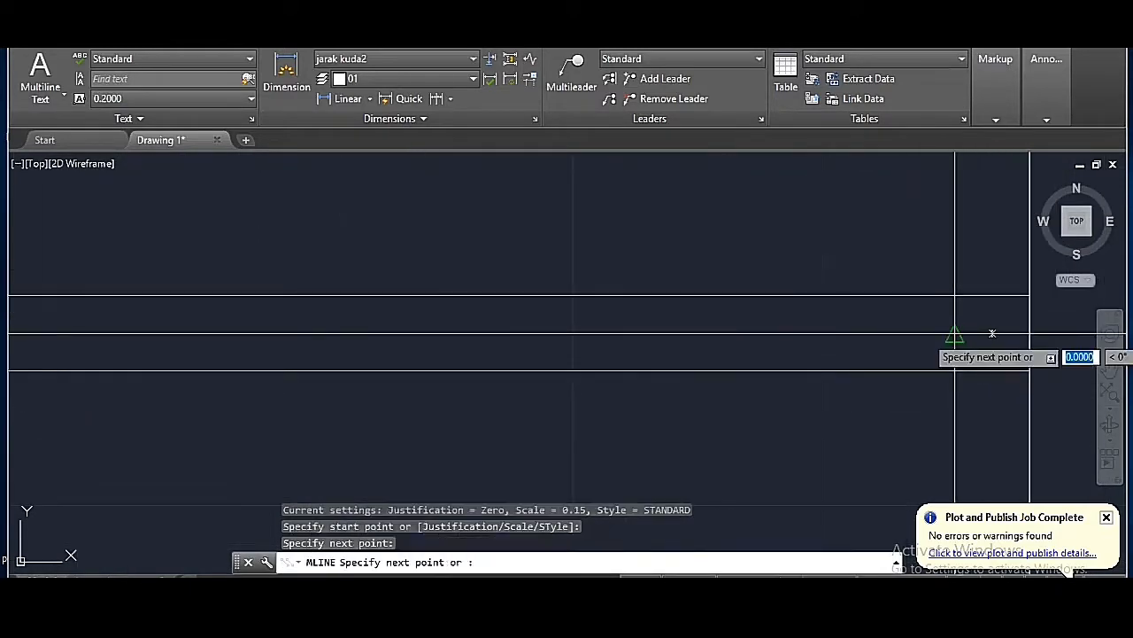
pyautogui.press('Return')
# - Draw a vertical multiline wall along the fourth vertical line from the fifth horizontal line's column down to the seventh horizontal line
pyautogui.scroll(-5, 856, 286)
pyautogui.scroll(4, 872, 528)
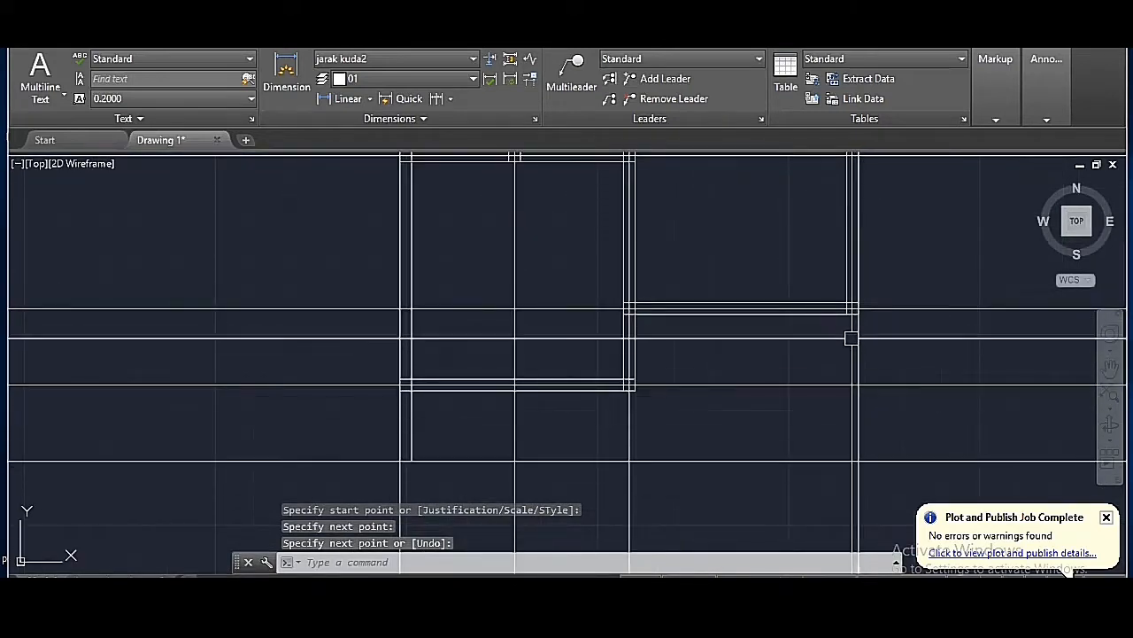
pyautogui.scroll(2, 851, 338)
pyautogui.press('Return')
pyautogui.click(856, 273)
pyautogui.scroll(-3, 839, 358)
pyautogui.scroll(2, 840, 402)
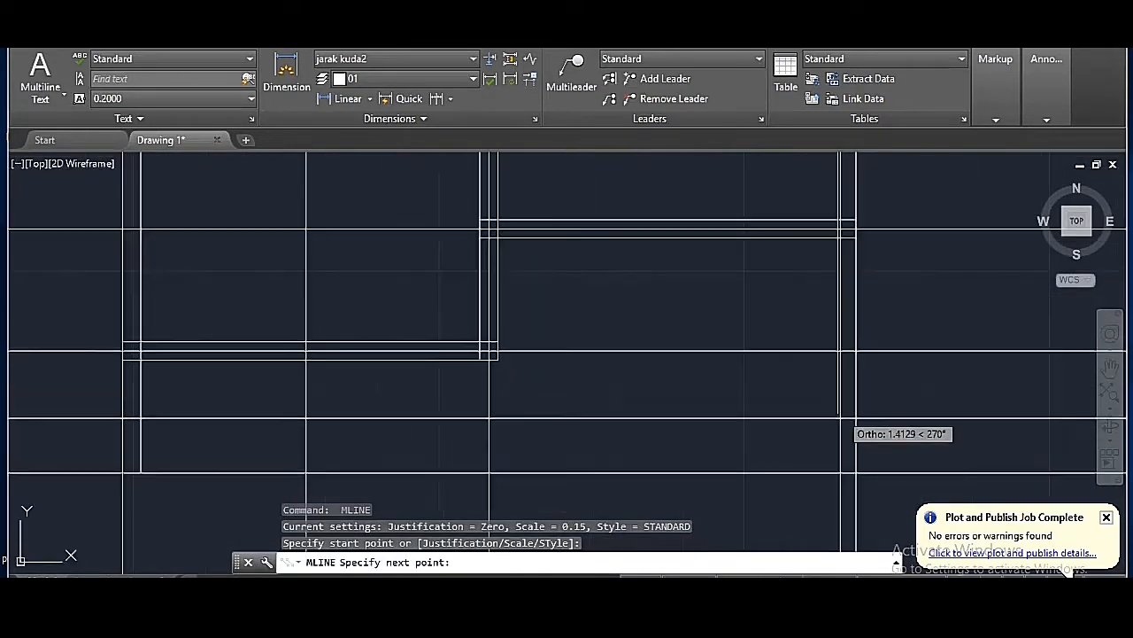
pyautogui.click(847, 473)
pyautogui.press('Return')
# - Delete all the horizontal and vertical construction lines of the grid
pyautogui.scroll(-5, 827, 395)
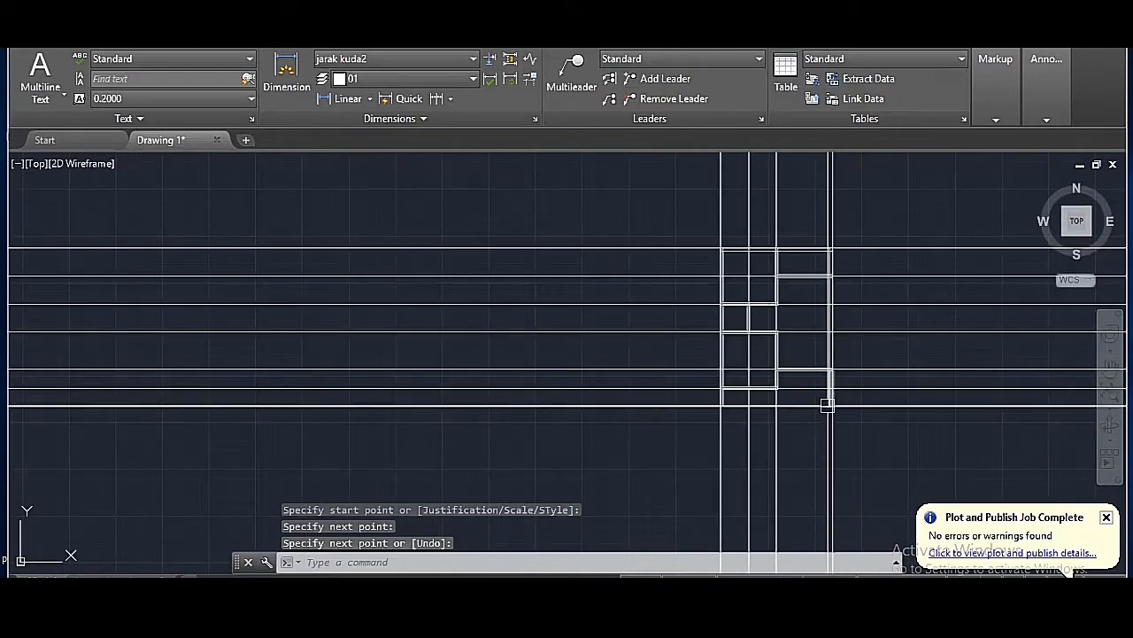
pyautogui.click(910, 453)
pyautogui.click(677, 454)
pyautogui.click(670, 449)
pyautogui.click(609, 223)
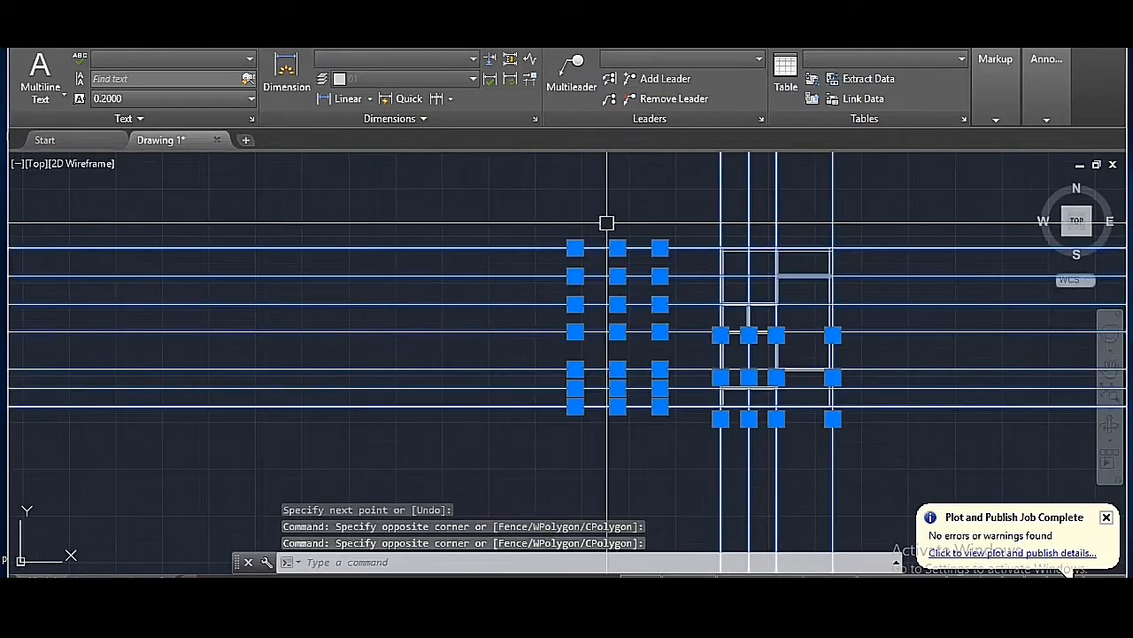
pyautogui.press('Delete')
# - Draw a 0.15-unit line closing the open lower end of the plan's left outer wall
pyautogui.scroll(4, 807, 404)
pyautogui.write('l')
pyautogui.press('Return')
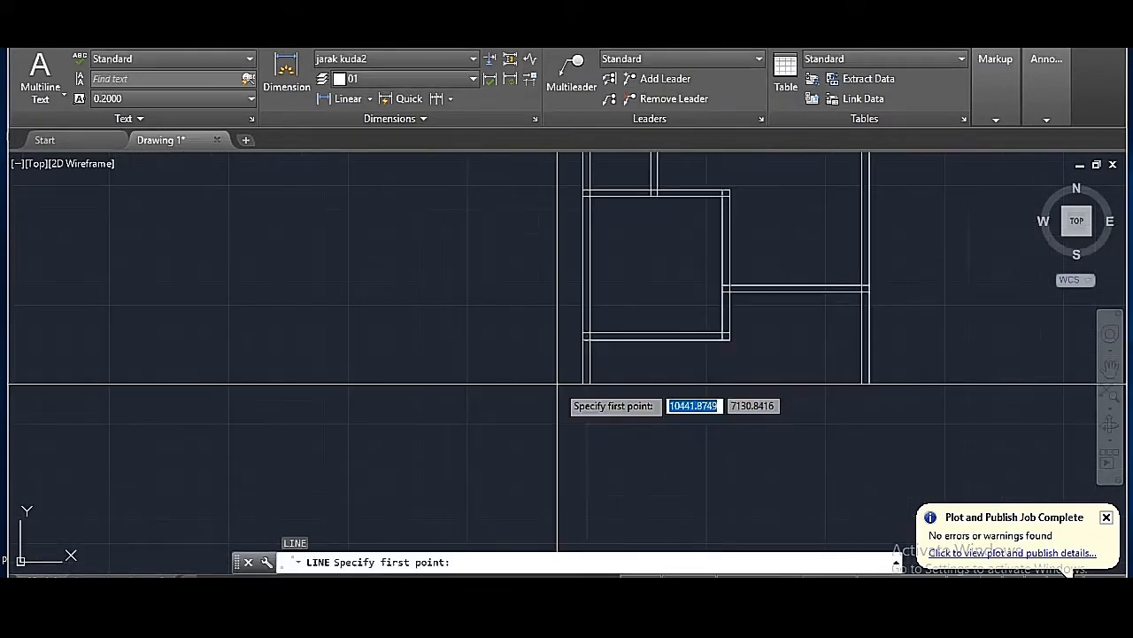
pyautogui.scroll(3, 666, 376)
pyautogui.click(649, 378)
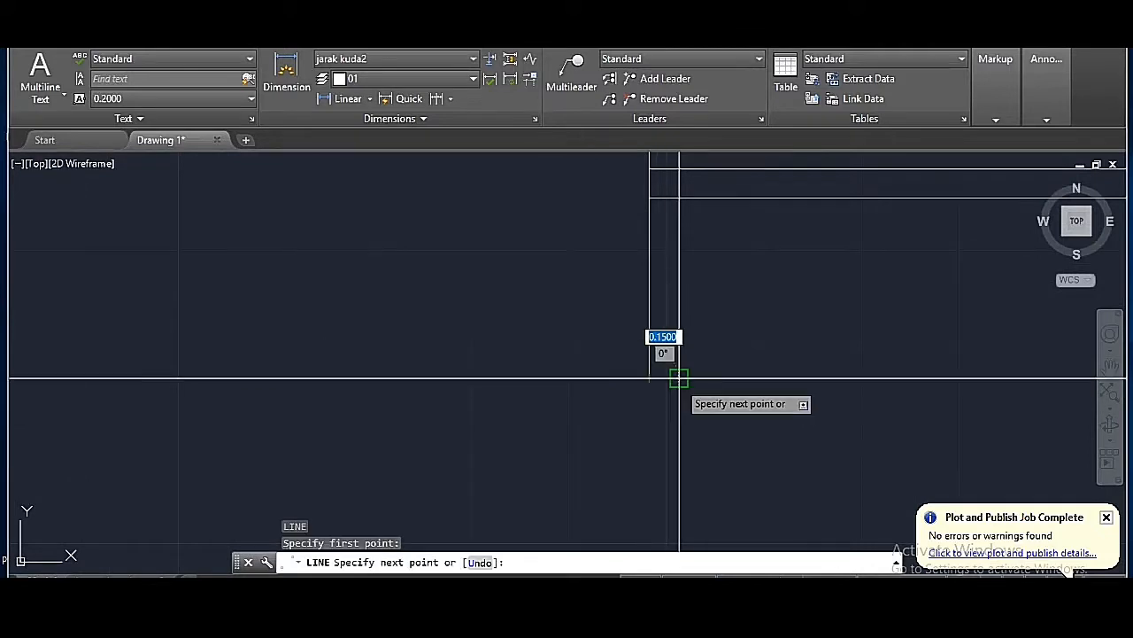
pyautogui.click(680, 378)
pyautogui.press('Return')
pyautogui.scroll(-4, 584, 423)
# - Extend the left wall's closing line across the open front to the lower end of the right outer wall
pyautogui.press('Return')
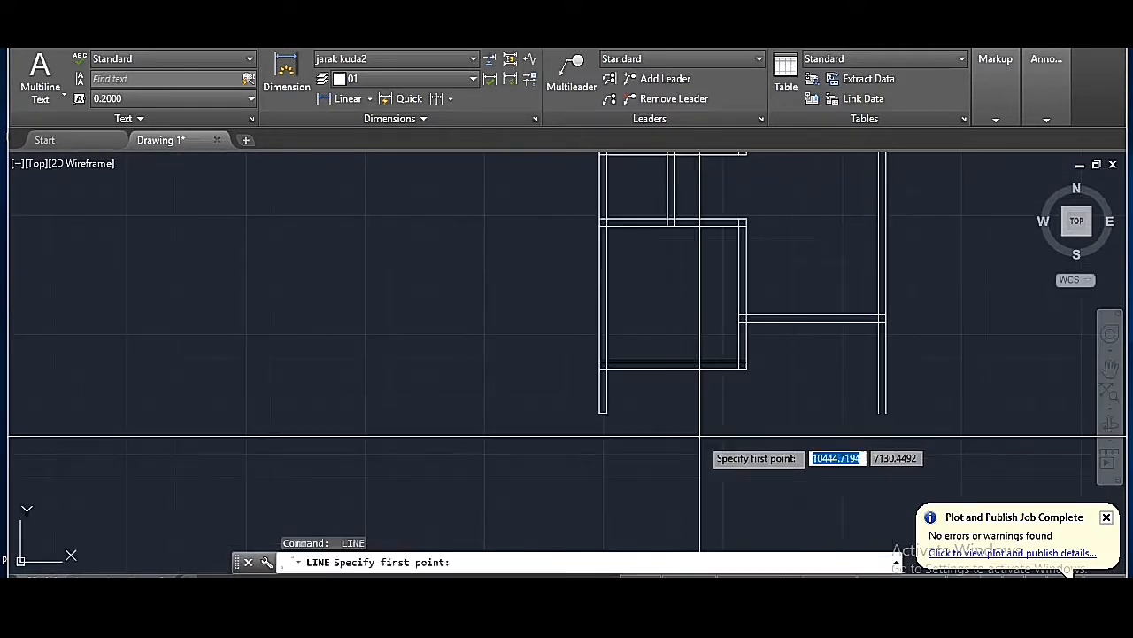
pyautogui.press('Escape')
pyautogui.scroll(3, 882, 420)
pyautogui.click(881, 406)
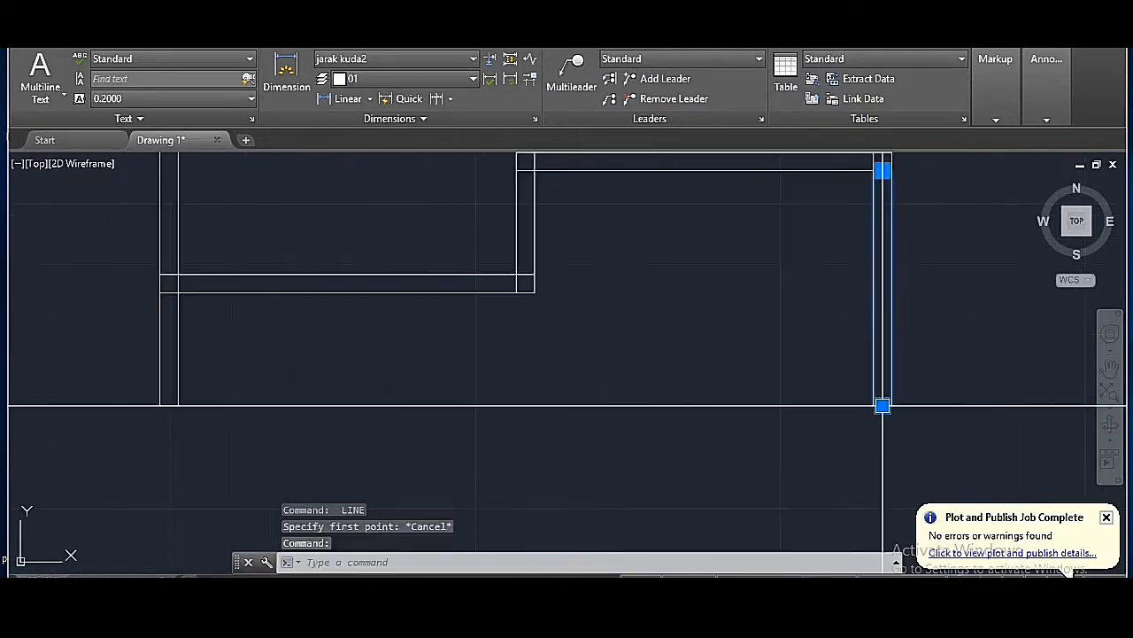
pyautogui.write('ex')
pyautogui.press('Return')
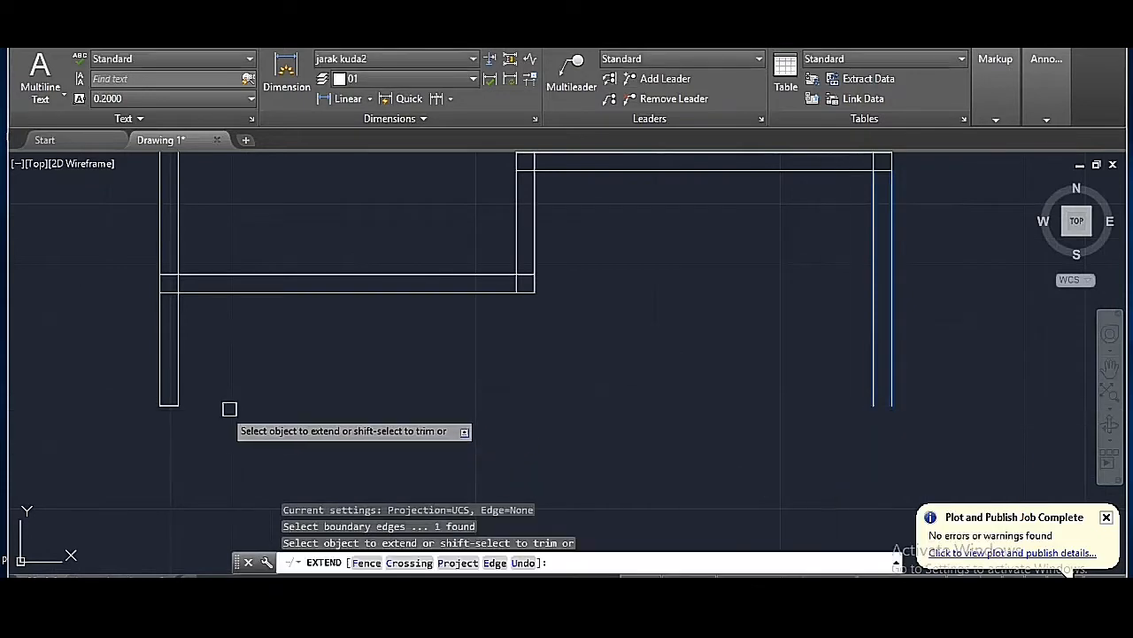
pyautogui.click(177, 406)
pyautogui.scroll(-5, 811, 407)
pyautogui.press('Return')
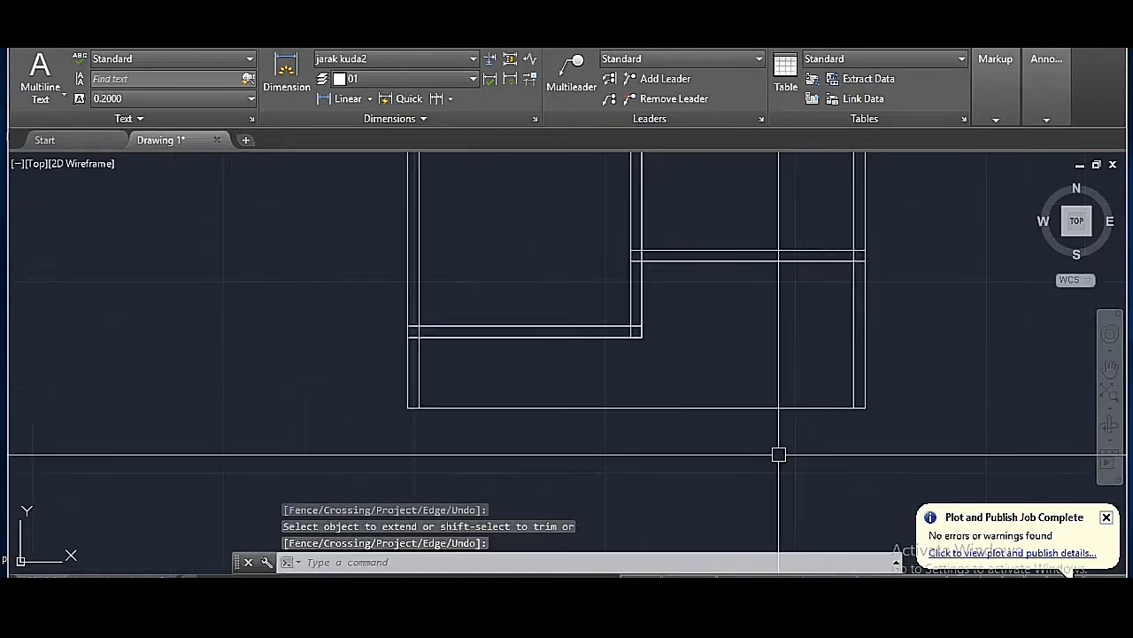
# - Set the multiline scale to 0.11 with zero justification
pyautogui.scroll(3, 701, 320)
pyautogui.scroll(-3, 670, 336)
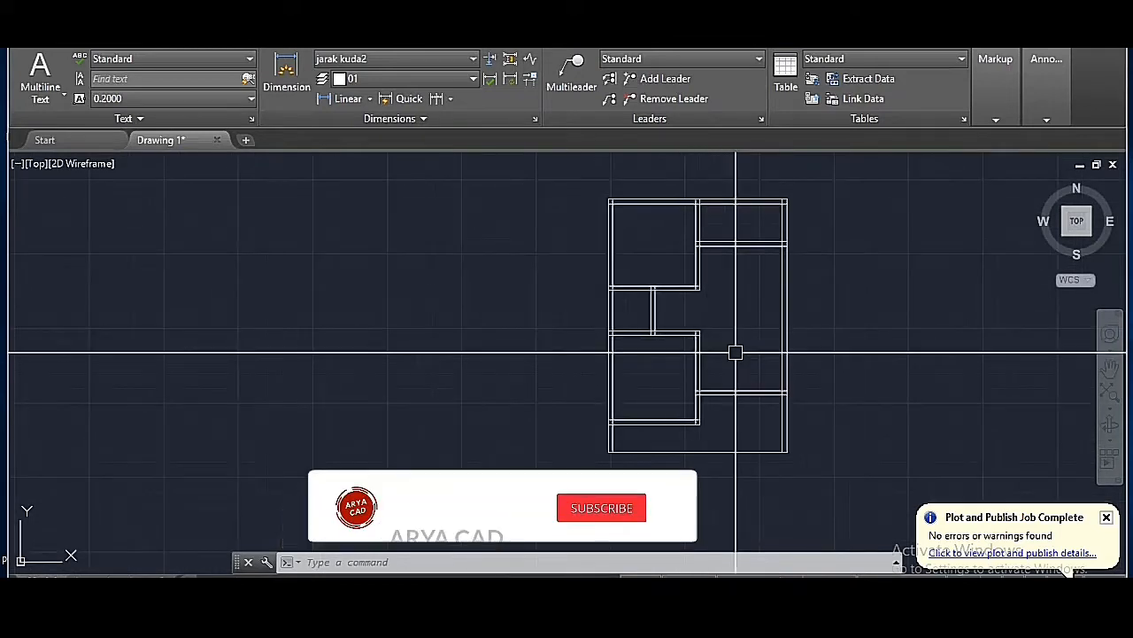
pyautogui.write('ml')
pyautogui.press('Return')
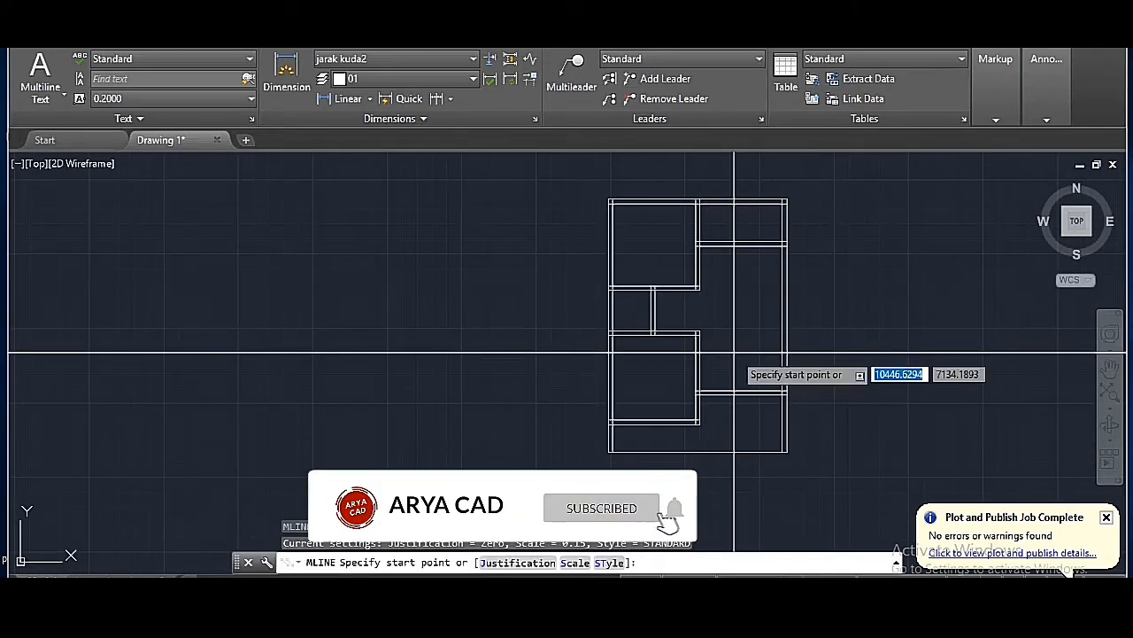
pyautogui.write('.')
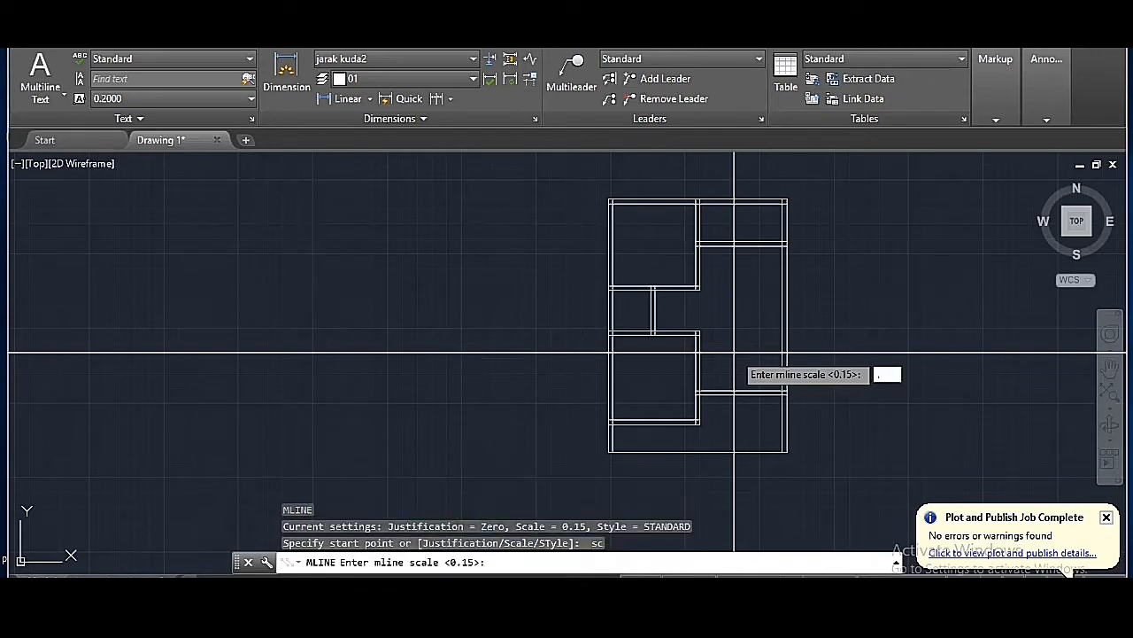
pyautogui.write('11')
pyautogui.press('Return')
pyautogui.write('j')
pyautogui.press('Return')
pyautogui.press('Return')
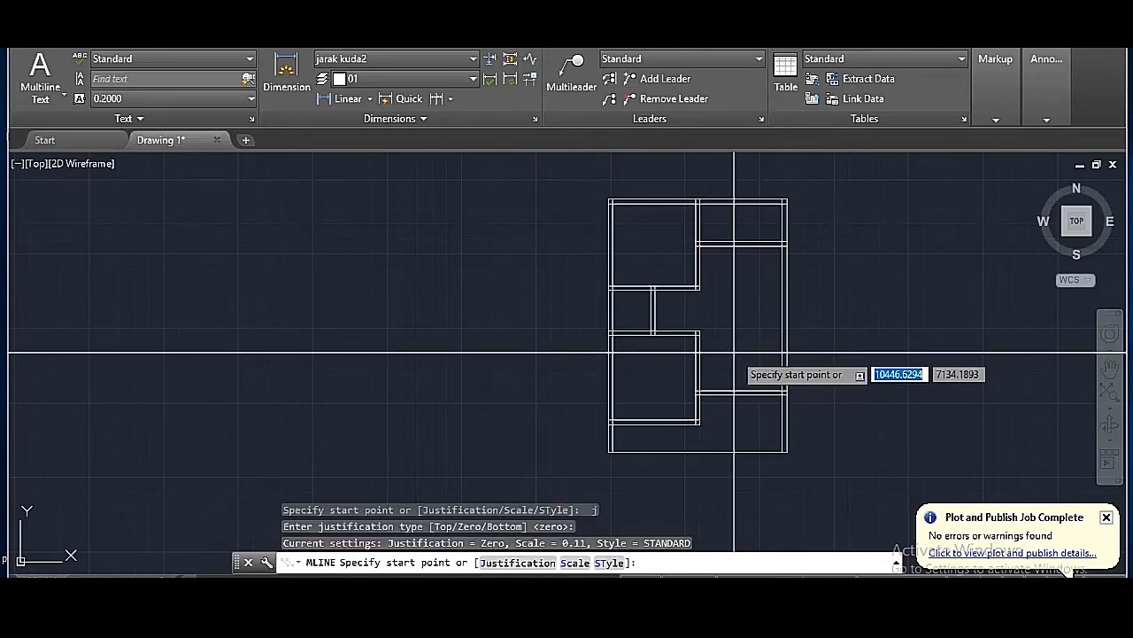
# - Draw a 0.11-scale multiline inside the right outer wall from the upper-right corner column down to the upper-right room's lower wall column
pyautogui.scroll(8, 618, 440)
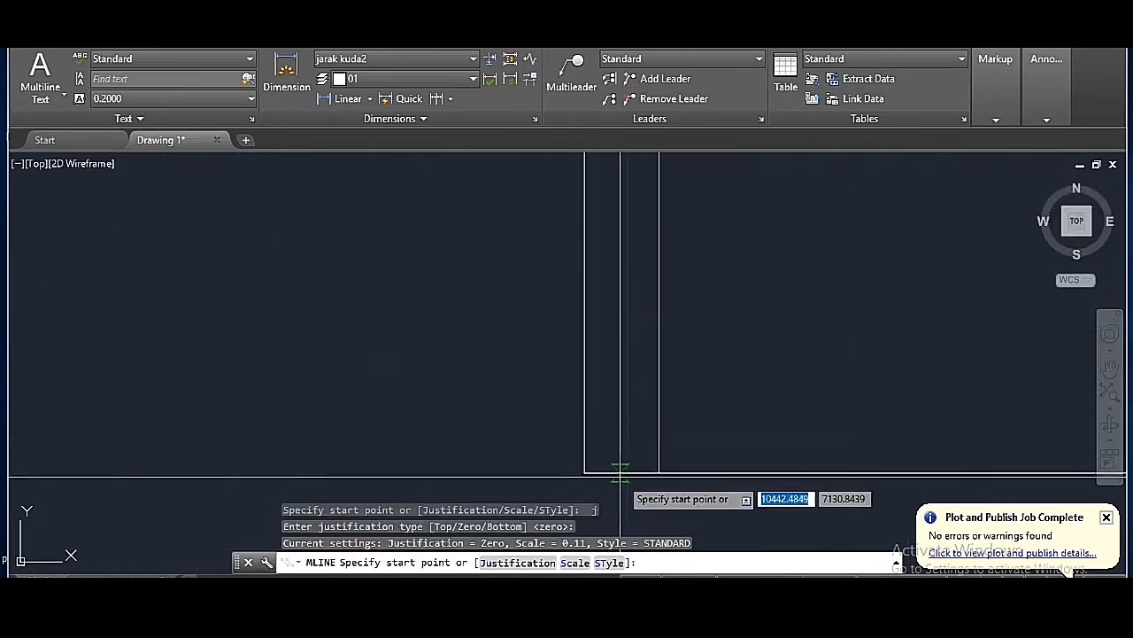
pyautogui.scroll(-5, 625, 471)
pyautogui.scroll(-3, 872, 407)
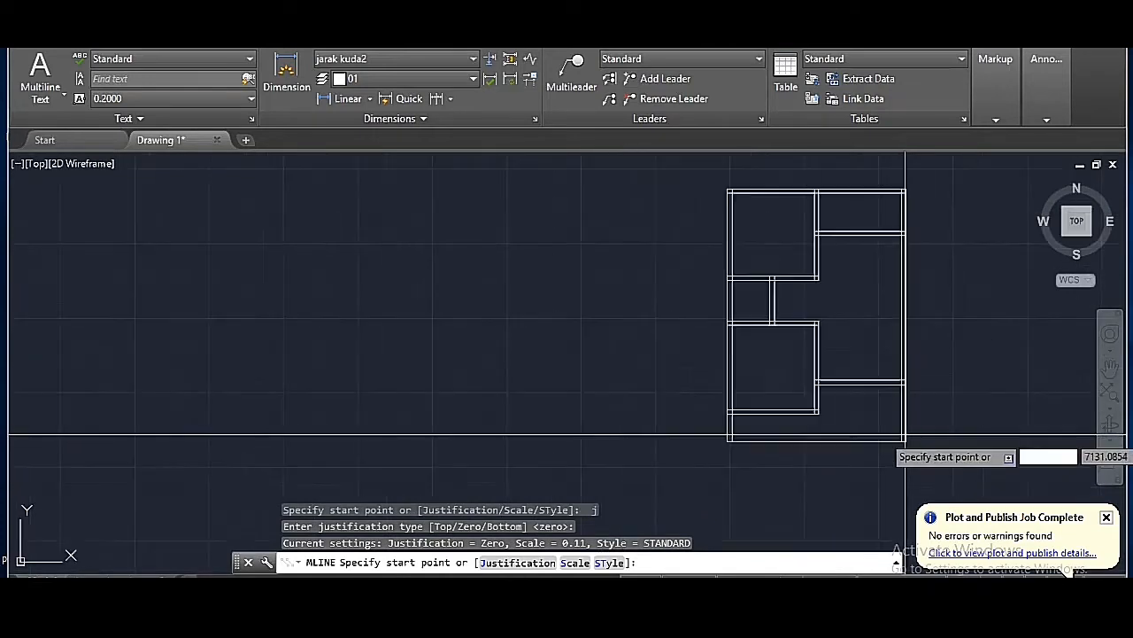
pyautogui.scroll(6, 873, 212)
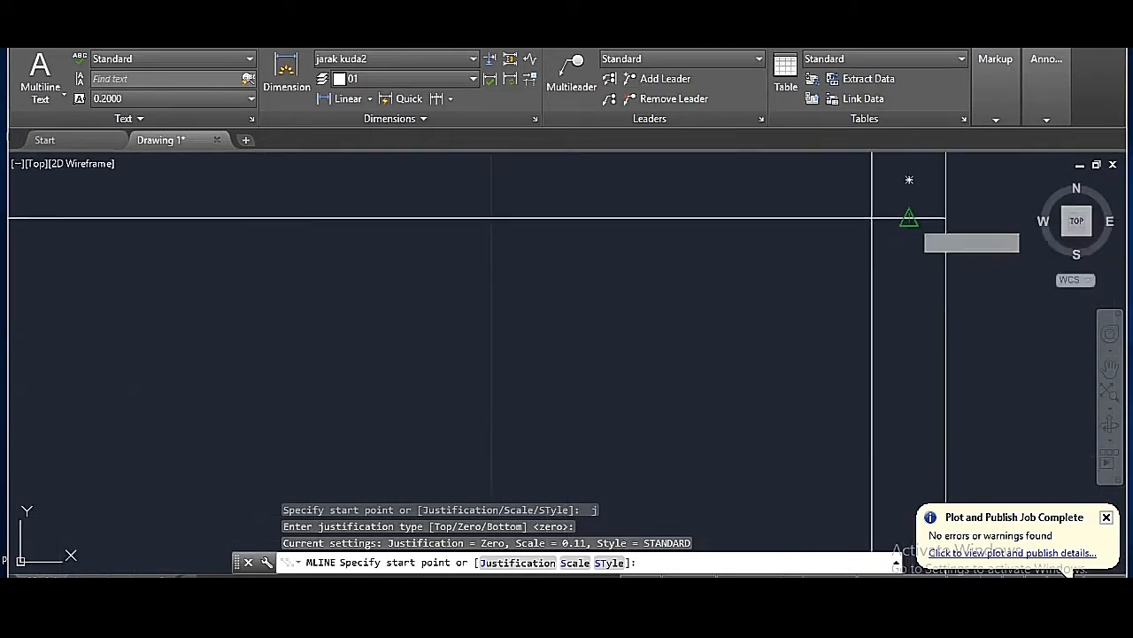
pyautogui.click(909, 220)
pyautogui.scroll(-5, 911, 219)
pyautogui.scroll(2, 912, 306)
pyautogui.click(910, 349)
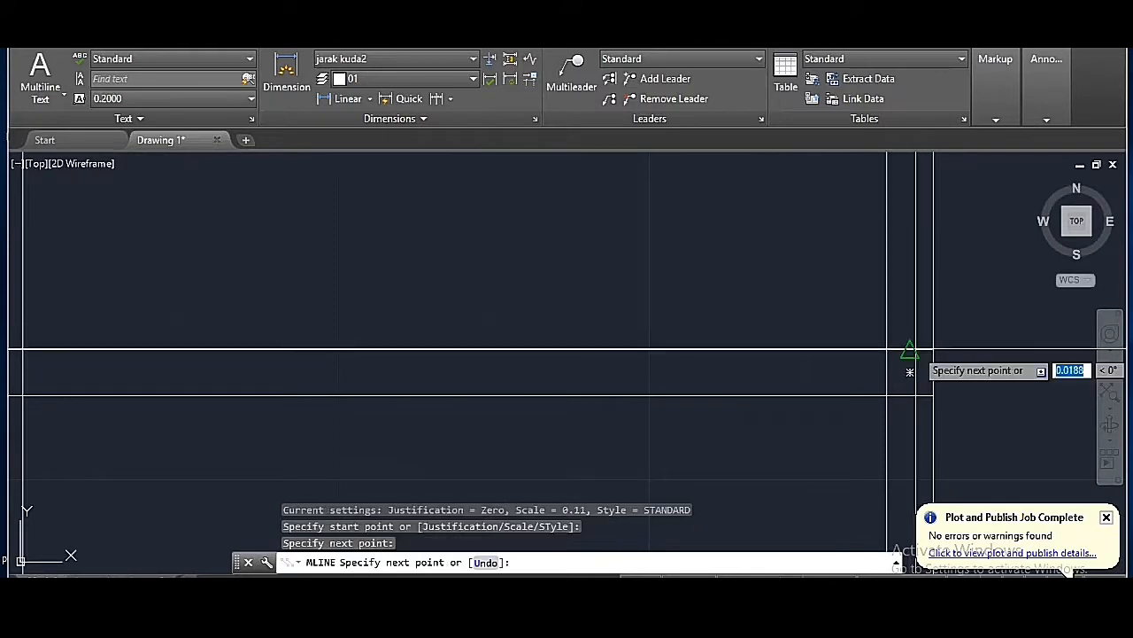
pyautogui.press('Return')
# - Draw a multiline inside the right outer wall from the upper-right room's lower column down to the lower cross wall's column
pyautogui.scroll(-2, 899, 260)
pyautogui.scroll(2, 903, 349)
pyautogui.press('Return')
pyautogui.click(903, 328)
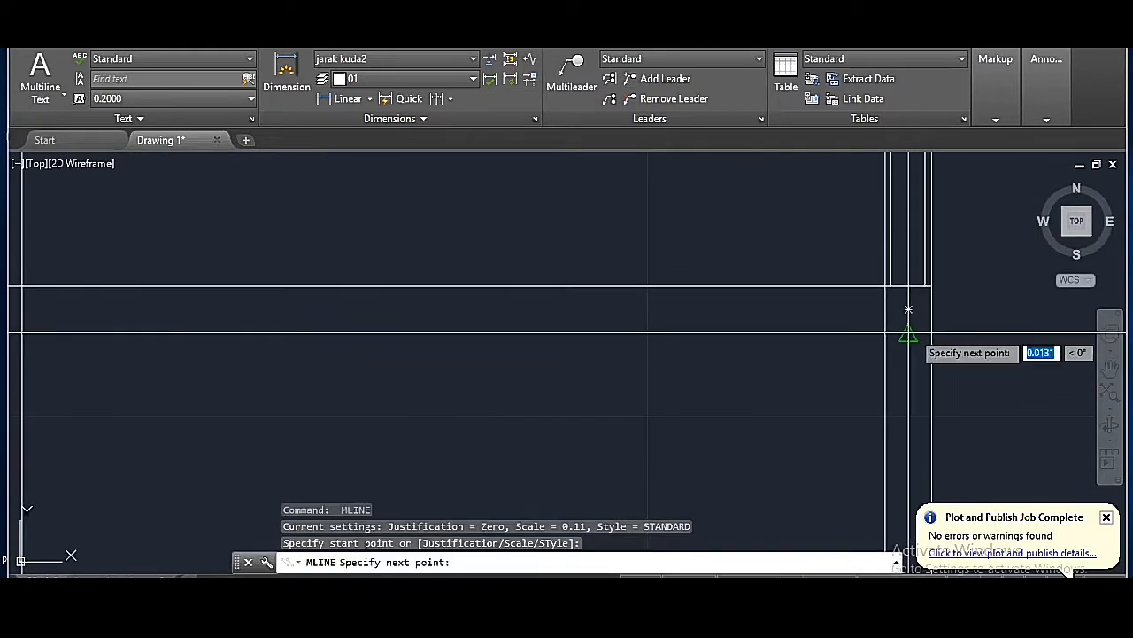
pyautogui.scroll(-3, 891, 390)
pyautogui.scroll(2, 857, 321)
pyautogui.scroll(3, 858, 325)
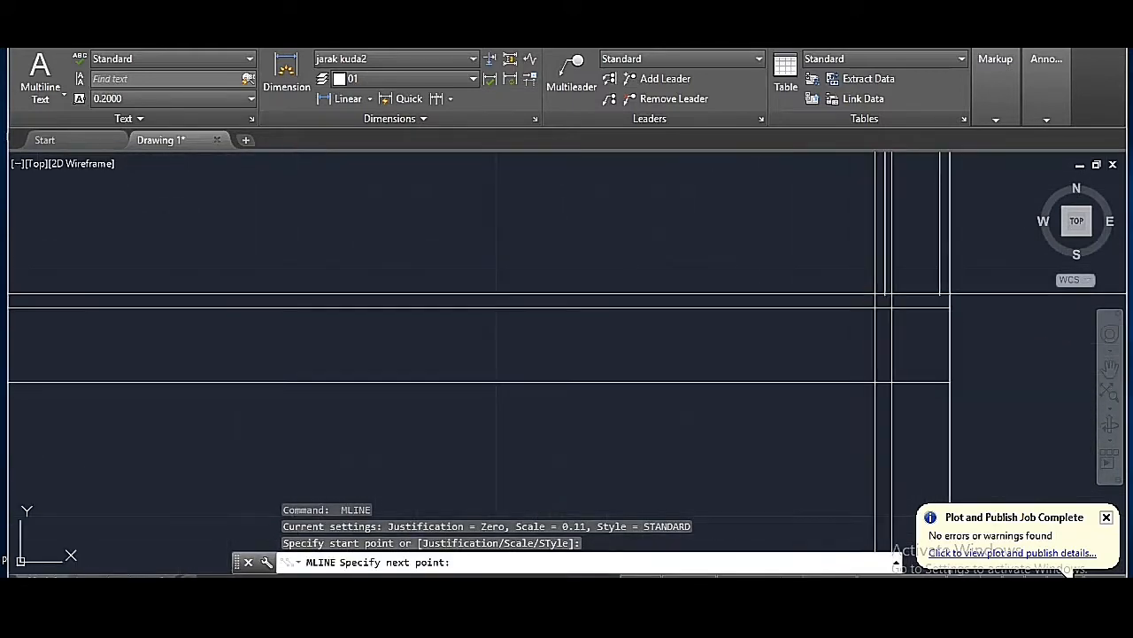
pyautogui.click(916, 328)
pyautogui.press('Return')
# - Draw a multiline inside the right outer wall from the lower cross wall's column down to the front outline
pyautogui.press('Return')
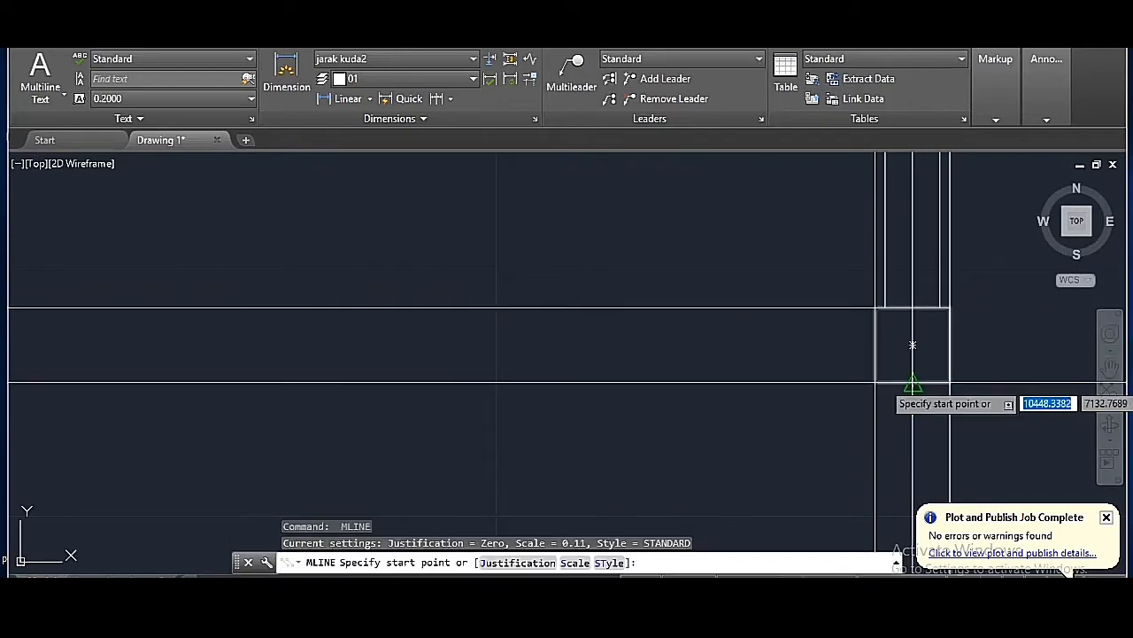
pyautogui.click(913, 382)
pyautogui.scroll(-5, 912, 301)
pyautogui.scroll(3, 907, 490)
pyautogui.scroll(2, 906, 490)
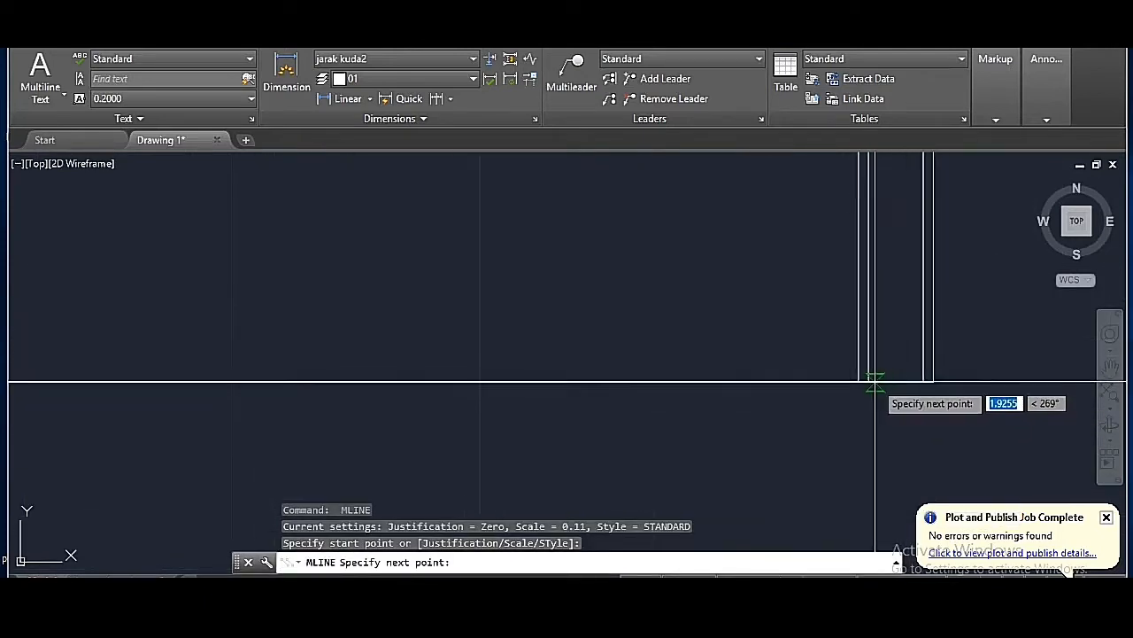
pyautogui.click(898, 381)
pyautogui.press('Return')
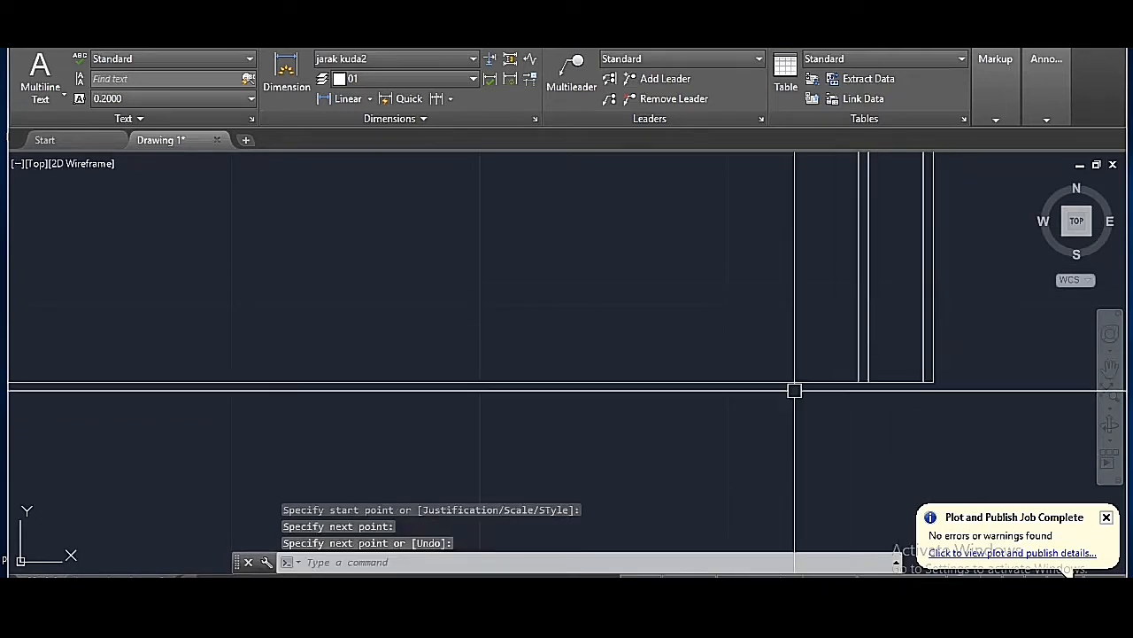
# - Draw a 0.11-scale multiline inside the plan's upper outer wall from the left corner column to the middle column
pyautogui.scroll(-6, 794, 389)
pyautogui.scroll(4, 736, 334)
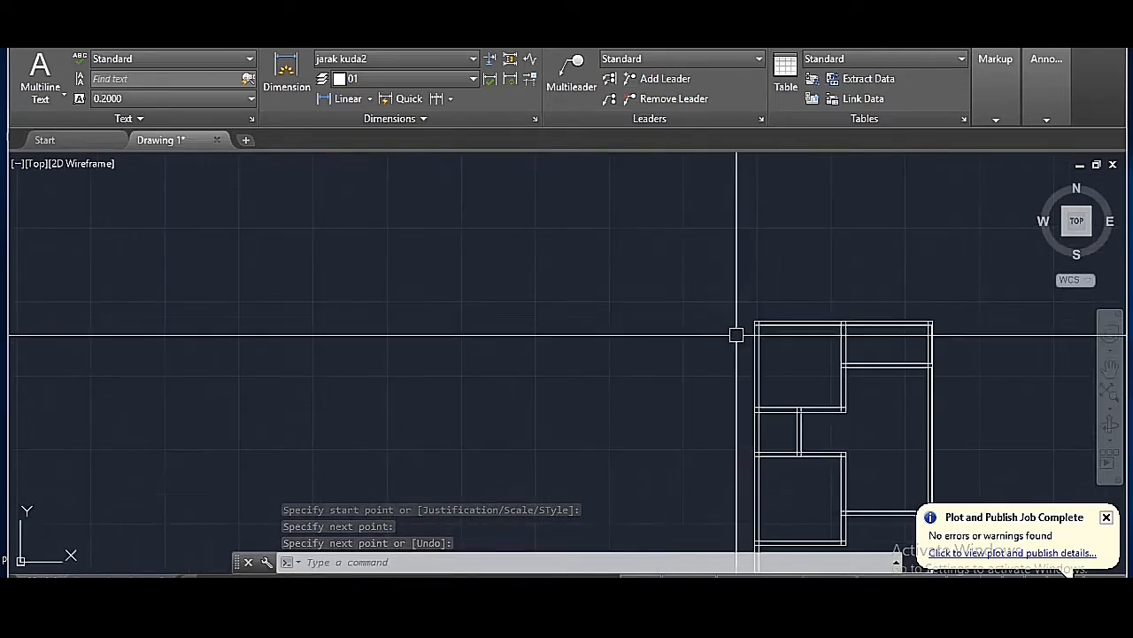
pyautogui.scroll(3, 736, 334)
pyautogui.write('ml')
pyautogui.press('Return')
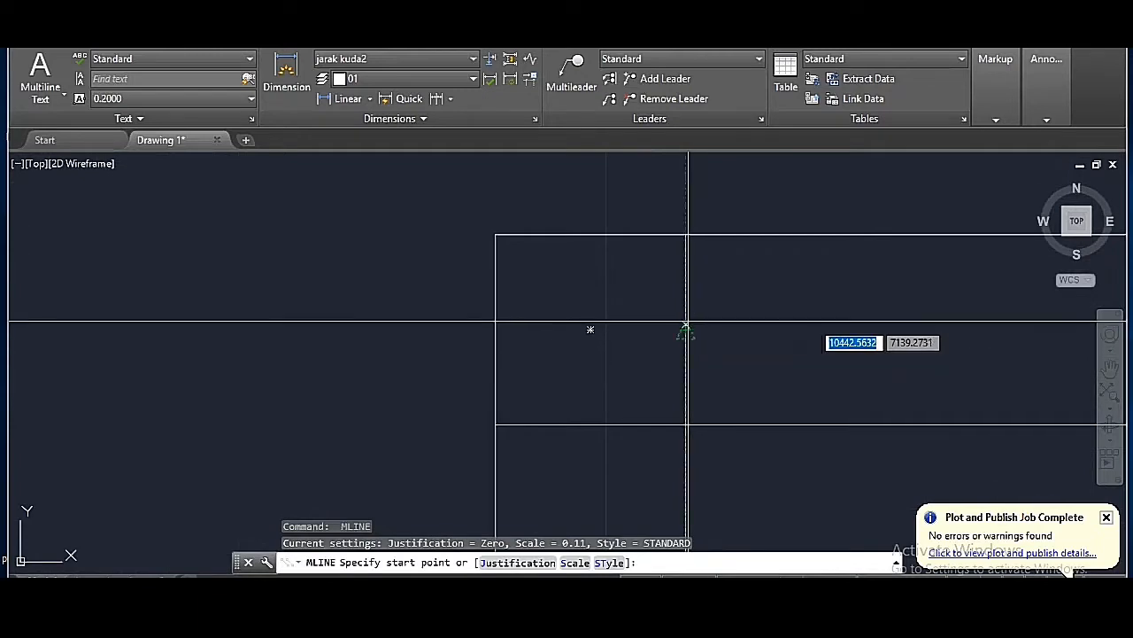
pyautogui.click(590, 330)
pyautogui.scroll(5, 649, 430)
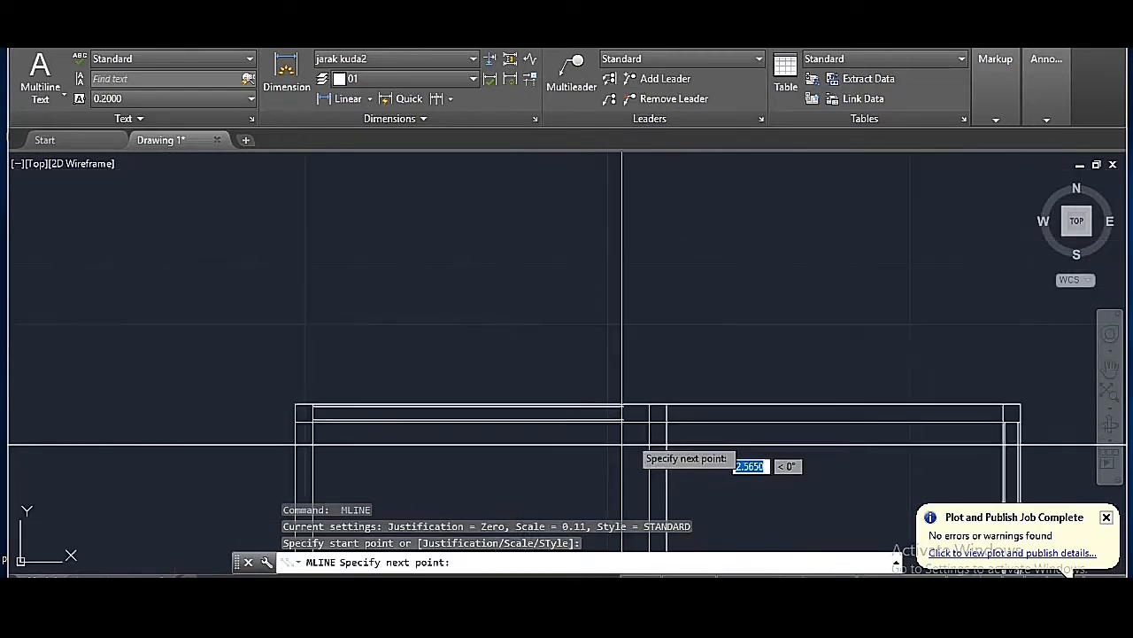
pyautogui.scroll(2, 649, 429)
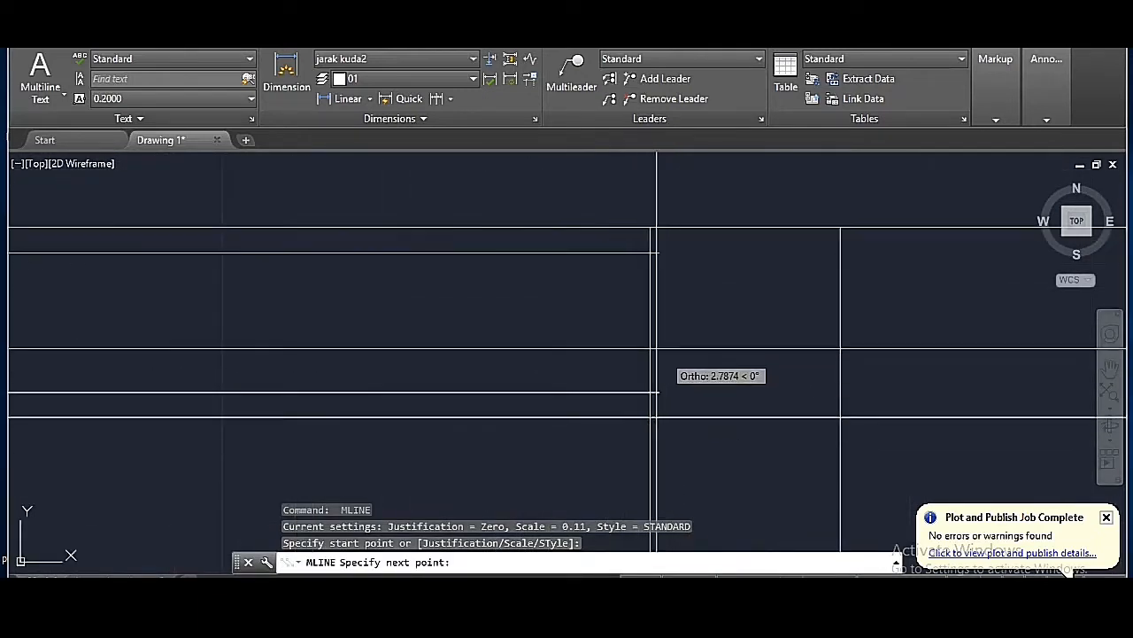
pyautogui.click(745, 323)
pyautogui.scroll(-6, 649, 274)
pyautogui.press('Return')
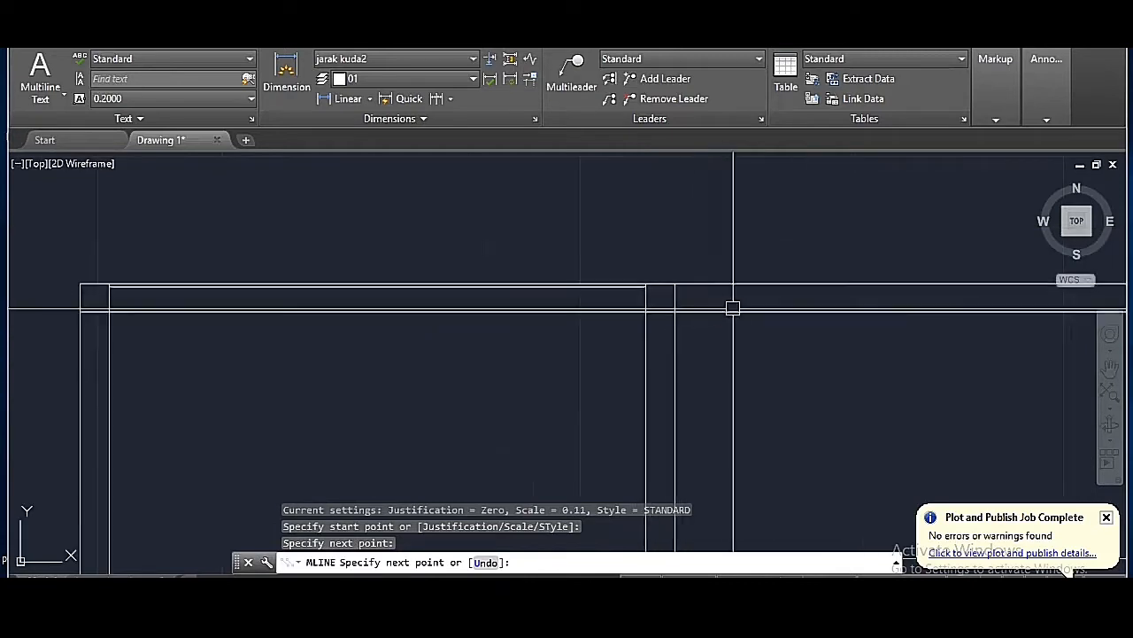
# - Draw a multiline inside the upper outer wall from the middle column to the right corner column
pyautogui.scroll(4, 682, 295)
pyautogui.press('Return')
pyautogui.click(667, 307)
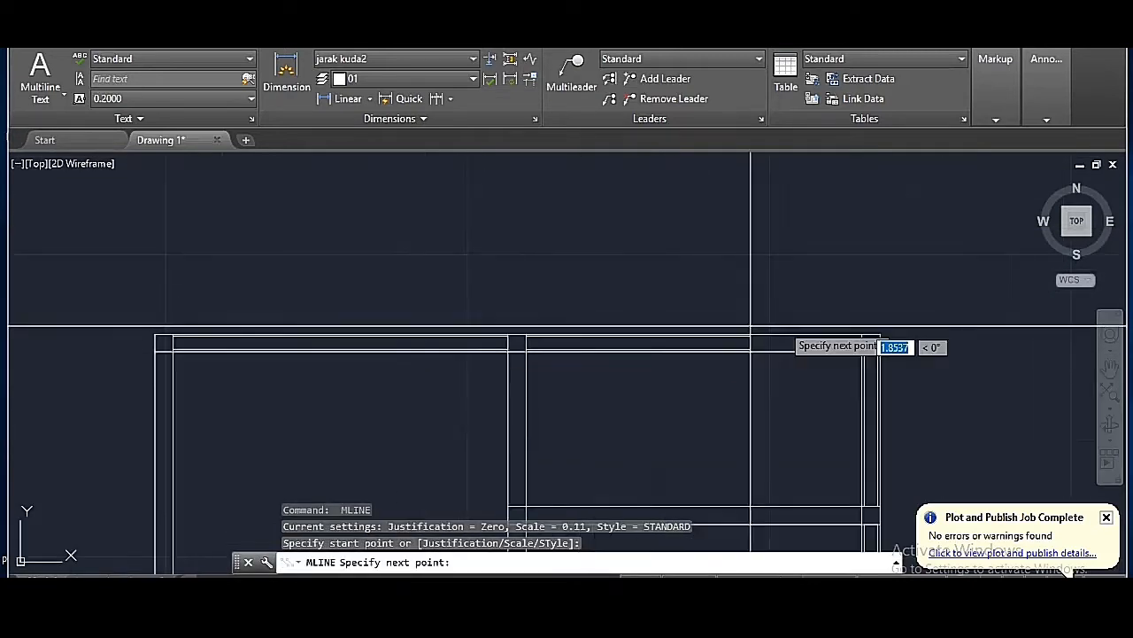
pyautogui.click(872, 311)
pyautogui.press('Return')
pyautogui.scroll(-6, 908, 290)
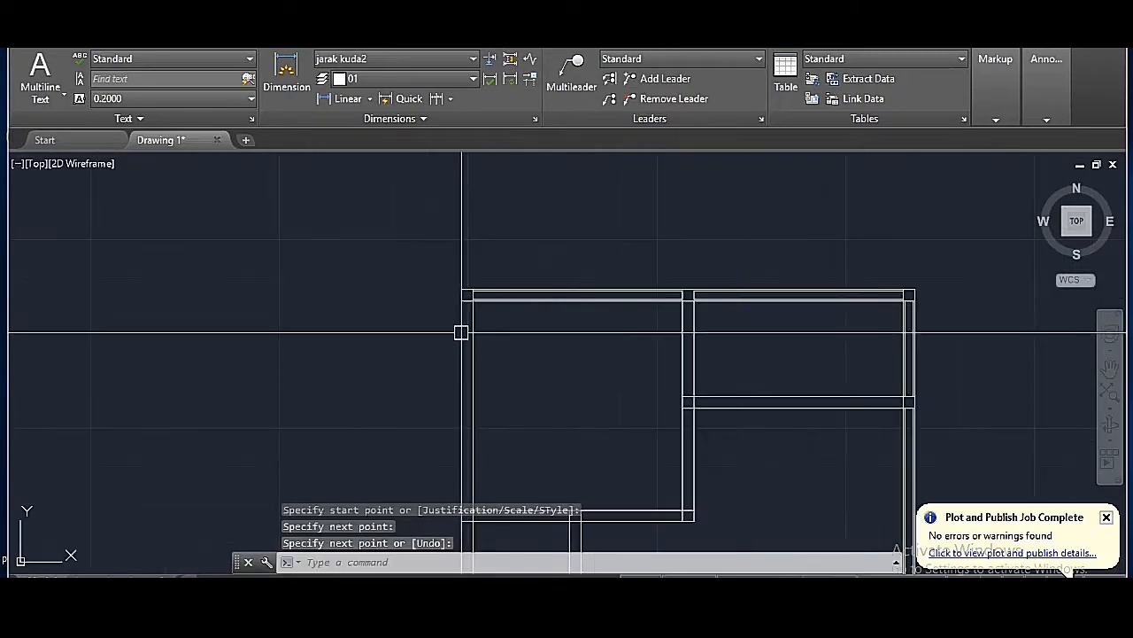
# - Draw a multiline inside the left outer wall from the upper-left corner column down to the upper-left room's lower column
pyautogui.scroll(6, 467, 310)
pyautogui.press('Return')
pyautogui.click(454, 213)
pyautogui.scroll(-6, 540, 246)
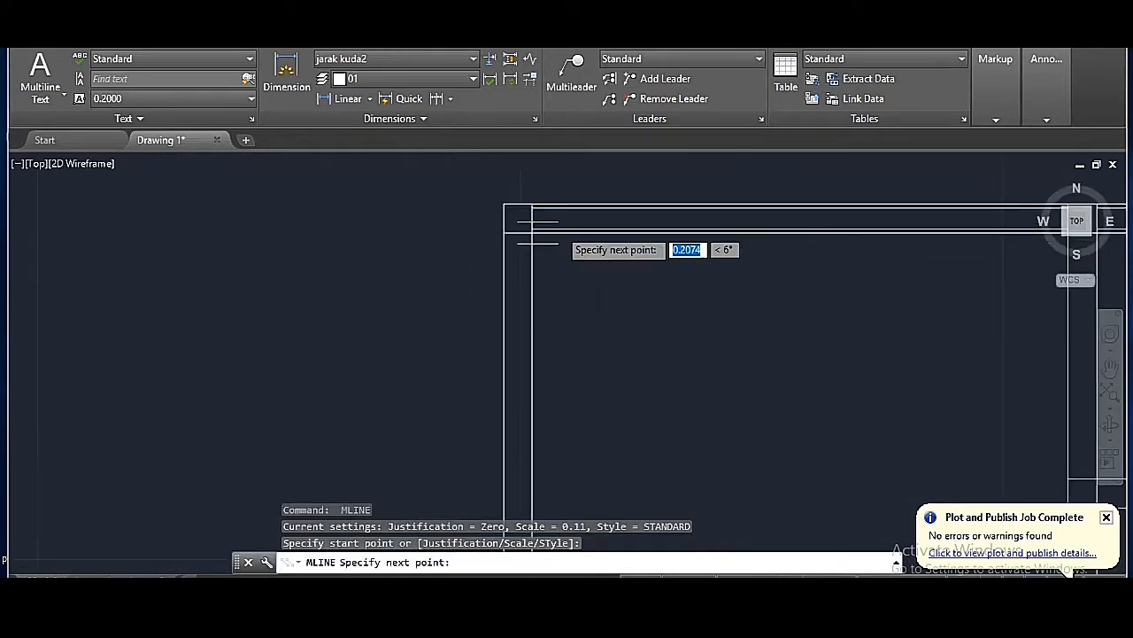
pyautogui.scroll(6, 536, 324)
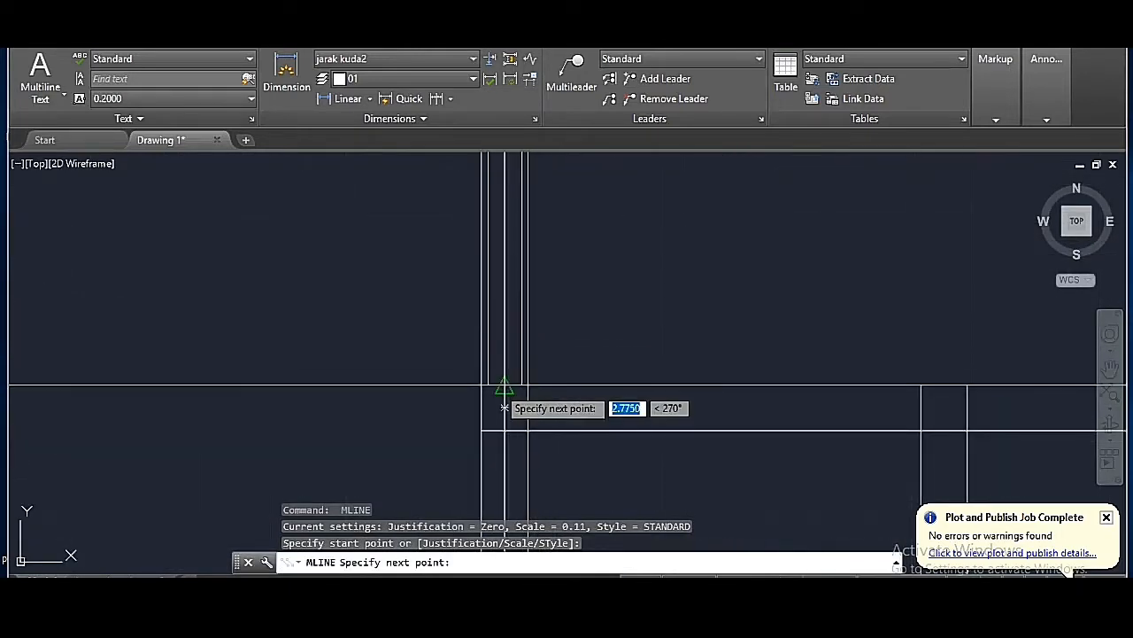
pyautogui.click(504, 385)
pyautogui.press('Return')
# - Draw a multiline inside the left outer wall along the small middle room, between its upper and lower columns
pyautogui.press('Return')
pyautogui.click(504, 431)
pyautogui.scroll(-6, 581, 281)
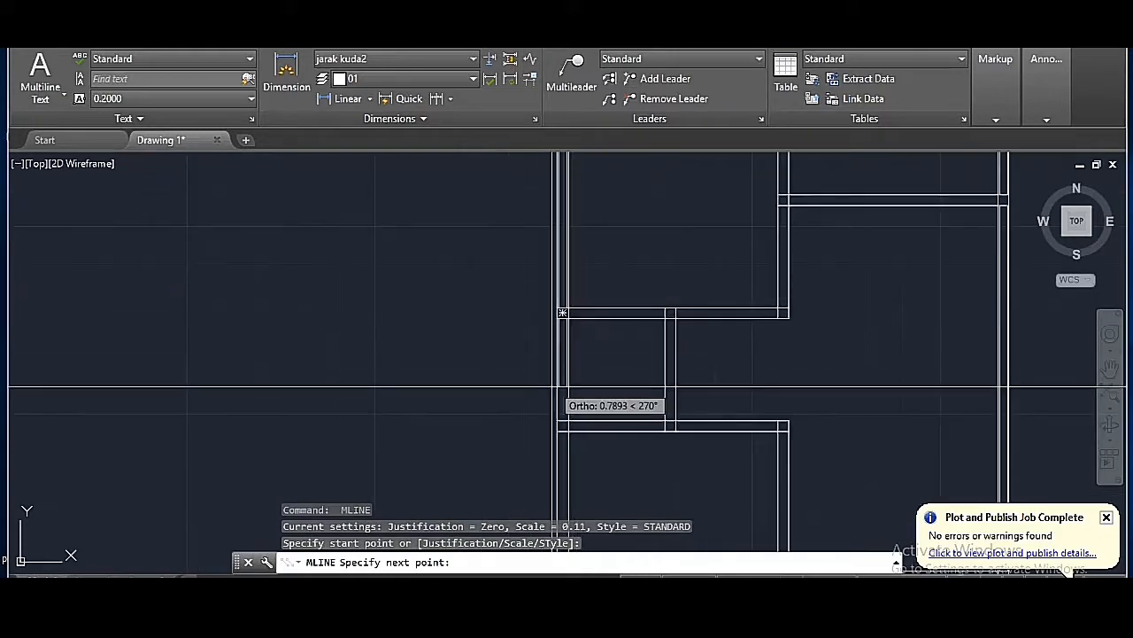
pyautogui.scroll(4, 611, 399)
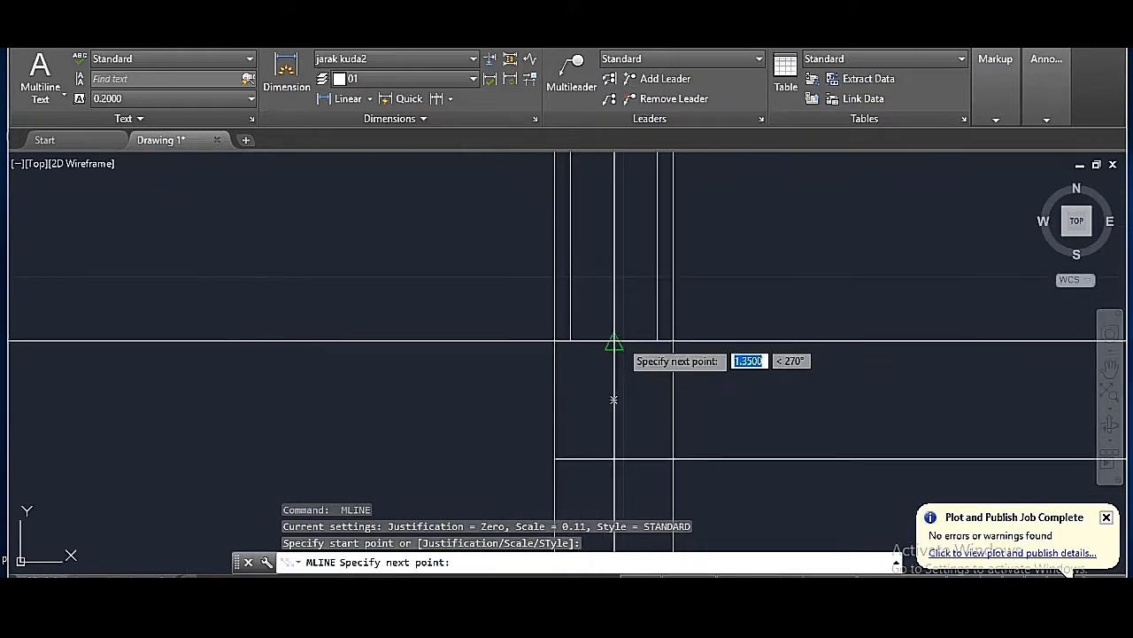
pyautogui.click(614, 400)
pyautogui.press('Return')
# - Draw a multiline inside the left outer wall along the lower-left room, from its upper column to its lower column
pyautogui.press('Return')
pyautogui.click(614, 461)
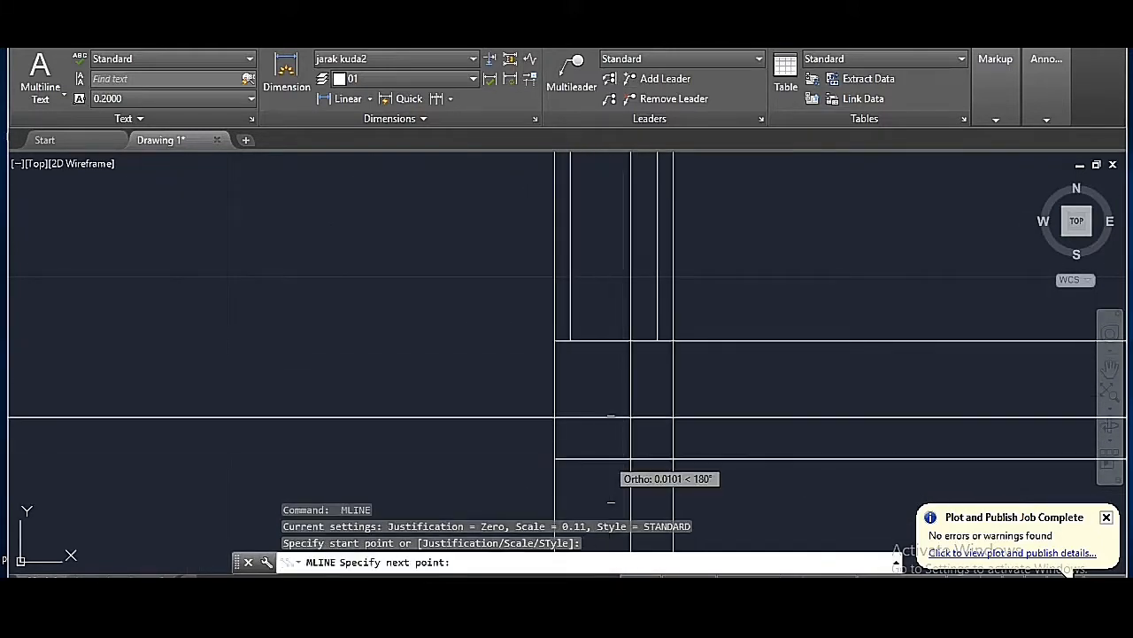
pyautogui.scroll(3, 664, 479)
pyautogui.scroll(7, 672, 467)
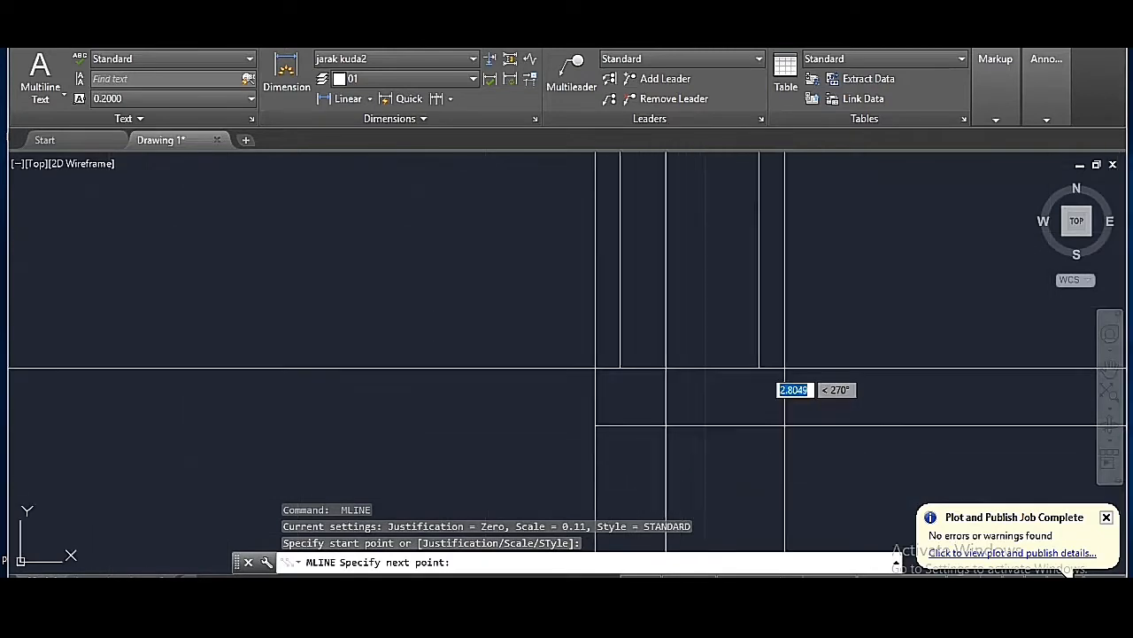
pyautogui.click(704, 460)
pyautogui.press('Return')
# - Draw a multiline inside the left outer wall from the lower-left room's lower column down to the front outline
pyautogui.scroll(-5, 720, 283)
pyautogui.write('ml')
pyautogui.press('Return')
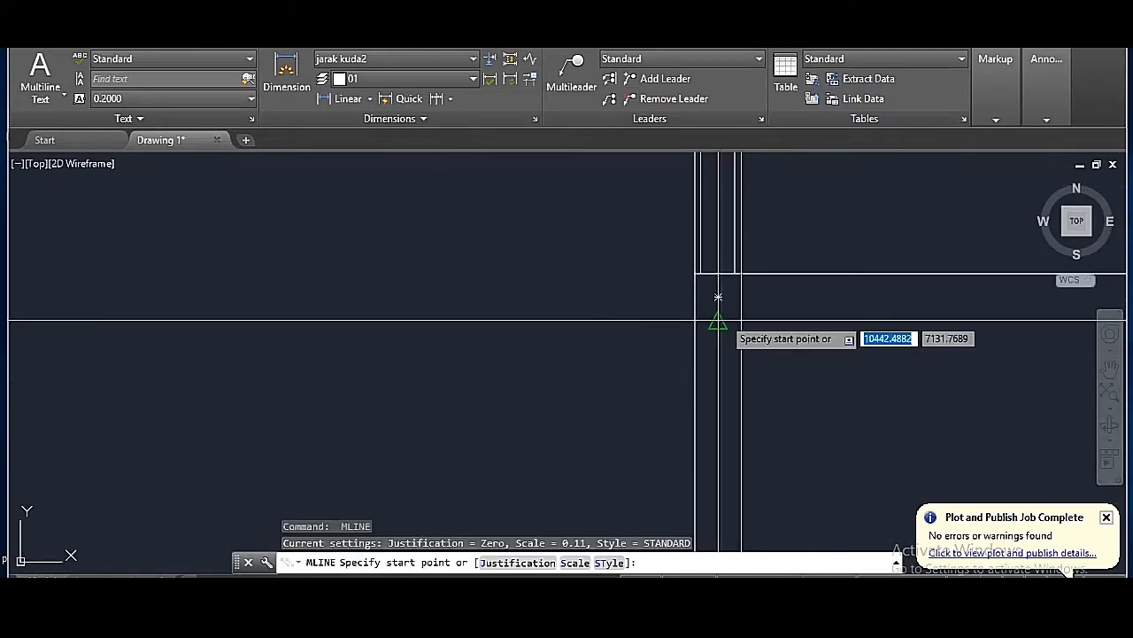
pyautogui.click(720, 298)
pyautogui.scroll(4, 722, 354)
pyautogui.click(714, 338)
pyautogui.press('Return')
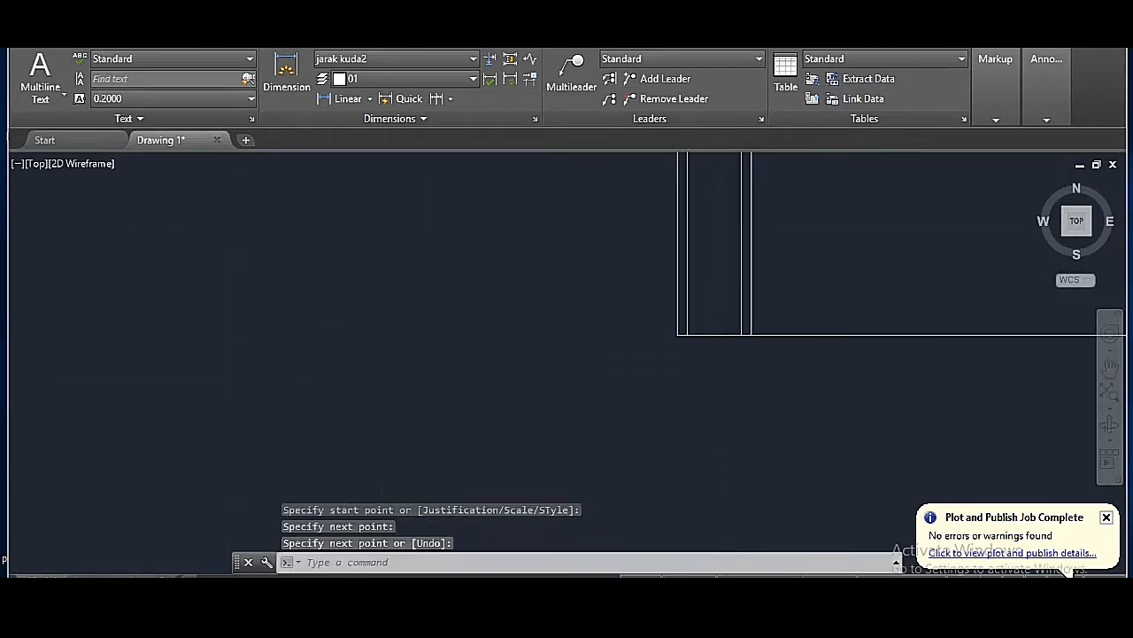
# - Draw a multiline inside the lower-left room's lower wall from its left column to its right column
pyautogui.scroll(-5, 681, 461)
pyautogui.press('Return')
pyautogui.scroll(5, 708, 328)
pyautogui.click(628, 322)
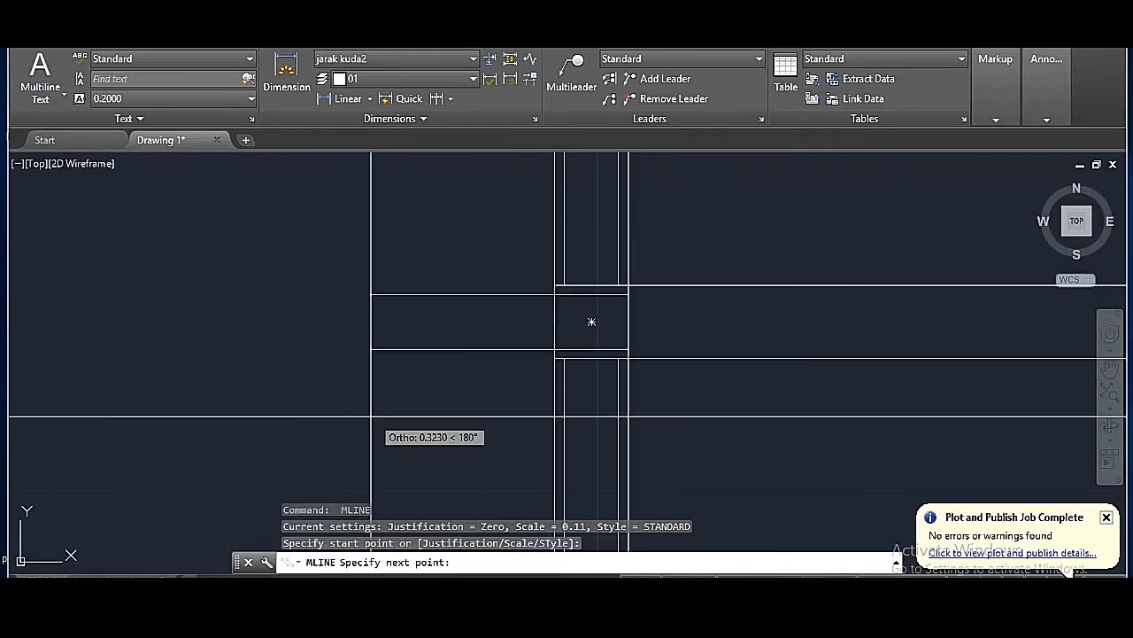
pyautogui.scroll(-5, 372, 415)
pyautogui.scroll(5, 773, 401)
pyautogui.click(780, 370)
pyautogui.press('Return')
# - Draw a multiline inside the lower-left room's right wall from its lower column up to the lower cross wall's column
pyautogui.press('Return')
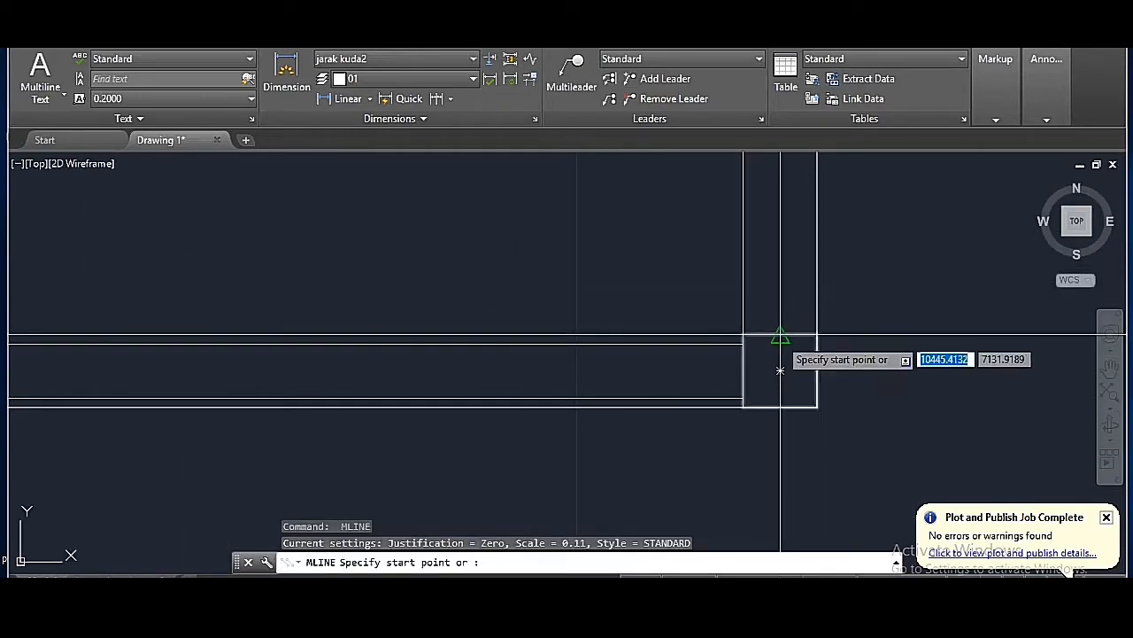
pyautogui.click(779, 369)
pyautogui.scroll(-3, 780, 372)
pyautogui.scroll(4, 829, 430)
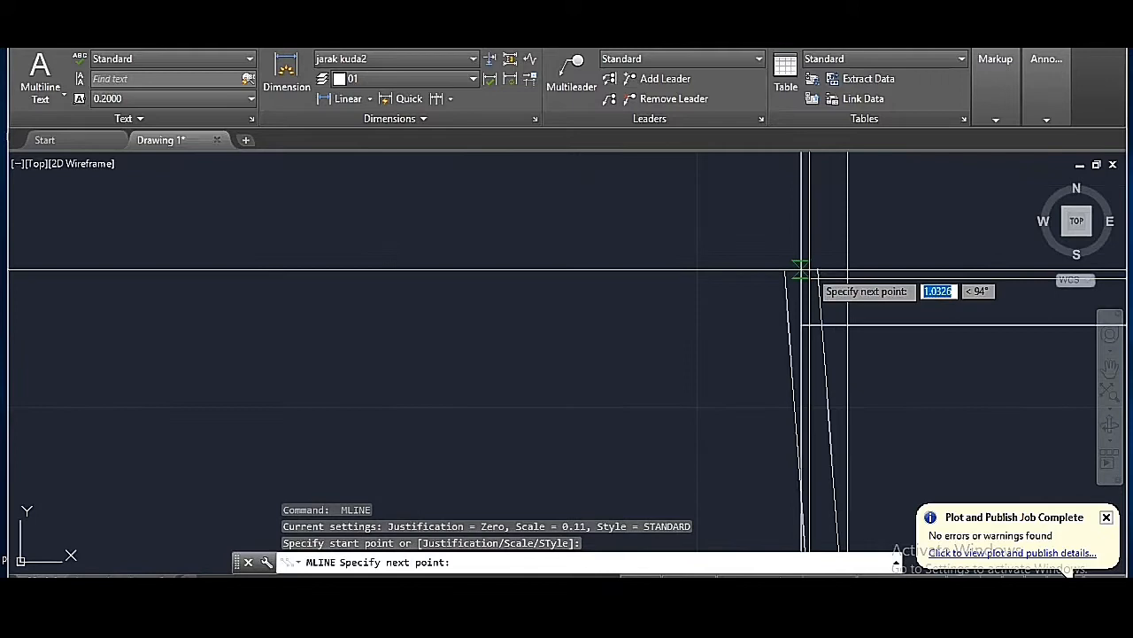
pyautogui.click(825, 324)
pyautogui.press('Return')
# - Draw a multiline inside the lower-left room's right wall from the lower cross wall's column up to the room's upper-right column
pyautogui.scroll(-4, 823, 321)
pyautogui.press('Return')
pyautogui.scroll(2, 822, 321)
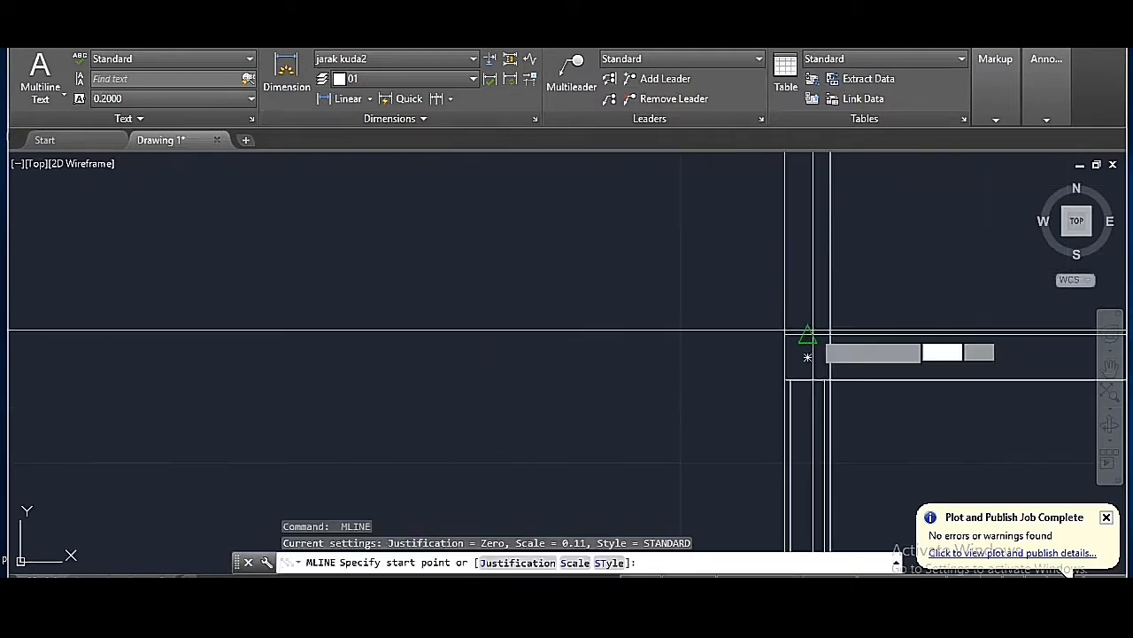
pyautogui.click(812, 330)
pyautogui.scroll(-5, 812, 330)
pyautogui.scroll(2, 810, 258)
pyautogui.scroll(-4, 809, 256)
pyautogui.scroll(6, 808, 212)
pyautogui.scroll(-3, 788, 222)
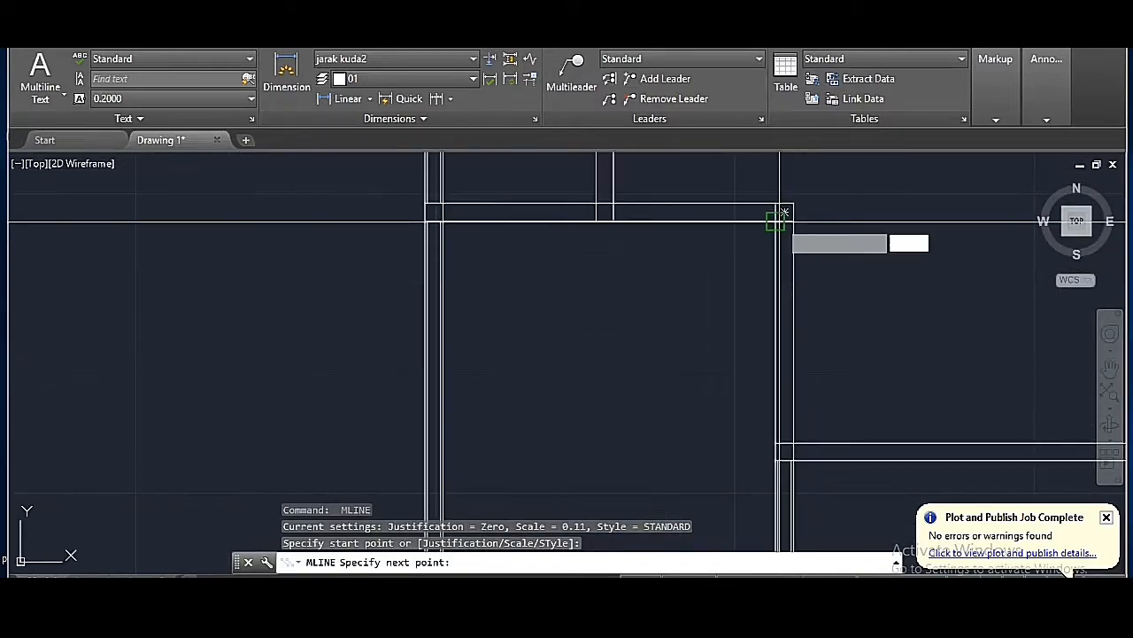
pyautogui.scroll(3, 779, 221)
pyautogui.click(794, 223)
pyautogui.press('Return')
# - Draw a multiline inside the lower-left room's upper wall from its upper-right column to the partition column
pyautogui.press('Return')
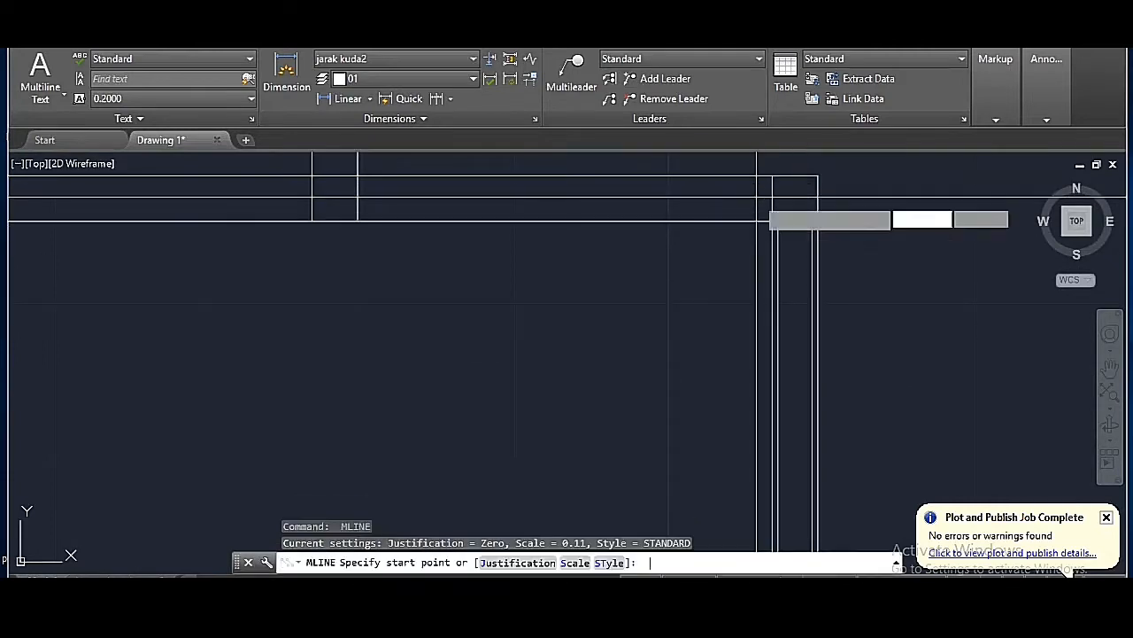
pyautogui.click(794, 198)
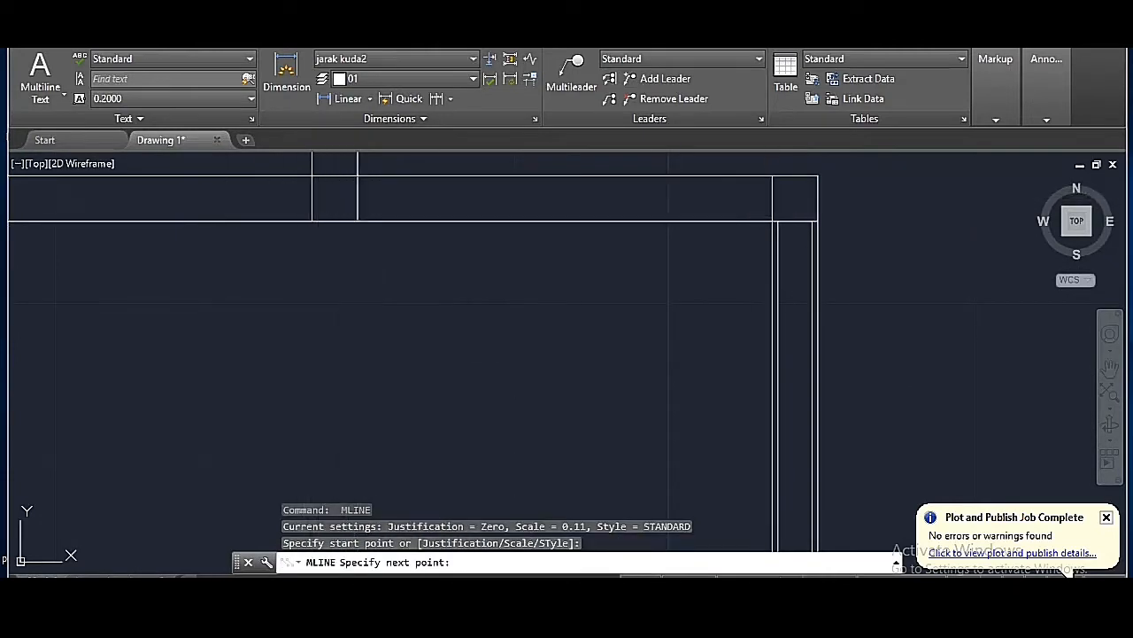
pyautogui.click(335, 197)
pyautogui.press('Return')
# - Draw a multiline inside the lower-left room's upper wall from the partition column to the left outer wall's column
pyautogui.press('Return')
pyautogui.click(311, 197)
pyautogui.scroll(-5, 863, 339)
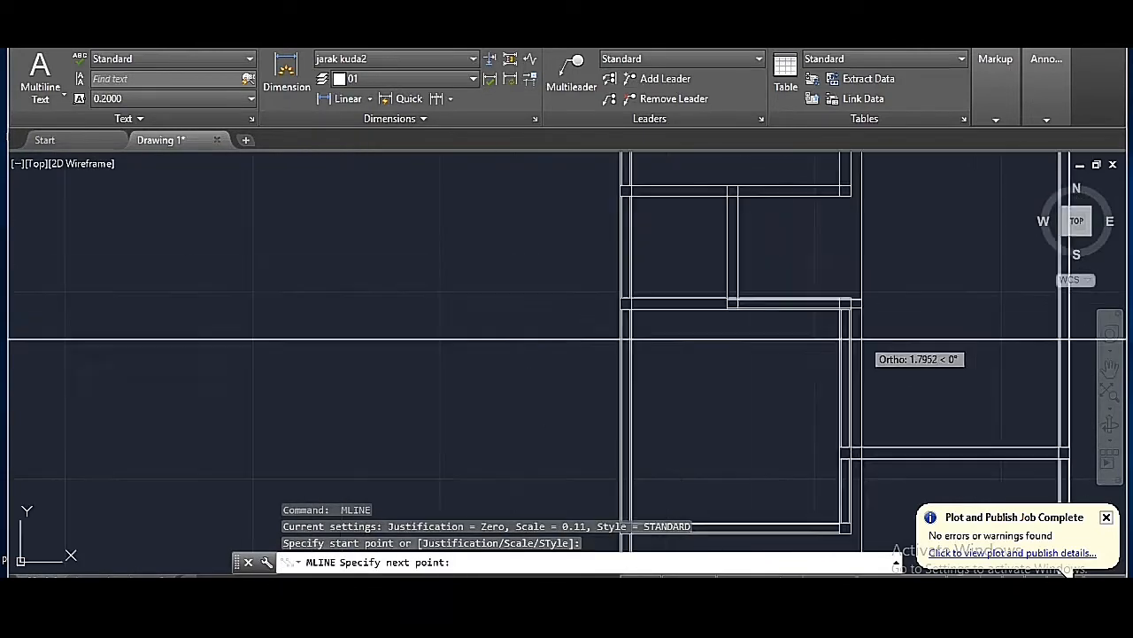
pyautogui.scroll(4, 540, 314)
pyautogui.click(718, 282)
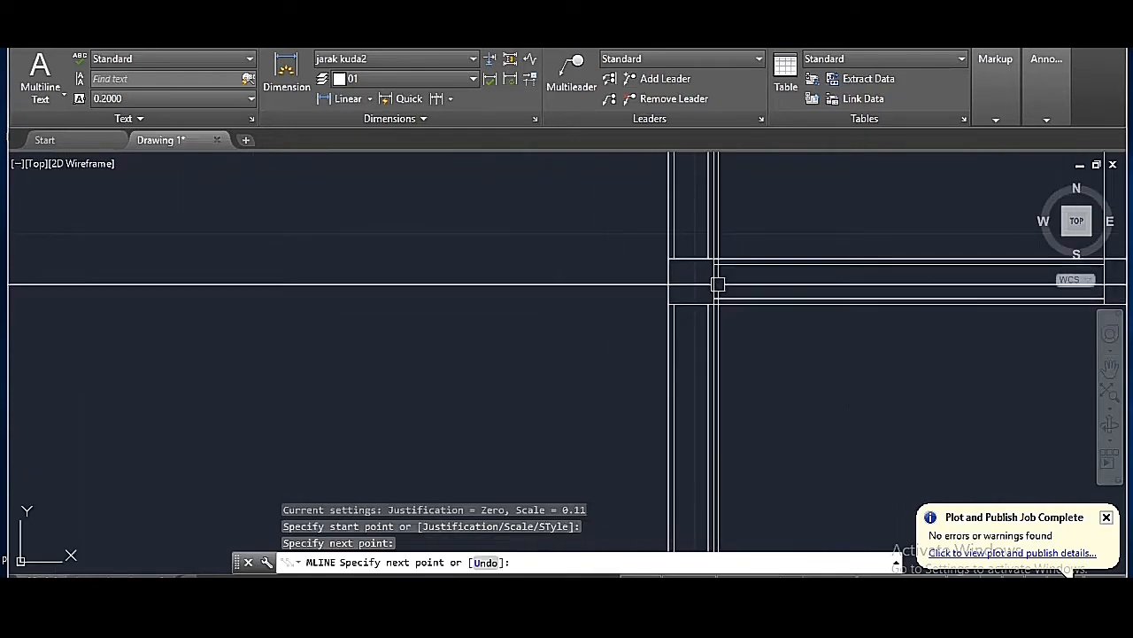
pyautogui.press('Return')
# - Draw a multiline inside the short vertical partition from its lower column up to its column at the upper-left room's lower wall
pyautogui.scroll(-6, 715, 303)
pyautogui.scroll(6, 836, 276)
pyautogui.press('Return')
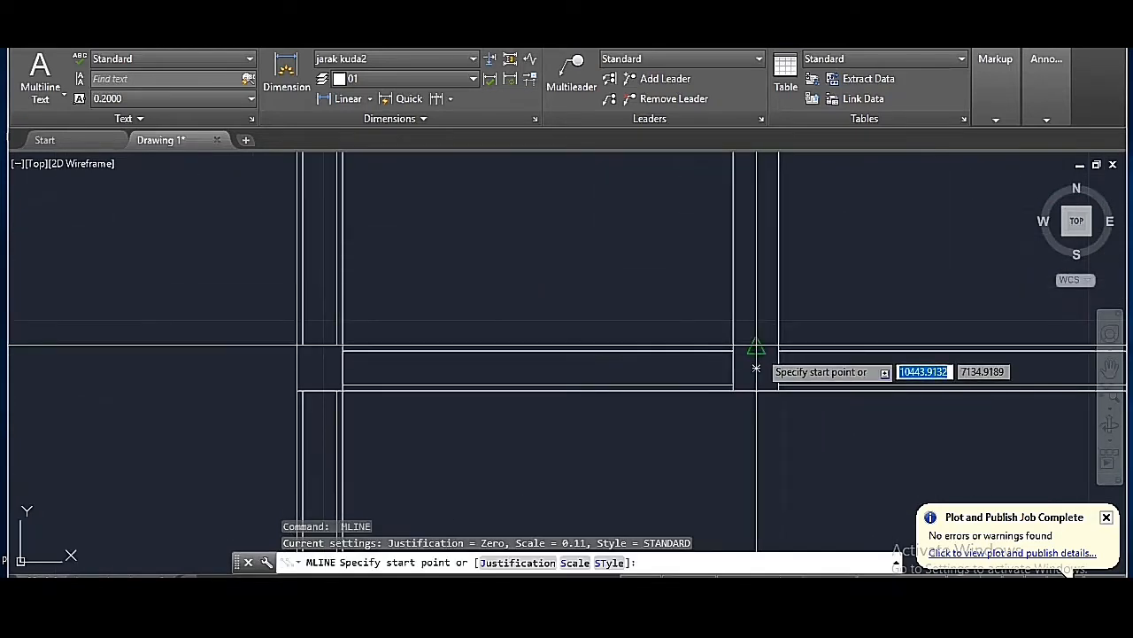
pyautogui.click(756, 346)
pyautogui.scroll(-6, 754, 406)
pyautogui.scroll(4, 751, 310)
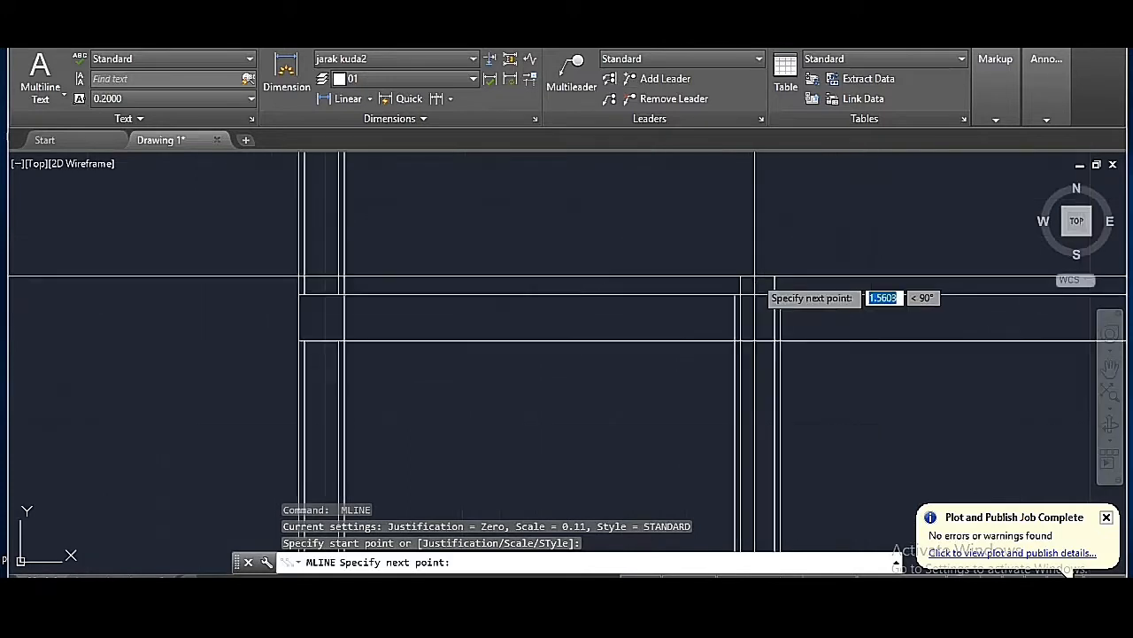
pyautogui.click(758, 317)
pyautogui.press('Return')
# - Draw a multiline inside the upper-left room's lower wall from the left outer column to the partition column
pyautogui.press('Return')
pyautogui.click(341, 317)
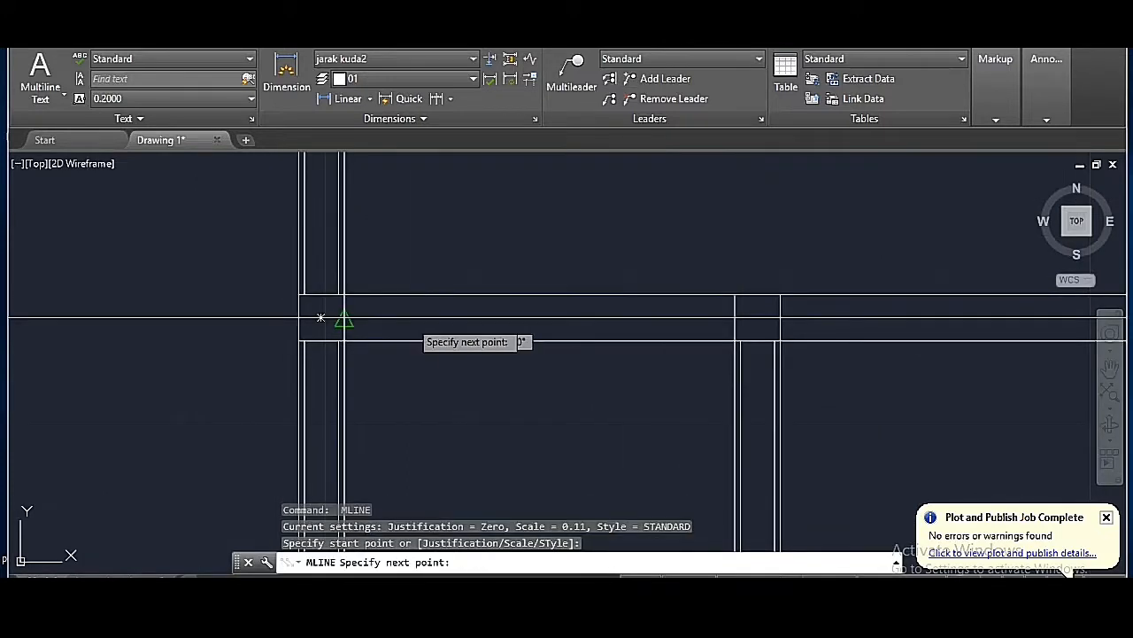
pyautogui.click(735, 317)
pyautogui.press('Return')
# - Draw a multiline inside the upper-left room's lower wall from the partition column to the room's lower-right column
pyautogui.press('Return')
pyautogui.click(781, 319)
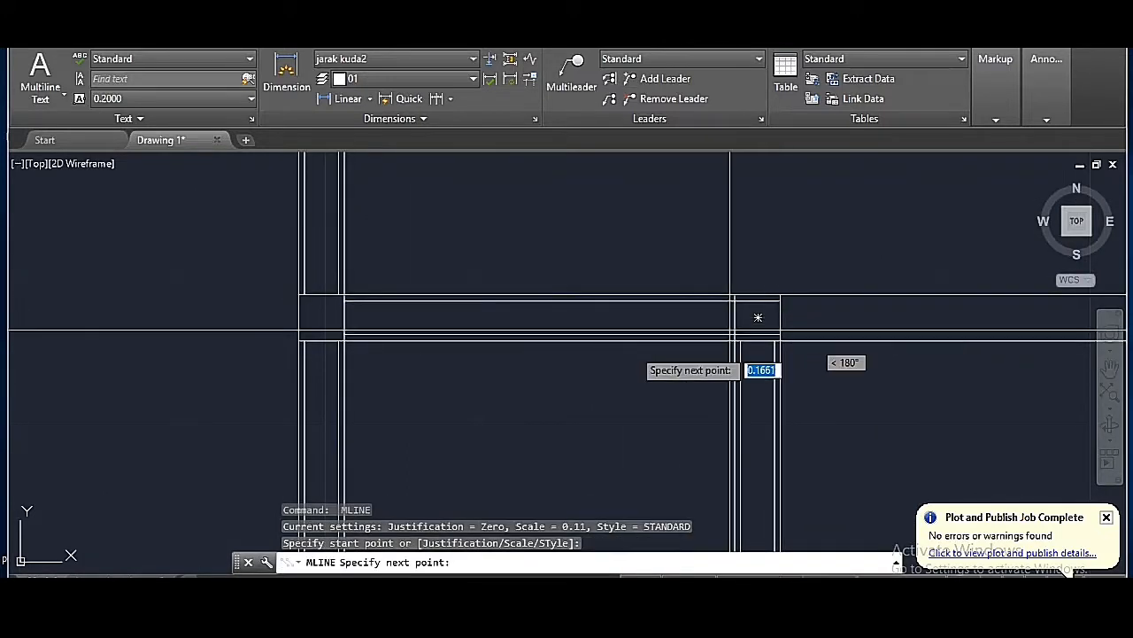
pyautogui.scroll(-6, 541, 359)
pyautogui.scroll(6, 708, 356)
pyautogui.click(674, 339)
pyautogui.press('Return')
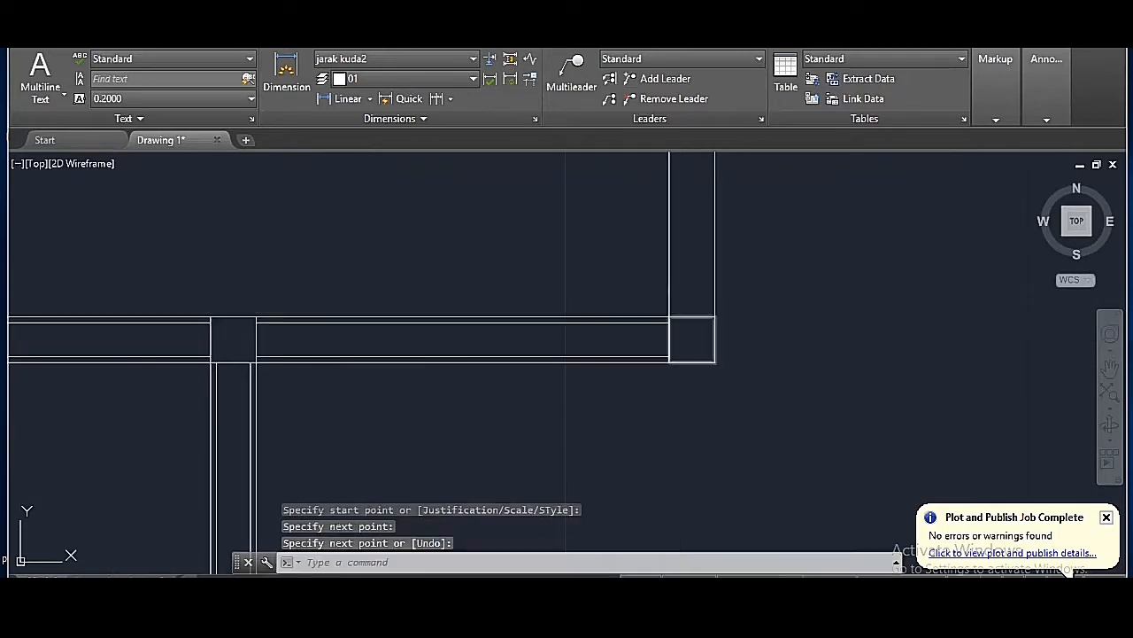
# - Draw a multiline inside the upper-left room's right wall from its lower-right column up to the upper cross wall's column
pyautogui.press('Return')
pyautogui.click(691, 340)
pyautogui.scroll(-3, 691, 339)
pyautogui.scroll(5, 722, 323)
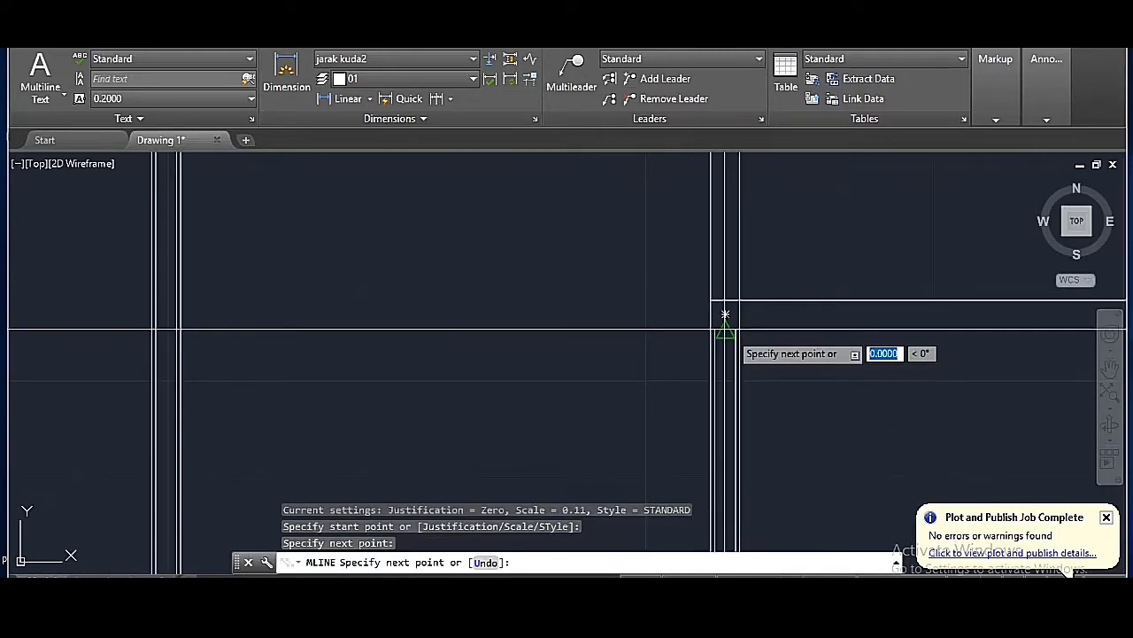
pyautogui.press('Return')
# - Draw a multiline inside the upper-left room's right wall from the upper cross wall's column up to the top wall's column
pyautogui.press('Return')
pyautogui.click(726, 305)
pyautogui.scroll(-4, 731, 297)
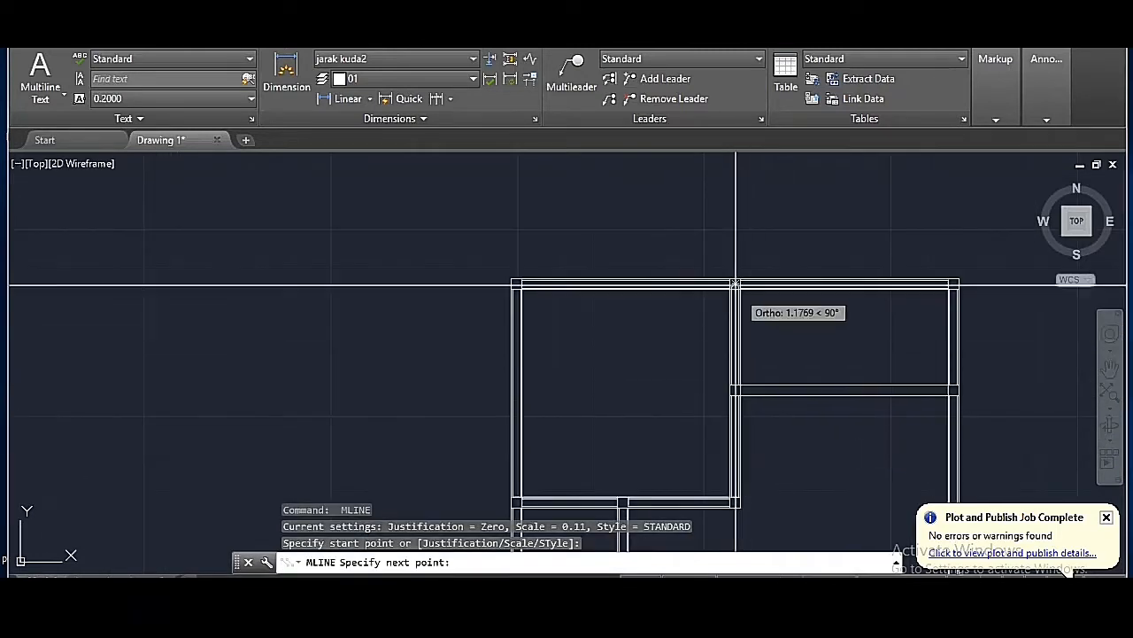
pyautogui.scroll(5, 734, 285)
pyautogui.press('Return')
# - Draw a multiline inside the upper cross wall from its left column to the right outer wall's column
pyautogui.scroll(-4, 729, 310)
pyautogui.scroll(4, 709, 398)
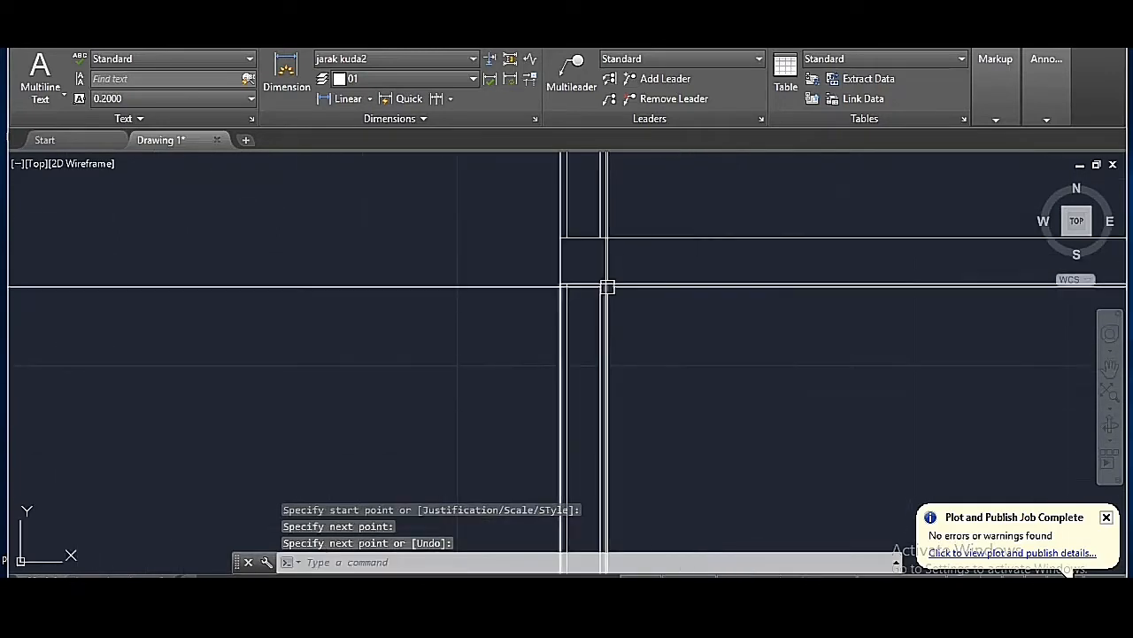
pyautogui.press('Return')
pyautogui.click(607, 261)
pyautogui.scroll(-4, 618, 294)
pyautogui.scroll(5, 978, 286)
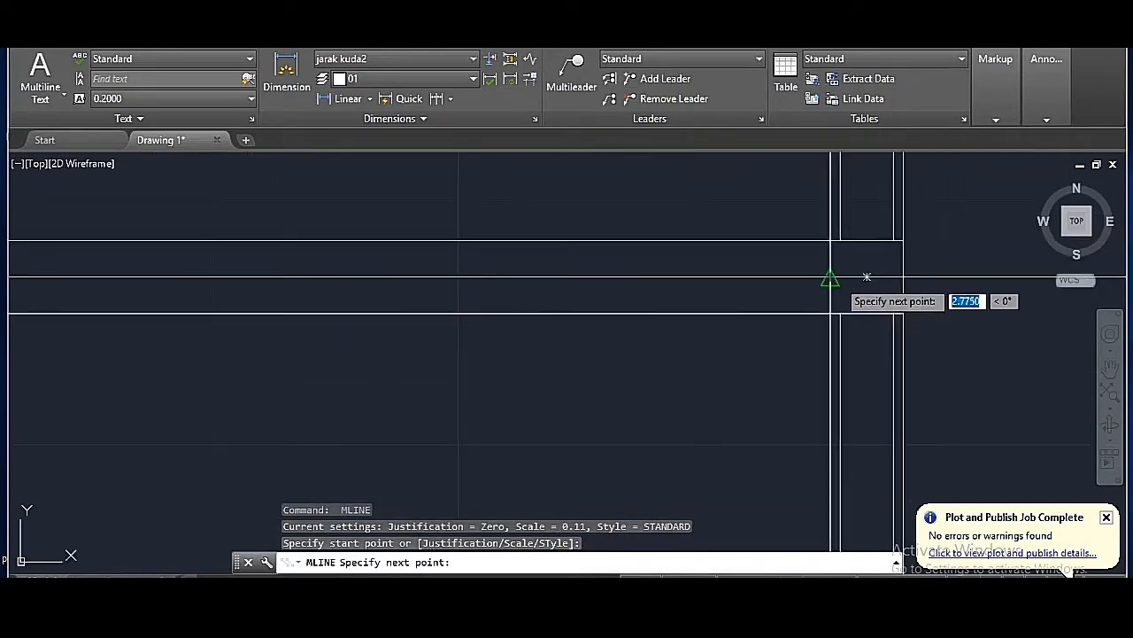
pyautogui.click(830, 278)
pyautogui.press('Return')
# - Draw a multiline inside the lower cross wall from its left column to the right outer wall's column
pyautogui.scroll(-8, 773, 257)
pyautogui.scroll(10, 686, 512)
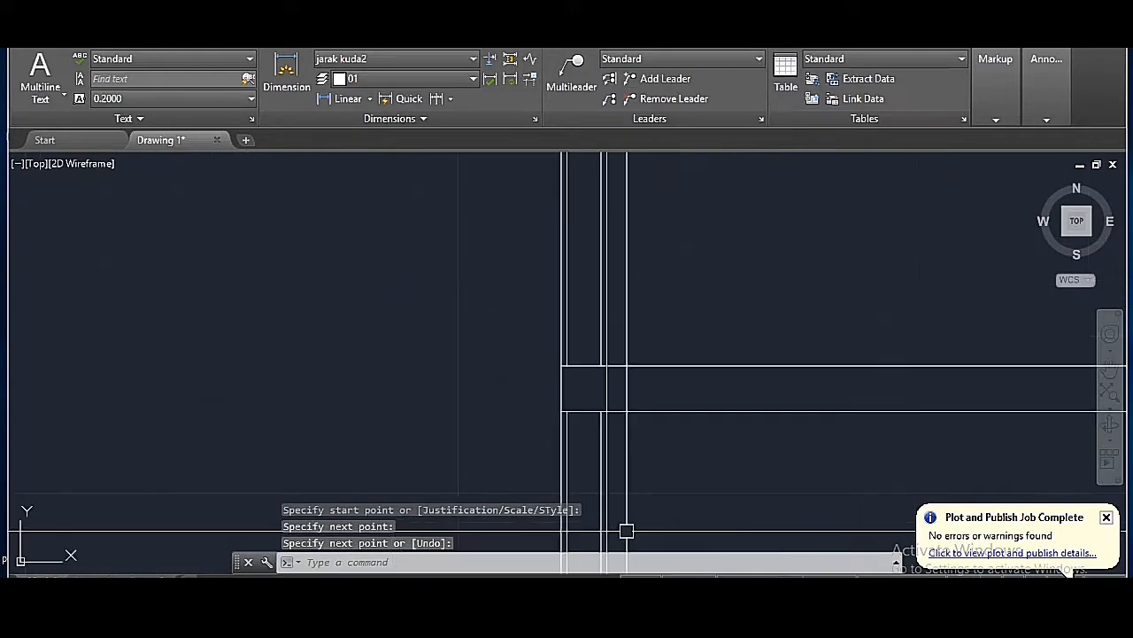
pyautogui.press('Return')
pyautogui.click(558, 307)
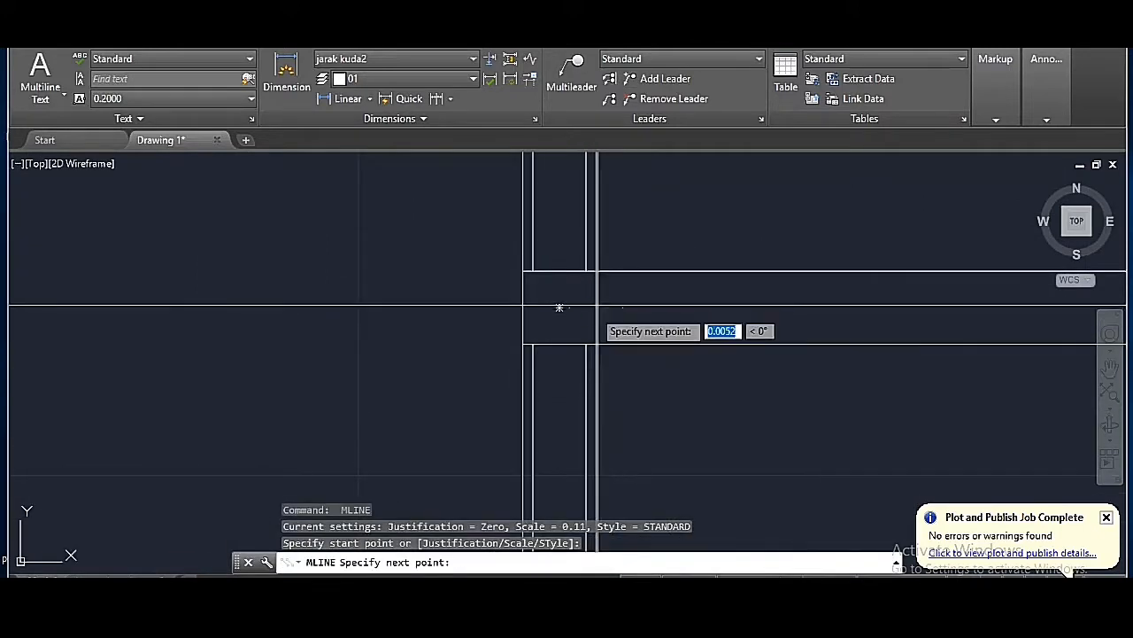
pyautogui.scroll(-5, 929, 328)
pyautogui.scroll(5, 896, 316)
pyautogui.click(896, 316)
pyautogui.press('Return')
pyautogui.scroll(-7, 853, 321)
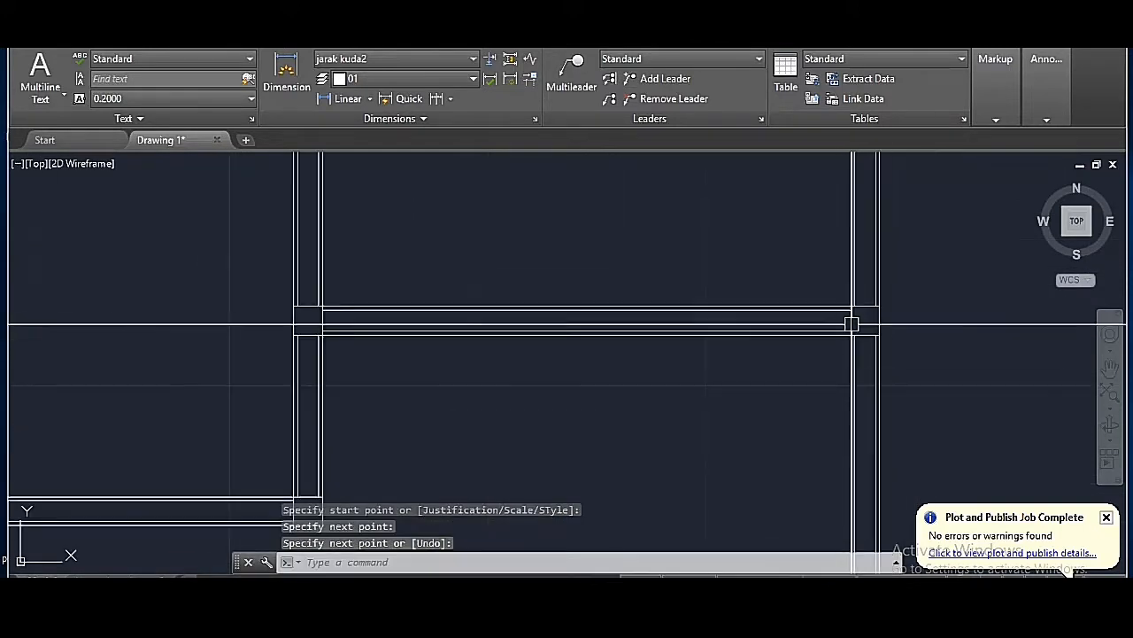
# - Select the wall multilines throughout the floor plan, from the front walls up to the top wall, and explode them
pyautogui.scroll(-4, 678, 327)
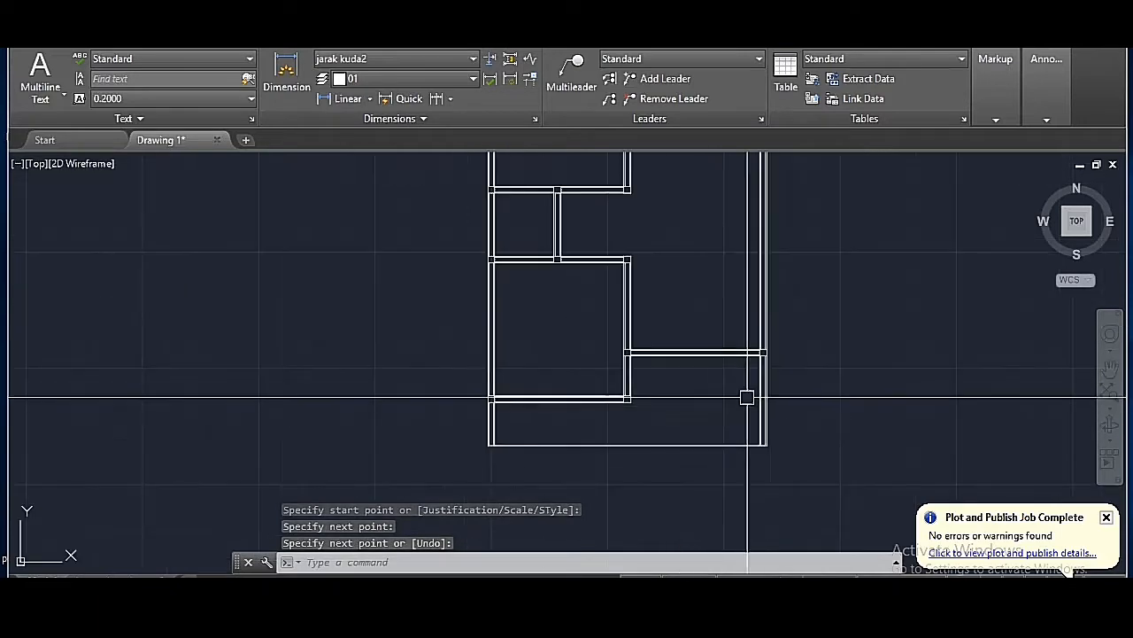
pyautogui.click(825, 416)
pyautogui.click(372, 434)
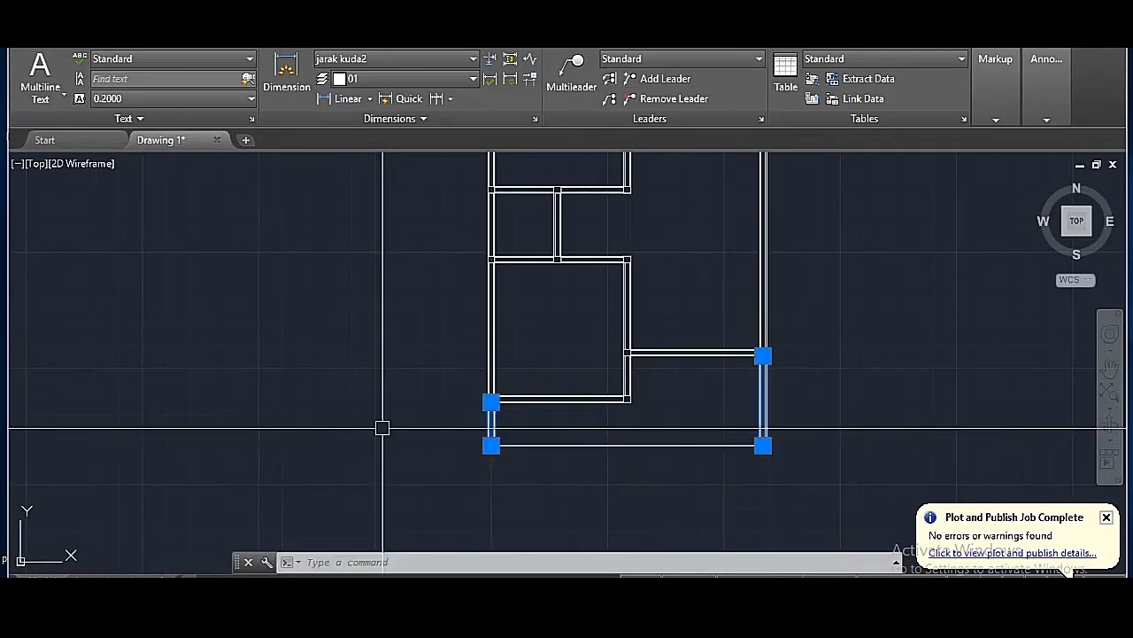
pyautogui.click(460, 308)
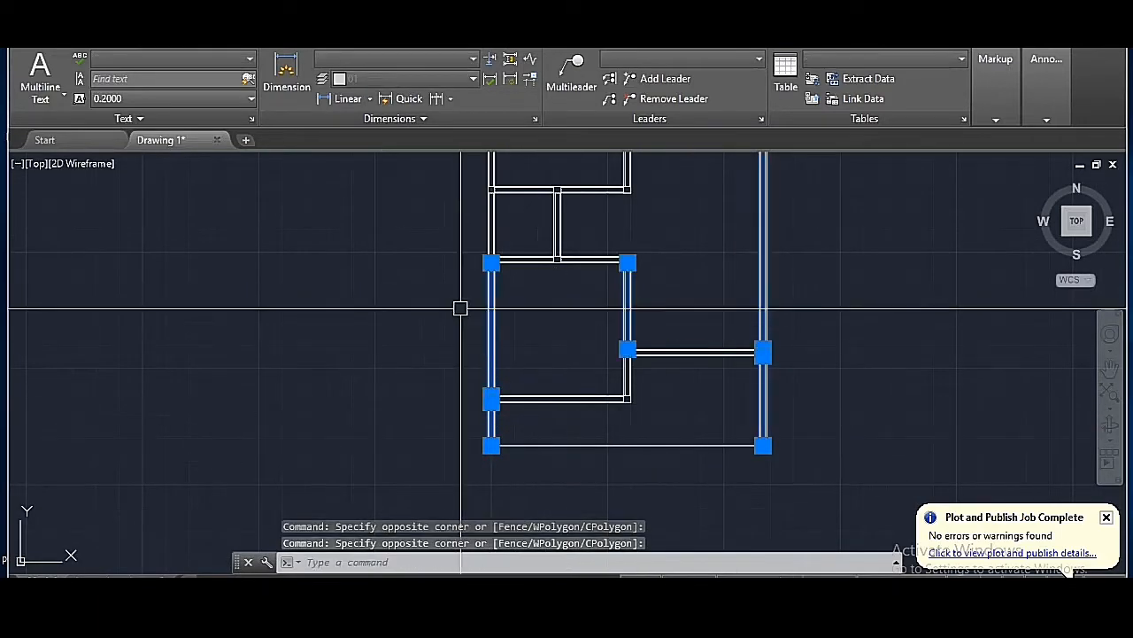
pyautogui.scroll(2, 648, 381)
pyautogui.click(653, 381)
pyautogui.click(533, 372)
pyautogui.click(505, 390)
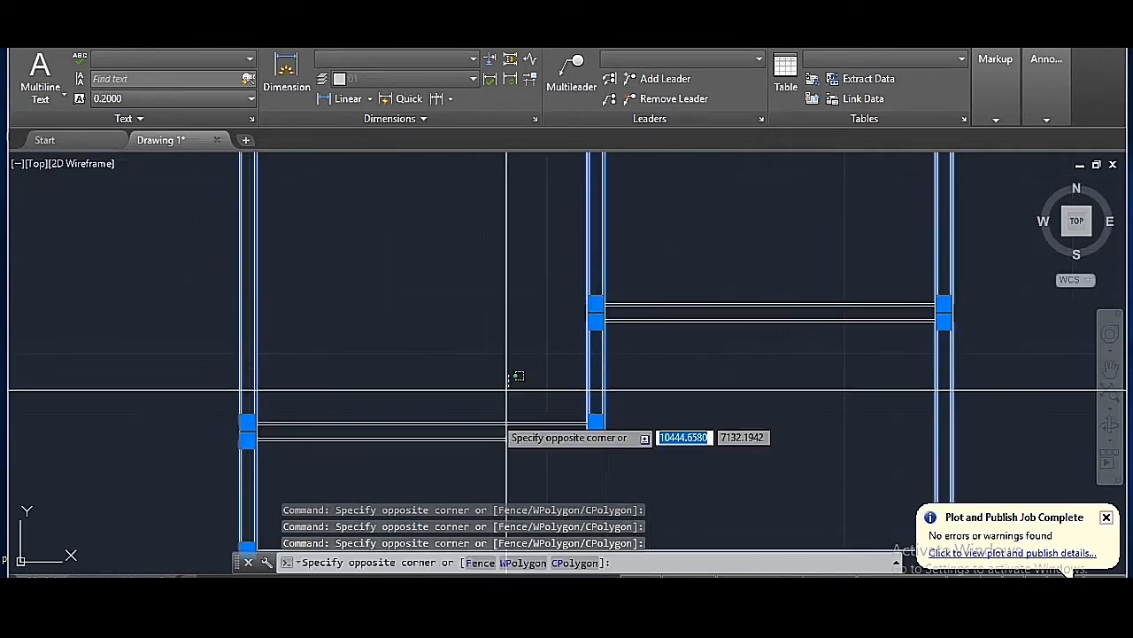
pyautogui.click(484, 463)
pyautogui.click(922, 345)
pyautogui.click(860, 254)
pyautogui.scroll(-4, 814, 472)
pyautogui.scroll(4, 685, 317)
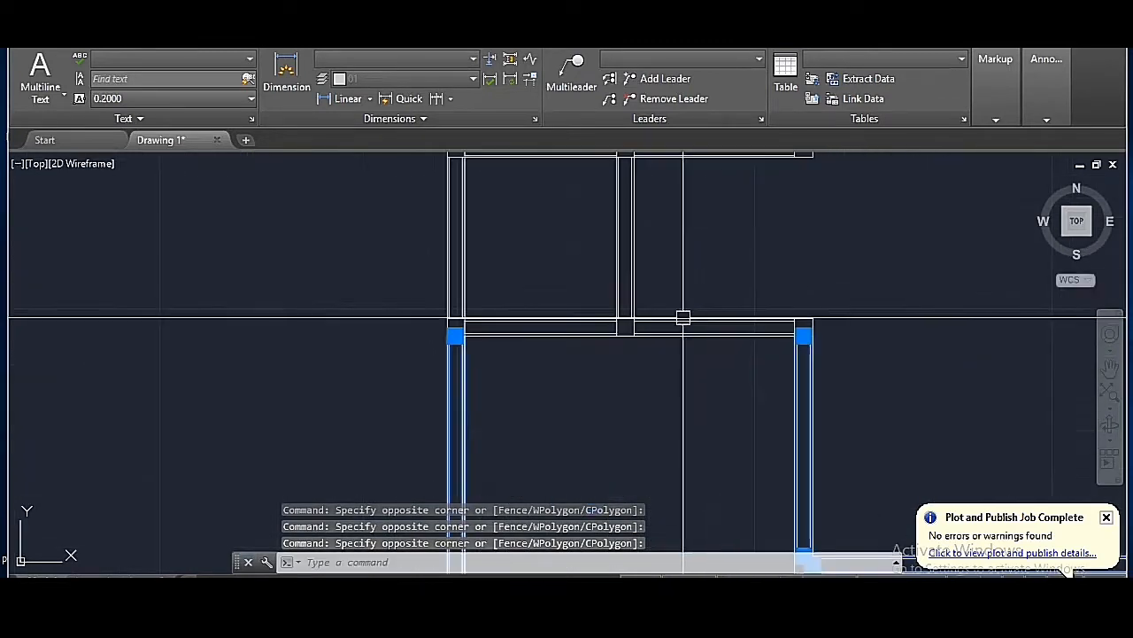
pyautogui.click(706, 369)
pyautogui.click(676, 280)
pyautogui.click(541, 247)
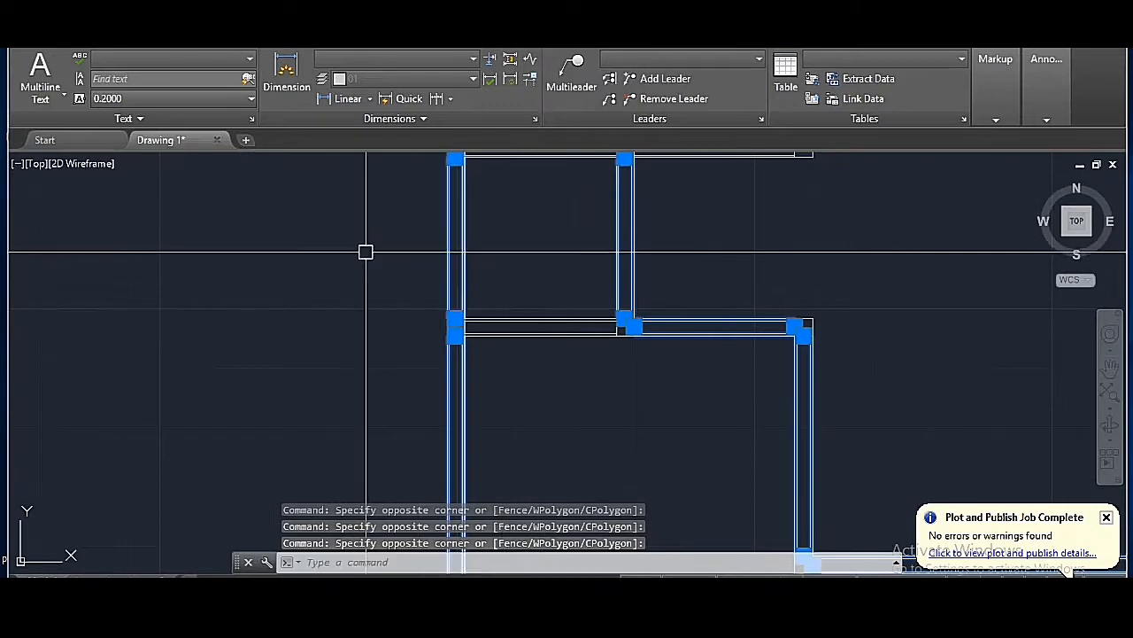
pyautogui.scroll(-3, 546, 374)
pyautogui.scroll(3, 592, 278)
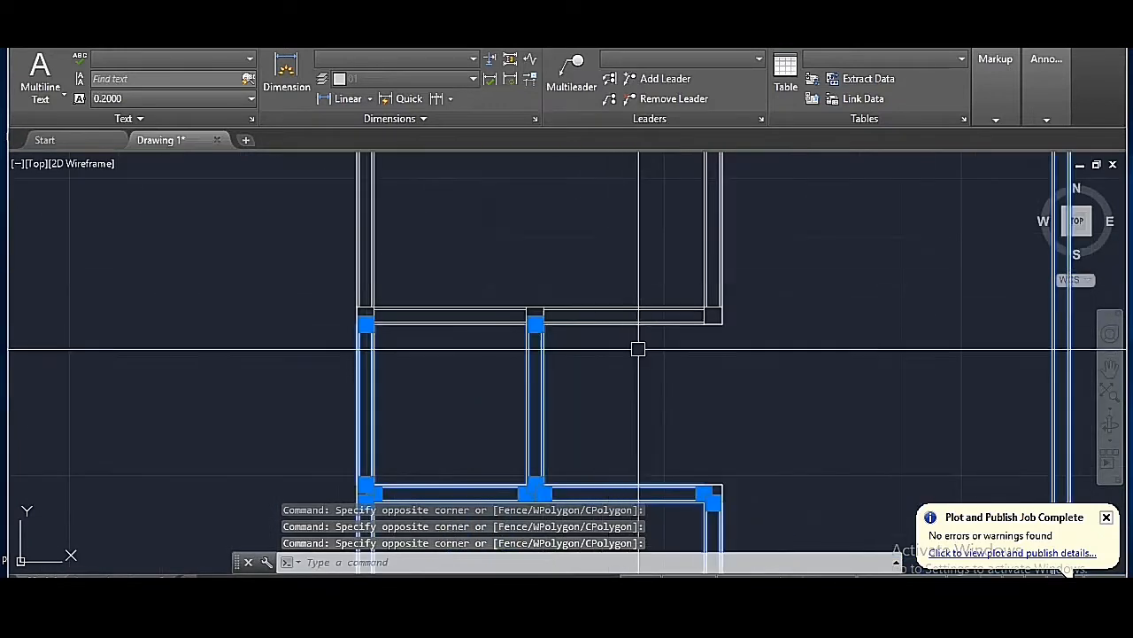
pyautogui.click(488, 349)
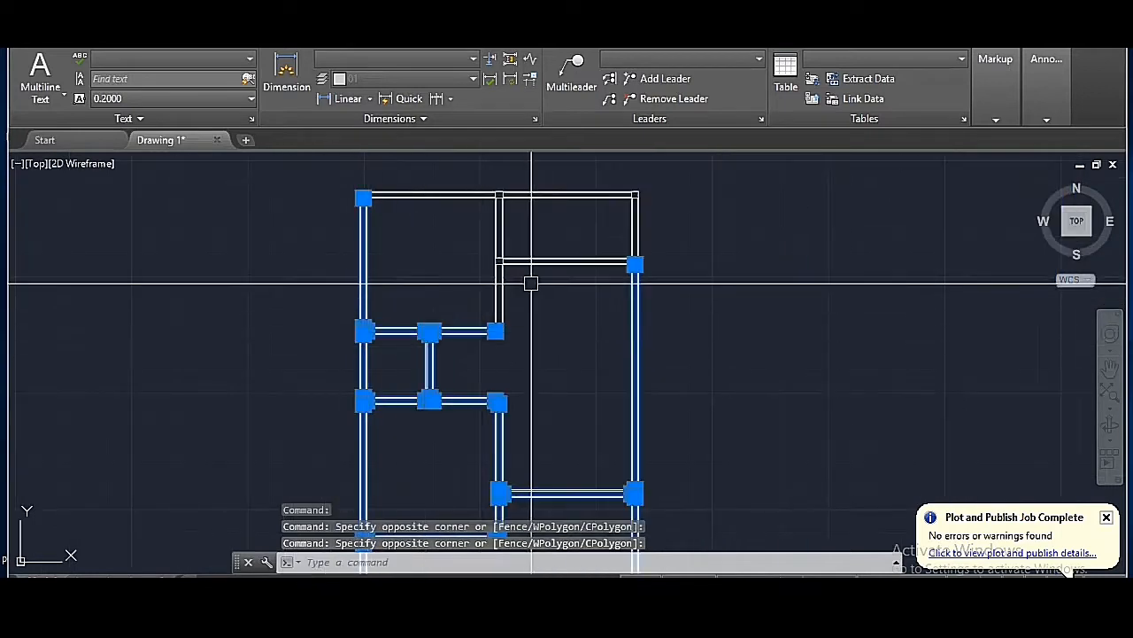
pyautogui.click(532, 284)
pyautogui.click(491, 289)
pyautogui.click(556, 174)
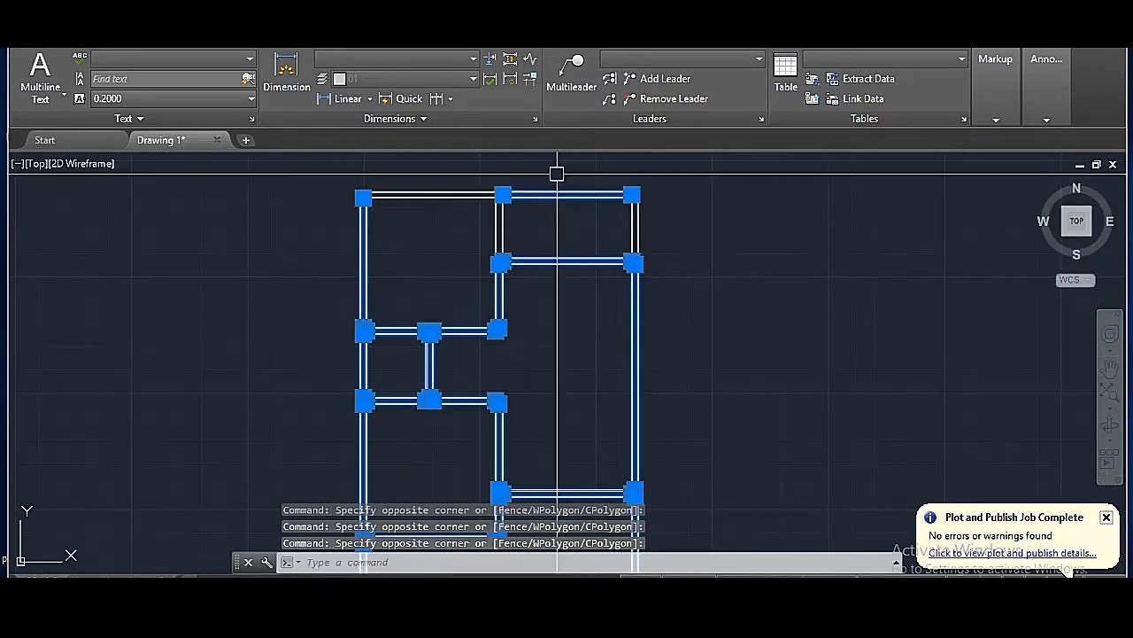
pyautogui.click(670, 233)
pyautogui.click(439, 235)
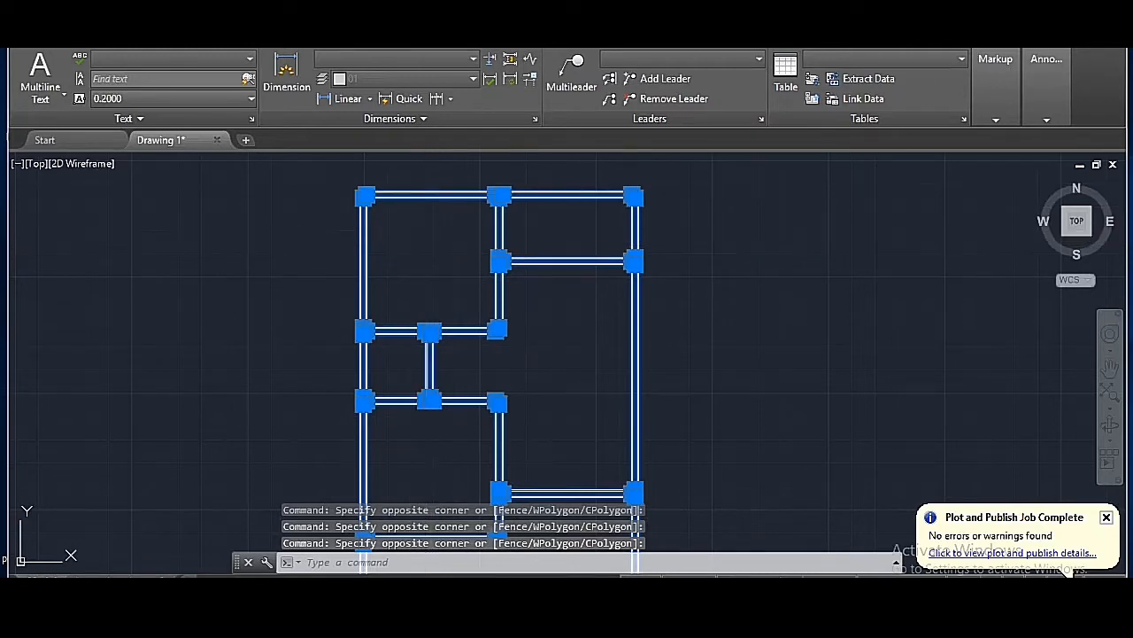
pyautogui.write('x')
pyautogui.press('Return')
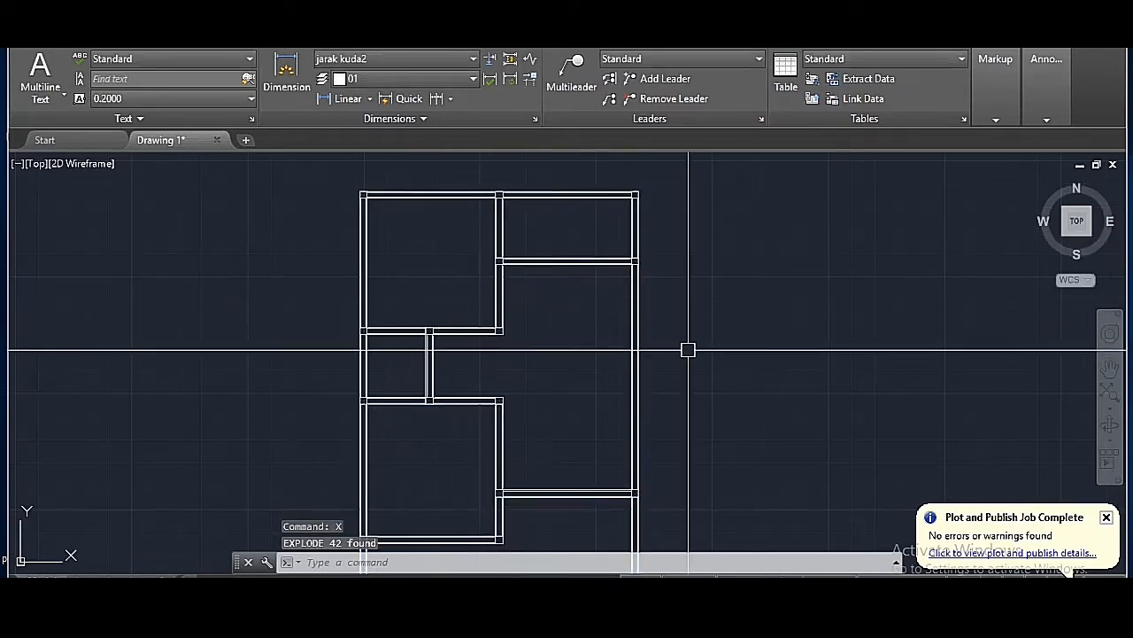
# - Start a polyline in the empty area to the right of the floor plan with a 0.15-long segment pointing straight down
pyautogui.write('pl')
pyautogui.press('Return')
pyautogui.click(824, 335)
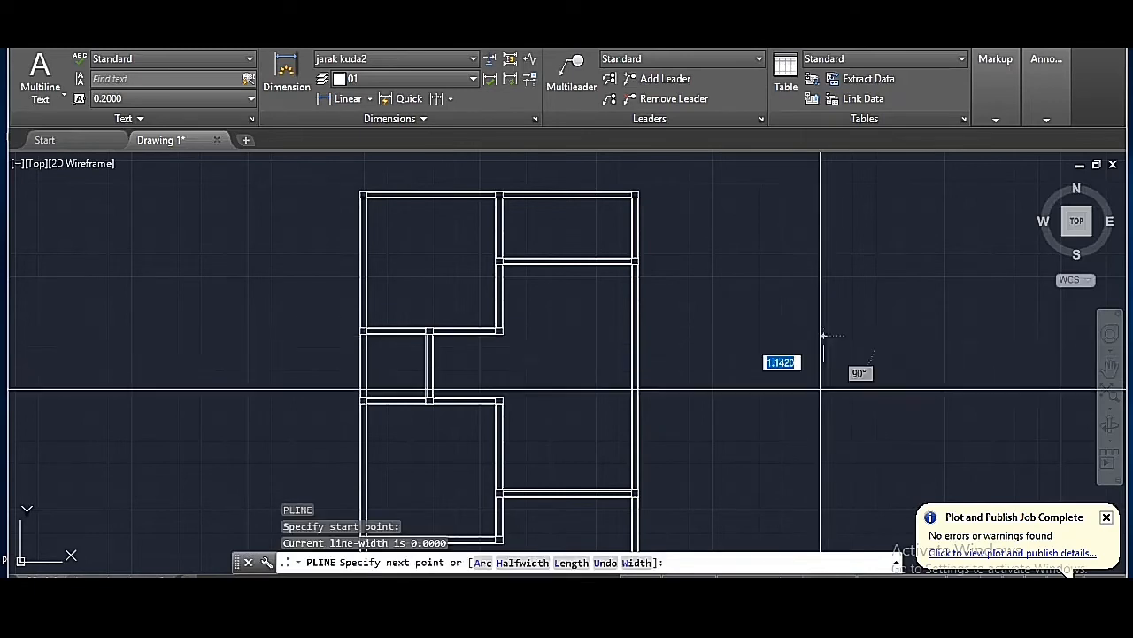
pyautogui.write('.15')
pyautogui.press('Return')
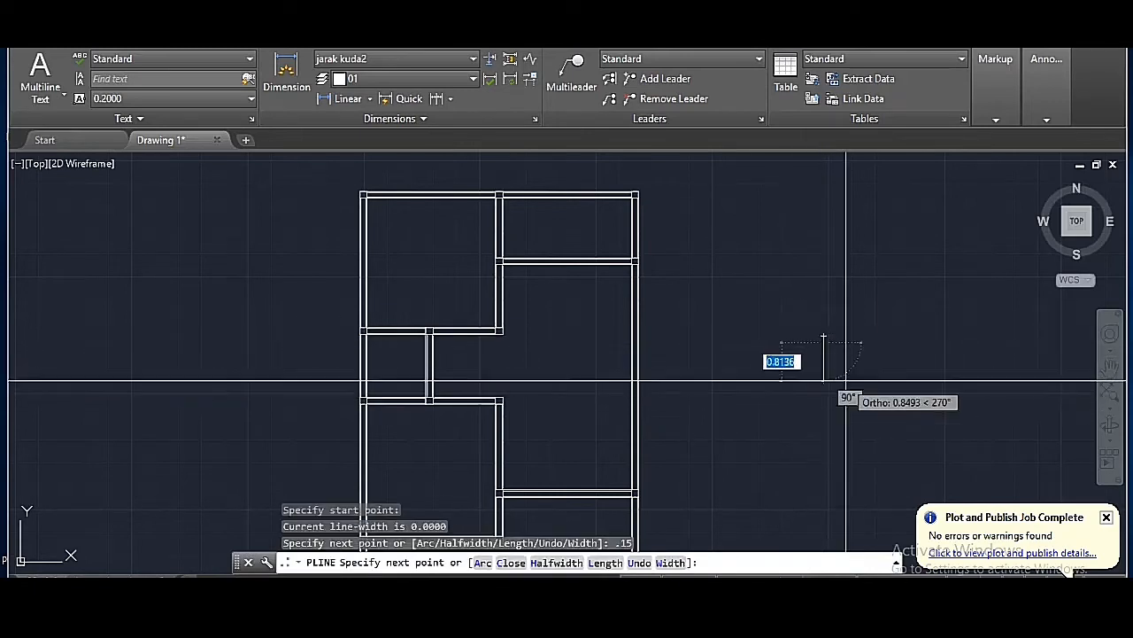
# - Continue the polyline with a 0.06 horizontal base segment and a vertical side about 0.28 long, and end it
pyautogui.scroll(5, 845, 337)
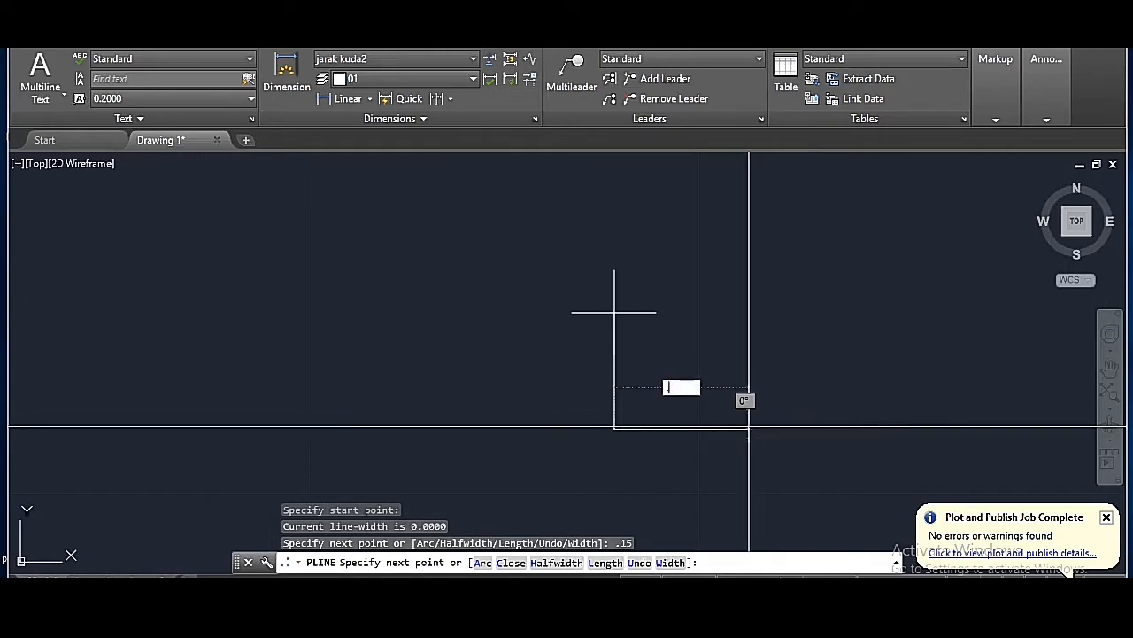
pyautogui.write('.06')
pyautogui.press('Return')
pyautogui.scroll(-2, 734, 473)
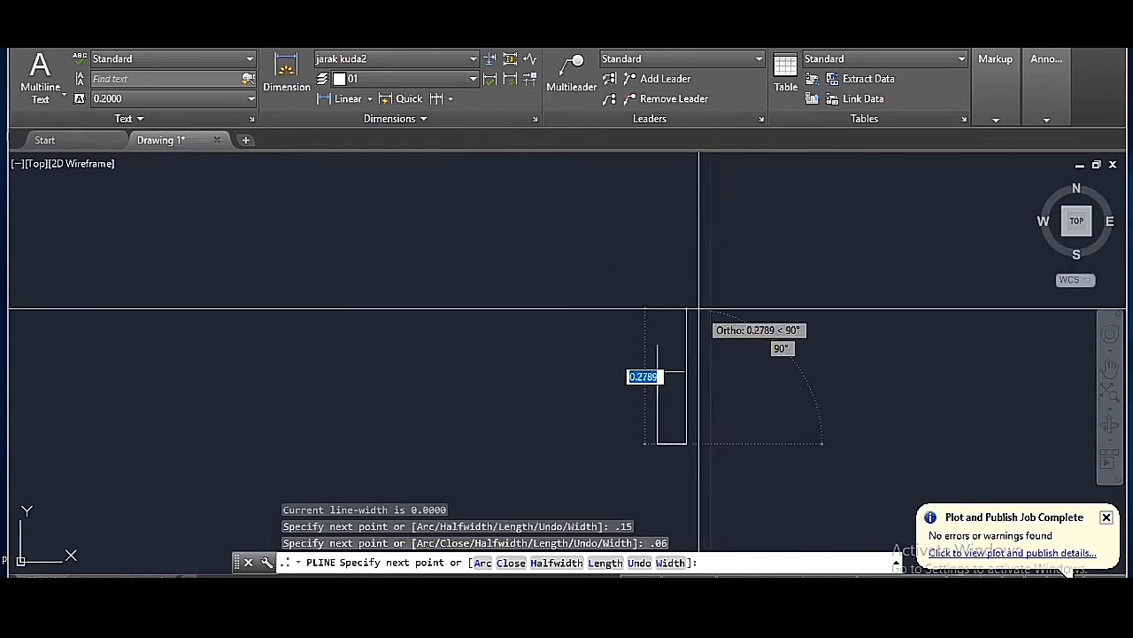
pyautogui.press('Return')
pyautogui.scroll(3, 693, 398)
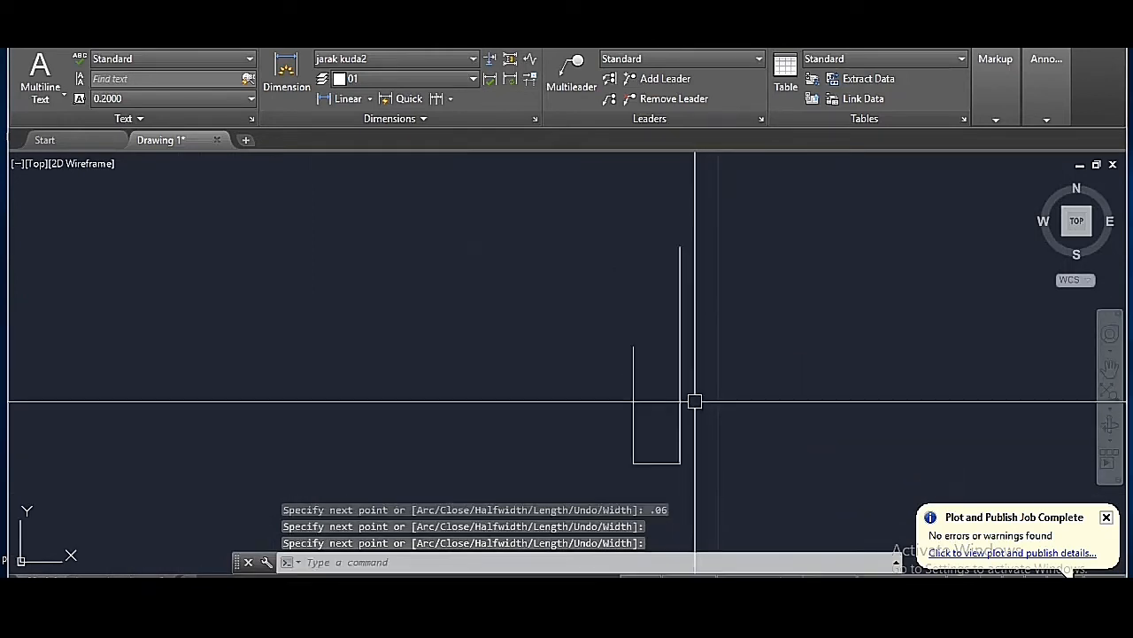
# - Draw a horizontal line about 0.17 long from the upper end of the short side across the tall side
pyautogui.write('l')
pyautogui.press('Return')
pyautogui.click(603, 328)
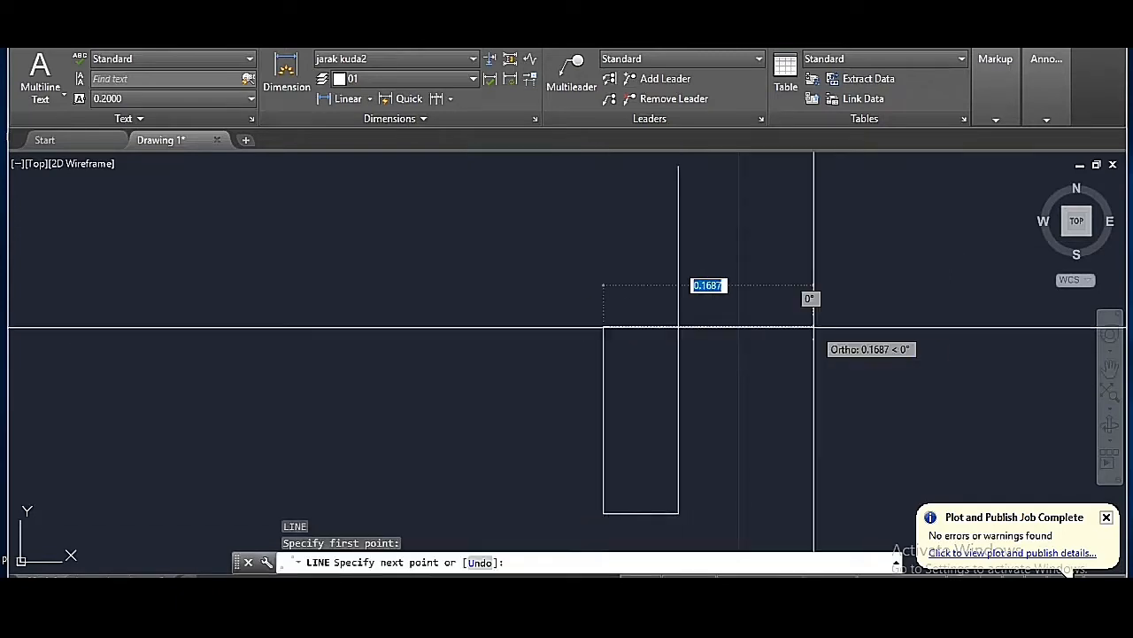
pyautogui.click(813, 328)
pyautogui.press('Return')
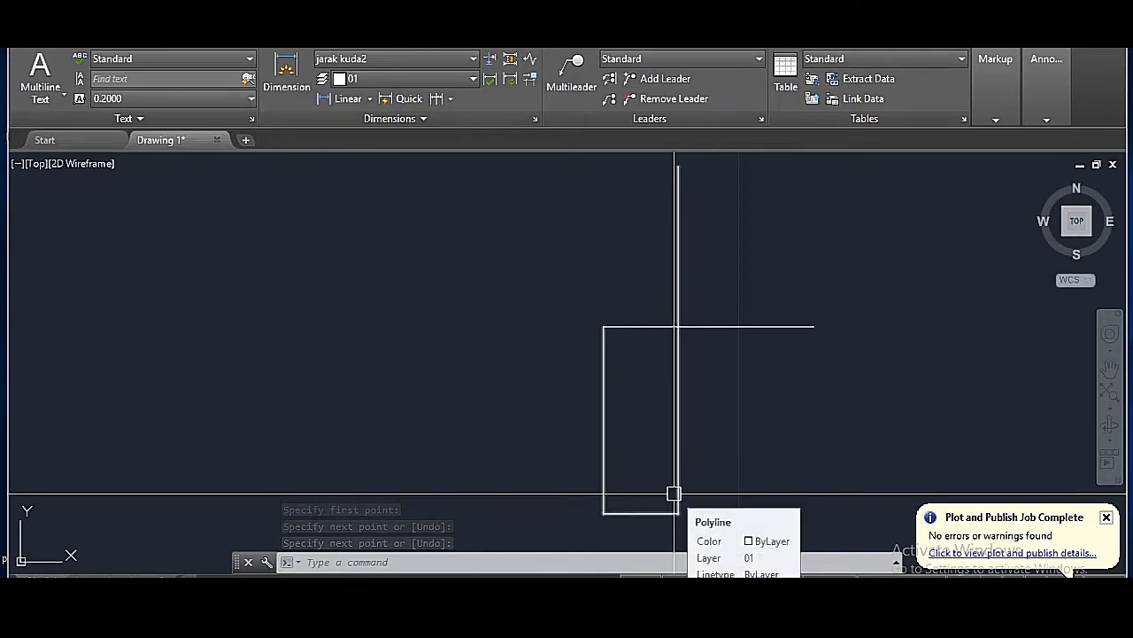
# - Trim the tall vertical side below the horizontal line
pyautogui.write('tr')
pyautogui.press('Return')
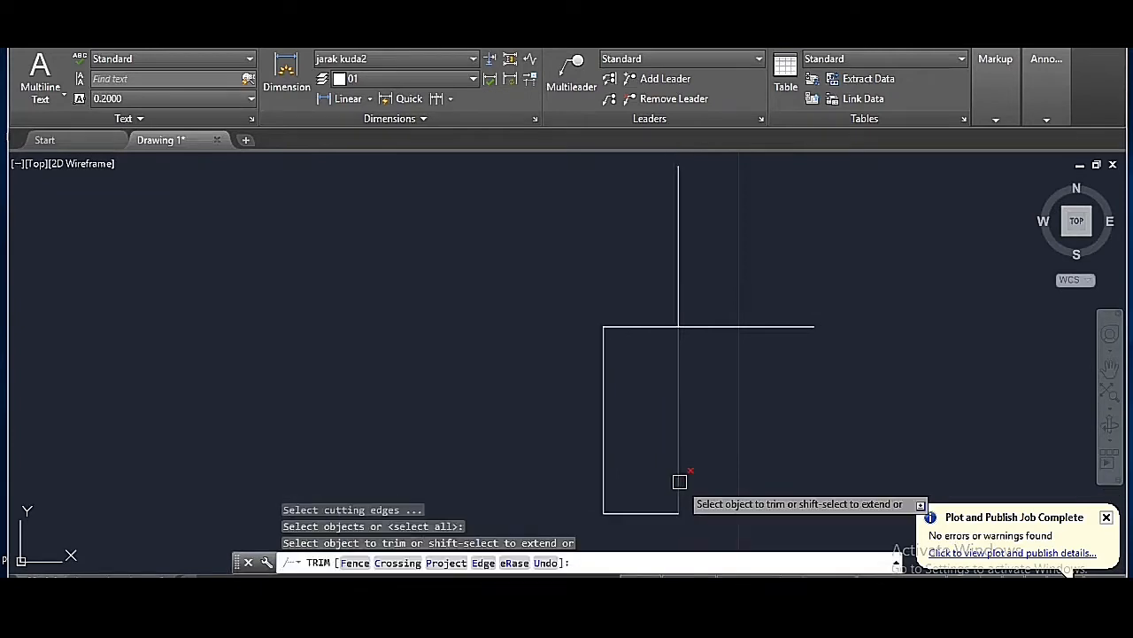
pyautogui.click(679, 379)
pyautogui.press('Return')
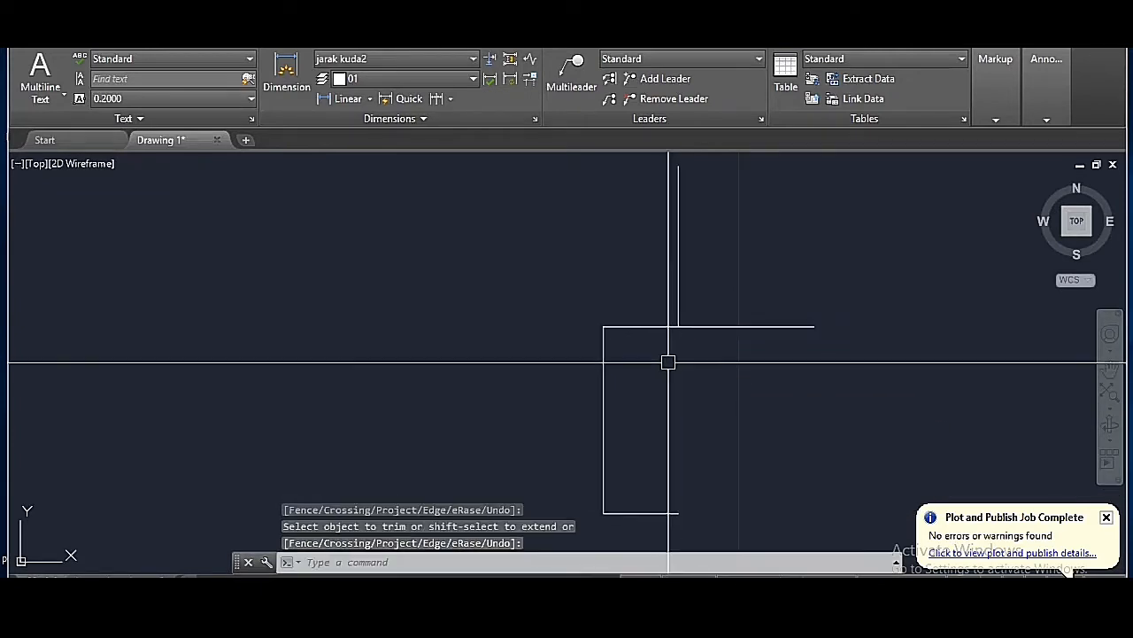
# - Extend the tall vertical side back down to the base of the jamb outline
pyautogui.write('ex')
pyautogui.press('Return')
pyautogui.press('Return')
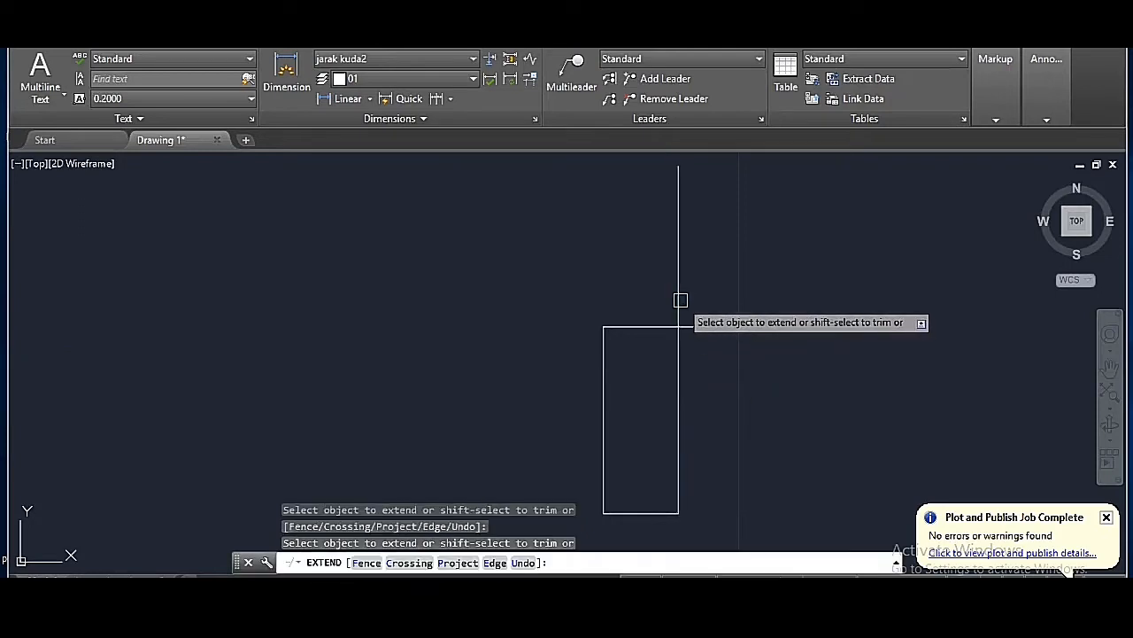
pyautogui.click(674, 327)
pyautogui.press('Return')
# - Offset the horizontal top line 0.03 downward
pyautogui.write('o')
pyautogui.press('Return')
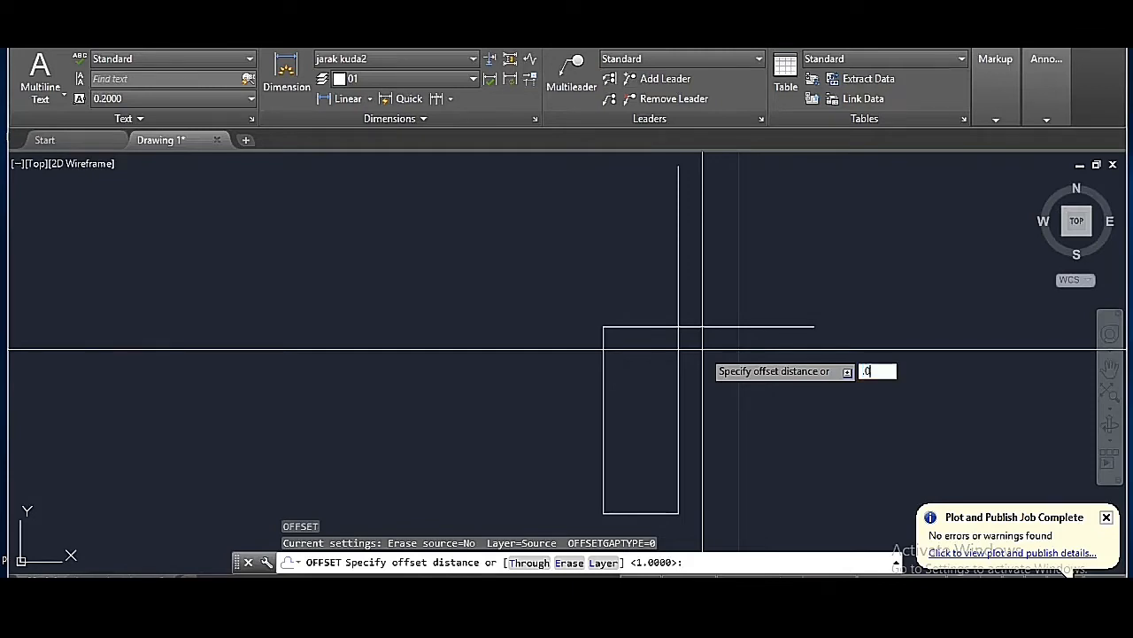
pyautogui.write('.03')
pyautogui.press('Return')
pyautogui.click(700, 327)
pyautogui.click(713, 398)
pyautogui.press('Return')
# - Offset the jamb's tall right side 0.02 inward to the left
pyautogui.press('Return')
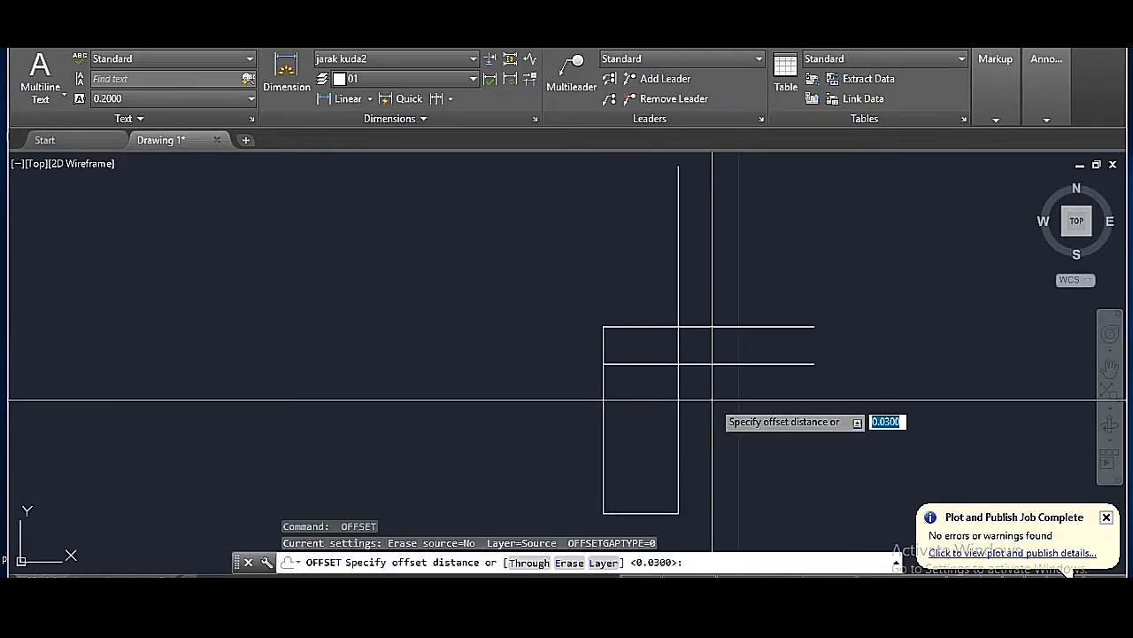
pyautogui.write('.02')
pyautogui.press('Return')
pyautogui.click(681, 384)
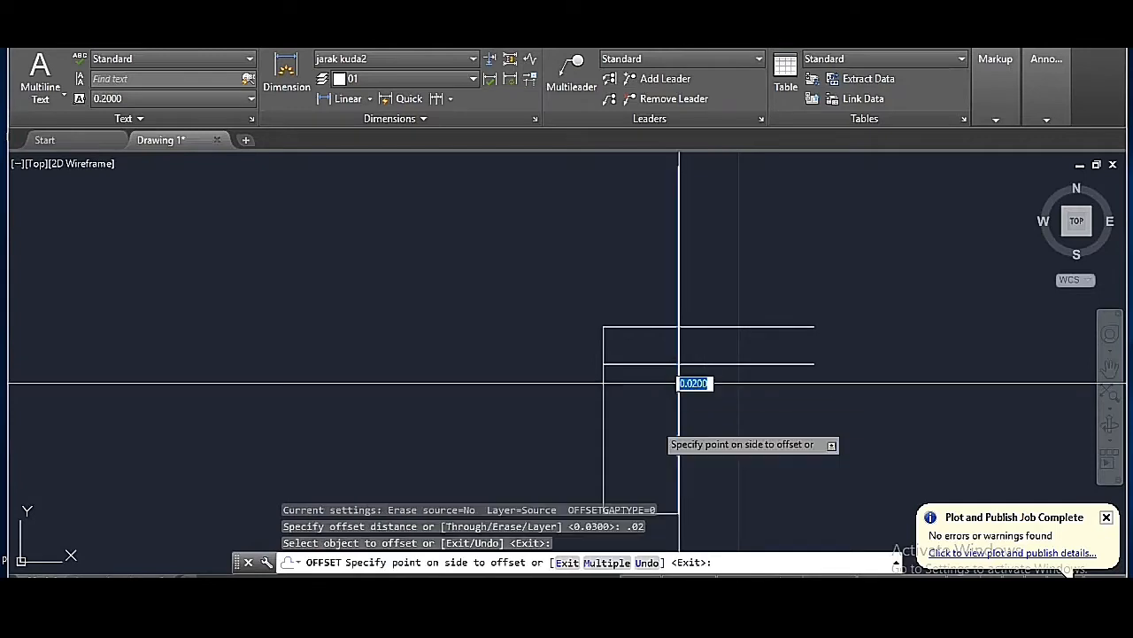
pyautogui.click(647, 424)
pyautogui.press('Return')
# - Trim the overhanging and inner lines so the jamb outline keeps a rectangular notch in its upper-right corner
pyautogui.write('tr')
pyautogui.press('Return')
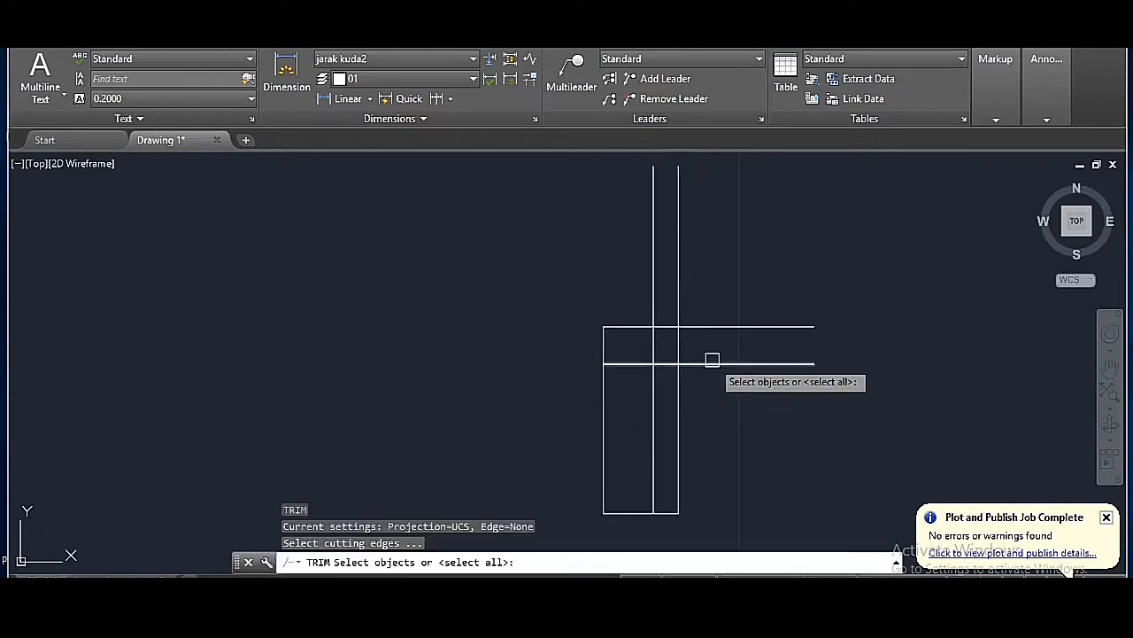
pyautogui.press('Return')
pyautogui.click(714, 363)
pyautogui.click(713, 326)
pyautogui.click(695, 299)
pyautogui.click(653, 280)
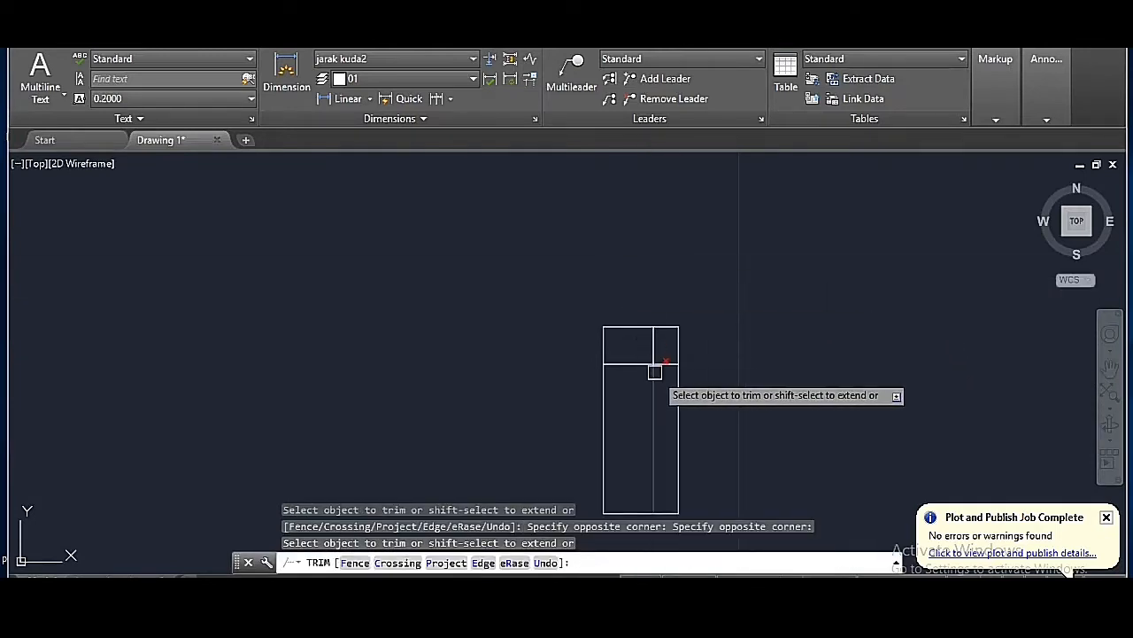
pyautogui.click(656, 395)
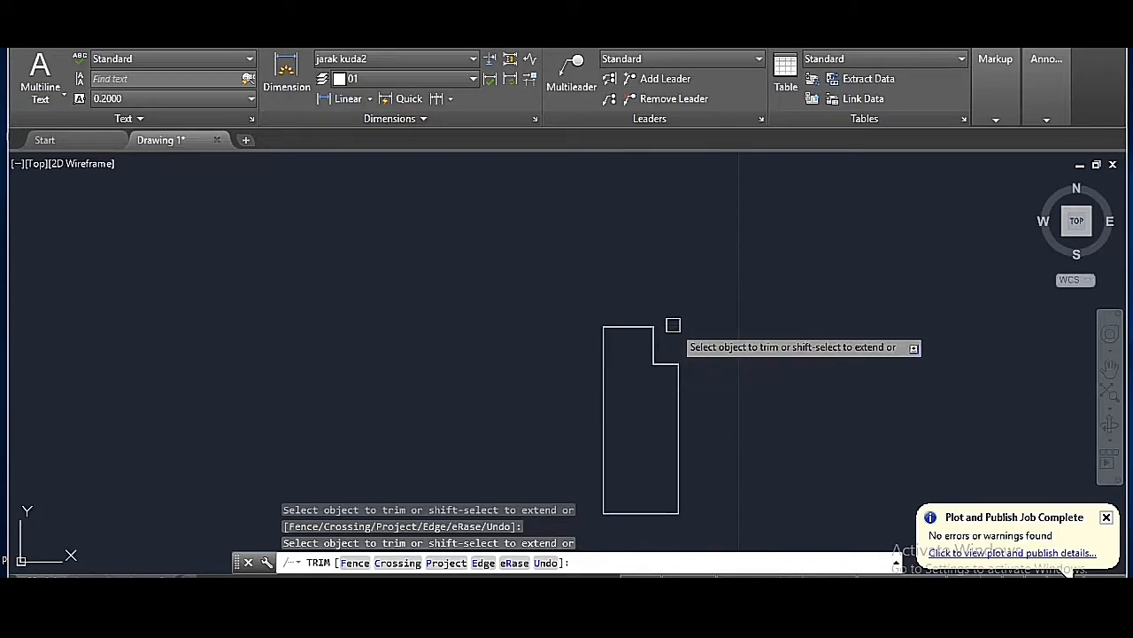
pyautogui.press('Return')
# - Join all segments of the notched jamb outline into one polyline
pyautogui.scroll(-3, 673, 325)
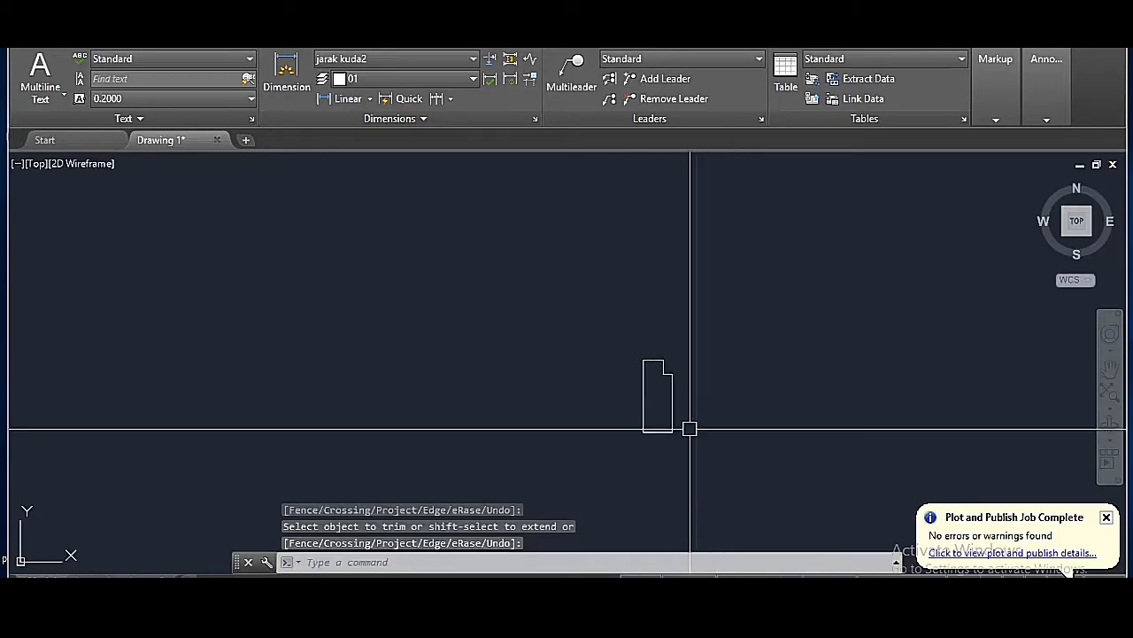
pyautogui.click(640, 421)
pyautogui.write('j')
pyautogui.press('Return')
pyautogui.click(716, 457)
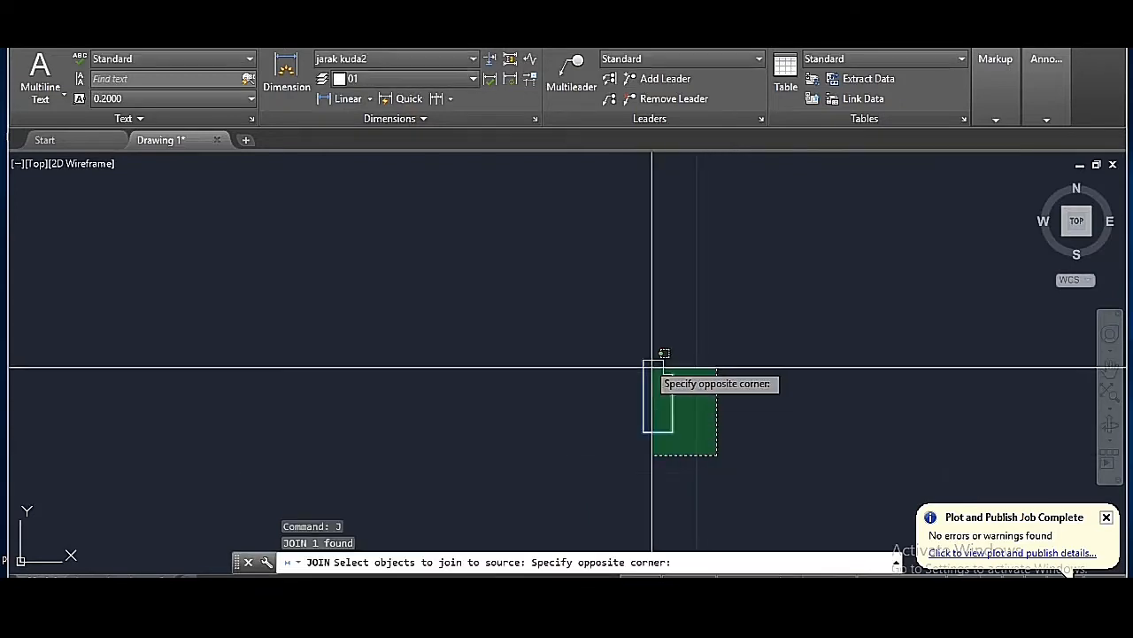
pyautogui.click(653, 372)
pyautogui.press('Return')
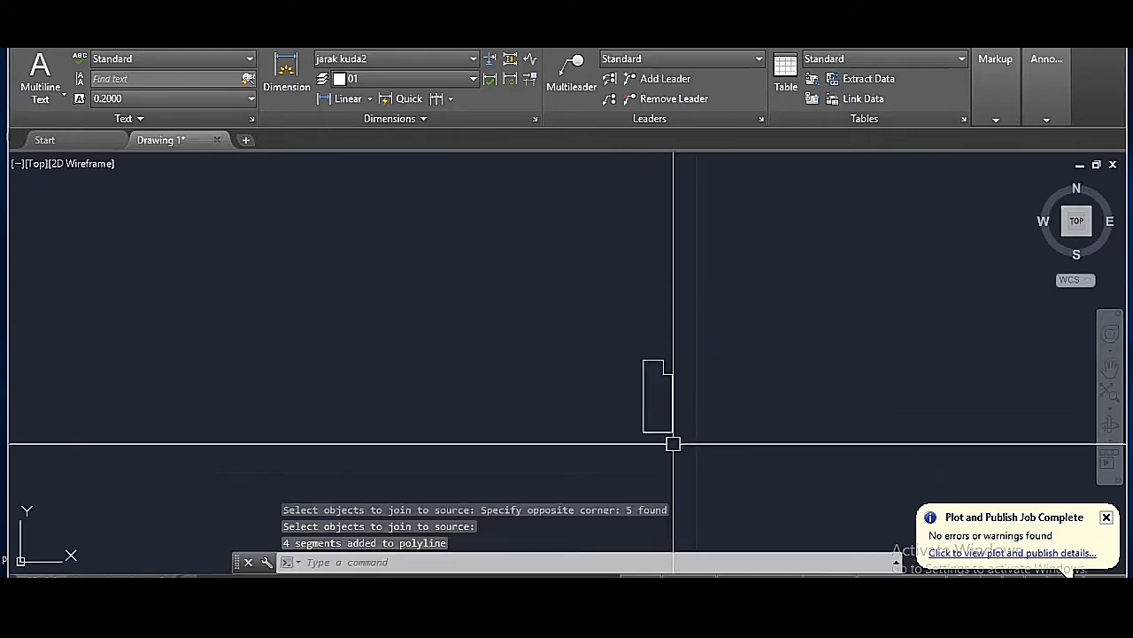
# - Draw a 0.9 horizontal line to the right from the jamb's lower-left corner
pyautogui.write('l')
pyautogui.press('Return')
pyautogui.click(644, 431)
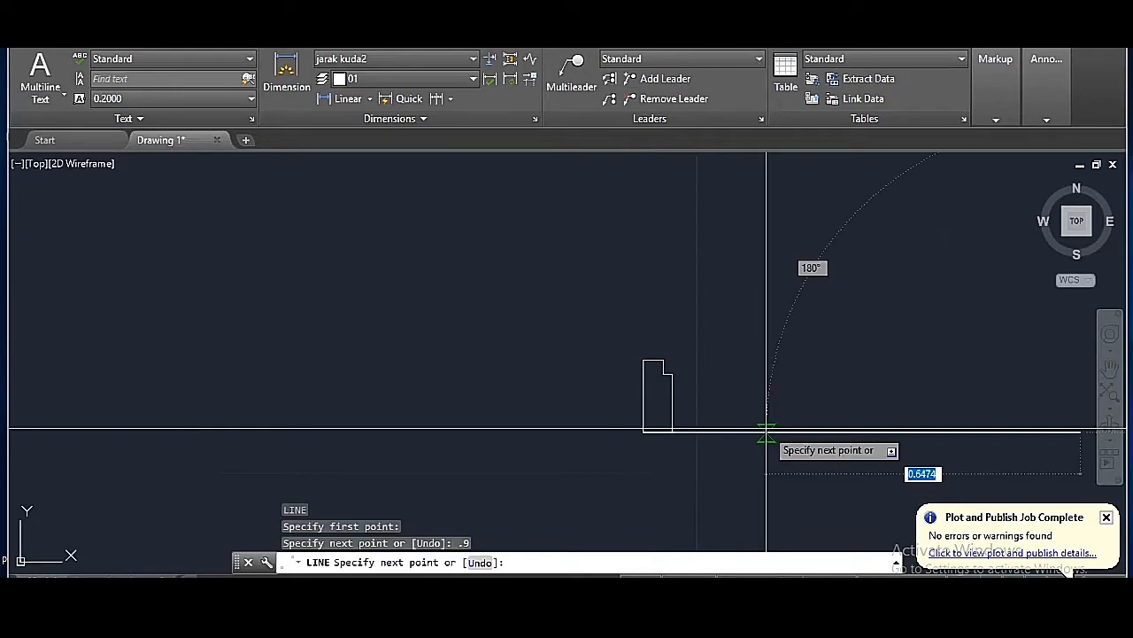
pyautogui.press('Return')
# - Mirror the notched jamb about a vertical axis through the base line's midpoint, keeping the original
pyautogui.scroll(-2, 630, 435)
pyautogui.click(610, 448)
pyautogui.click(702, 375)
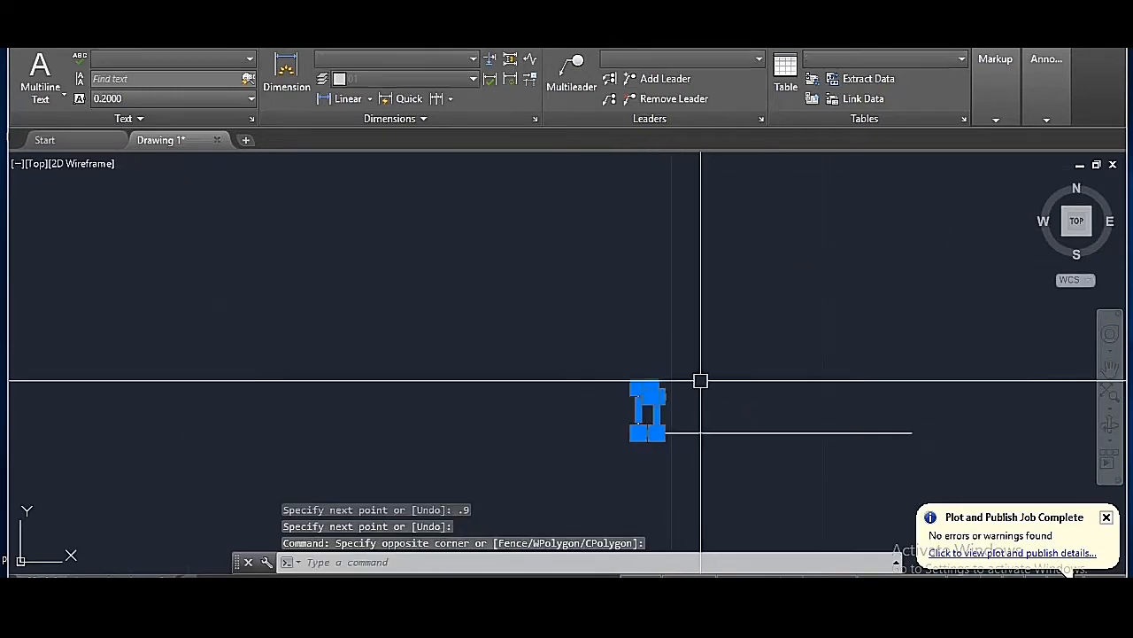
pyautogui.write('mi')
pyautogui.press('Return')
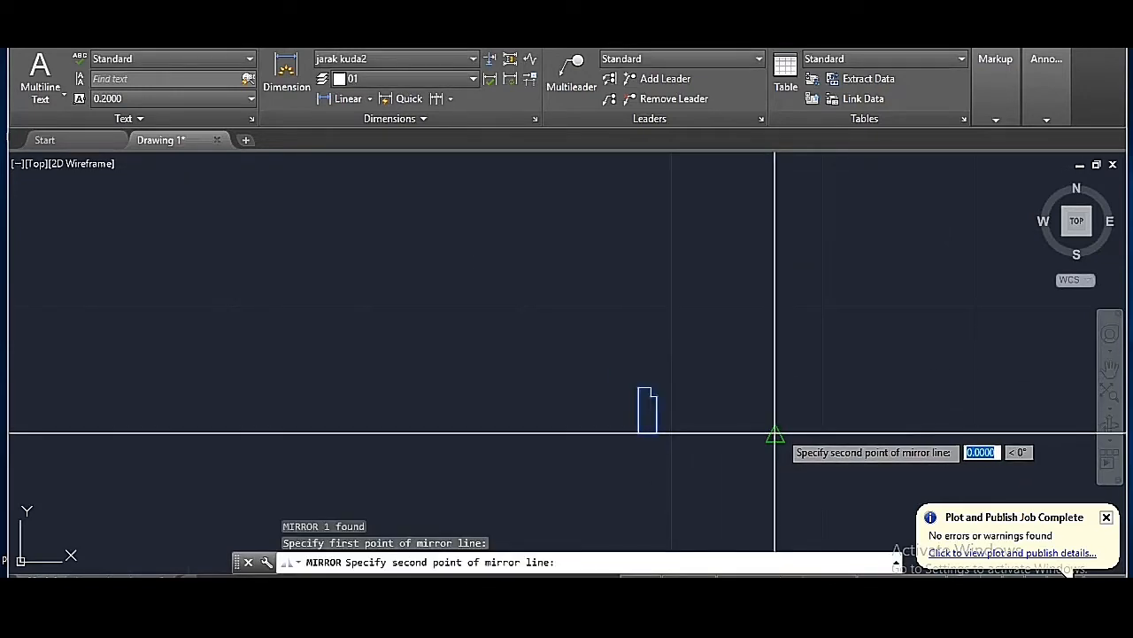
pyautogui.click(778, 387)
pyautogui.press('Return')
# - Draw a rectangle as the closed door leaf, spanning between the notches of the two jambs
pyautogui.write('re')
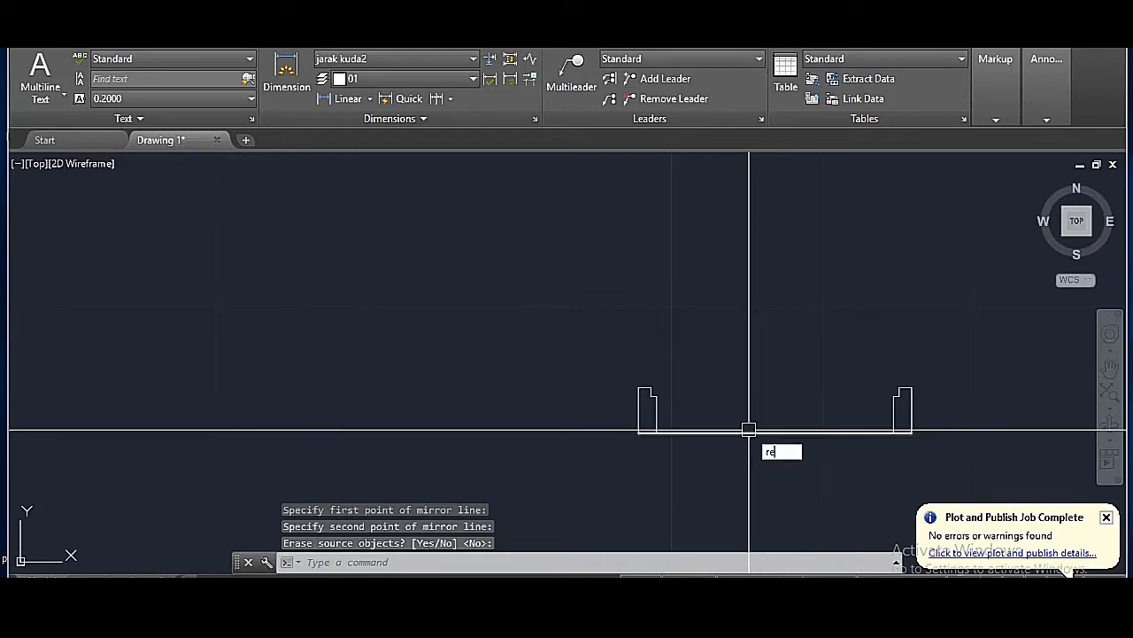
pyautogui.write('c')
pyautogui.press('Return')
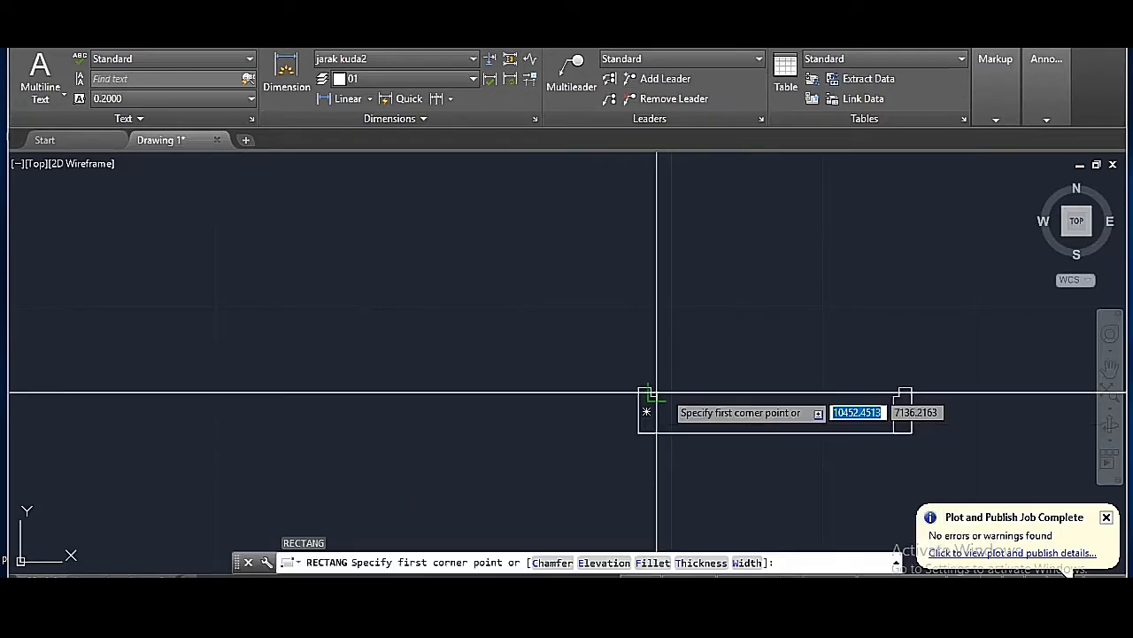
pyautogui.scroll(8, 658, 392)
pyautogui.click(583, 377)
pyautogui.scroll(-6, 528, 395)
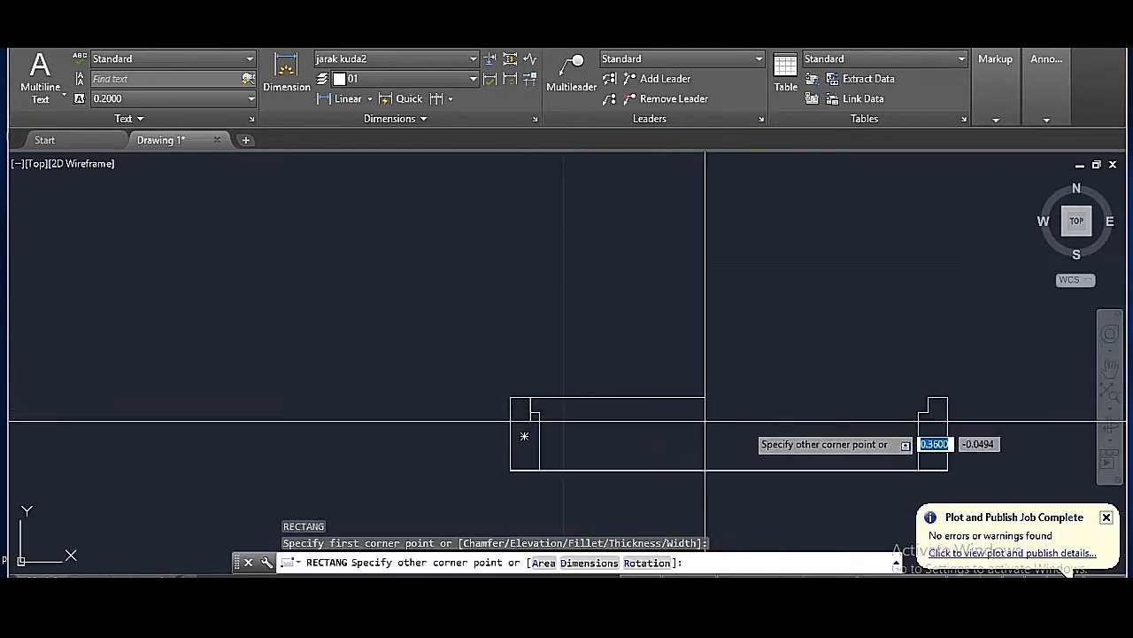
pyautogui.scroll(6, 938, 413)
pyautogui.click(901, 411)
# - Copy the complete door with jambs, base line and leaf horizontally to the right of the original
pyautogui.scroll(-3, 900, 411)
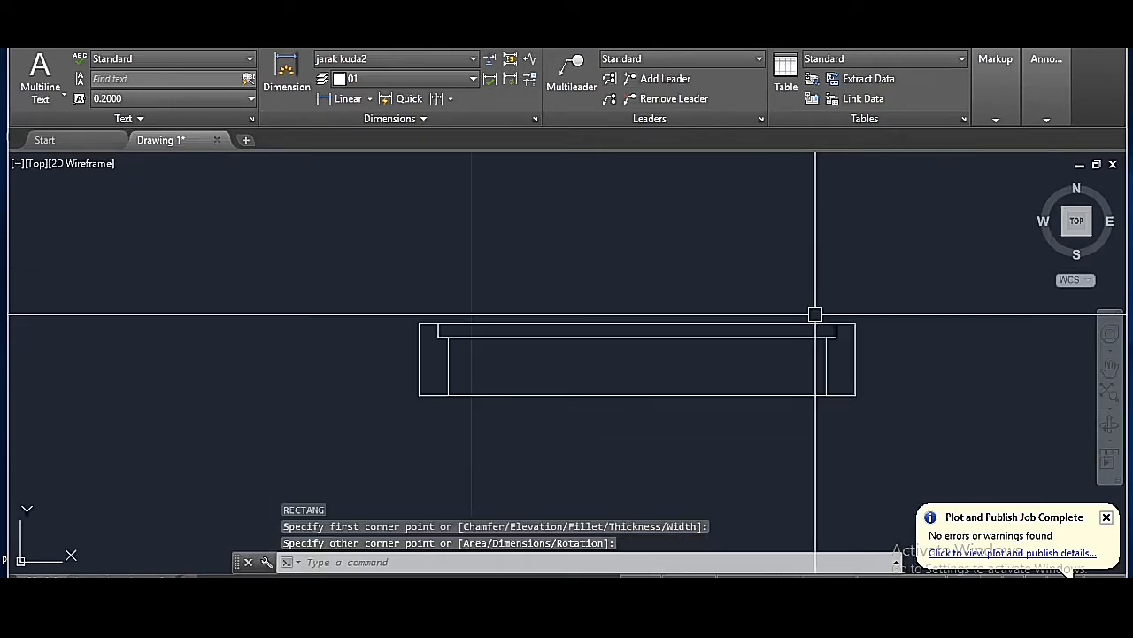
pyautogui.scroll(-2, 815, 315)
pyautogui.click(874, 290)
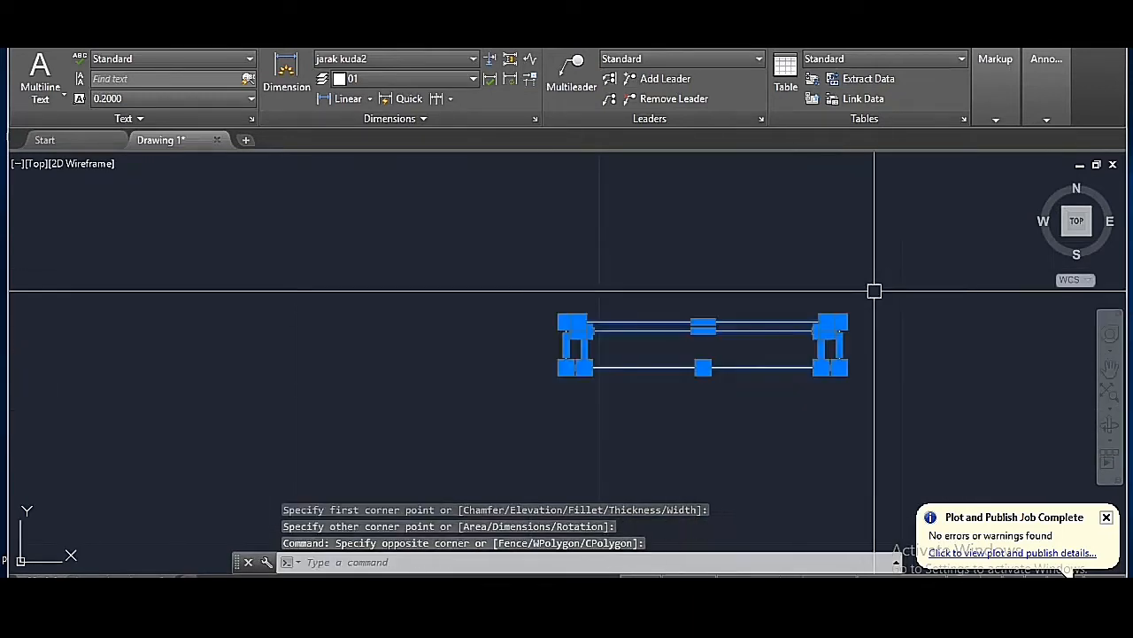
pyautogui.write('co')
pyautogui.press('Return')
pyautogui.click(509, 272)
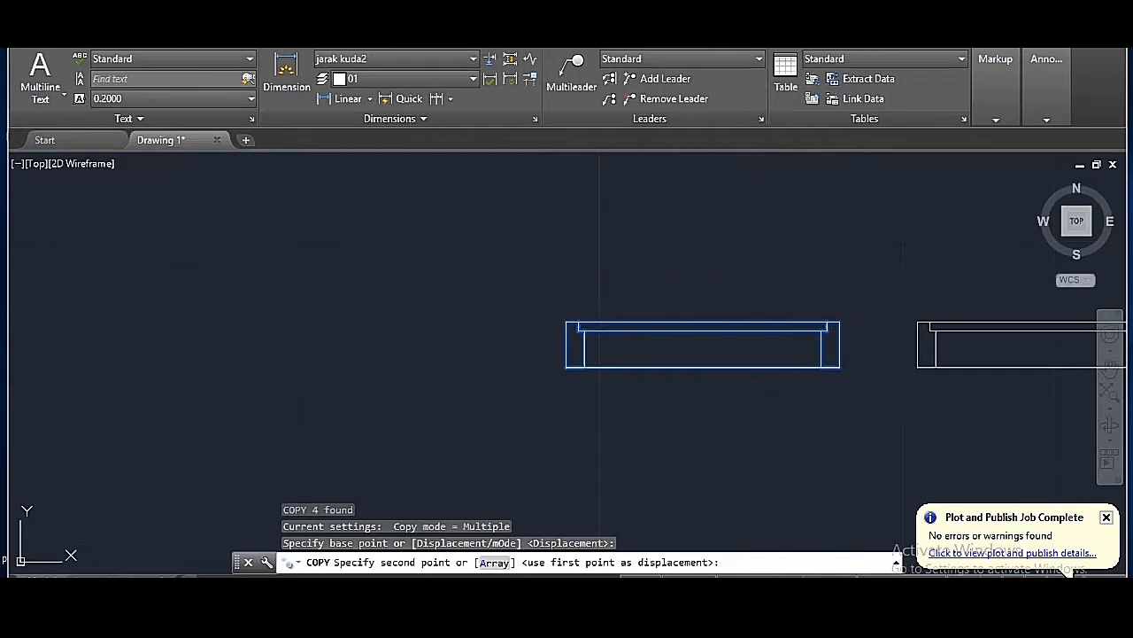
pyautogui.click(861, 272)
pyautogui.press('Return')
# - Stretch the right end of the copied door 0.1 inward to make it narrower
pyautogui.scroll(-2, 680, 355)
pyautogui.write('s')
pyautogui.press('Return')
pyautogui.click(1037, 392)
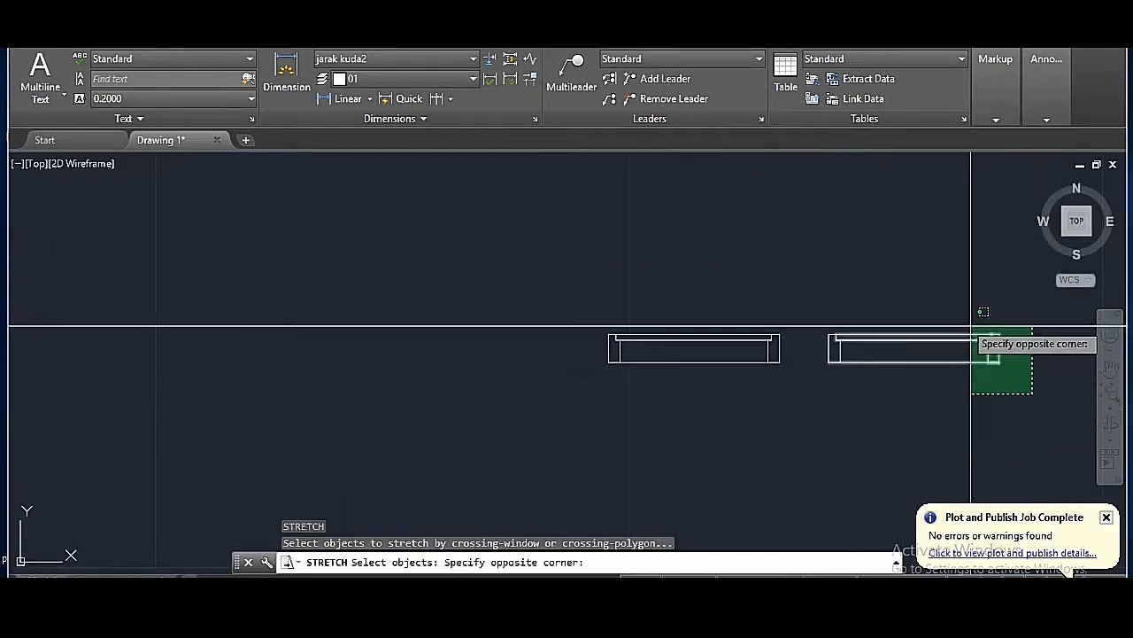
pyautogui.click(965, 326)
pyautogui.press('Return')
pyautogui.click(966, 297)
pyautogui.write('.')
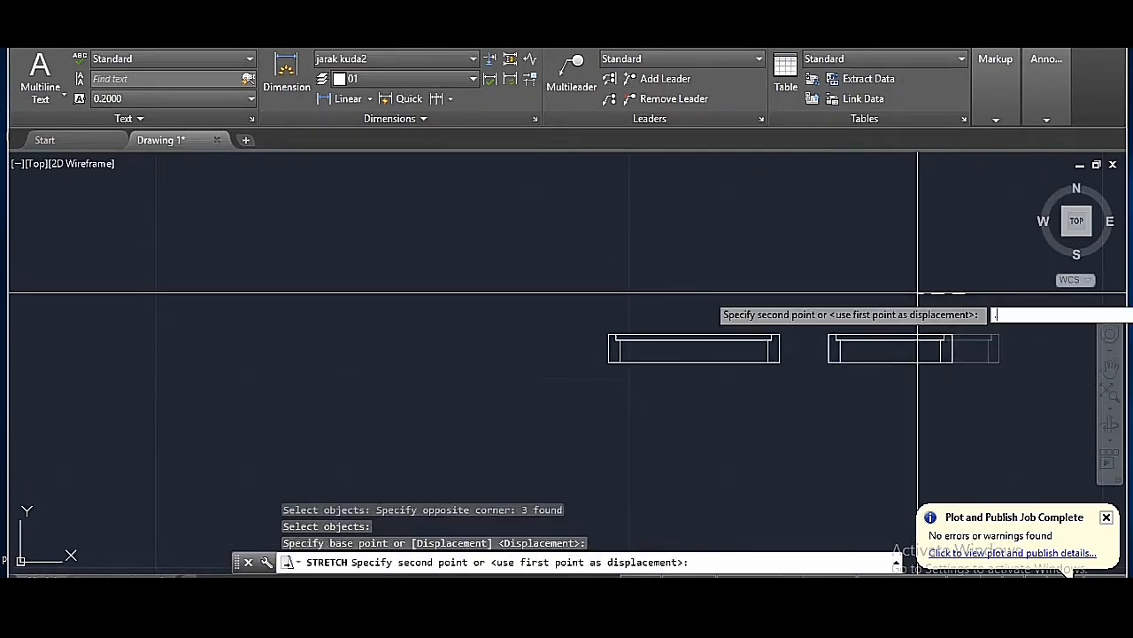
pyautogui.write('1')
pyautogui.press('Return')
# - Rotate the first door's leaf 90° upright about its upper-left corner
pyautogui.scroll(2, 652, 350)
pyautogui.click(653, 334)
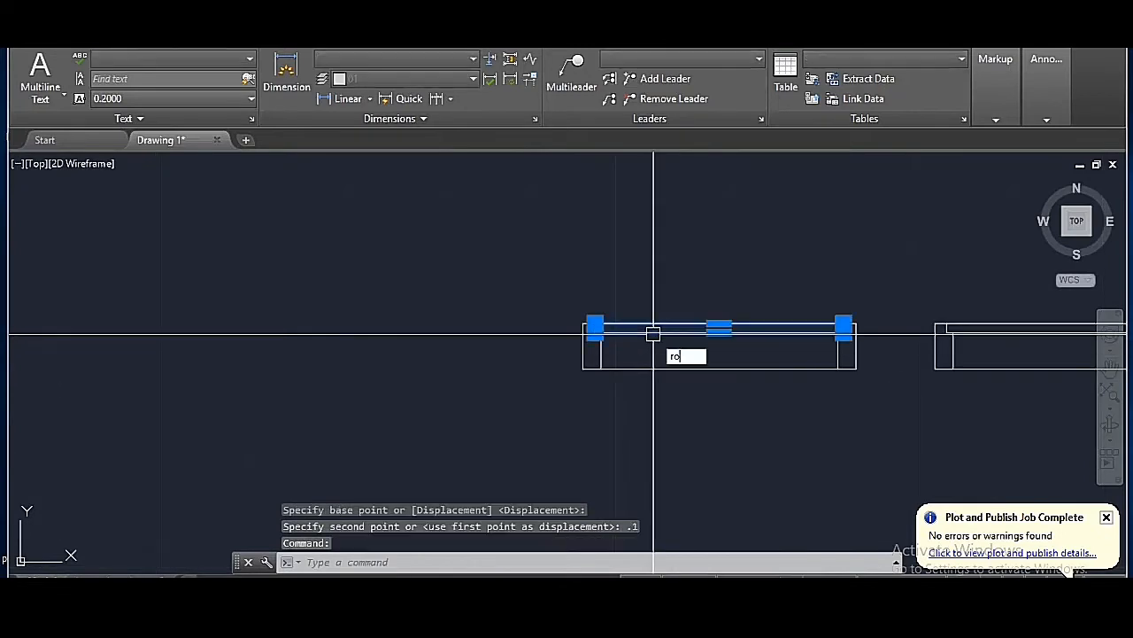
pyautogui.press('Return')
pyautogui.scroll(3, 610, 322)
pyautogui.click(558, 312)
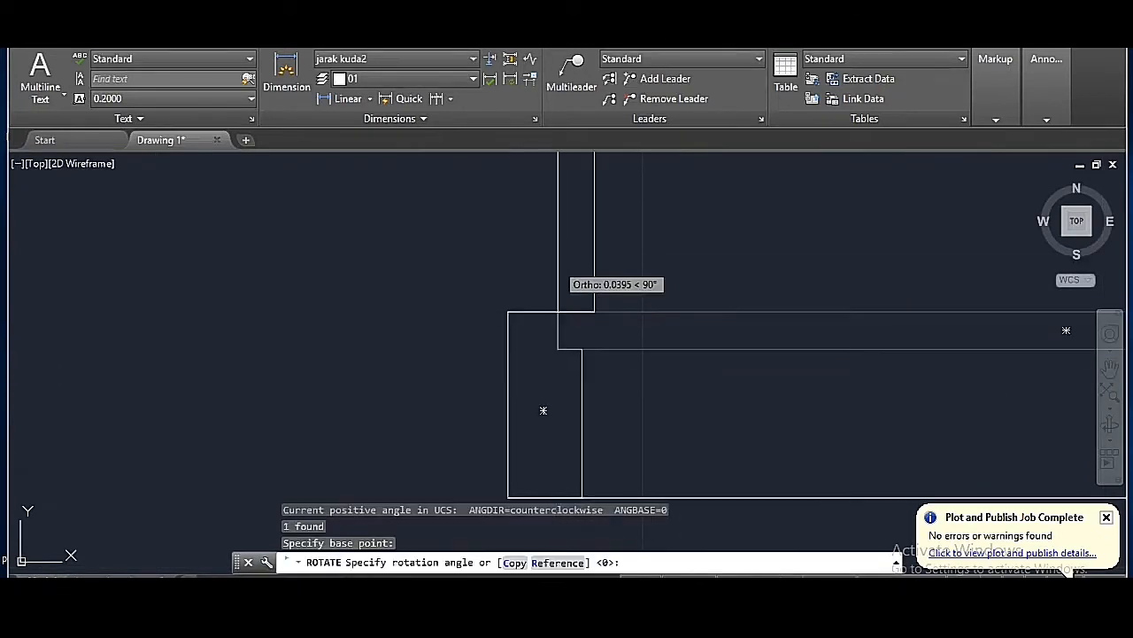
pyautogui.click(556, 262)
# - Rotate the narrower door's leaf 90° upright about its upper-left corner
pyautogui.scroll(-5, 501, 378)
pyautogui.click(961, 369)
pyautogui.scroll(7, 851, 359)
pyautogui.write('ro')
pyautogui.press('Return')
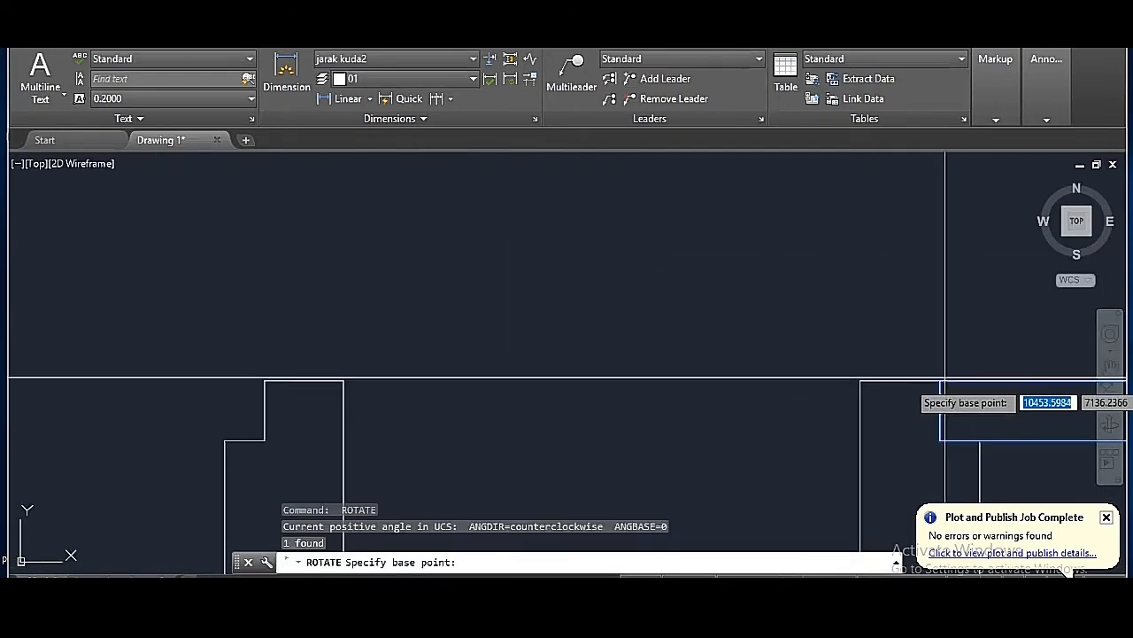
pyautogui.click(945, 379)
pyautogui.press('Return')
# - Draw the first door's swing arc from the top of the upright leaf to the opposite jamb
pyautogui.scroll(-4, 725, 390)
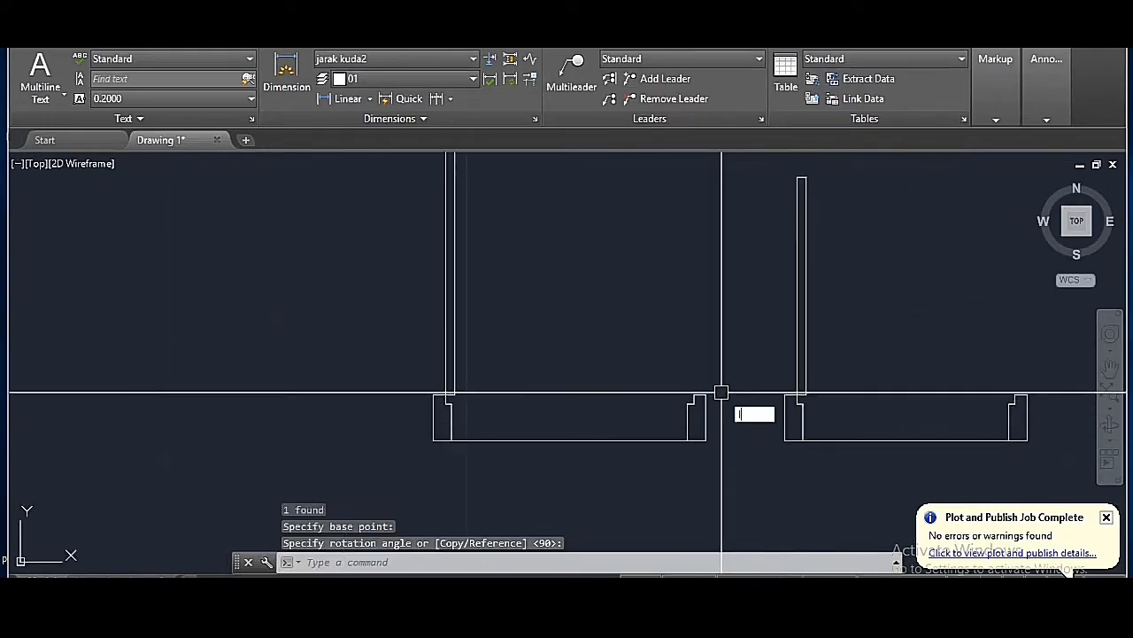
pyautogui.press('Return')
pyautogui.scroll(-2, 714, 404)
pyautogui.scroll(2, 556, 243)
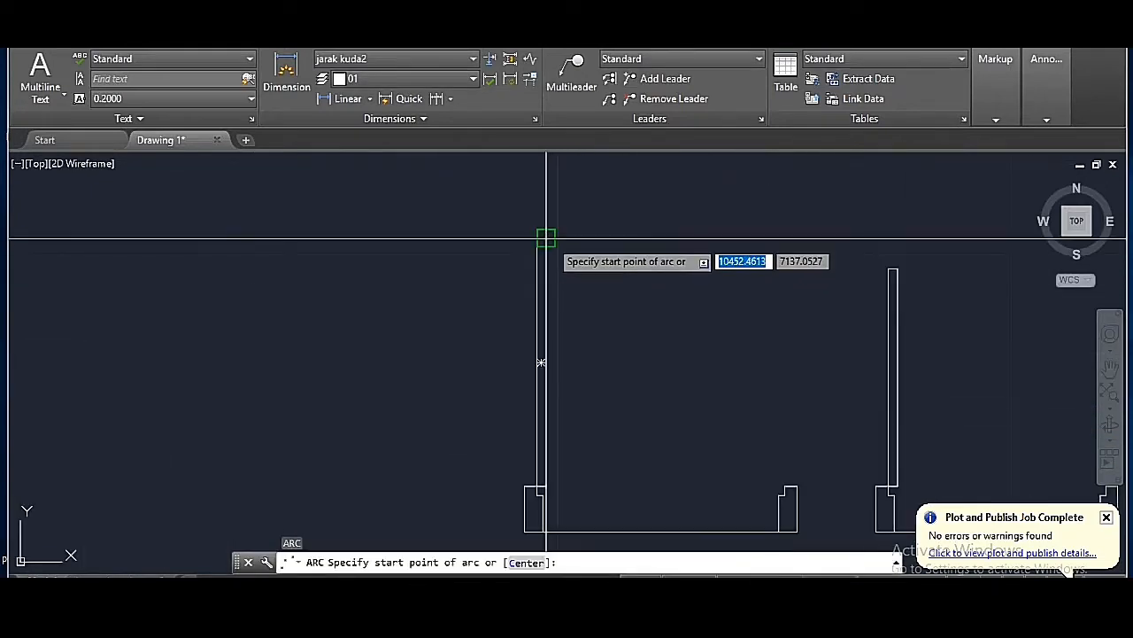
pyautogui.click(544, 238)
pyautogui.scroll(4, 803, 500)
pyautogui.scroll(4, 783, 482)
pyautogui.click(721, 445)
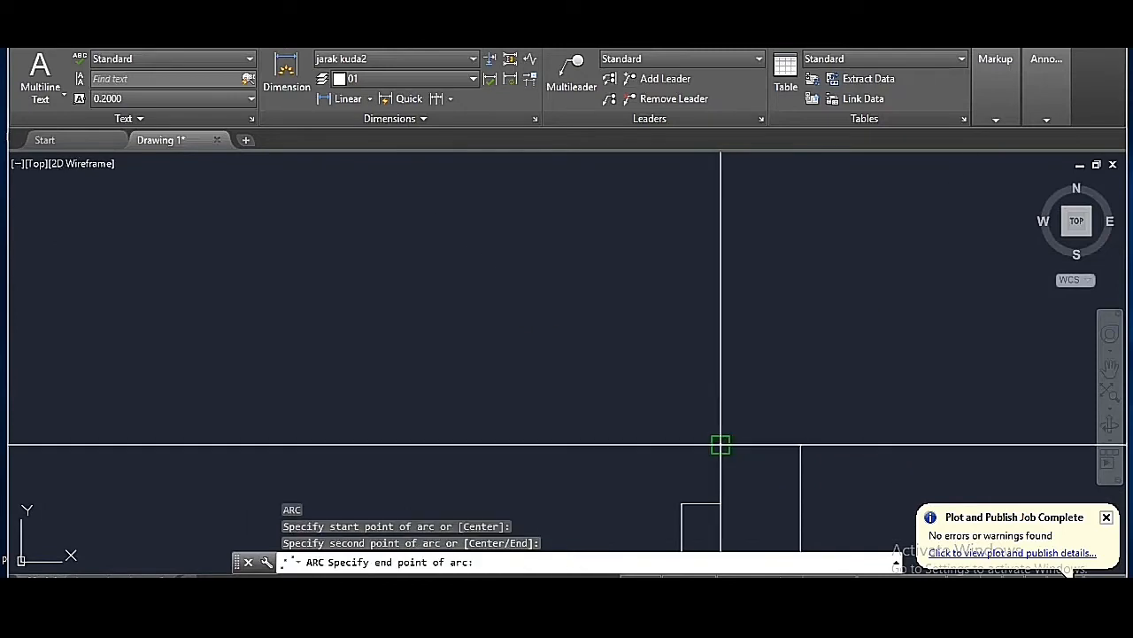
pyautogui.click(721, 459)
# - Draw the narrower door's swing arc from the top of its upright leaf to the opposite jamb
pyautogui.press('Return')
pyautogui.scroll(-3, 655, 380)
pyautogui.scroll(5, 700, 236)
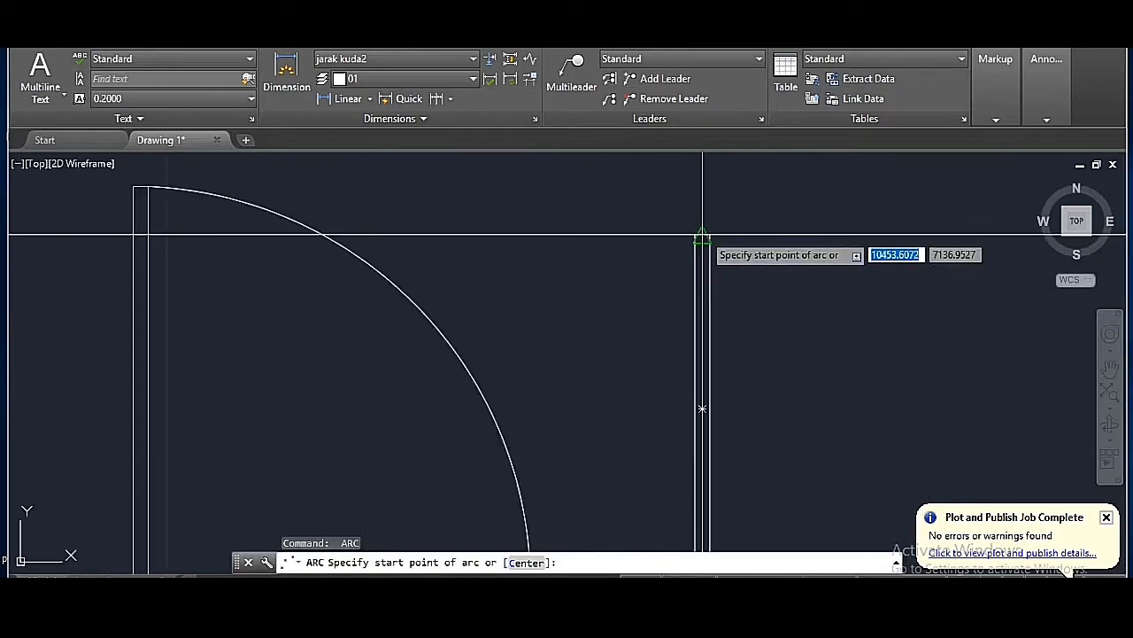
pyautogui.click(718, 235)
pyautogui.scroll(-3, 787, 385)
pyautogui.scroll(5, 792, 399)
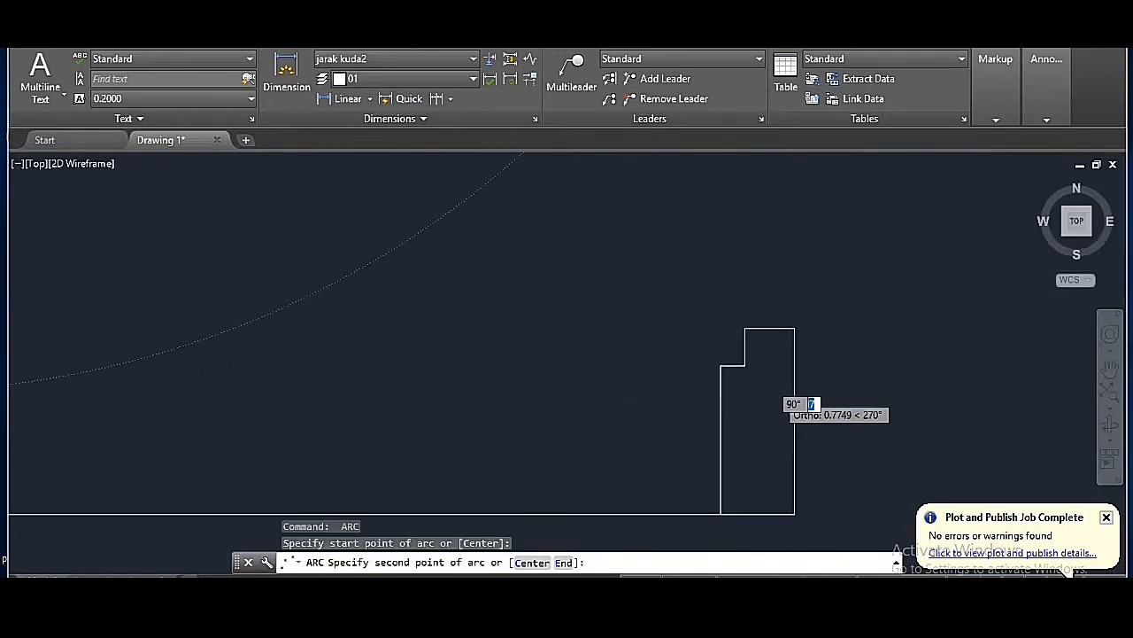
pyautogui.click(676, 221)
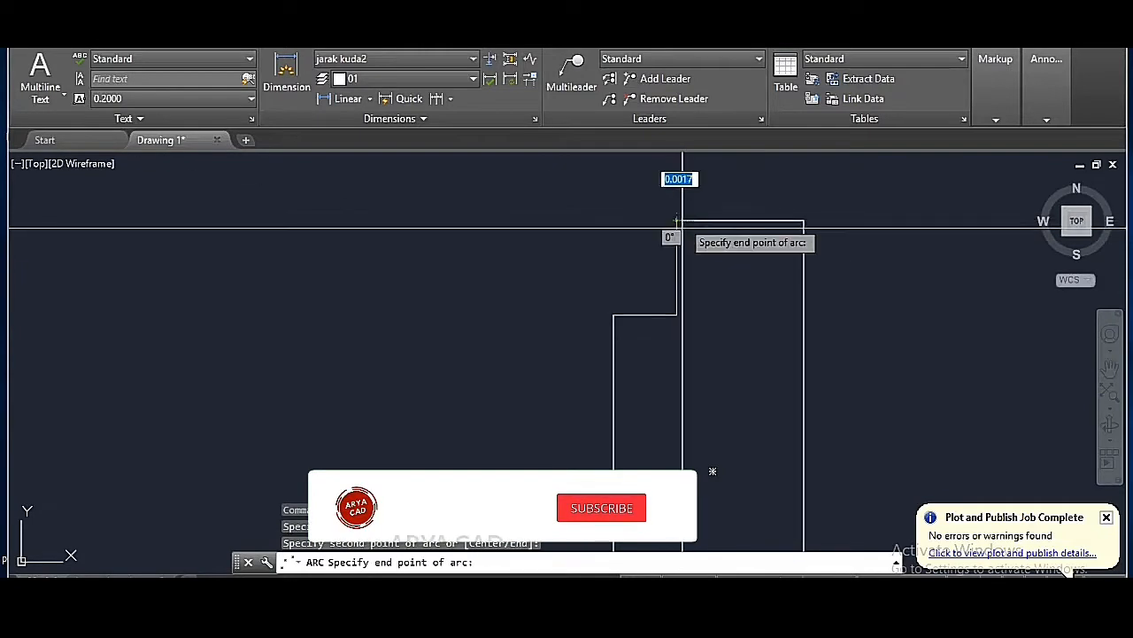
pyautogui.click(679, 236)
pyautogui.scroll(-2, 755, 339)
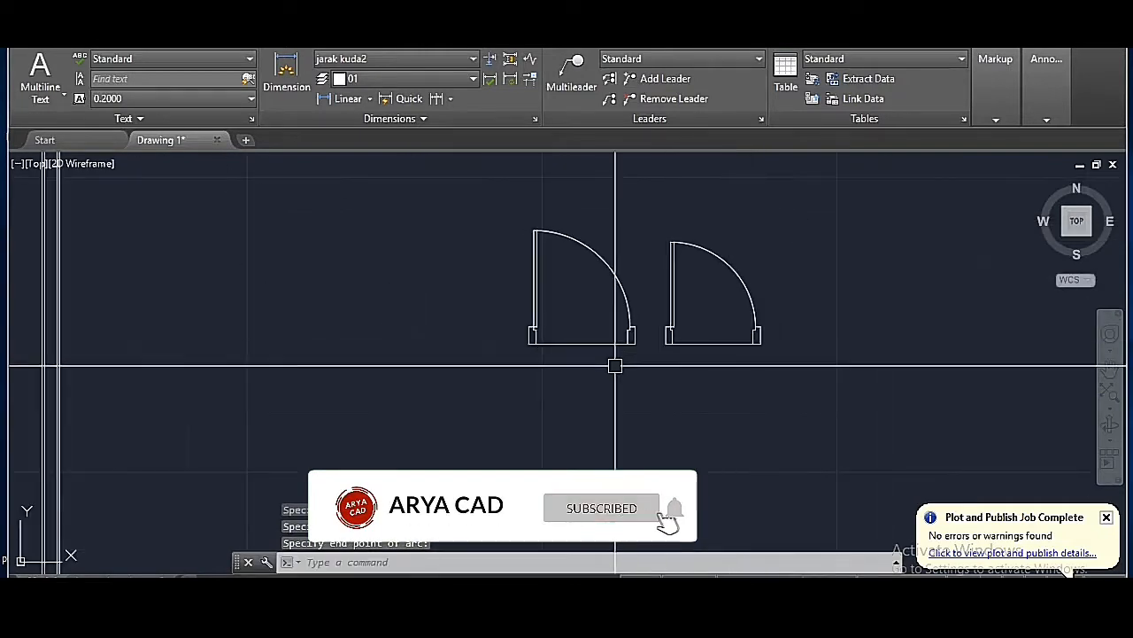
pyautogui.scroll(-6, 610, 322)
pyautogui.scroll(2, 612, 309)
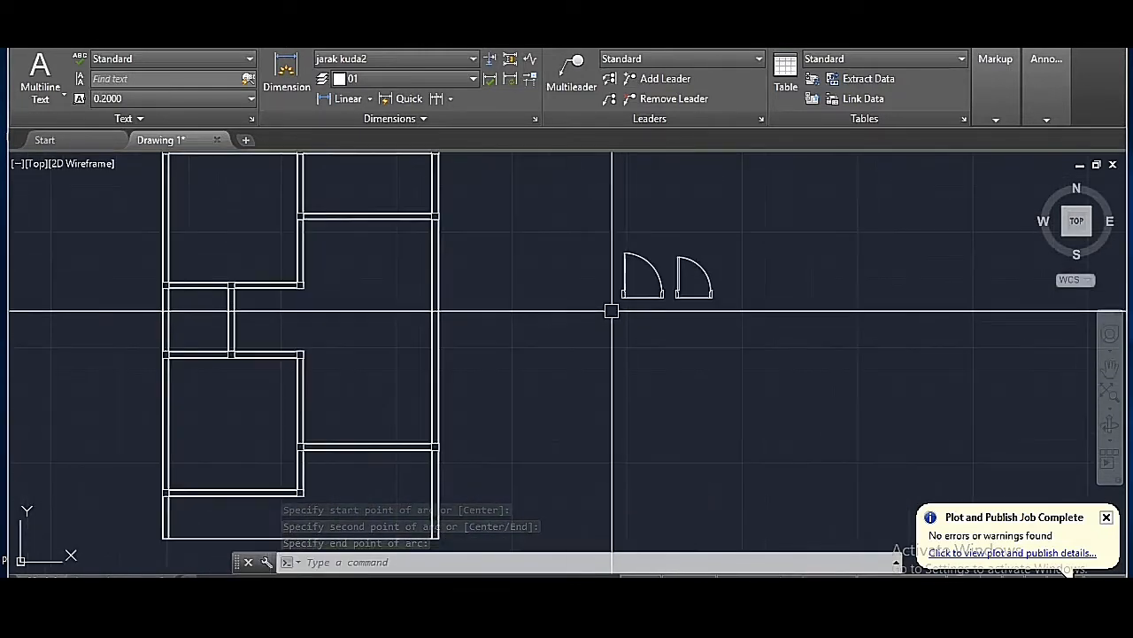
# - Mirror the wide door across a horizontal line below it, keeping the original
pyautogui.scroll(2, 617, 264)
pyautogui.click(592, 355)
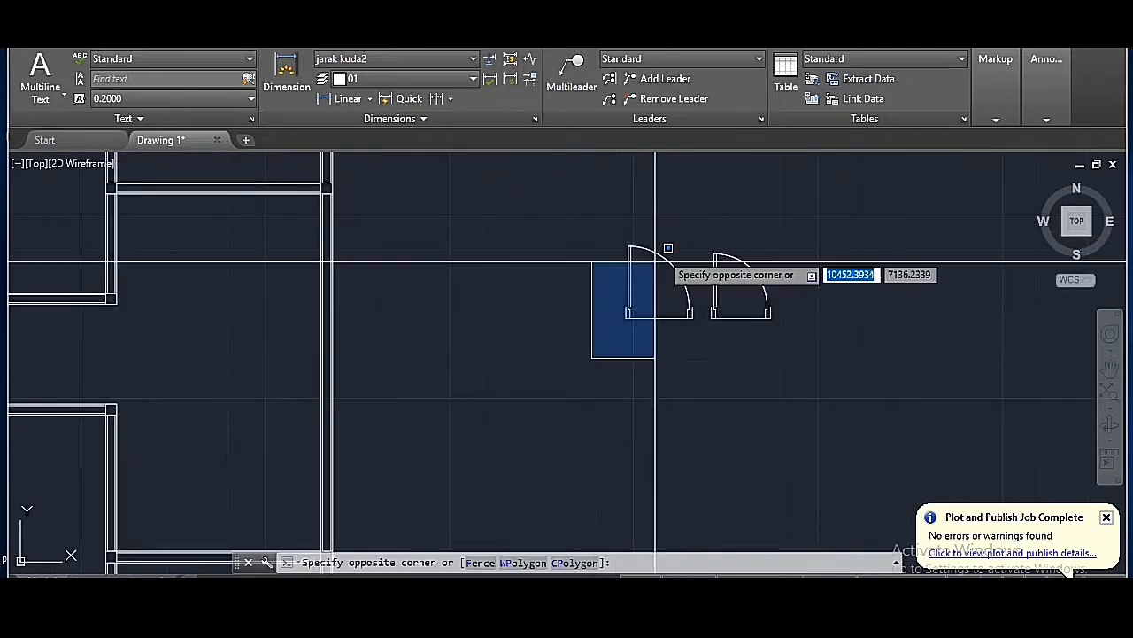
pyautogui.click(697, 222)
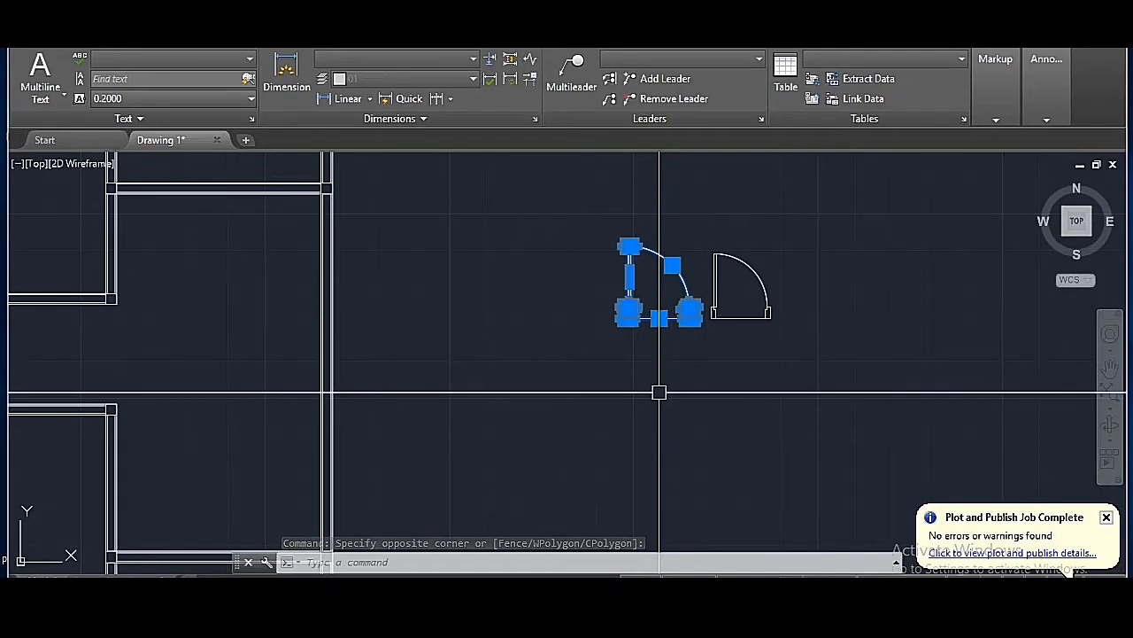
pyautogui.write('mi')
pyautogui.press('Return')
pyautogui.click(680, 352)
pyautogui.press('Return')
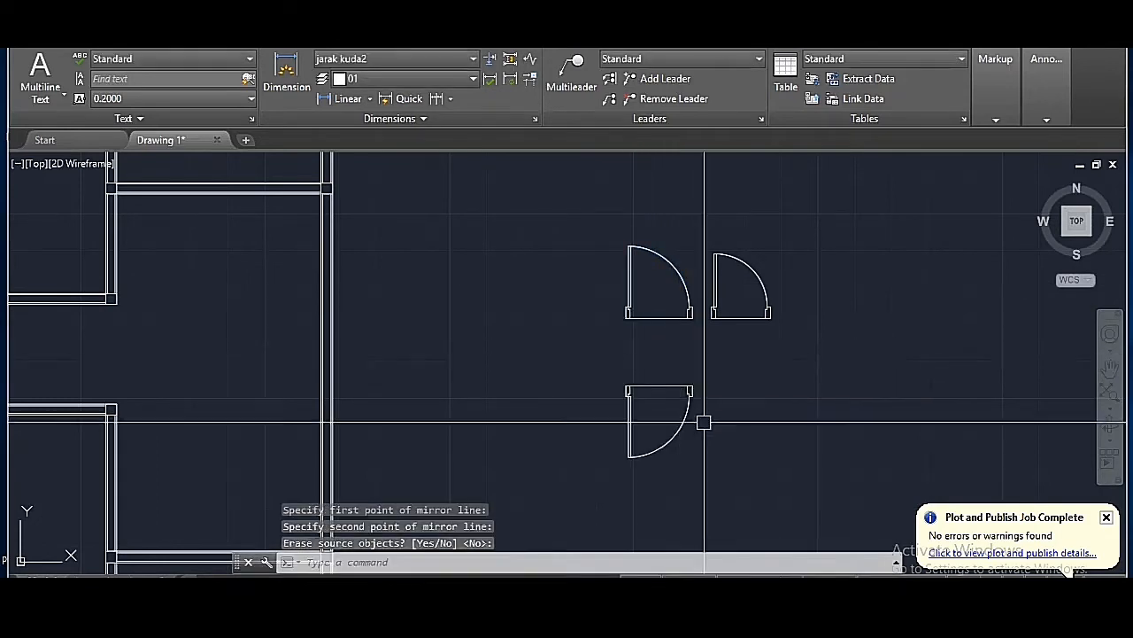
# - Mirror both wide doors to their left across a vertical line, keeping the originals
pyautogui.click(543, 515)
pyautogui.click(719, 206)
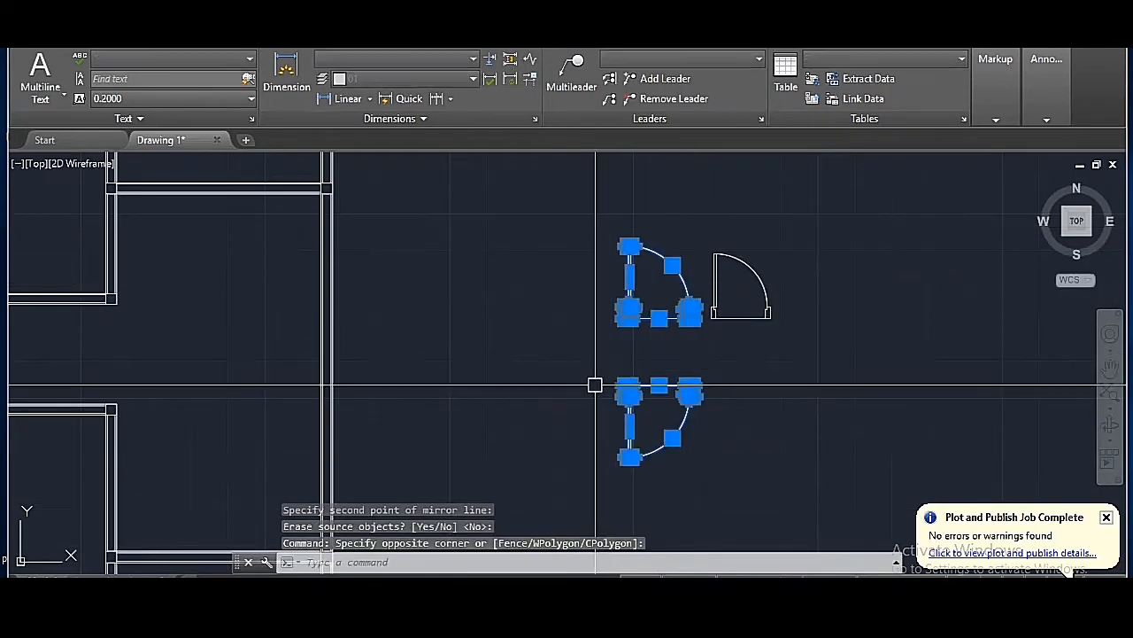
pyautogui.press('Return')
pyautogui.click(603, 367)
pyautogui.click(602, 332)
pyautogui.press('Return')
pyautogui.scroll(-2, 604, 377)
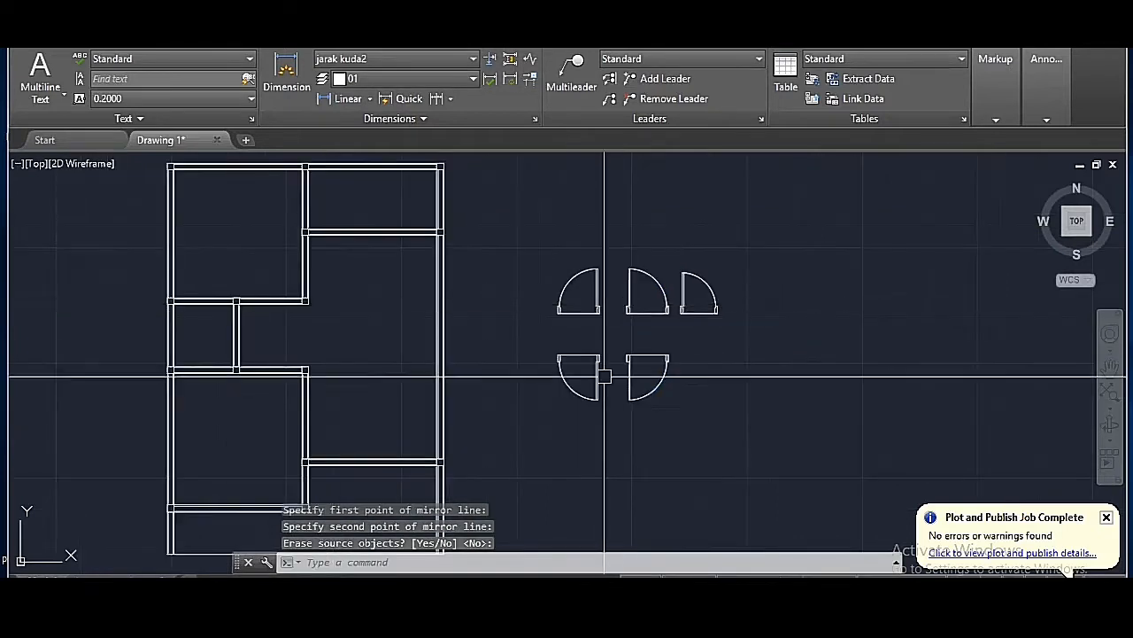
# - Copy the upward-swinging, left-hinged wide door into the plan's lower-right horizontal wall, with its hinge jamb against the column at the wall's left end
pyautogui.scroll(2, 660, 290)
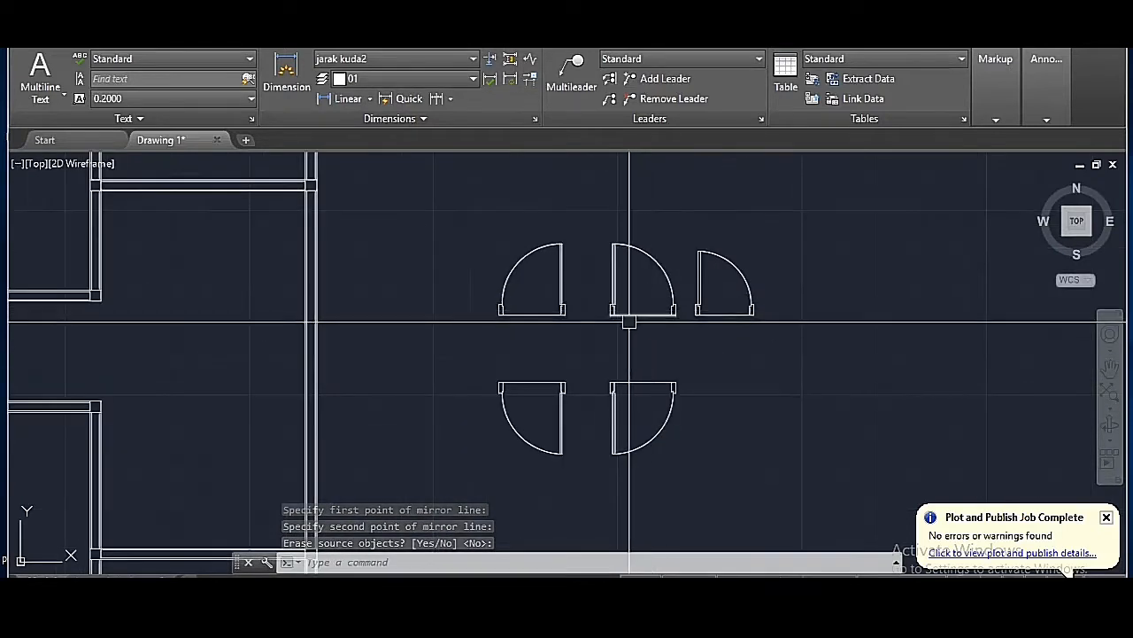
pyautogui.click(596, 341)
pyautogui.click(691, 225)
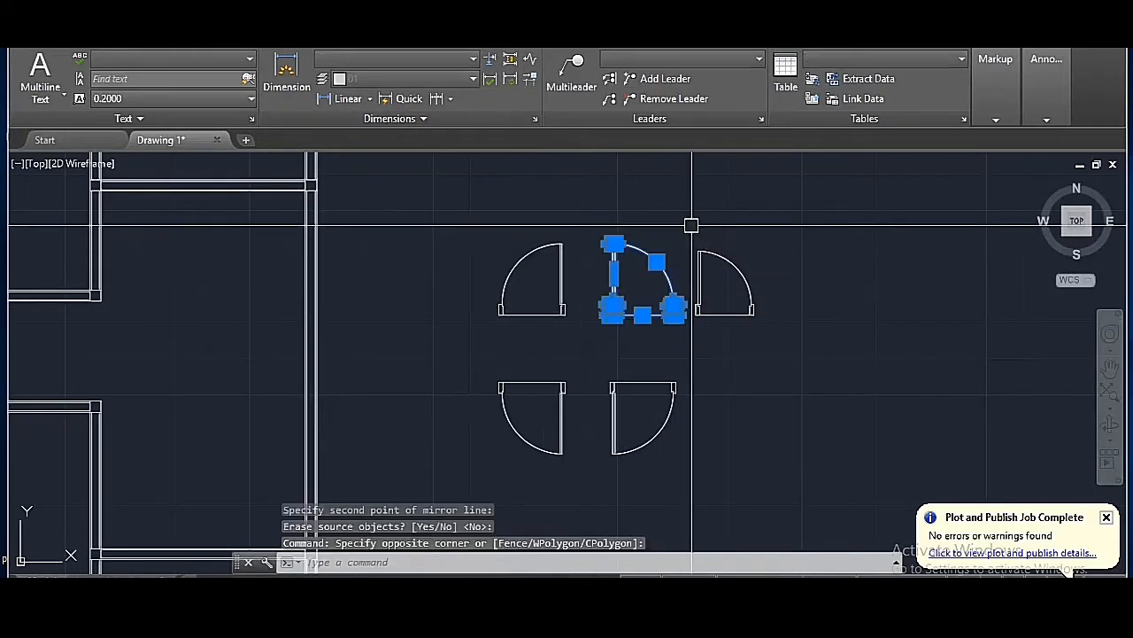
pyautogui.write('co')
pyautogui.press('Return')
pyautogui.scroll(5, 625, 308)
pyautogui.click(525, 356)
pyautogui.scroll(-5, 791, 233)
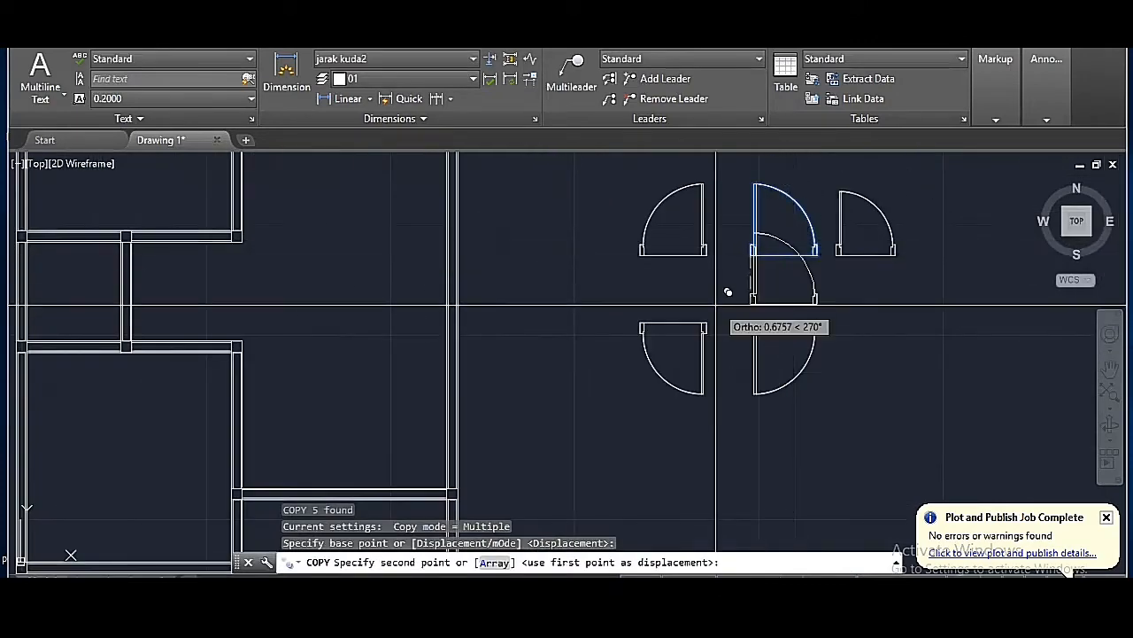
pyautogui.scroll(-3, 716, 306)
pyautogui.scroll(8, 614, 319)
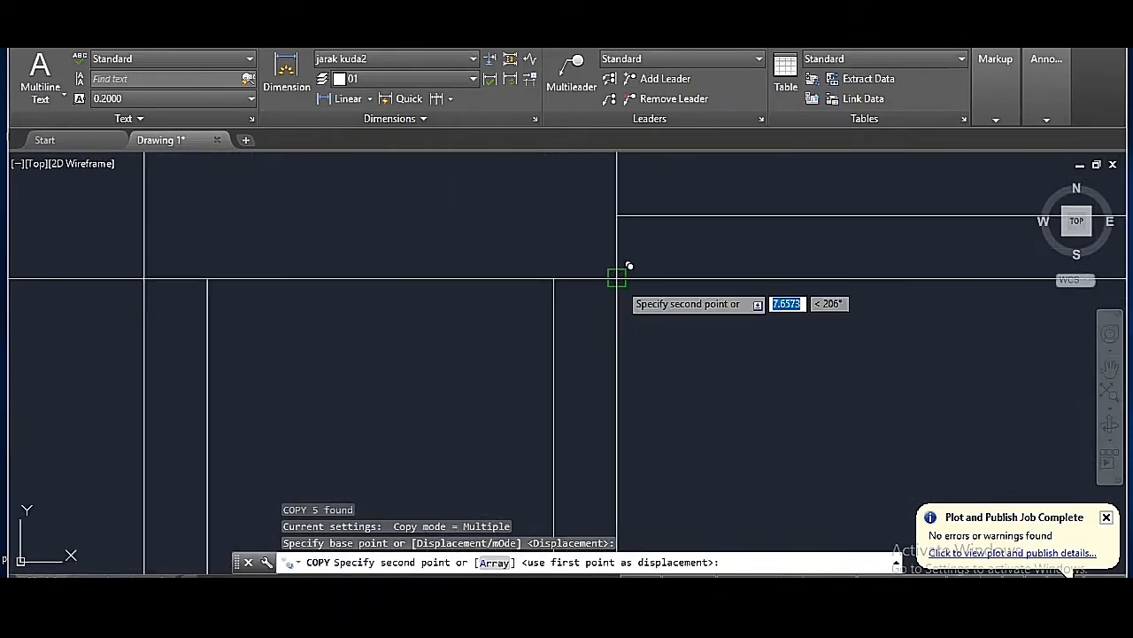
pyautogui.click(617, 278)
pyautogui.scroll(-4, 614, 305)
pyautogui.press('Return')
pyautogui.scroll(-2, 627, 361)
pyautogui.scroll(-1, 734, 361)
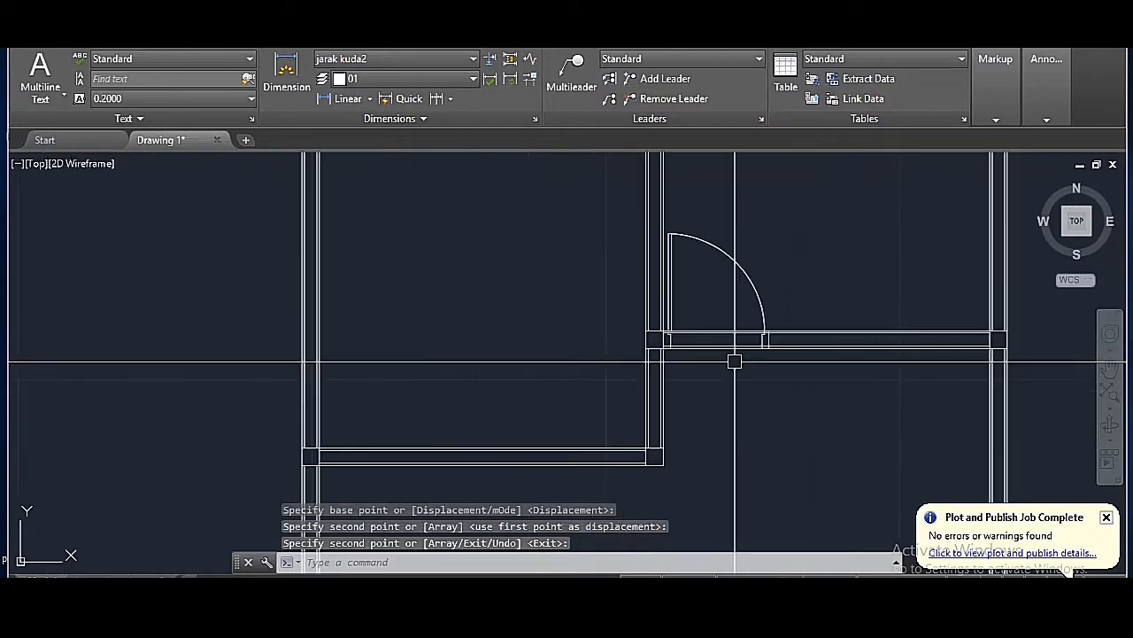
# - Draw a vertical construction line along the outer edge of the placed door's right jamb
pyautogui.scroll(3, 770, 350)
pyautogui.write('xl')
pyautogui.press('Return')
pyautogui.scroll(5, 771, 348)
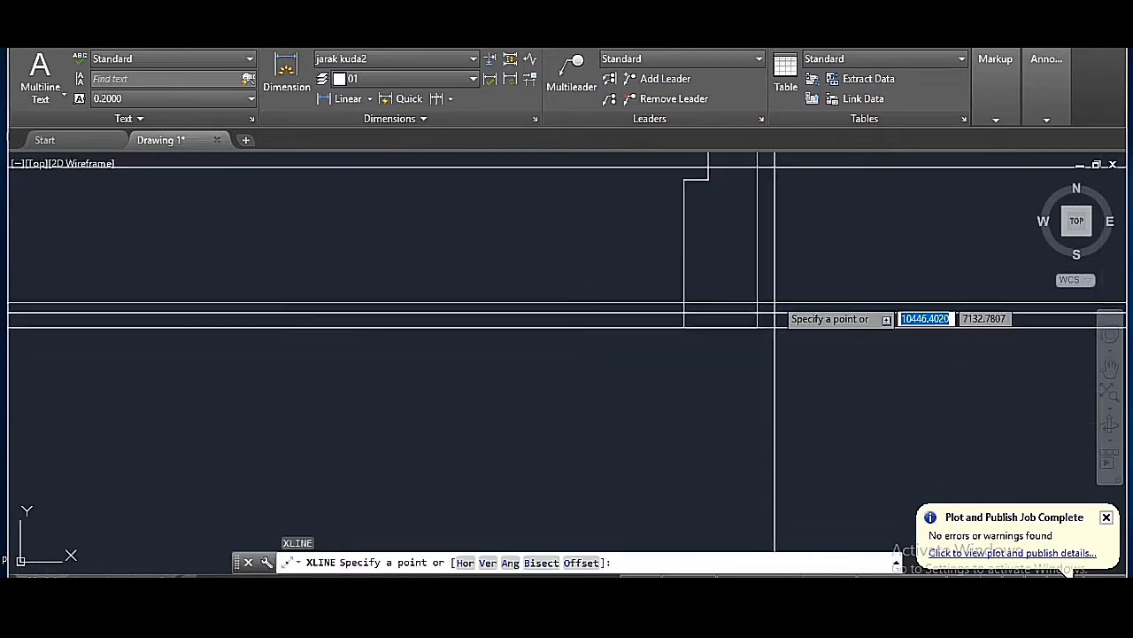
pyautogui.click(758, 256)
pyautogui.click(751, 232)
pyautogui.press('Return')
# - Trim the wall lines inside the lower-right wall's door opening at the construction line and erase that line
pyautogui.click(757, 390)
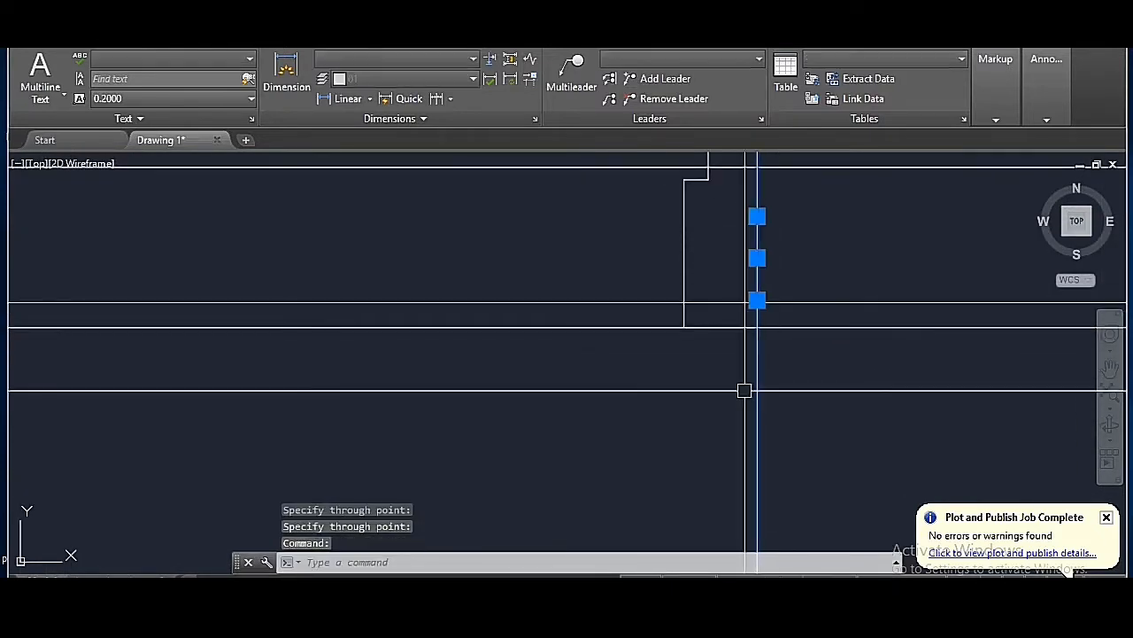
pyautogui.press('Return')
pyautogui.scroll(-4, 733, 387)
pyautogui.click(623, 391)
pyautogui.click(565, 274)
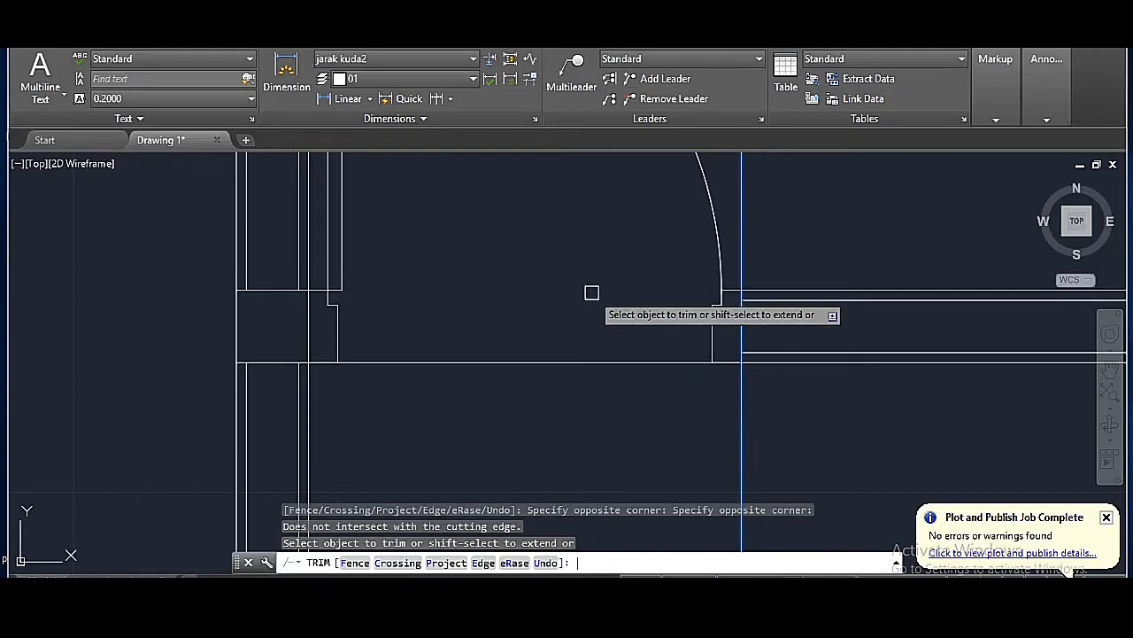
pyautogui.press('Return')
pyautogui.moveTo(780, 414); pyautogui.dragTo(724, 417)
pyautogui.write('e')
pyautogui.press('Return')
pyautogui.scroll(-6, 720, 390)
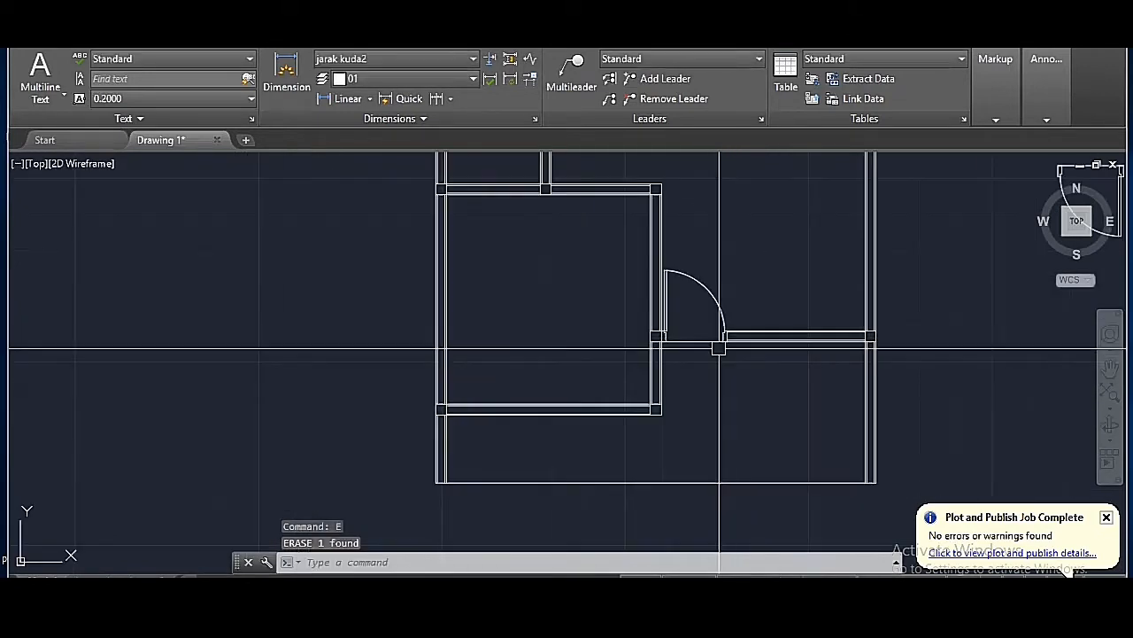
# - Copy the downward-swinging, right-hinged wide door into the lower-left room's upper wall, with its hinge jamb against the corner column
pyautogui.scroll(4, 854, 347)
pyautogui.click(839, 381)
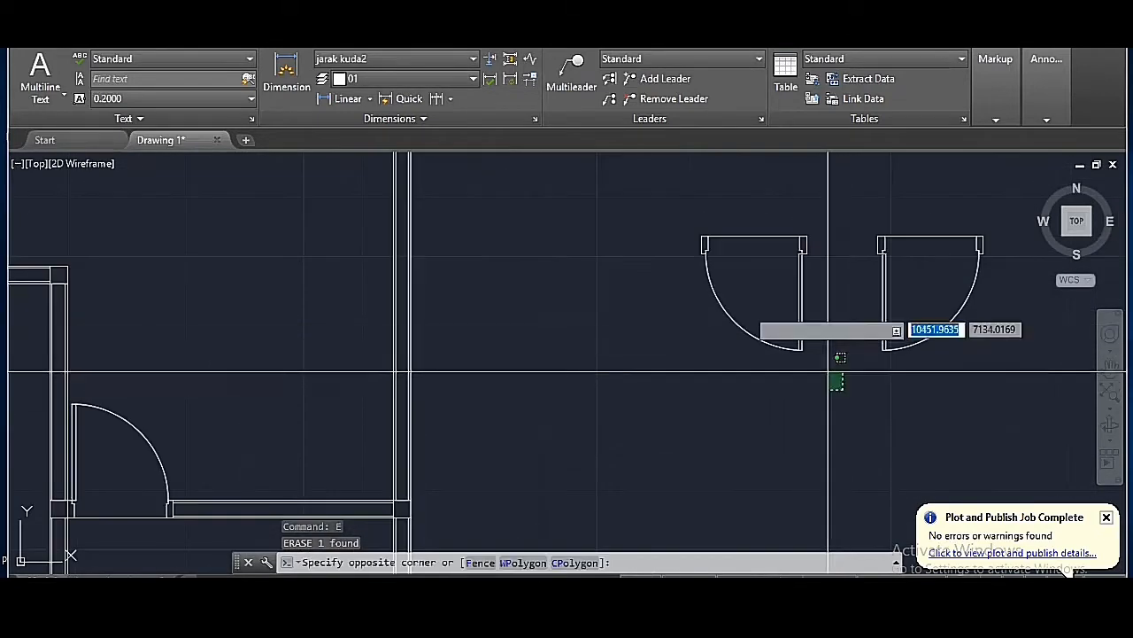
pyautogui.click(728, 228)
pyautogui.write('co')
pyautogui.press('Return')
pyautogui.scroll(6, 818, 230)
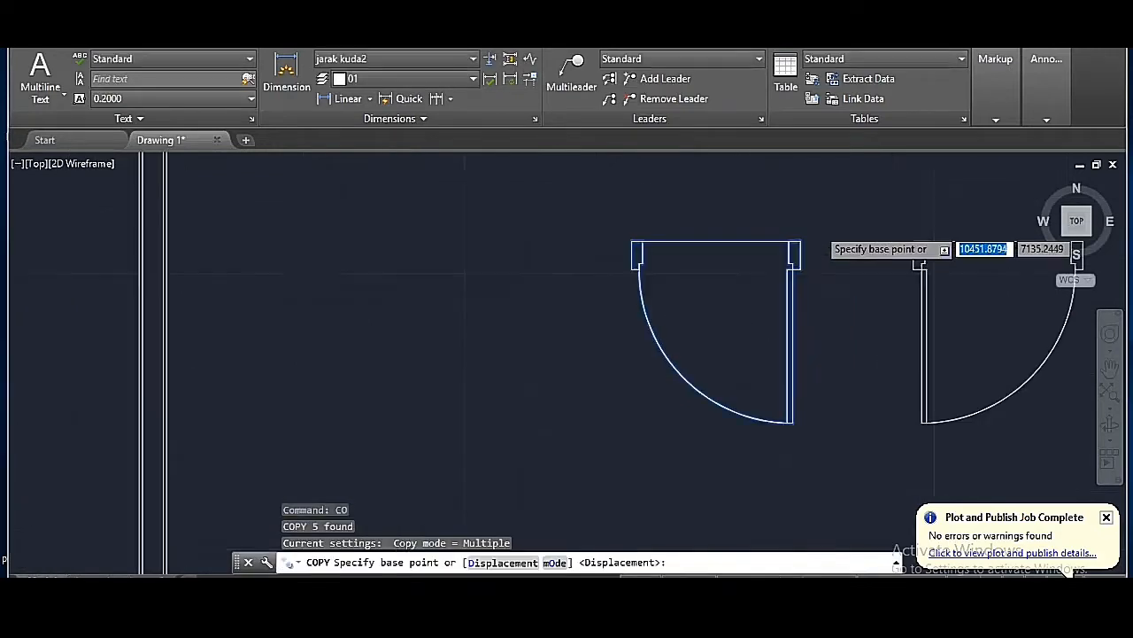
pyautogui.click(776, 263)
pyautogui.scroll(-8, 857, 329)
pyautogui.scroll(-2, 821, 337)
pyautogui.scroll(5, 531, 371)
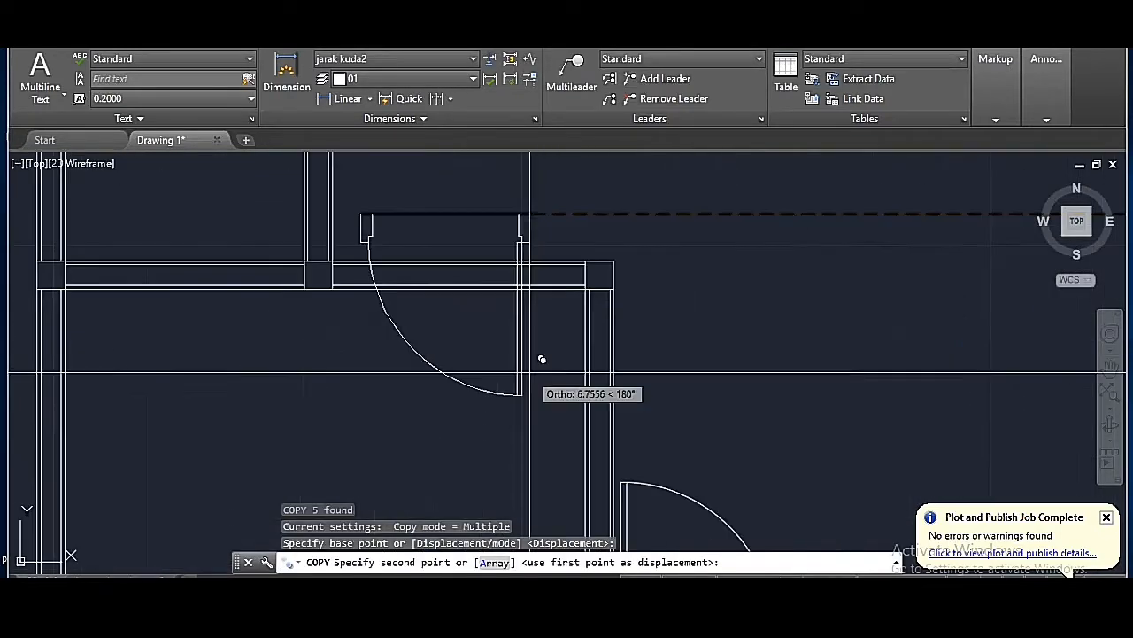
pyautogui.scroll(7, 567, 265)
pyautogui.click(687, 225)
pyautogui.scroll(-3, 682, 217)
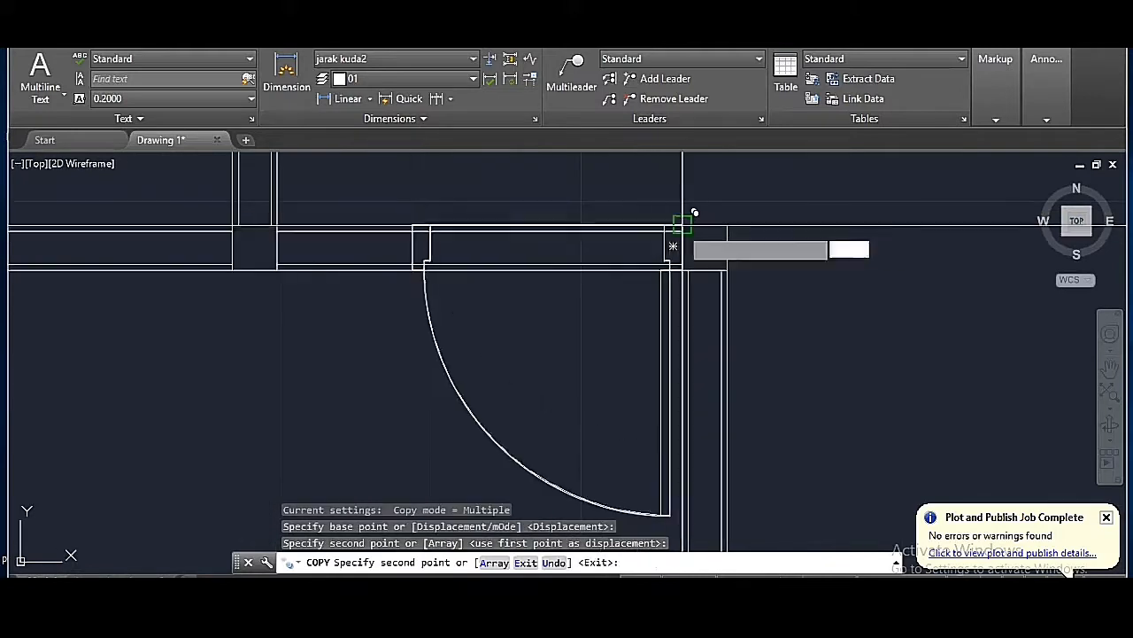
pyautogui.press('Return')
# - Draw a vertical construction line along the outer edge of the lower-left room door's left jamb
pyautogui.write('xl')
pyautogui.press('Return')
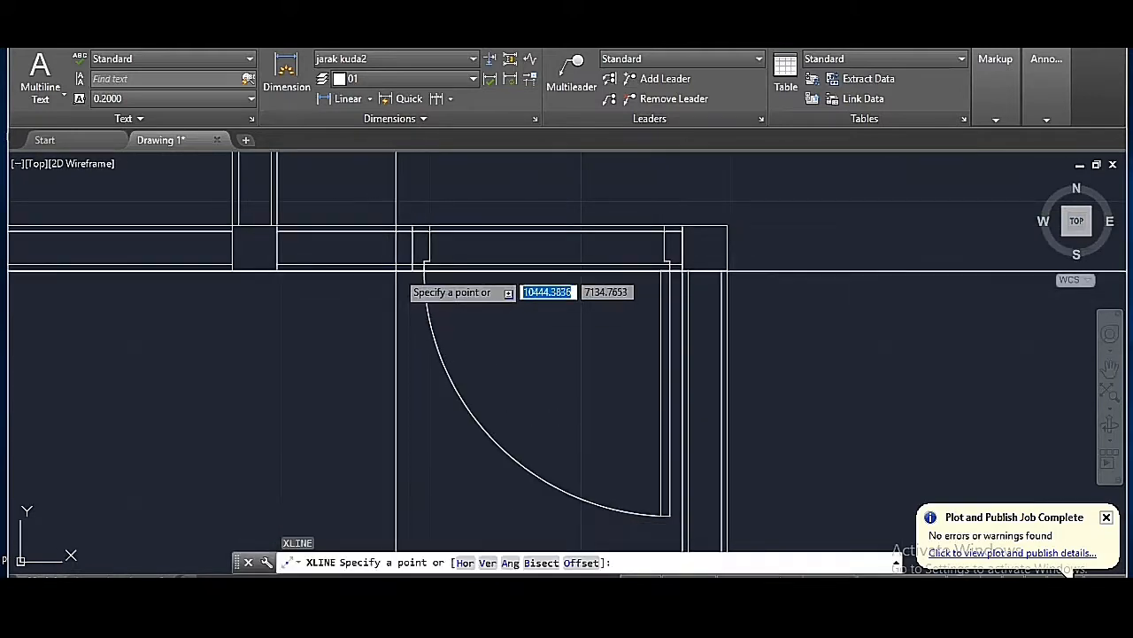
pyautogui.click(412, 249)
pyautogui.click(409, 309)
pyautogui.press('Return')
# - Trim the wall lines across the lower-left room's door opening at the construction line and erase that line
pyautogui.click(412, 316)
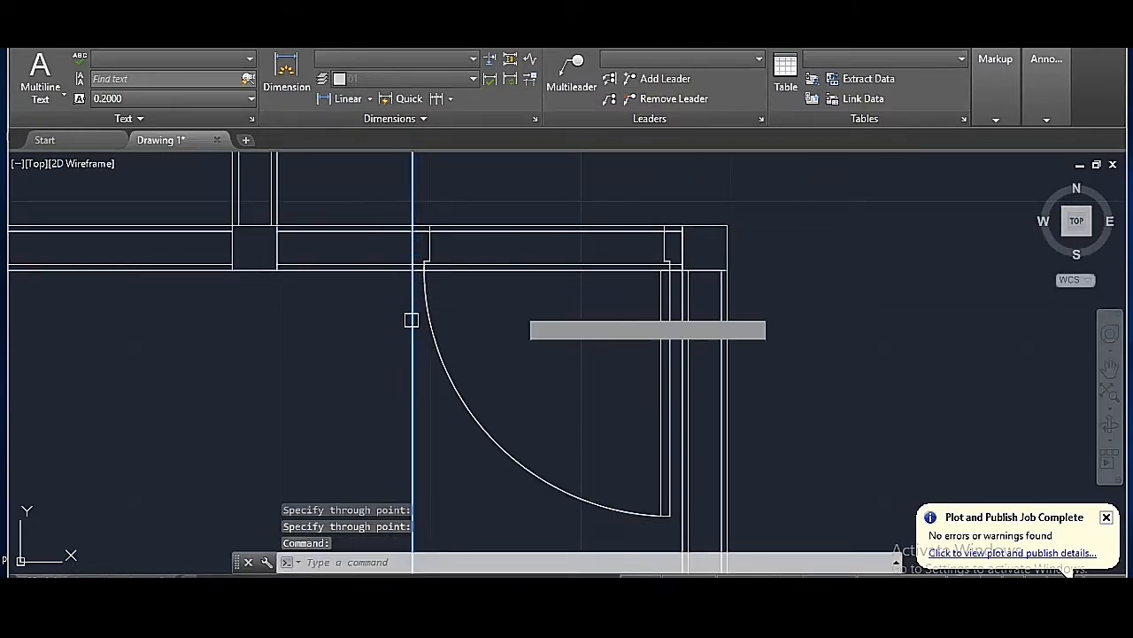
pyautogui.write('tr')
pyautogui.press('Return')
pyautogui.click(571, 308)
pyautogui.click(537, 212)
pyautogui.press('Return')
pyautogui.click(462, 184)
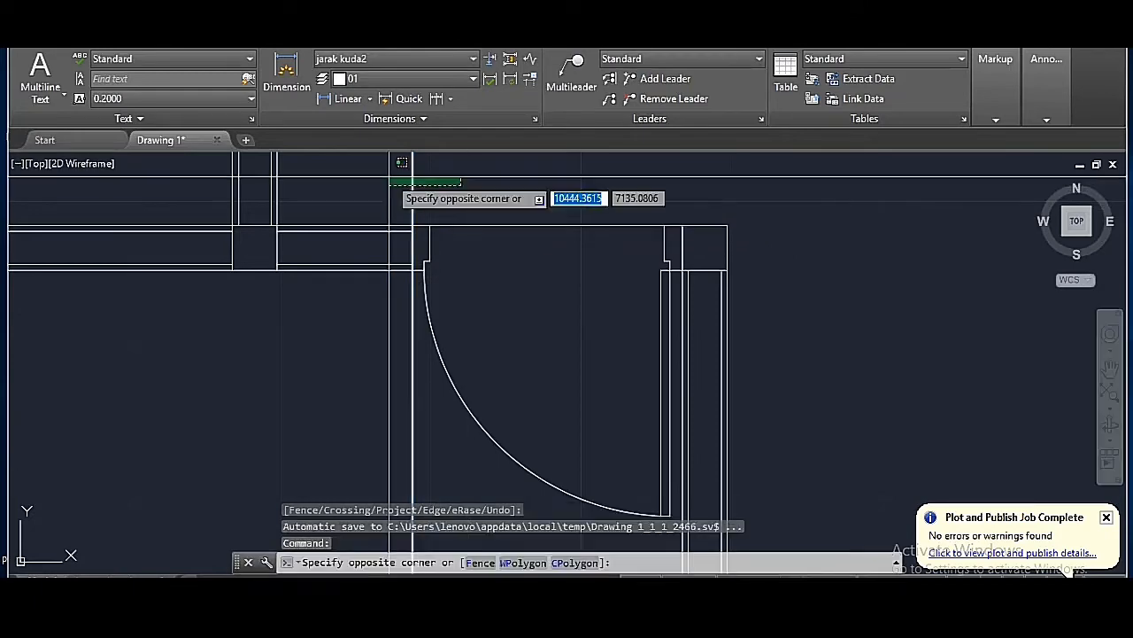
pyautogui.click(390, 175)
pyautogui.write('e')
pyautogui.press('Return')
pyautogui.scroll(-10, 453, 298)
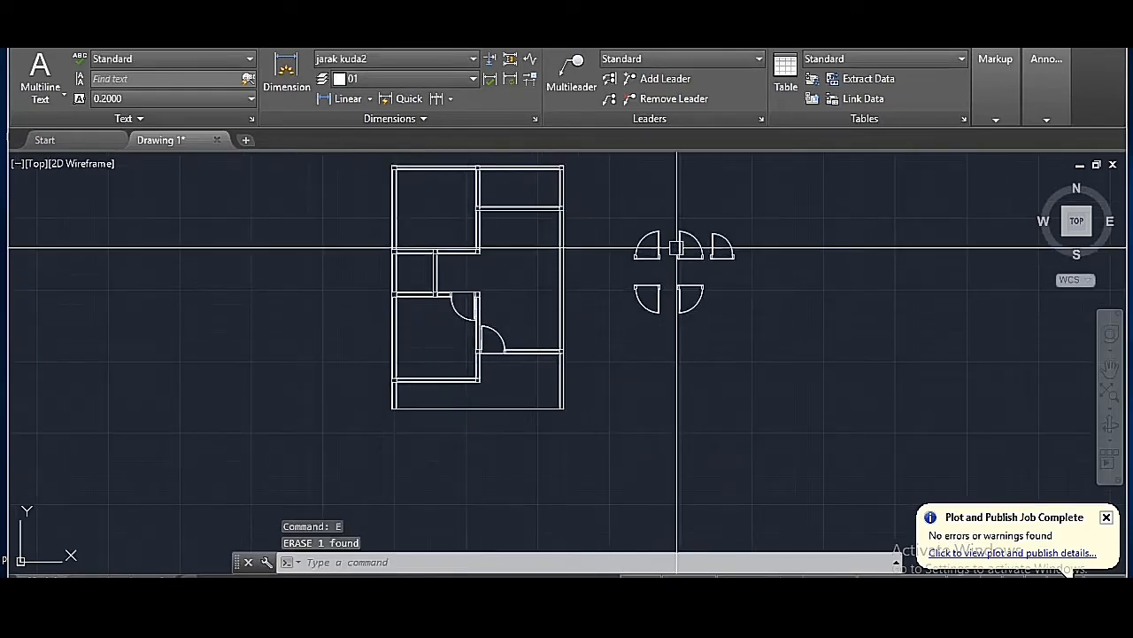
# - Copy the upward-swinging, right-hinged wide door into the upper-left room's lower wall, with its hinge jamb against the corner column
pyautogui.scroll(6, 670, 245)
pyautogui.scroll(-3, 610, 331)
pyautogui.click(601, 333)
pyautogui.click(495, 243)
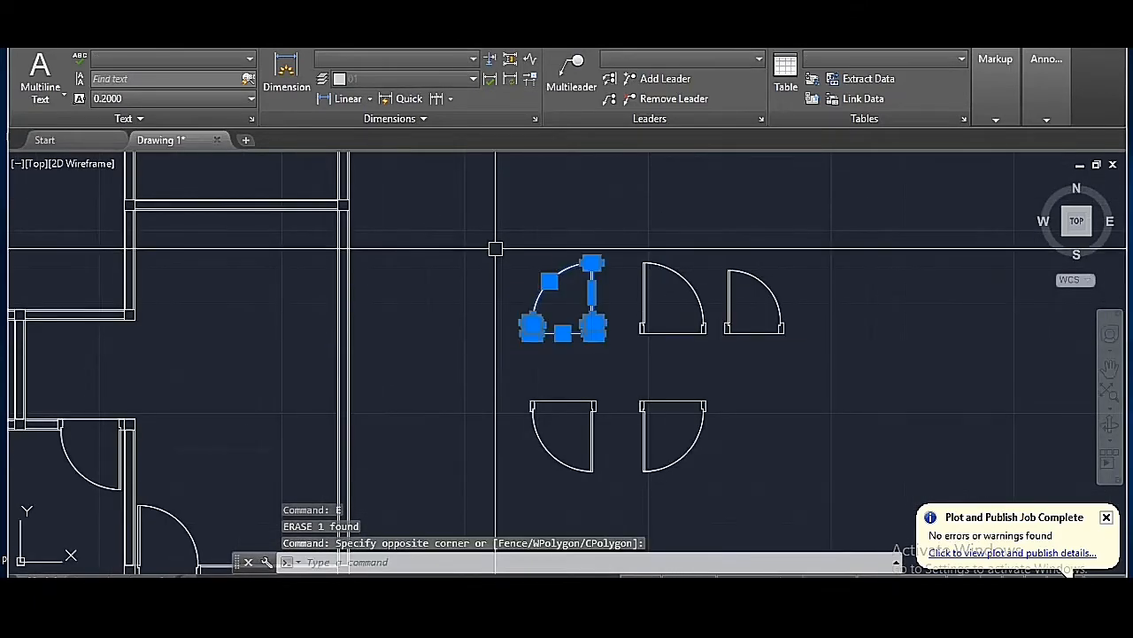
pyautogui.press('Return')
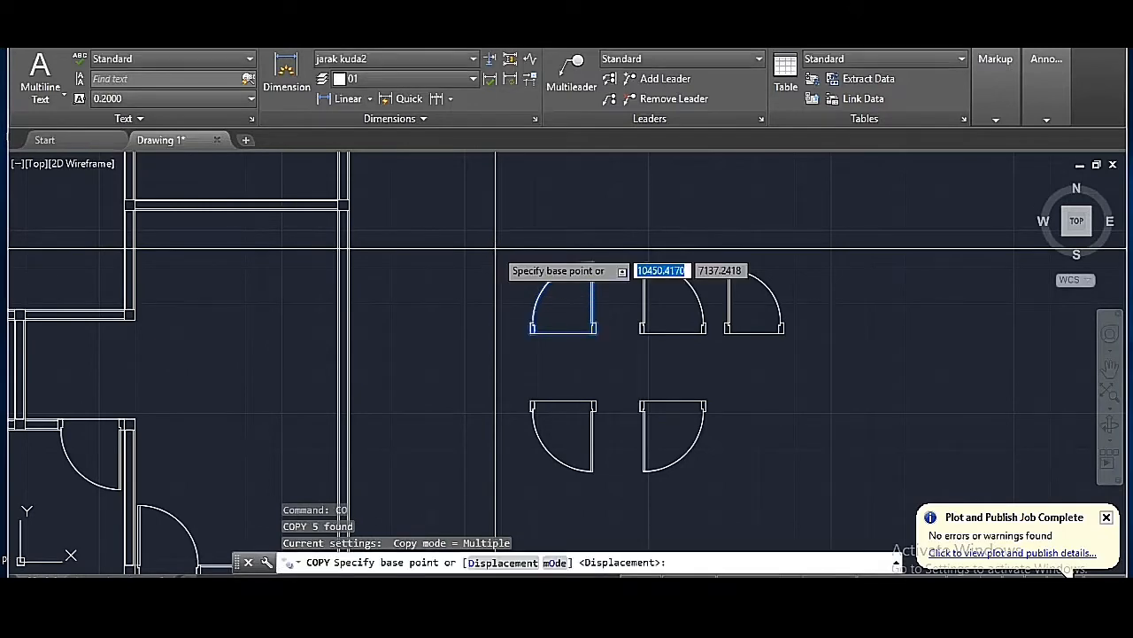
pyautogui.scroll(8, 589, 331)
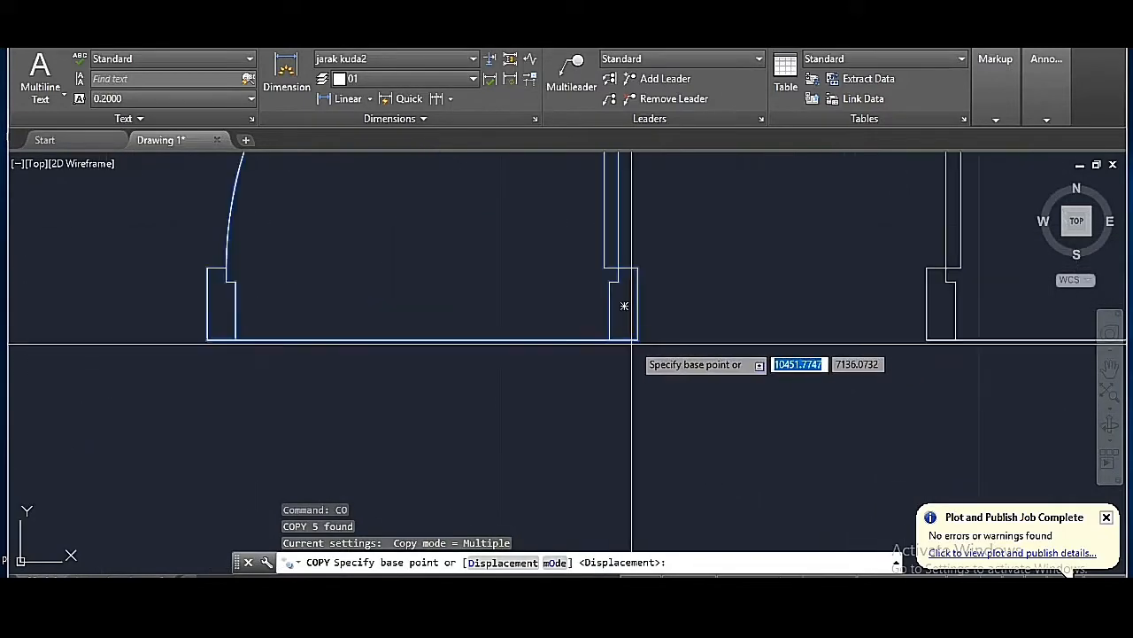
pyautogui.click(624, 306)
pyautogui.scroll(-6, 805, 284)
pyautogui.scroll(7, 451, 284)
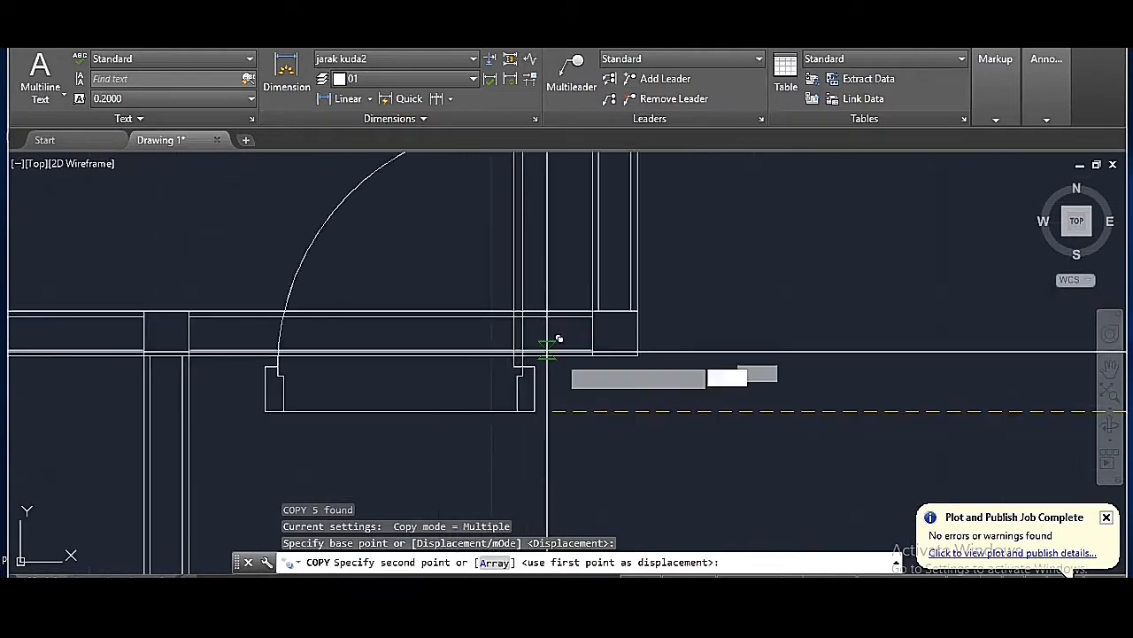
pyautogui.scroll(6, 576, 361)
pyautogui.click(646, 333)
pyautogui.scroll(-6, 659, 332)
pyautogui.press('Return')
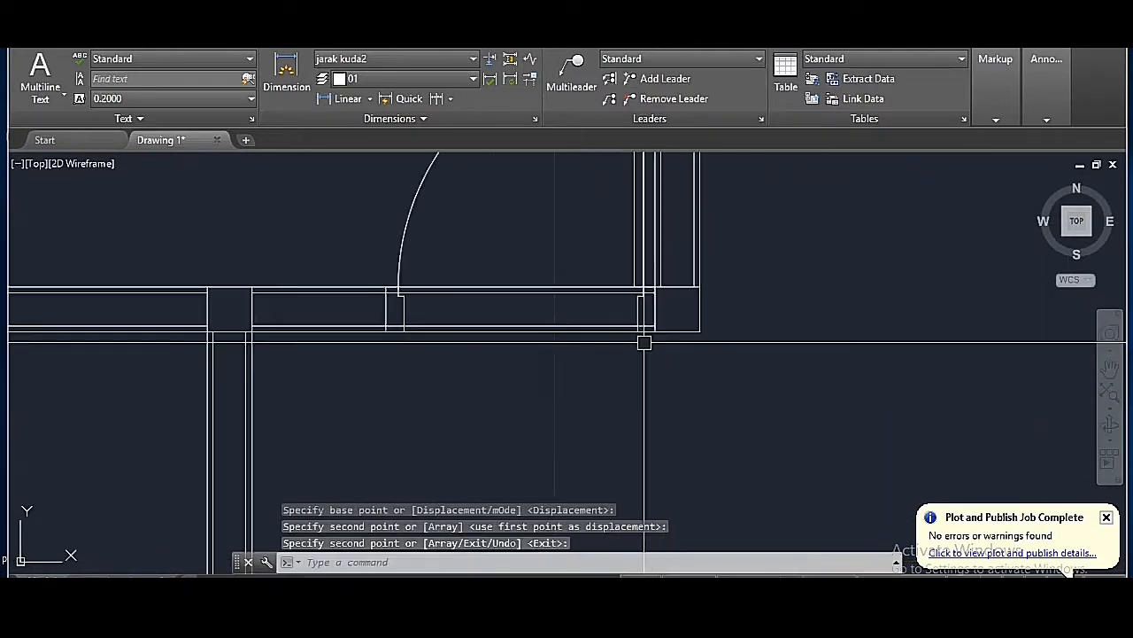
# - Draw a vertical construction line along the outer edge of the upper-left room door's left jamb
pyautogui.write('xl')
pyautogui.press('Return')
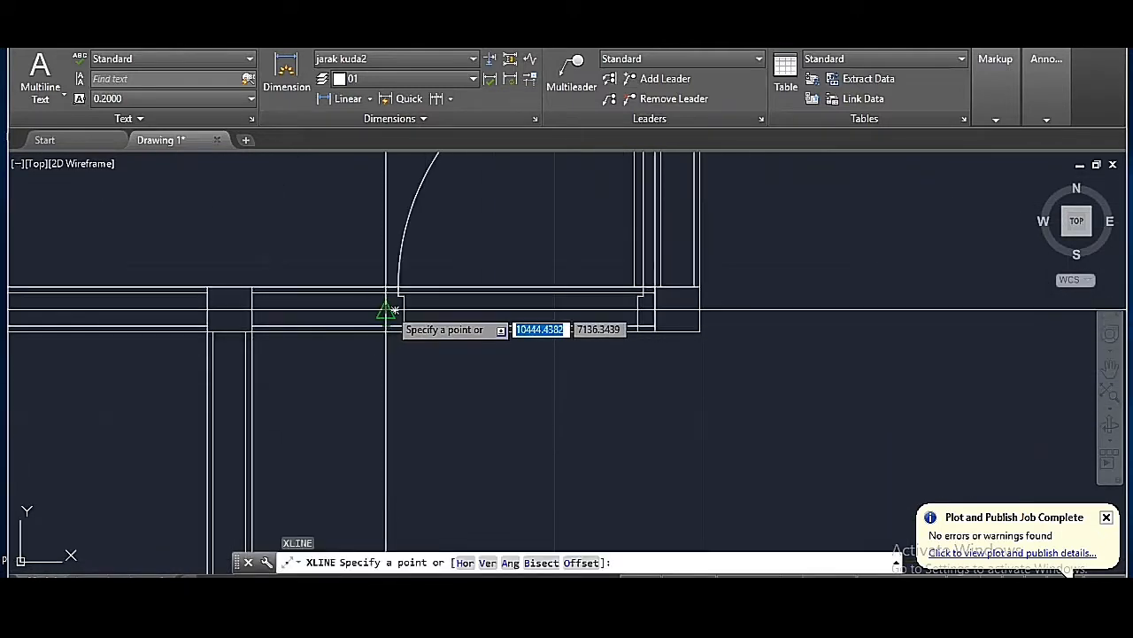
pyautogui.click(387, 310)
pyautogui.click(387, 333)
pyautogui.press('Return')
# - Trim the wall lines across the upper-left room's door opening at the construction line and erase that line
pyautogui.click(387, 377)
pyautogui.write('tr')
pyautogui.press('Return')
pyautogui.click(549, 361)
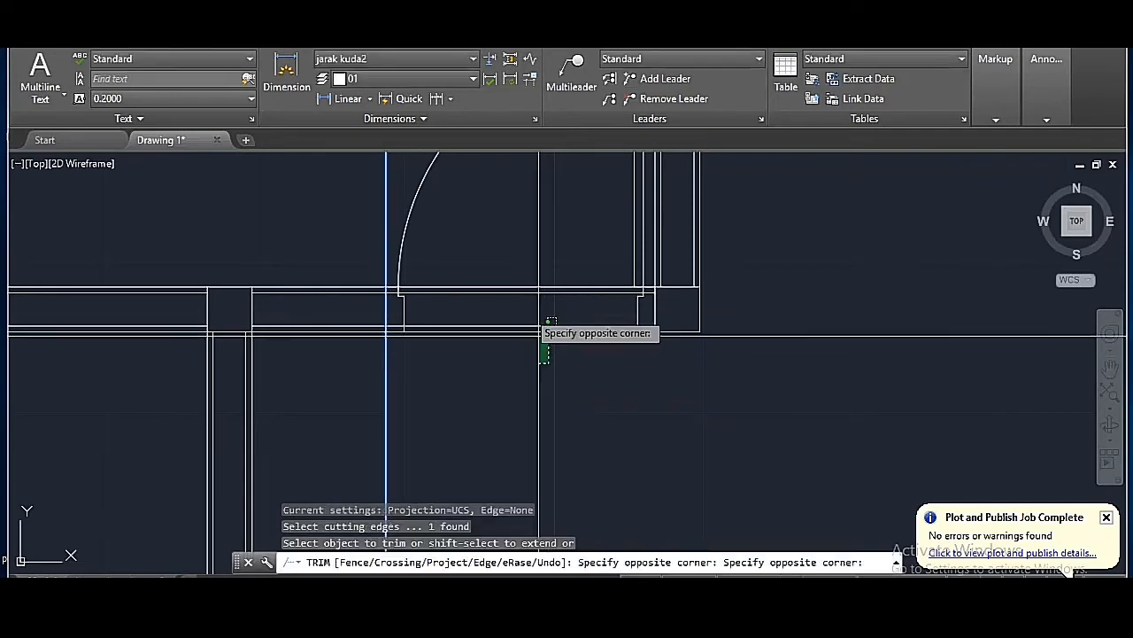
pyautogui.click(500, 269)
pyautogui.press('Return')
pyautogui.click(385, 225)
pyautogui.write('e')
pyautogui.press('Return')
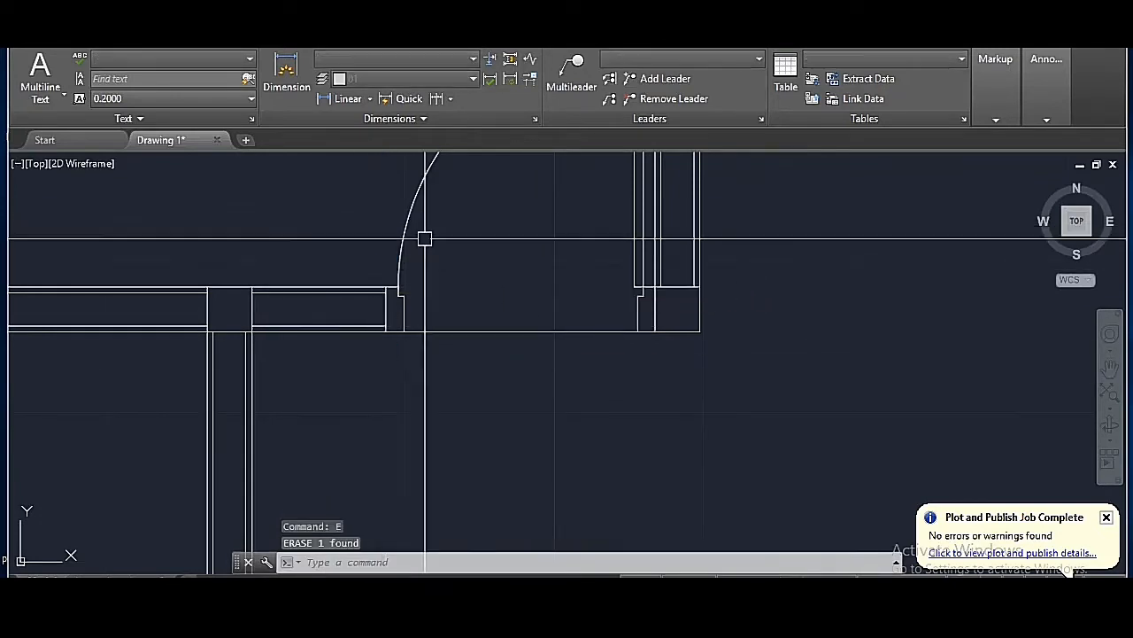
# - Move the narrow door symbol farther right, clear of the four wide door symbols
pyautogui.scroll(-4, 450, 278)
pyautogui.scroll(-2, 504, 306)
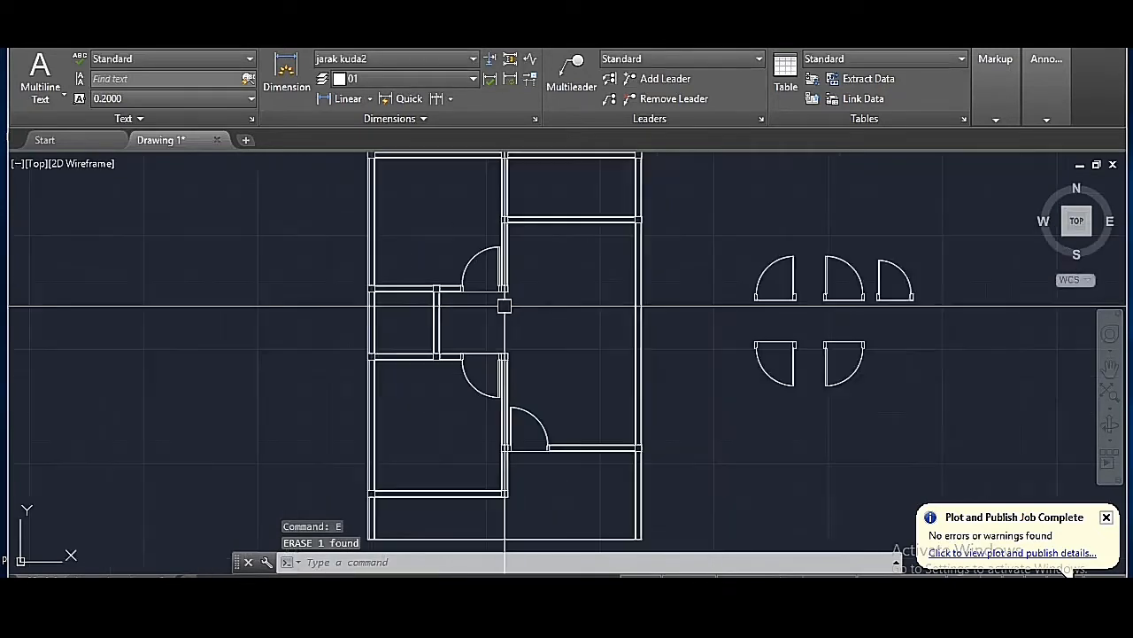
pyautogui.scroll(2, 929, 312)
pyautogui.click(926, 308)
pyautogui.click(830, 211)
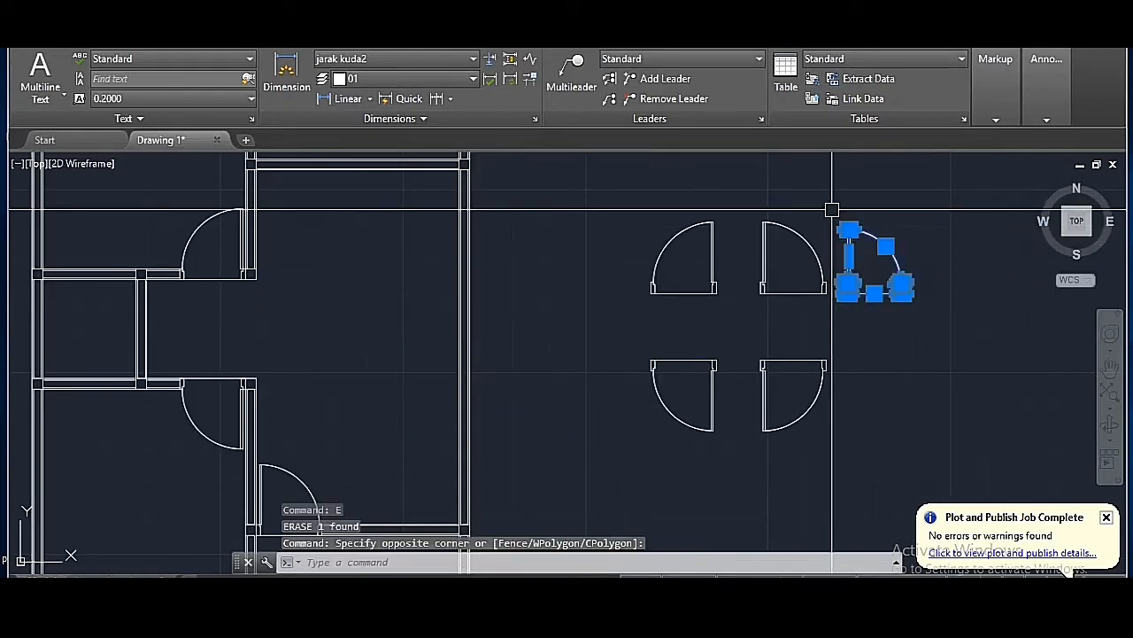
pyautogui.write('m')
pyautogui.press('Return')
pyautogui.click(832, 210)
pyautogui.click(946, 201)
pyautogui.moveTo(1021, 226); pyautogui.dragTo(972, 225, button='middle')
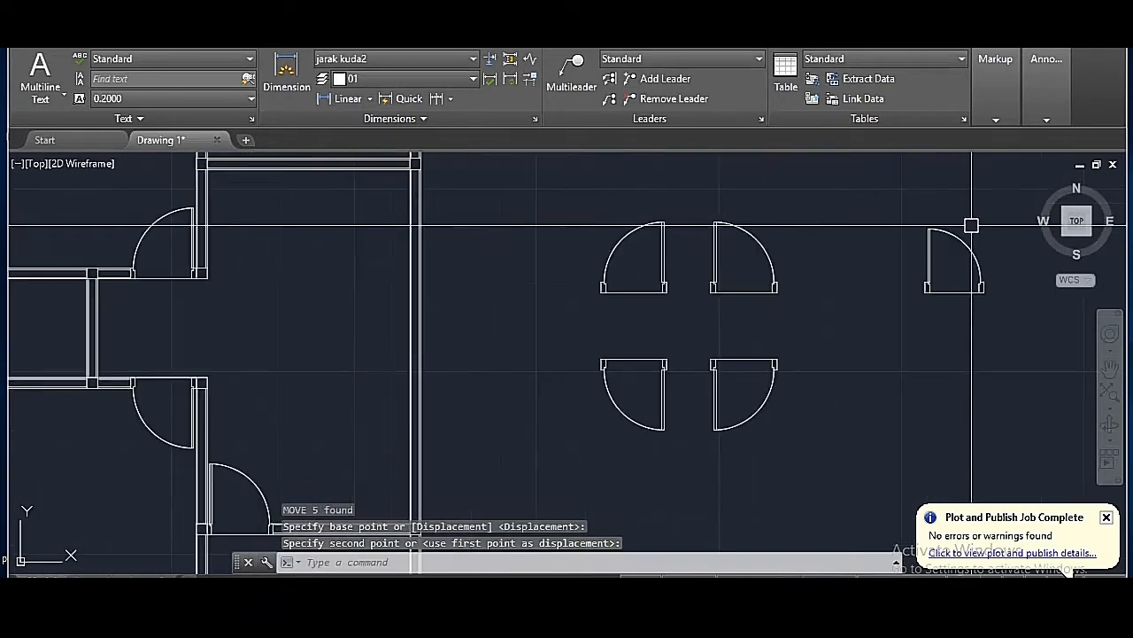
# - Try to rotate the narrow door symbol 90 degrees about a point just below its right jamb
pyautogui.click(921, 215)
pyautogui.click(998, 320)
pyautogui.write('ro')
pyautogui.press('Return')
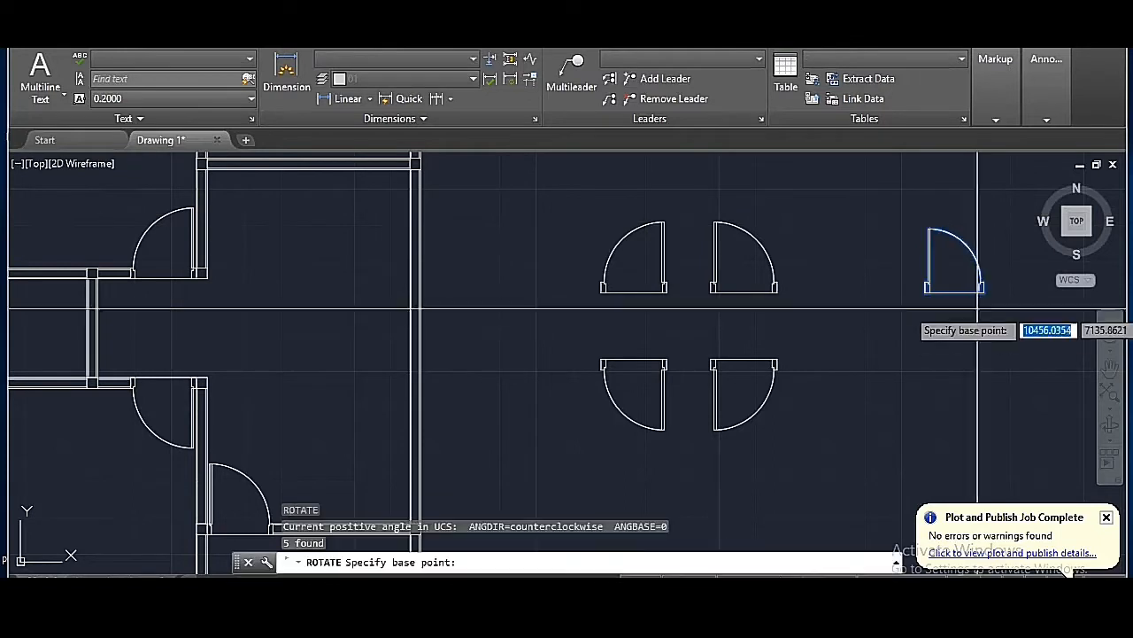
pyautogui.click(975, 324)
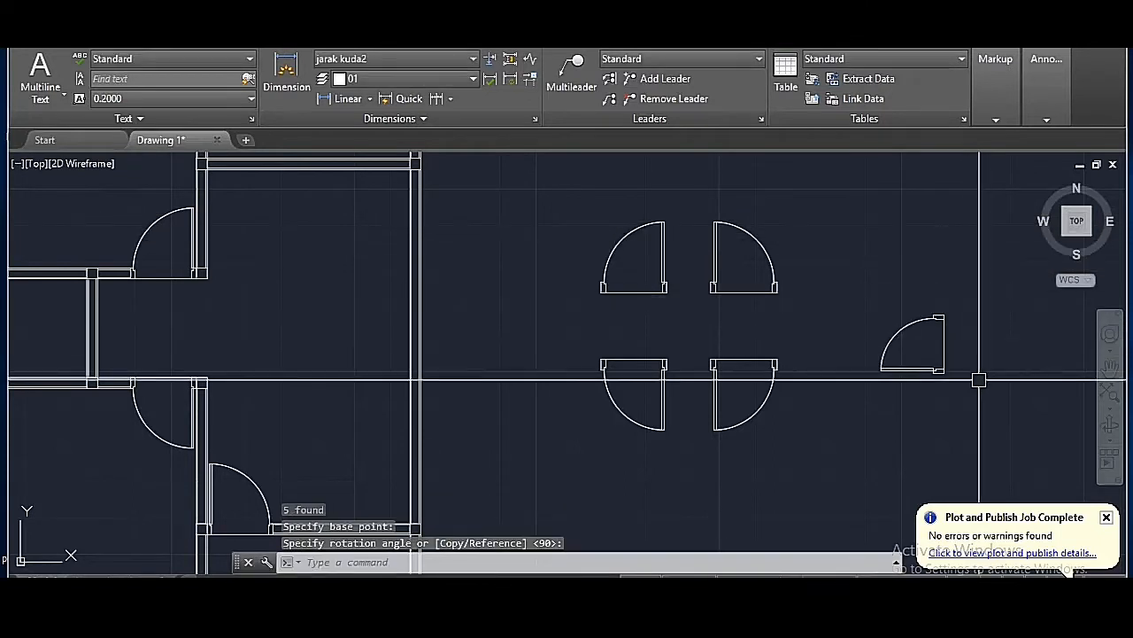
pyautogui.write('u')
pyautogui.press('Return')
# - Rotate the narrow door symbol 90 degrees counterclockwise about a point below the middle of its threshold
pyautogui.click(1003, 319)
pyautogui.click(898, 217)
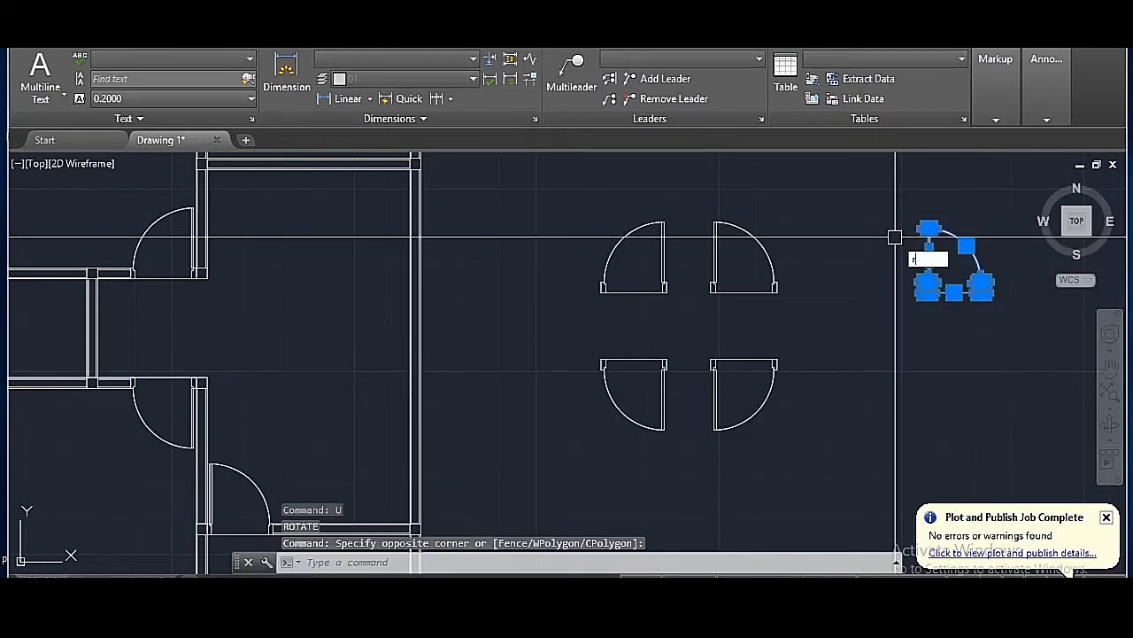
pyautogui.write('ro')
pyautogui.press('Return')
pyautogui.click(955, 335)
pyautogui.click(951, 211)
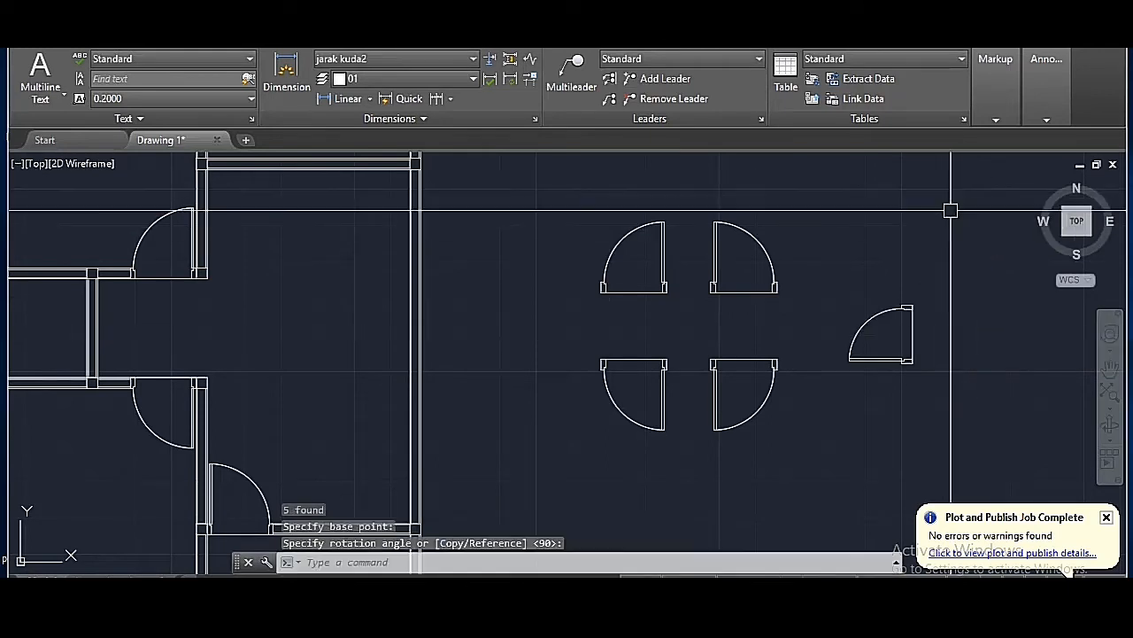
# - Move the rotated narrow door into the small middle-left room's right wall, with its hinge jamb's outer corner at the lower column's top-right corner
pyautogui.click(945, 386)
pyautogui.click(866, 322)
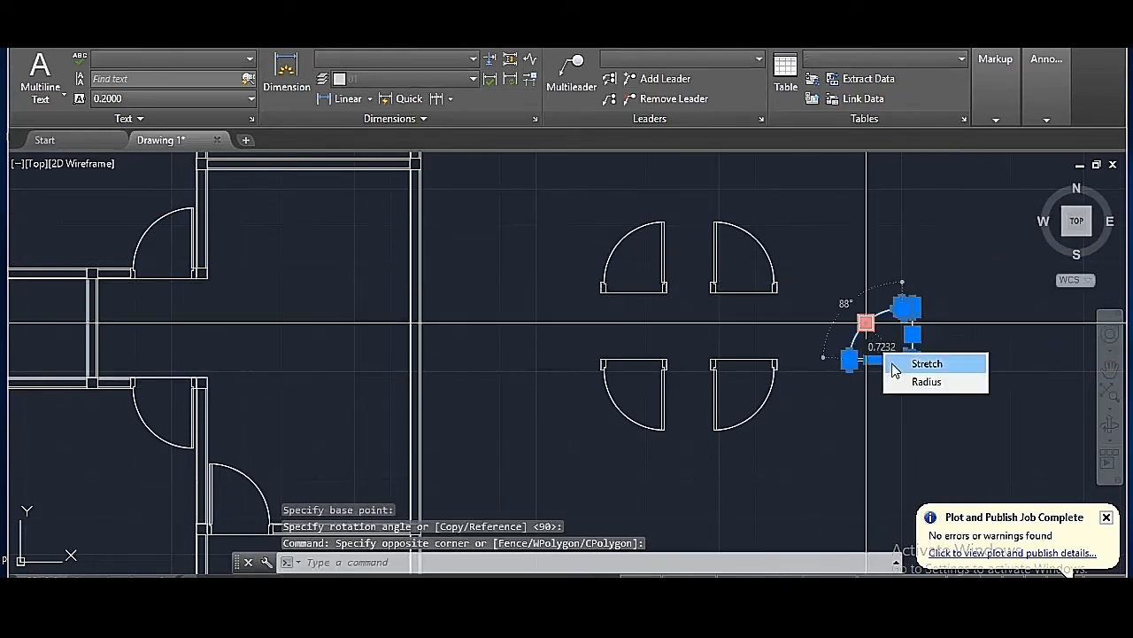
pyautogui.write('m')
pyautogui.press('Return')
pyautogui.scroll(5, 921, 363)
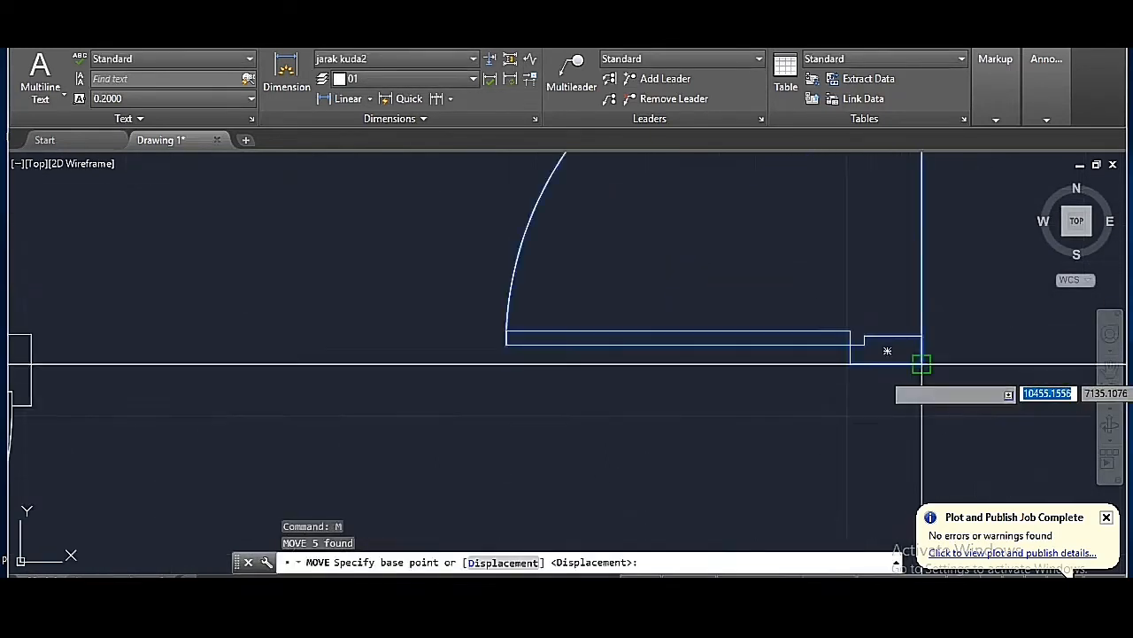
pyautogui.scroll(-2, 921, 363)
pyautogui.click(921, 363)
pyautogui.scroll(-8, 955, 332)
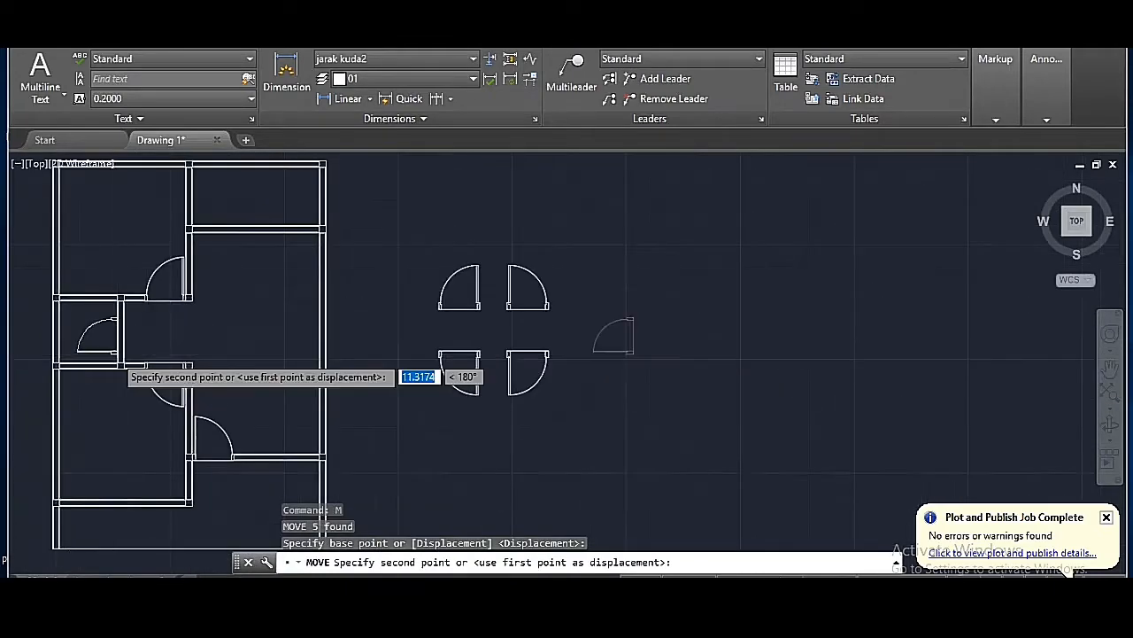
pyautogui.scroll(8, 112, 357)
pyautogui.scroll(-1, 527, 260)
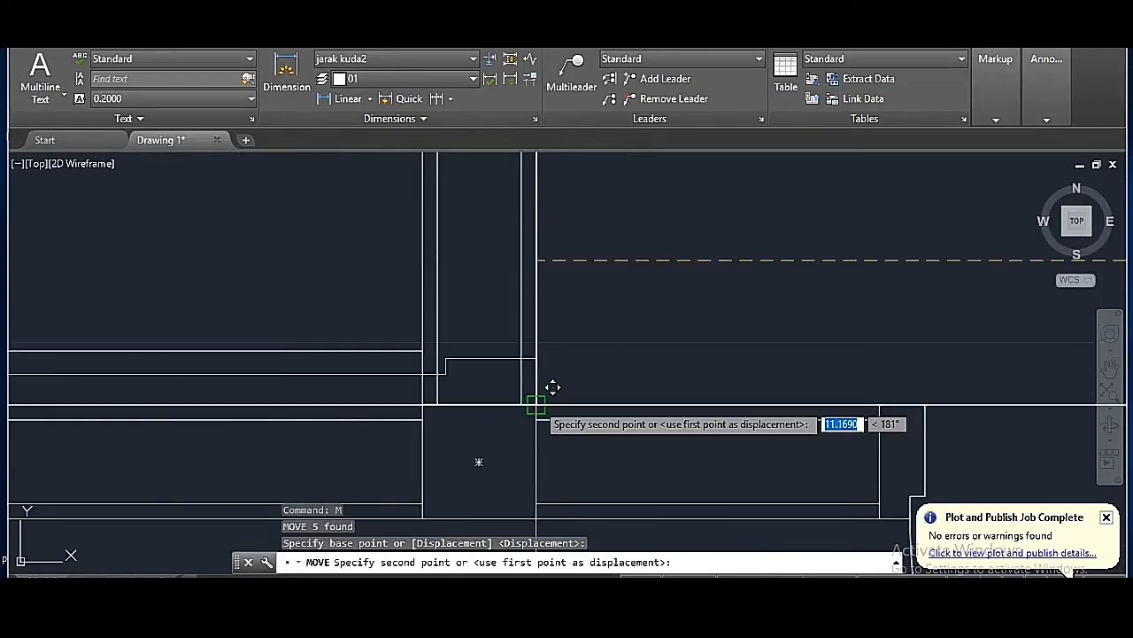
pyautogui.click(535, 405)
# - Draw a horizontal construction line along the outer edge of the narrow door's upper jamb
pyautogui.scroll(-2, 500, 253)
pyautogui.write('xl')
pyautogui.press('Return')
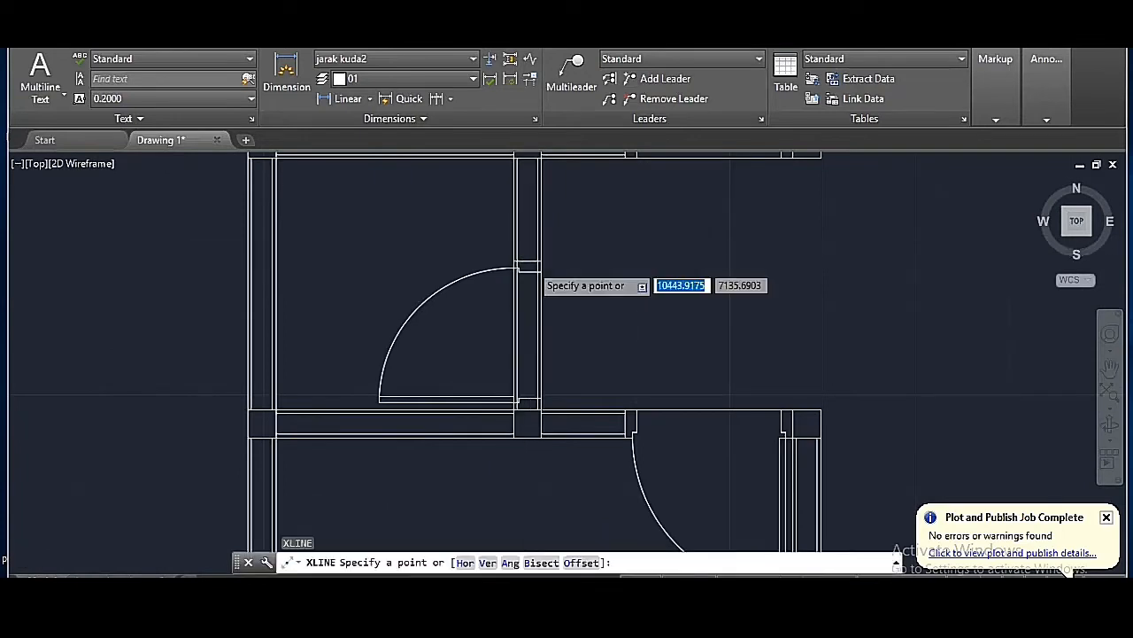
pyautogui.scroll(5, 531, 265)
pyautogui.click(534, 246)
pyautogui.click(632, 250)
pyautogui.press('Return')
# - Trim the wall lines across the small room's door opening at the construction line and erase that line
pyautogui.click(637, 246)
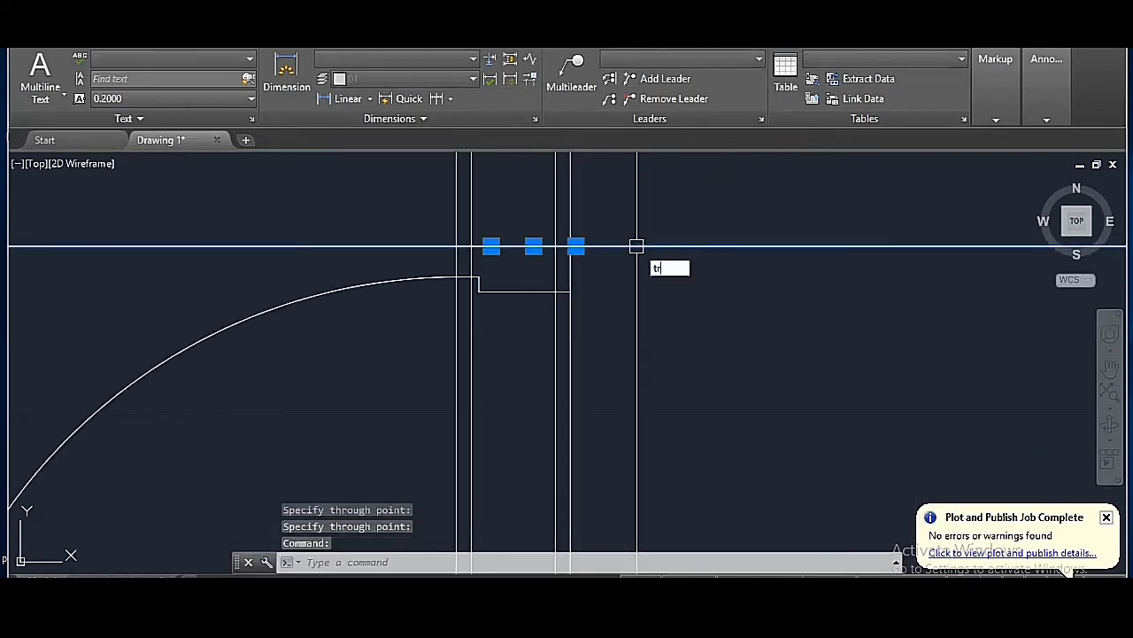
pyautogui.press('Return')
pyautogui.scroll(-2, 635, 256)
pyautogui.click(650, 333)
pyautogui.click(499, 383)
pyautogui.press('Return')
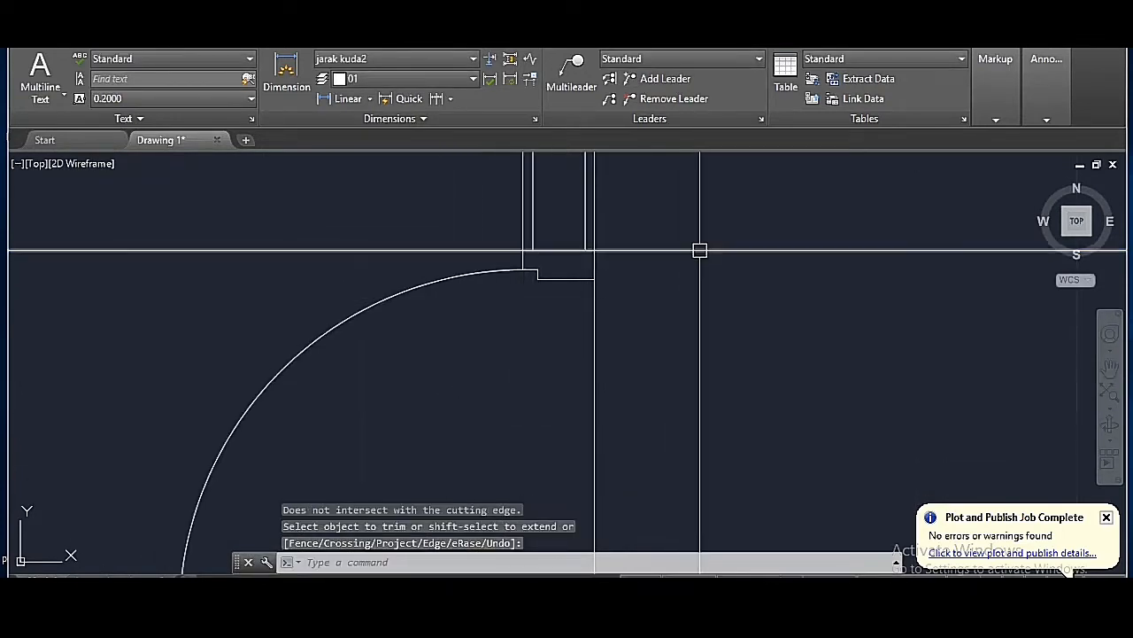
pyautogui.click(700, 251)
pyautogui.write('e')
pyautogui.press('Return')
# - Erase the four spare wide door symbols beside the floor plan
pyautogui.scroll(-4, 550, 288)
pyautogui.scroll(-2, 602, 315)
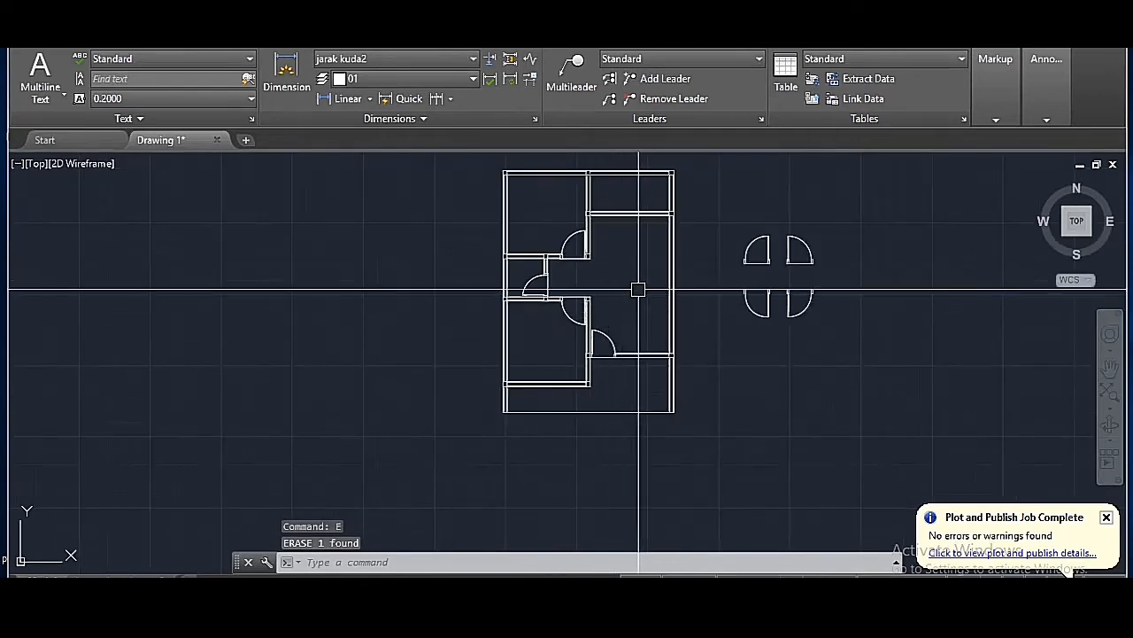
pyautogui.click(727, 348)
pyautogui.click(835, 218)
pyautogui.write('e')
pyautogui.press('Return')
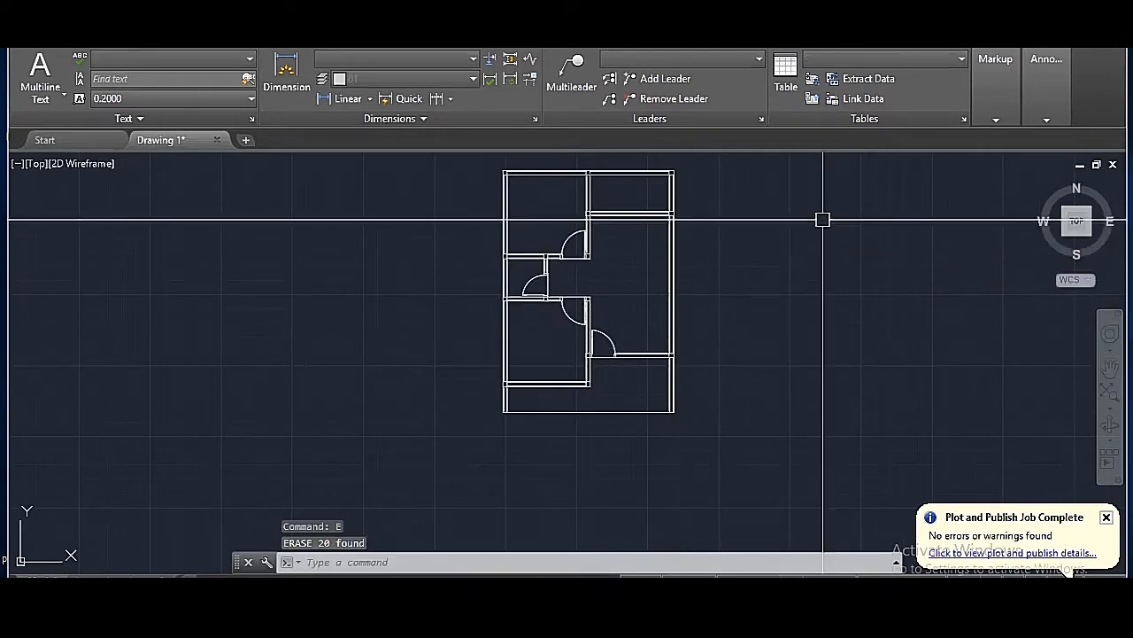
# - Draw a vertical construction line along the right face of the wall between the upper-left room and the large room
pyautogui.scroll(6, 587, 222)
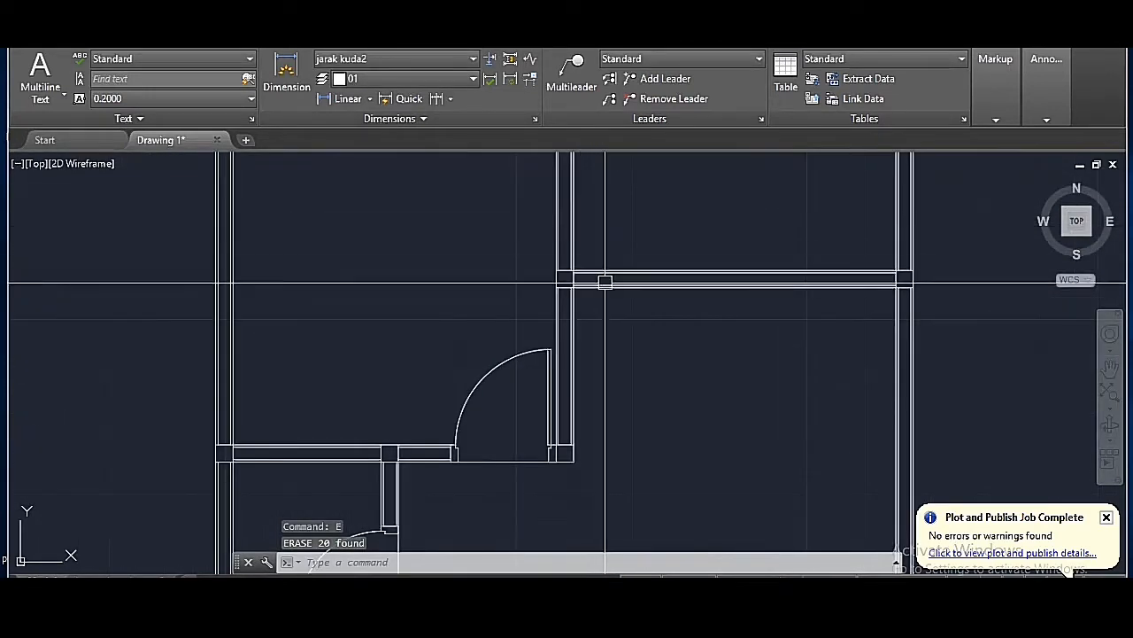
pyautogui.press('Return')
pyautogui.scroll(6, 593, 322)
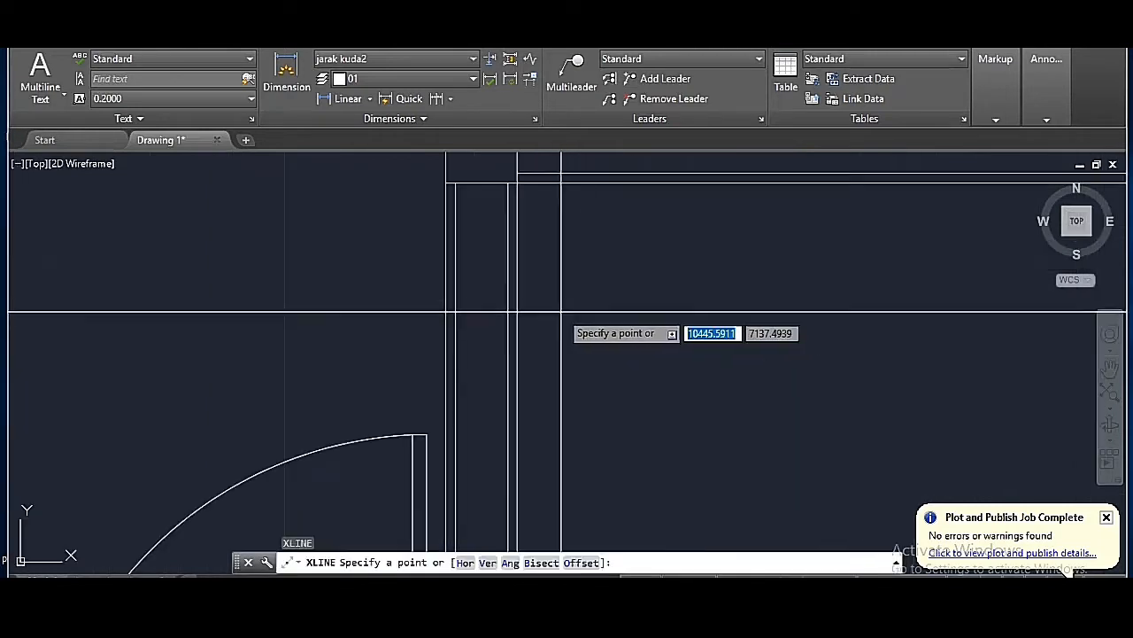
pyautogui.click(517, 278)
pyautogui.click(518, 257)
pyautogui.press('Return')
# - Offset the vertical construction line 1 unit to the right and erase the original line
pyautogui.scroll(-6, 571, 403)
pyautogui.write('o')
pyautogui.press('Return')
pyautogui.write('1')
pyautogui.press('Return')
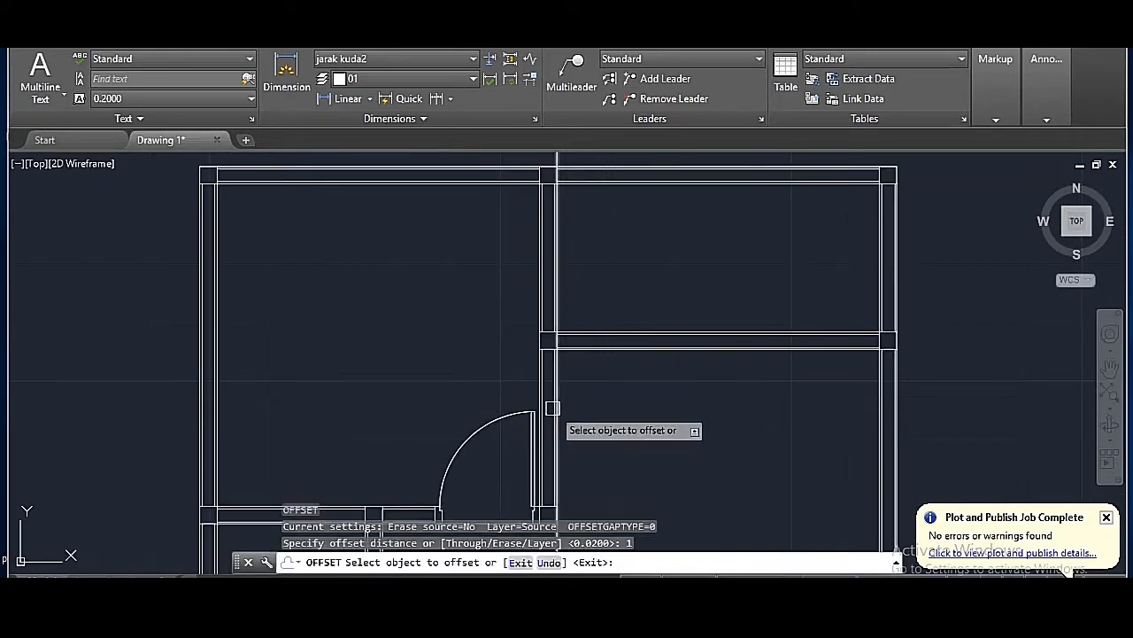
pyautogui.scroll(-2, 552, 405)
pyautogui.click(553, 215)
pyautogui.click(629, 207)
pyautogui.press('Return')
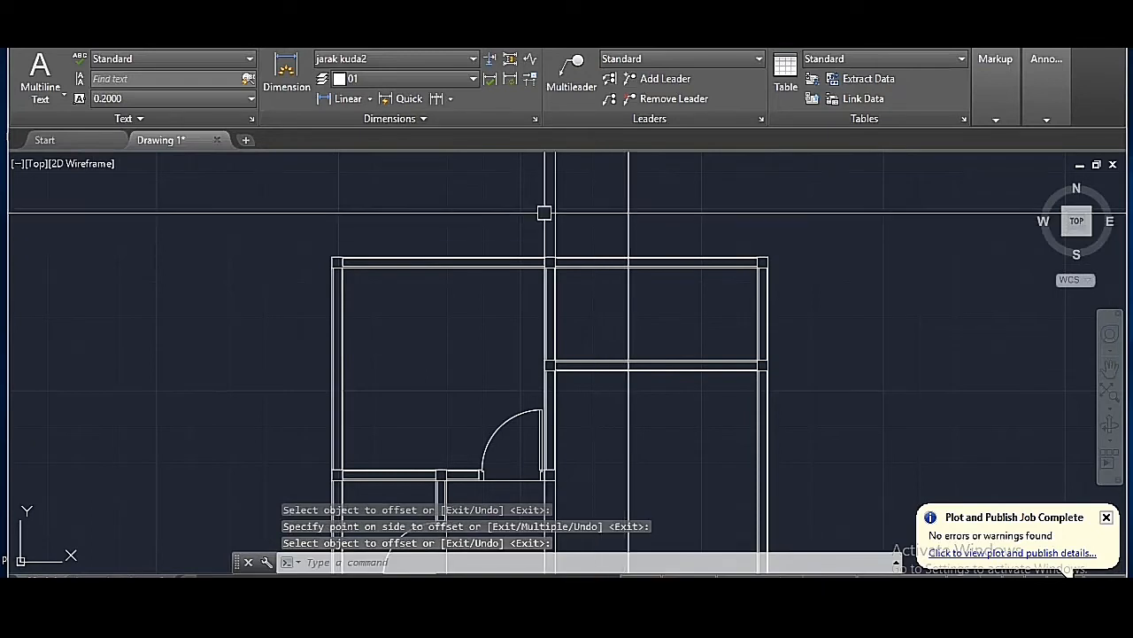
pyautogui.write('e')
pyautogui.press('Return')
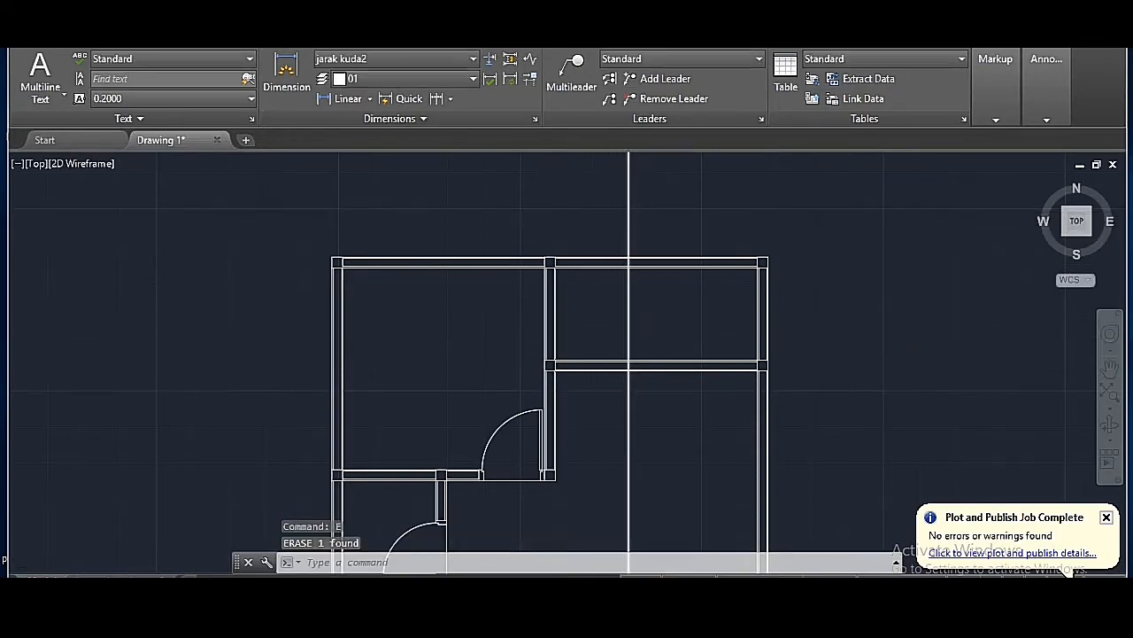
# - Trim the upper-right room's lower wall back to the offset line, and trim that line to cap the wall end
pyautogui.scroll(4, 640, 382)
pyautogui.click(639, 385)
pyautogui.click(579, 314)
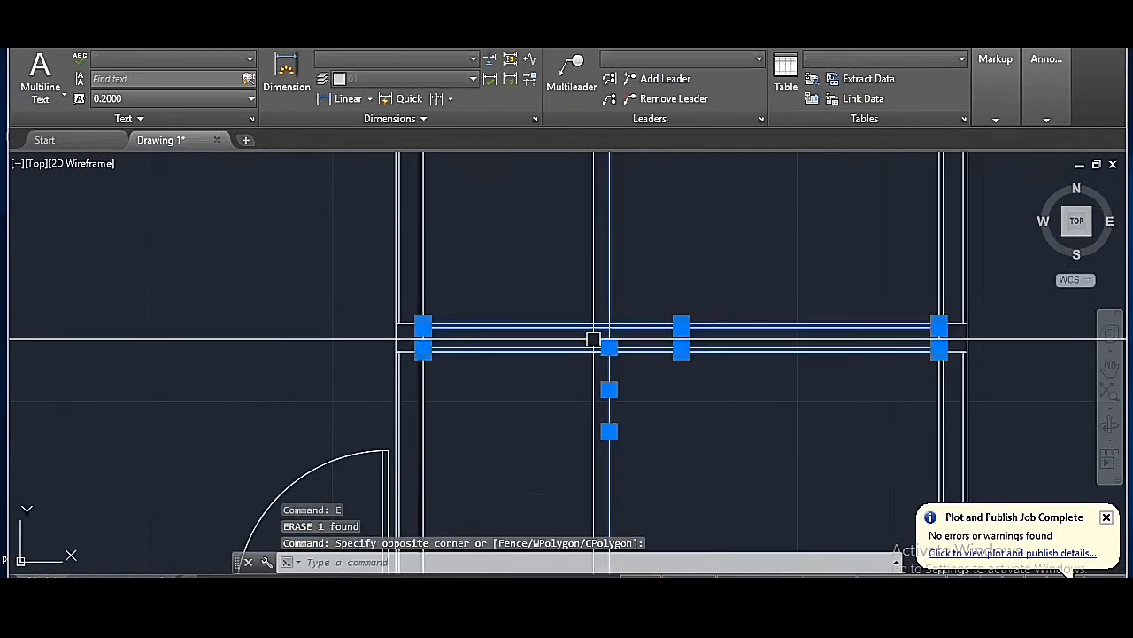
pyautogui.write('tr')
pyautogui.press('Return')
pyautogui.click(576, 294)
pyautogui.click(547, 391)
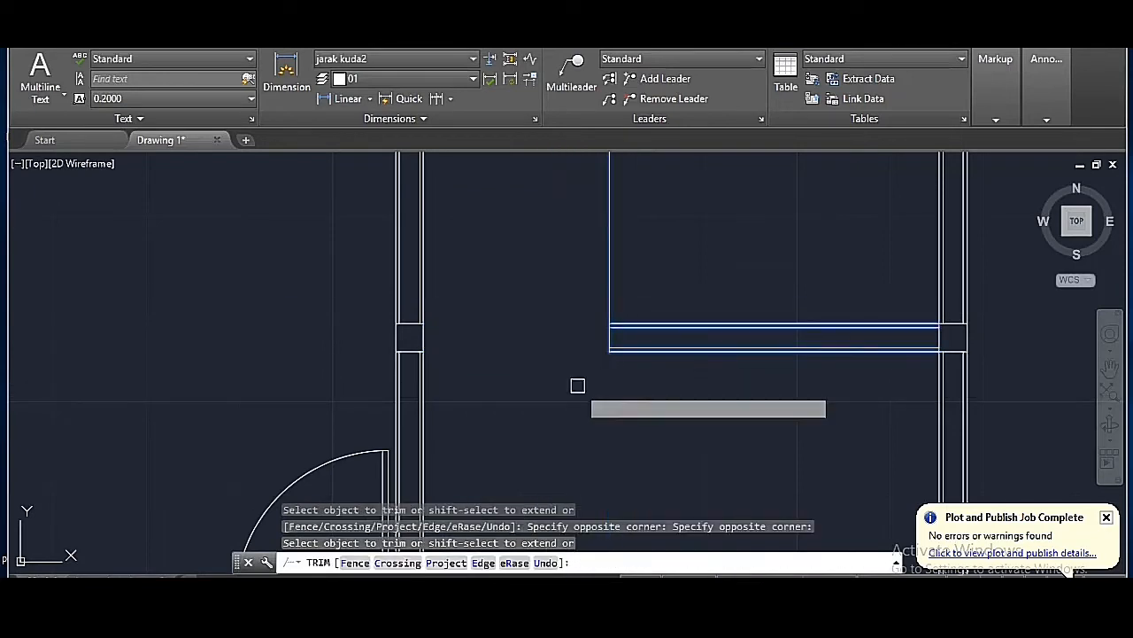
pyautogui.click(643, 273)
pyautogui.click(576, 263)
pyautogui.press('Return')
# - Hatch the large room's right outer wall with the ANSI32 pattern at angle 45 and scale 2.5
pyautogui.scroll(-6, 675, 294)
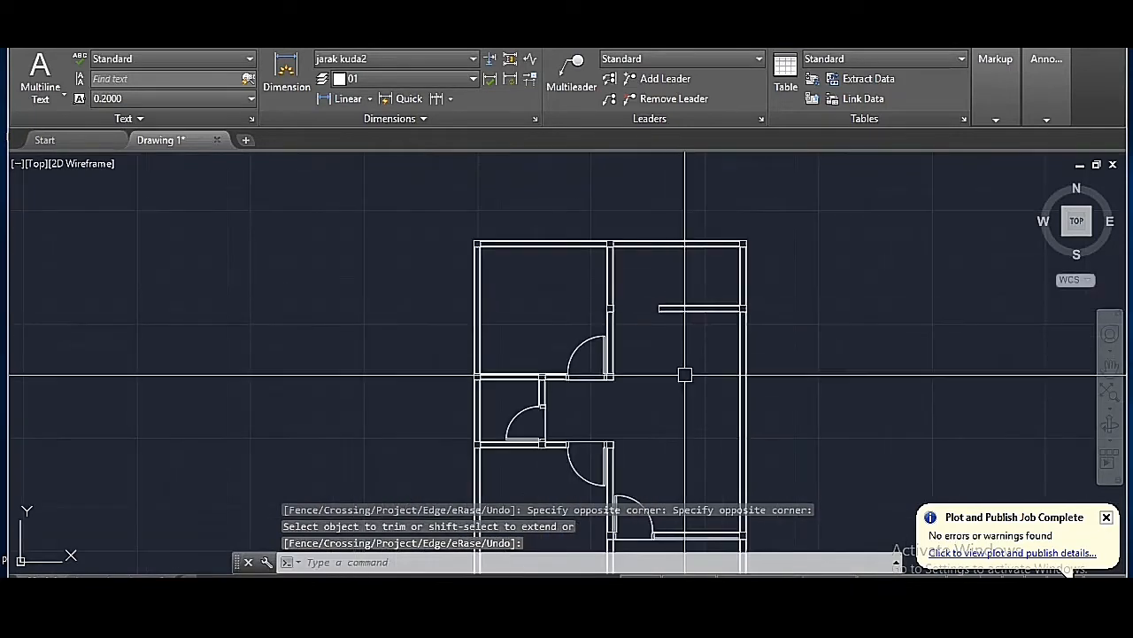
pyautogui.scroll(4, 687, 400)
pyautogui.scroll(-3, 674, 263)
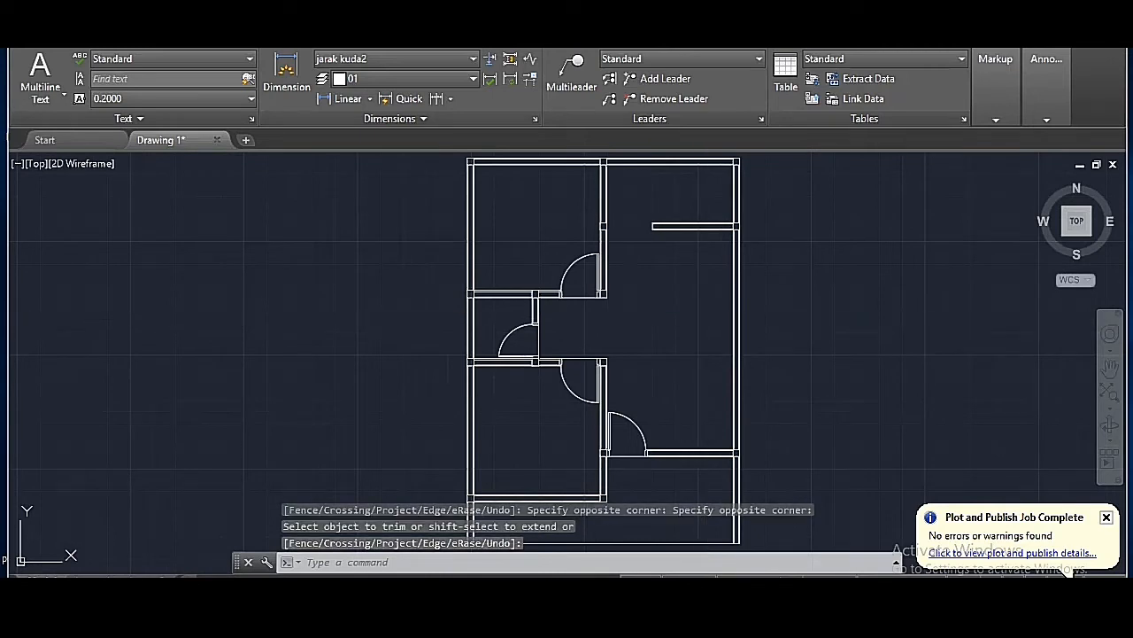
pyautogui.write('h')
pyautogui.press('Return')
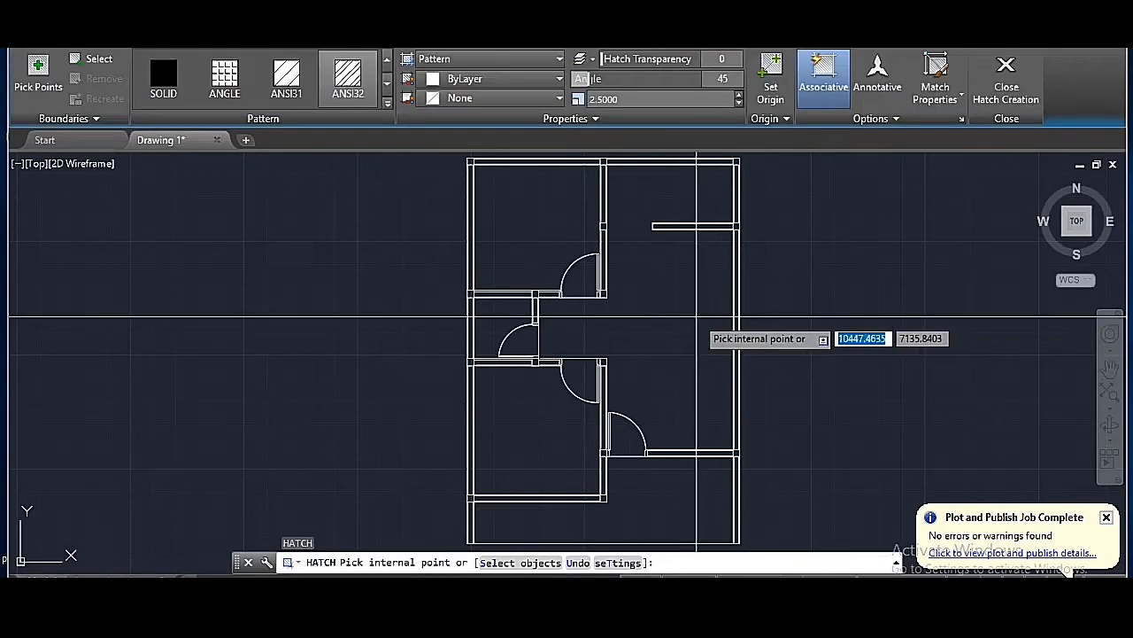
pyautogui.scroll(5, 742, 418)
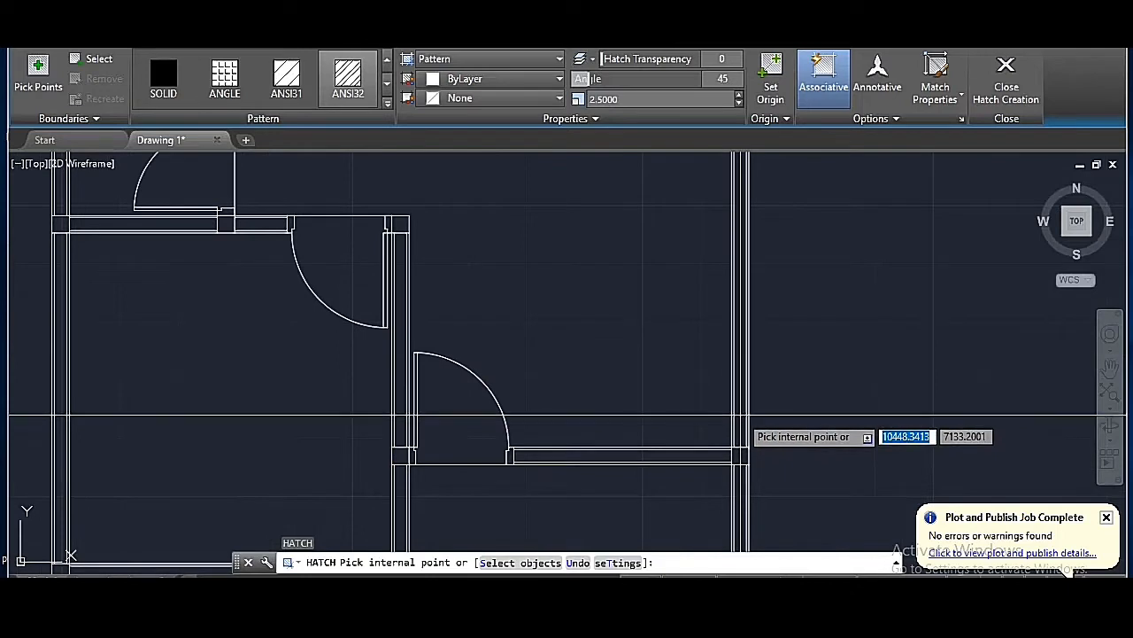
pyautogui.click(741, 414)
pyautogui.scroll(3, 753, 443)
pyautogui.press('Return')
# - Set the right outer wall's ANSI32 hatch scale to 5
pyautogui.scroll(3, 744, 443)
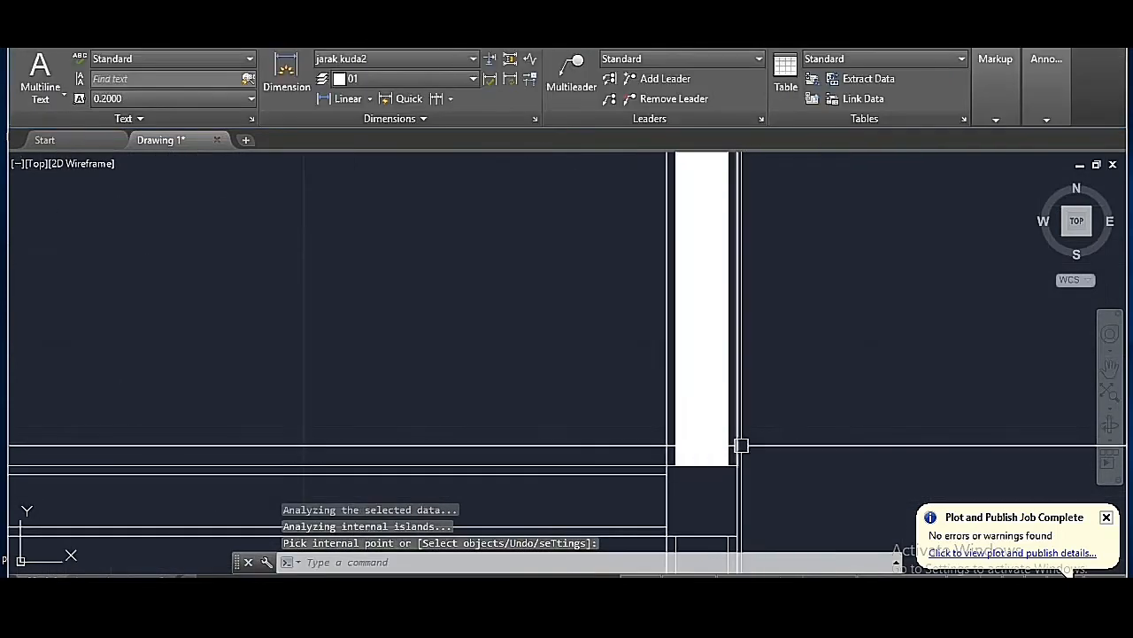
pyautogui.scroll(4, 741, 445)
pyautogui.click(689, 381)
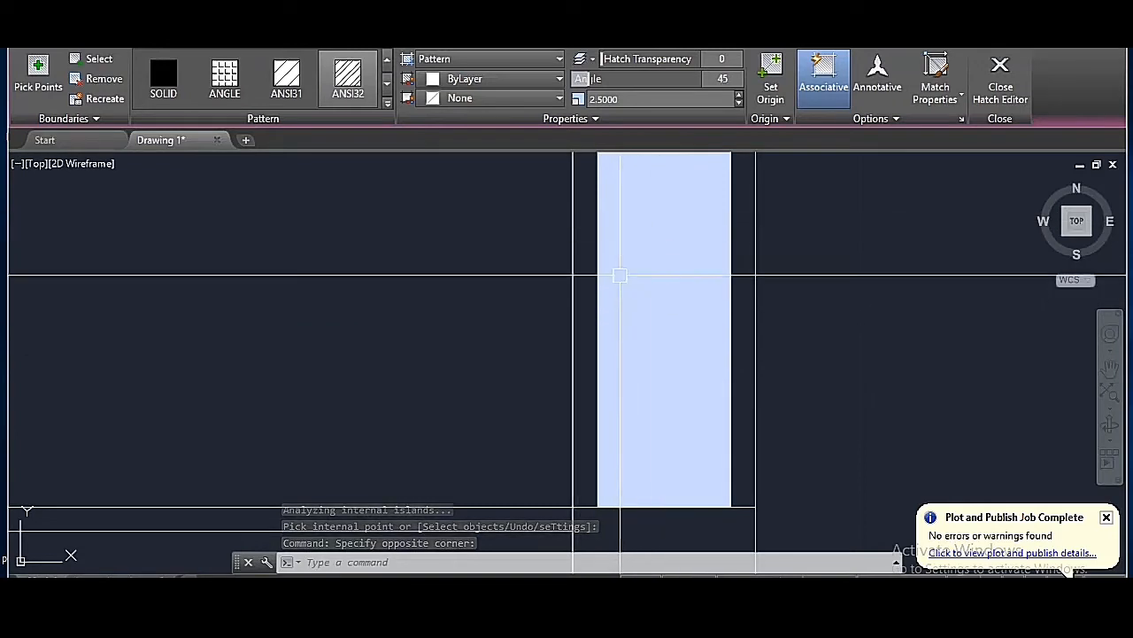
pyautogui.scroll(-4, 622, 279)
pyautogui.scroll(4, 655, 306)
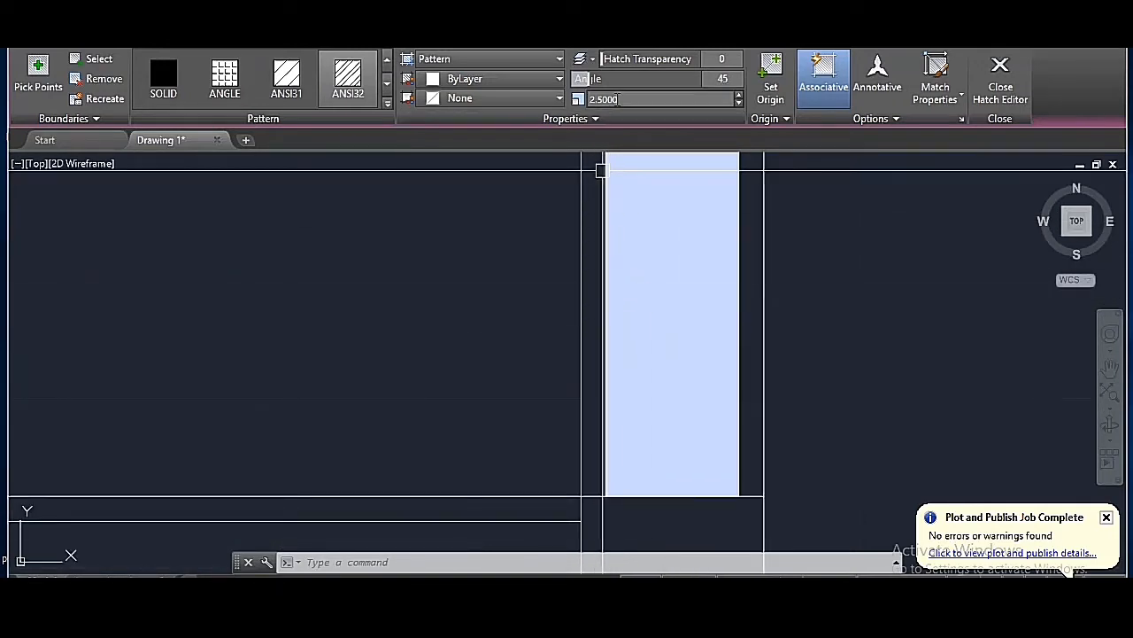
pyautogui.scroll(-2, 562, 299)
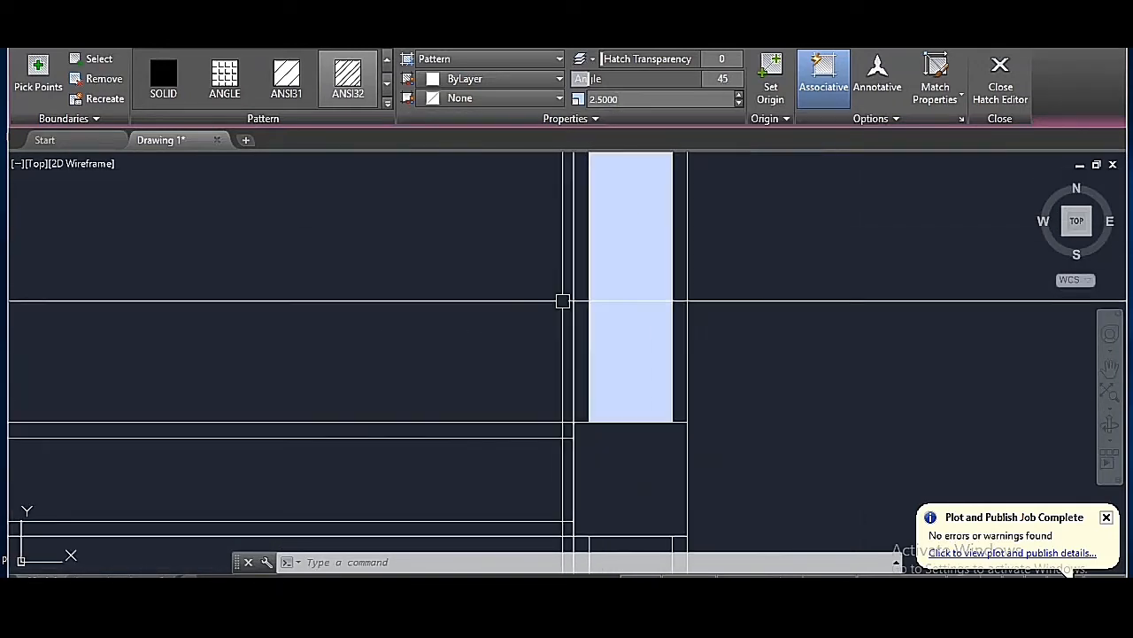
pyautogui.click(350, 84)
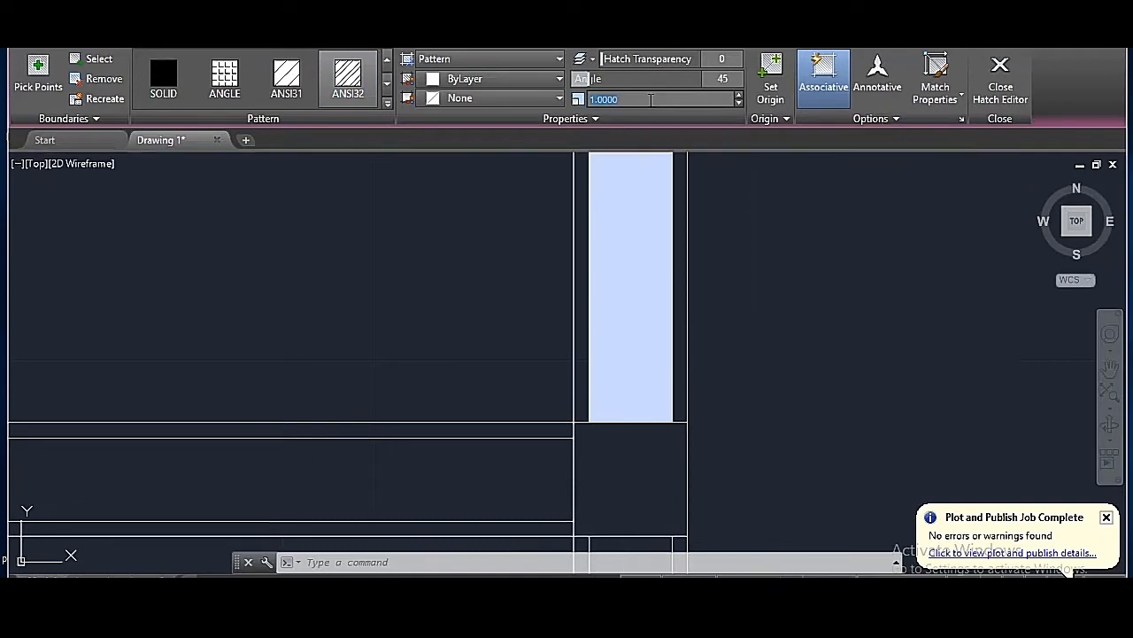
pyautogui.click(621, 276)
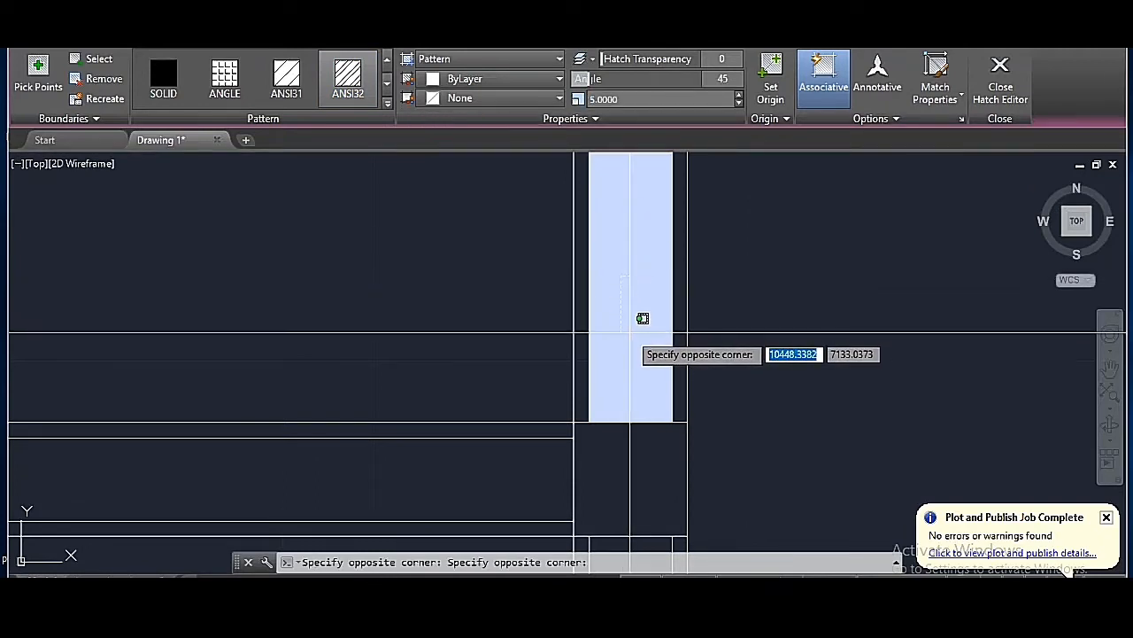
pyautogui.press('Escape')
# - Erase the ANSI32 hatch from the large room's right outer wall
pyautogui.scroll(-3, 620, 352)
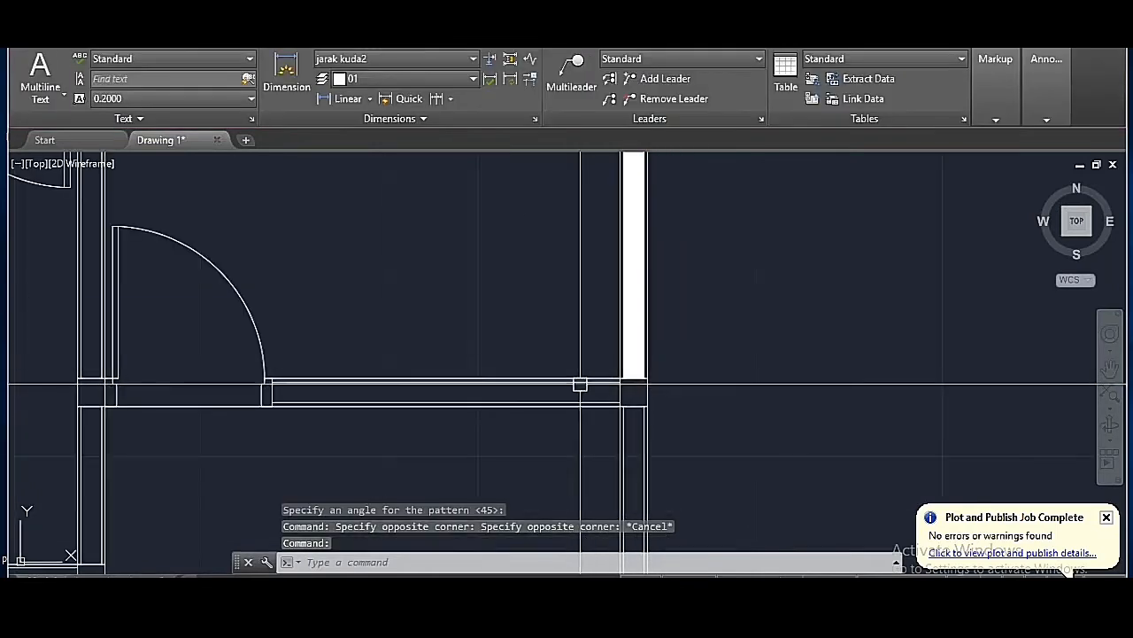
pyautogui.scroll(4, 623, 175)
pyautogui.click(676, 241)
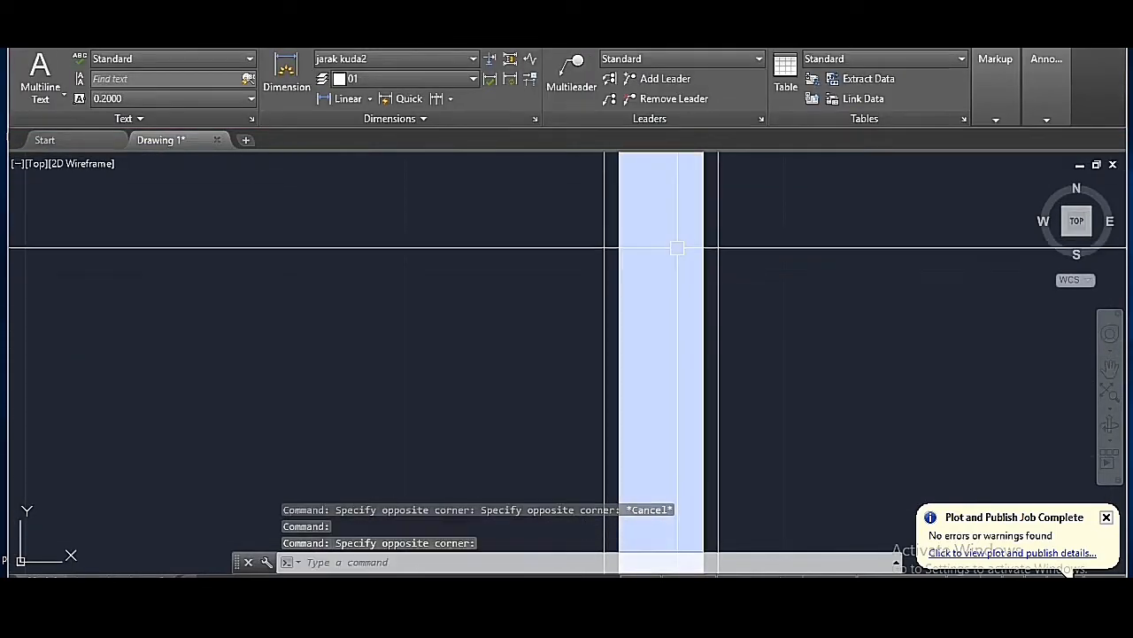
pyautogui.write('e')
pyautogui.press('Return')
pyautogui.scroll(-4, 670, 266)
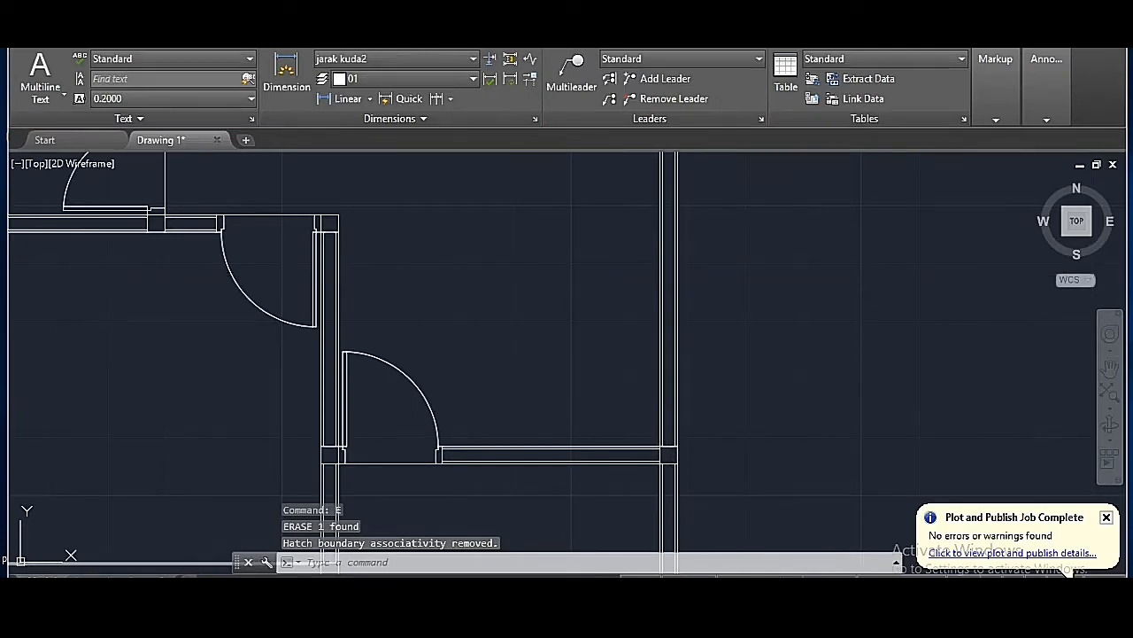
# - Hatch the right outer wall with ANSI32 at angle 45 again and set its scale to 10
pyautogui.write('h')
pyautogui.press('Return')
pyautogui.click(670, 275)
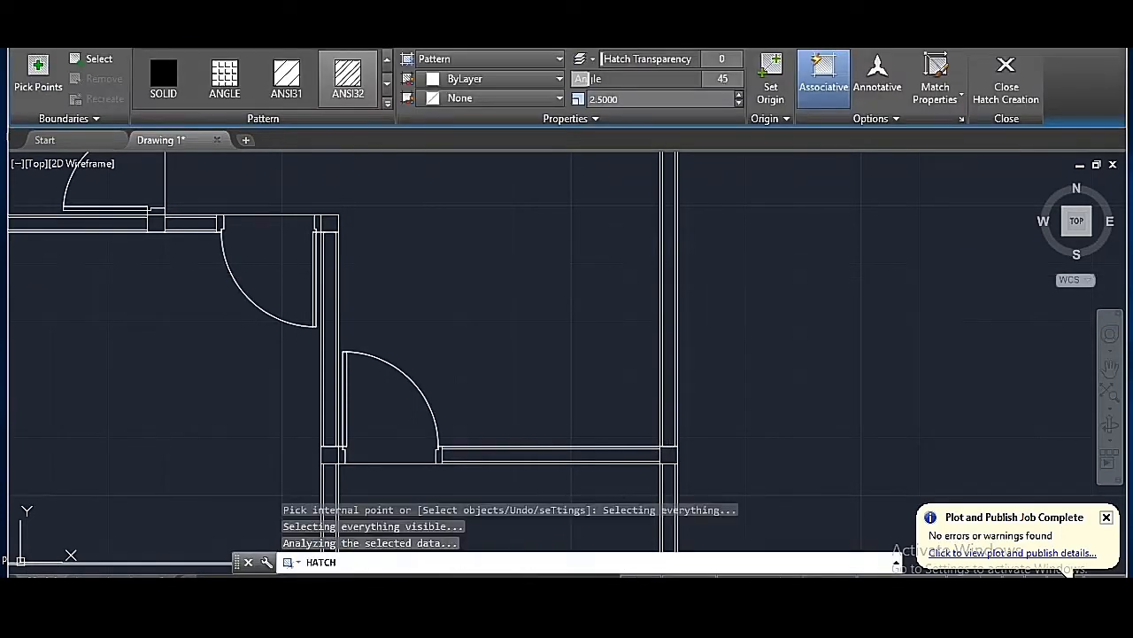
pyautogui.scroll(10, 543, 465)
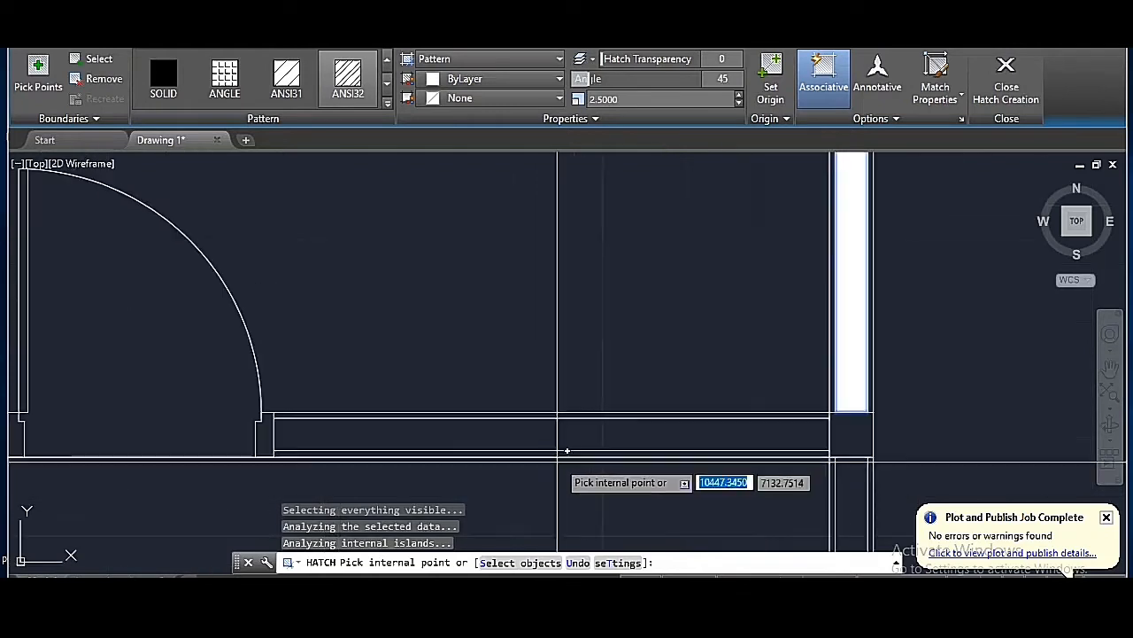
pyautogui.press('Return')
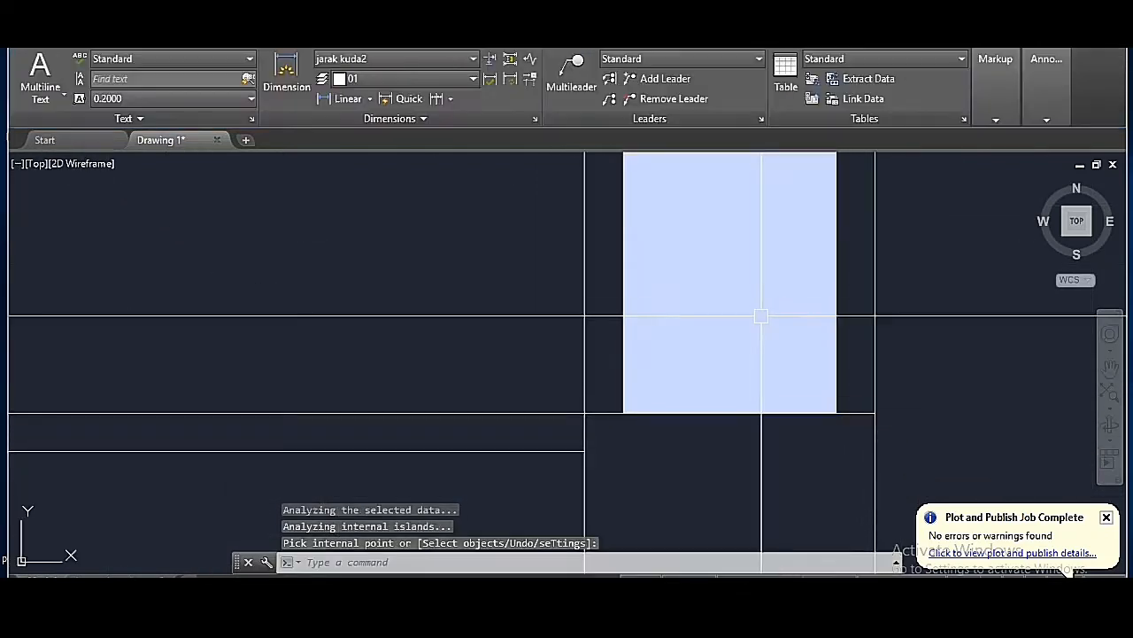
pyautogui.click(758, 302)
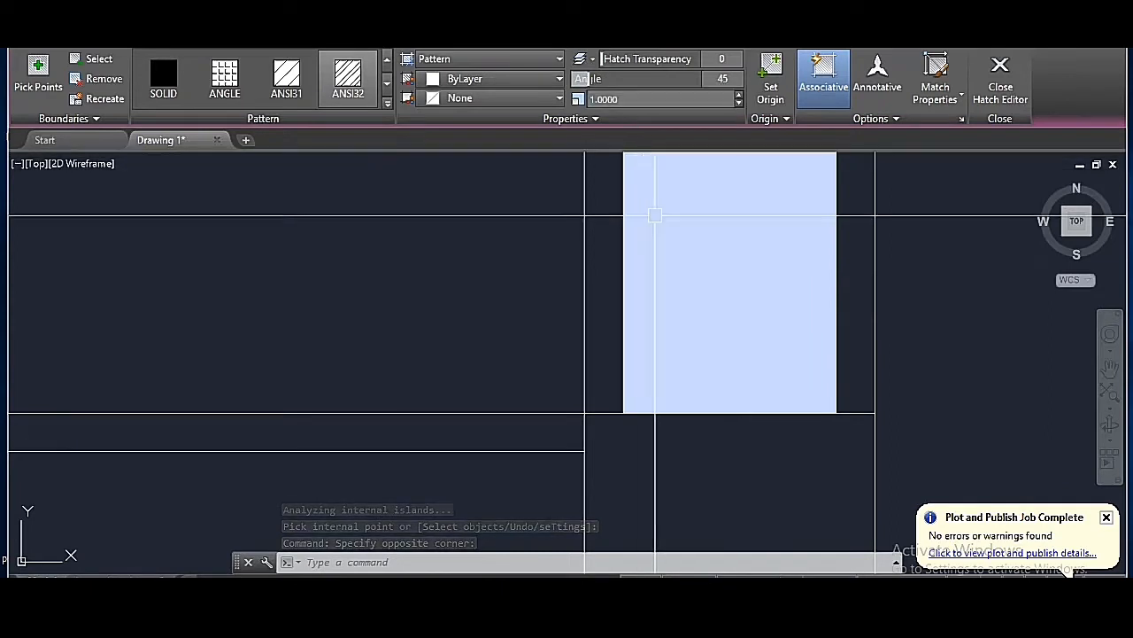
pyautogui.scroll(-6, 744, 374)
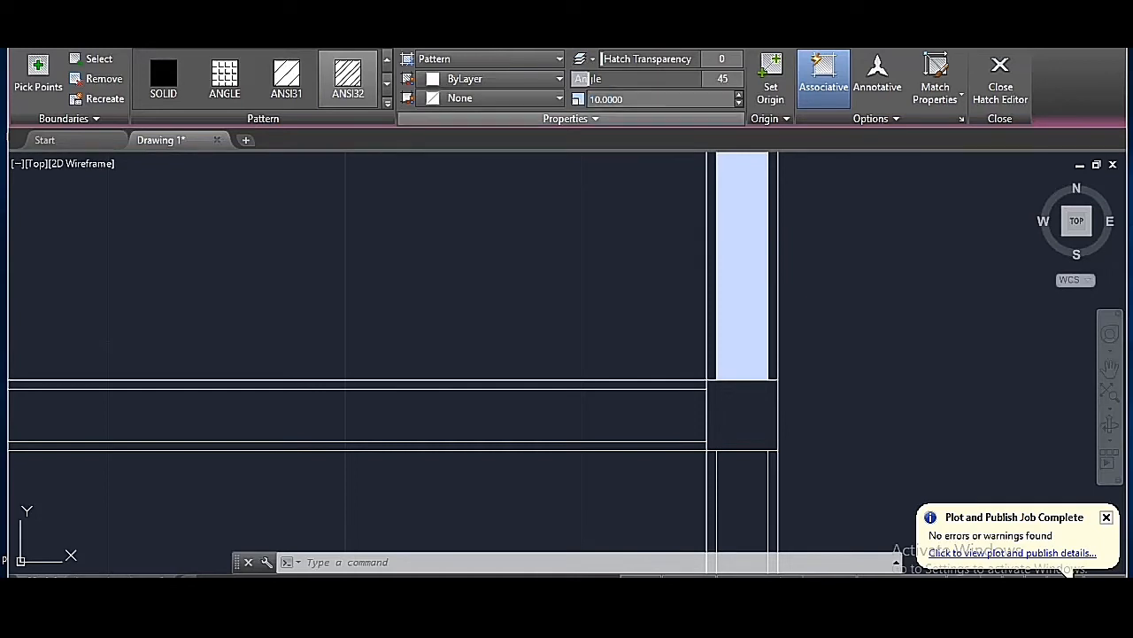
# - Try shifting the right outer wall's hatch sideways, and erase the hatch
pyautogui.click(744, 223)
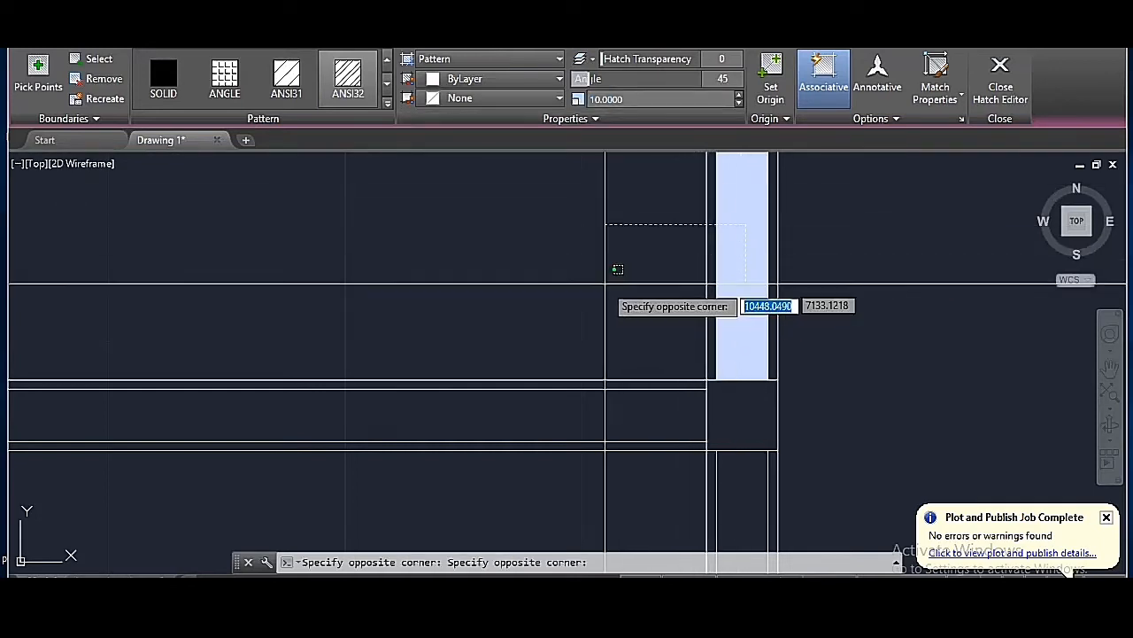
pyautogui.press('Escape')
pyautogui.moveTo(757, 225); pyautogui.dragTo(726, 251)
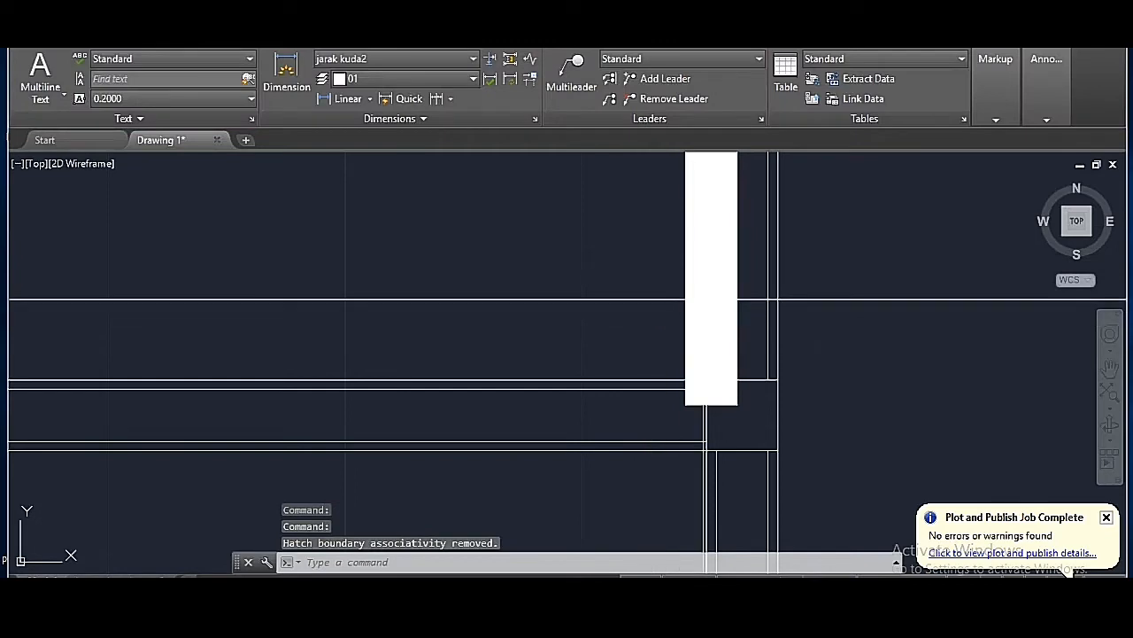
pyautogui.click(682, 314)
pyautogui.scroll(2, 680, 318)
pyautogui.press('Escape')
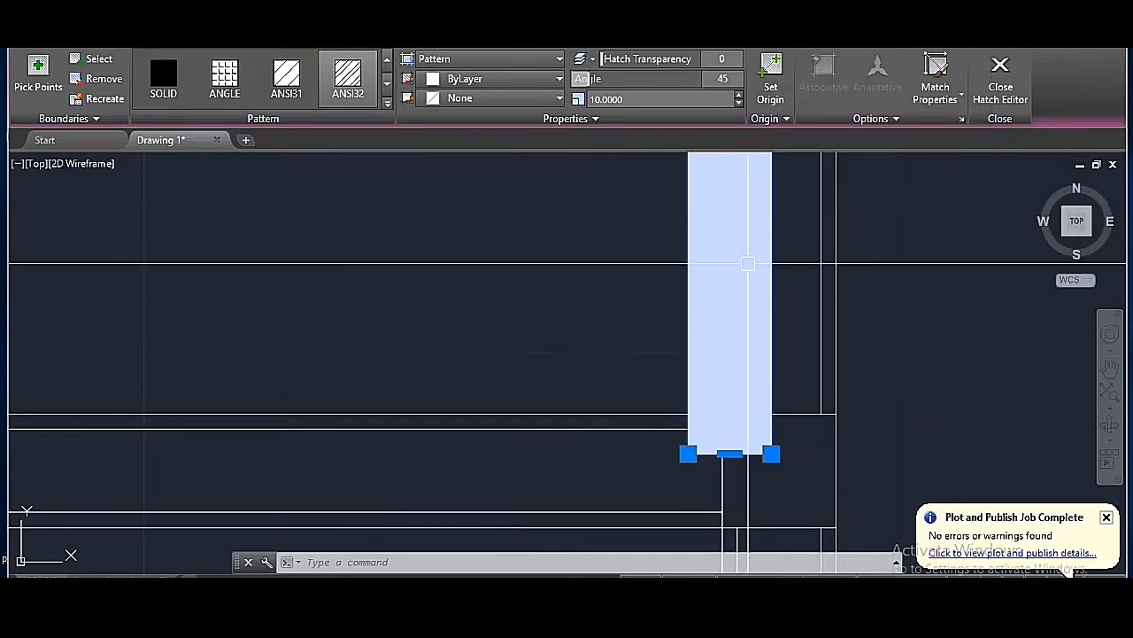
pyautogui.press('Escape')
pyautogui.press('Escape')
pyautogui.press('Escape')
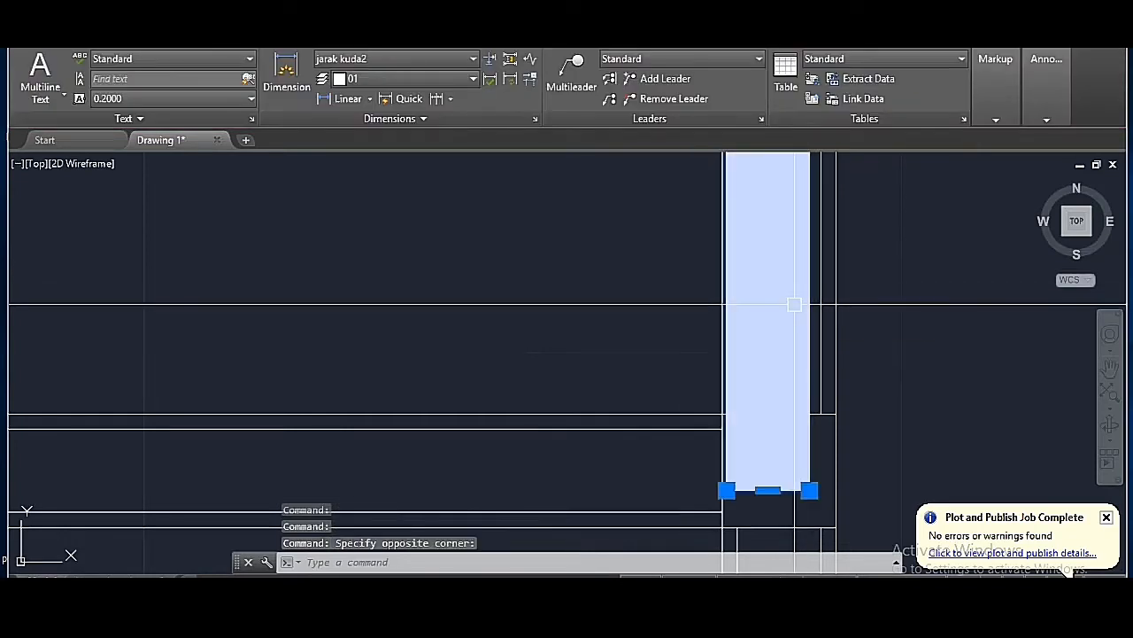
pyautogui.write('e')
pyautogui.press('Return')
pyautogui.scroll(-6, 716, 383)
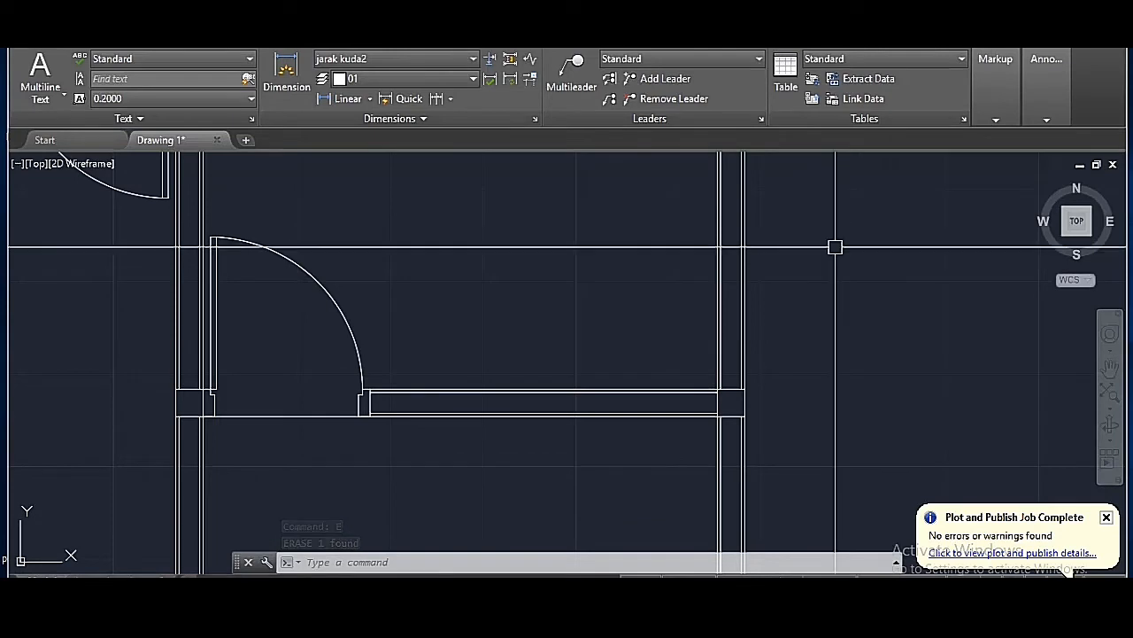
# - Hatch the large room's lower wall beside the door with ANSI32 at angle 45 and scale 2.5
pyautogui.scroll(-6, 716, 286)
pyautogui.scroll(4, 713, 314)
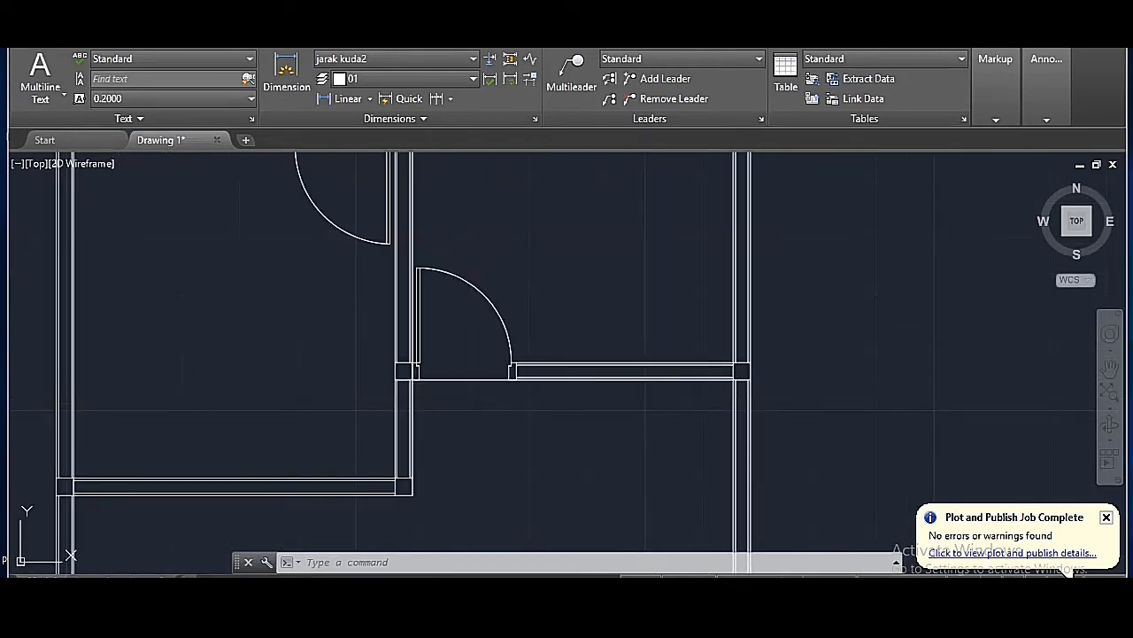
pyautogui.write('h')
pyautogui.press('Return')
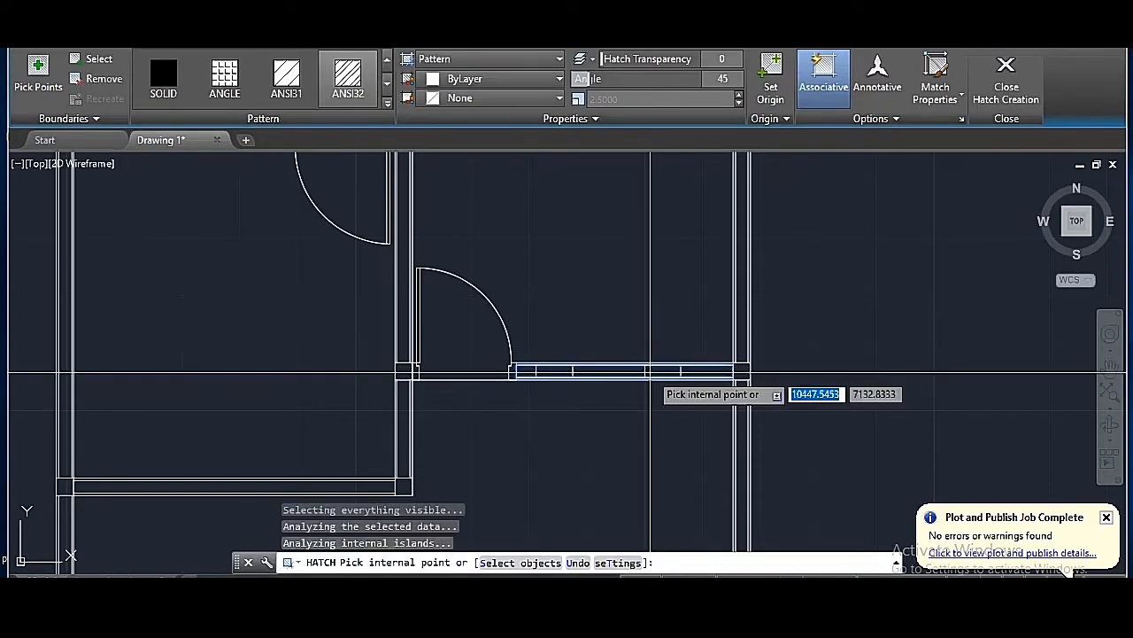
pyautogui.press('Return')
pyautogui.scroll(2, 651, 372)
pyautogui.scroll(2, 644, 376)
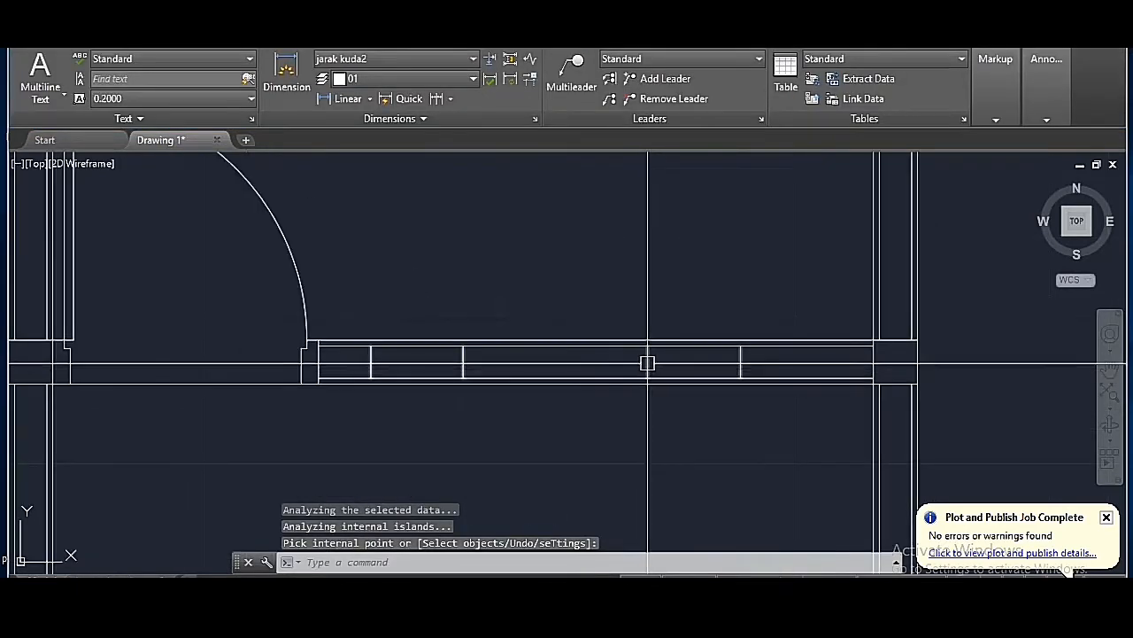
# - Set the lower wall hatch's angle to 0 and its scale to 0.25
pyautogui.click(648, 363)
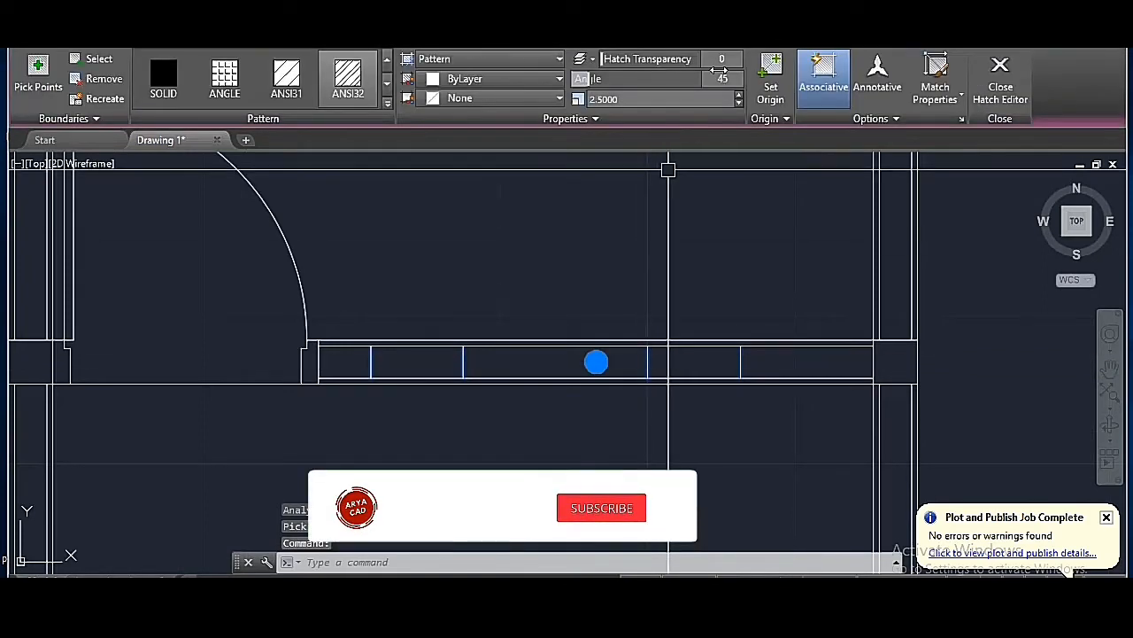
pyautogui.press('Return')
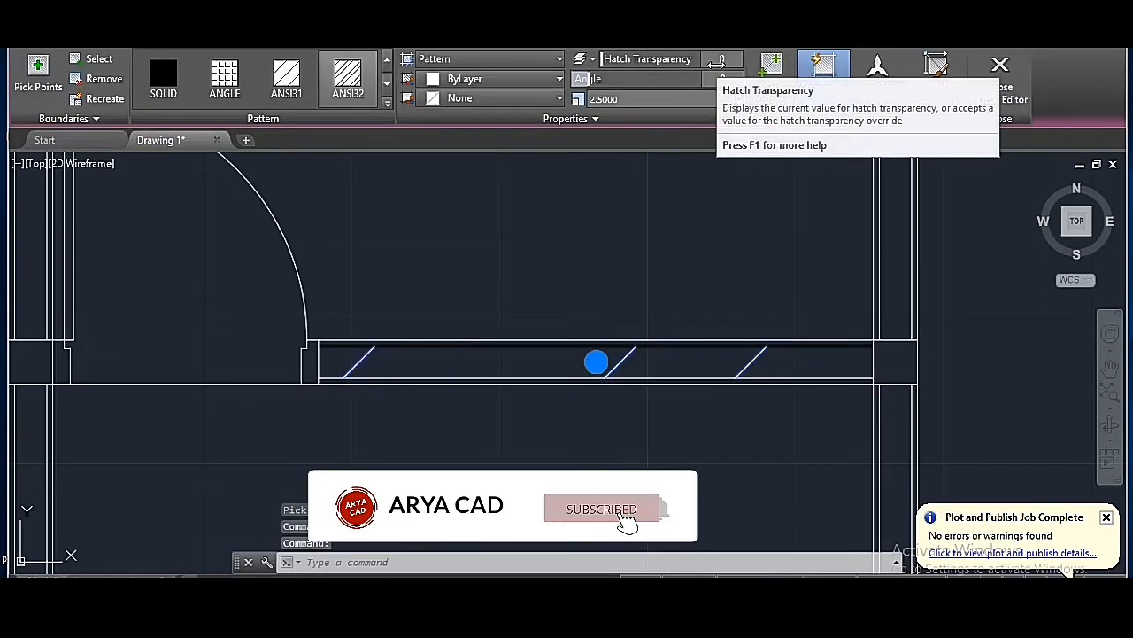
pyautogui.scroll(-2, 673, 355)
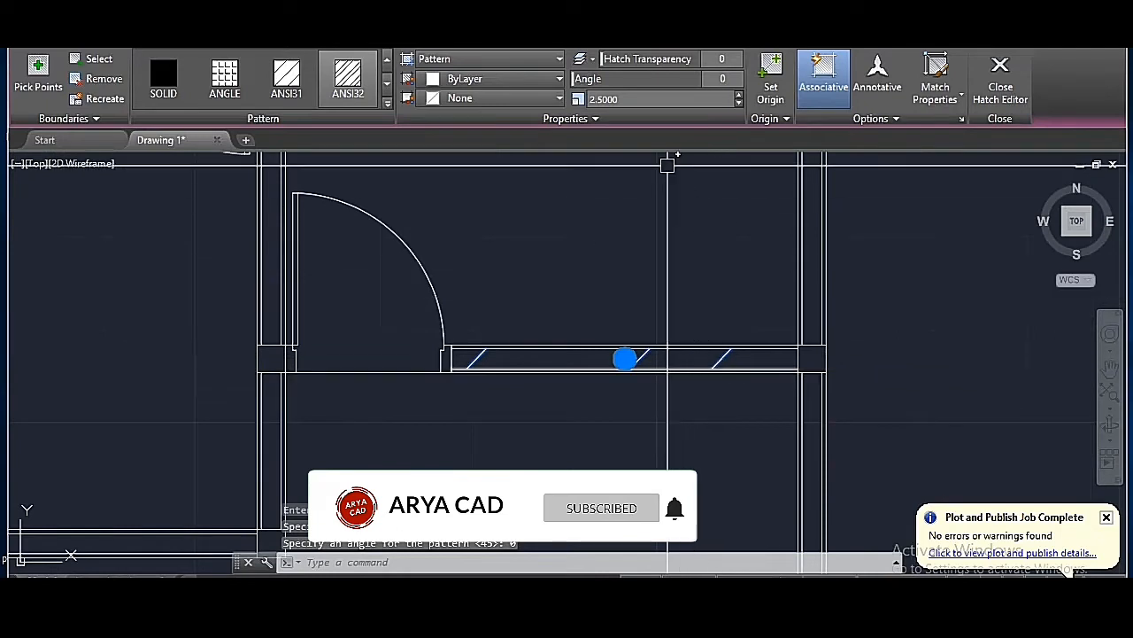
pyautogui.click(668, 100)
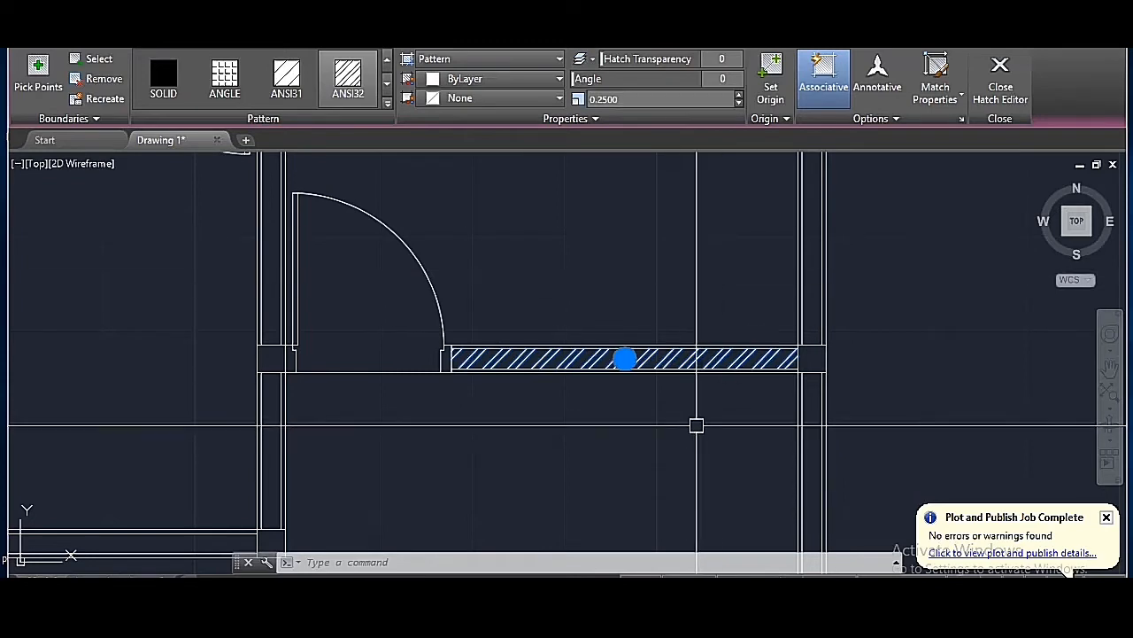
pyautogui.press('space')
pyautogui.press('Escape')
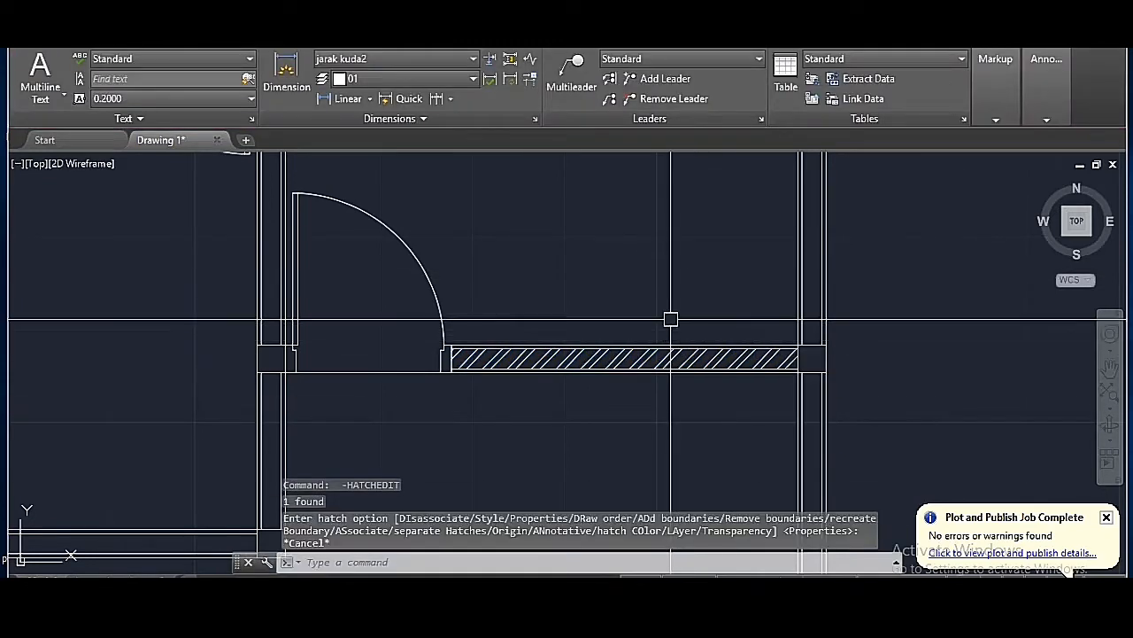
# - Hatch the large room's right outer wall with ANSI32 at angle 0 and scale 0.25
pyautogui.scroll(-3, 635, 399)
pyautogui.write('h')
pyautogui.press('space')
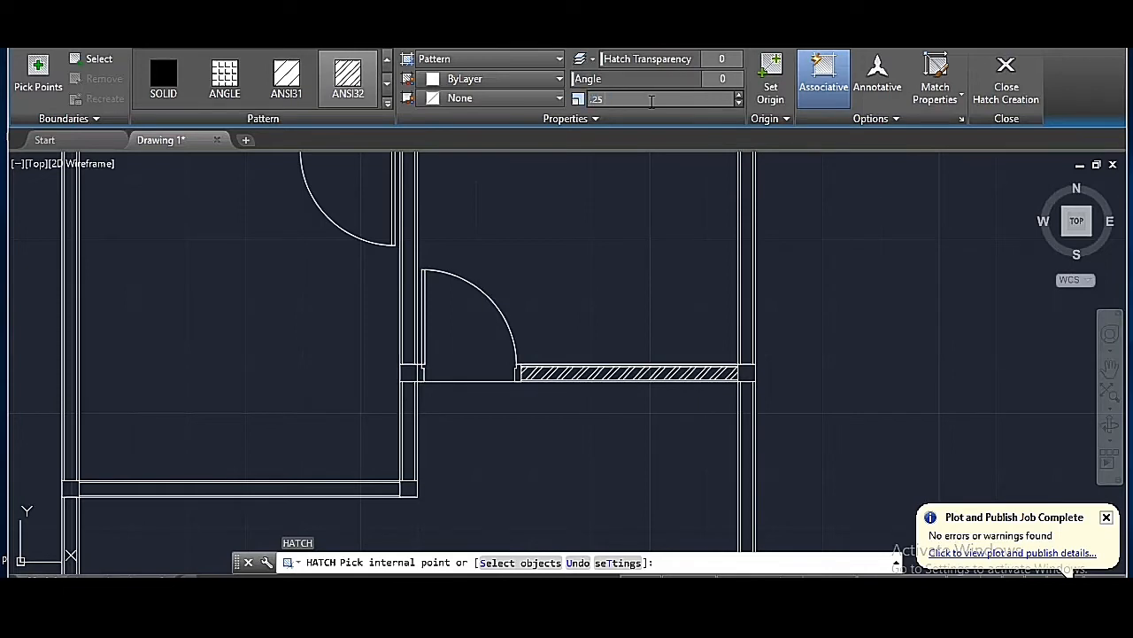
pyautogui.scroll(5, 767, 229)
pyautogui.click(766, 228)
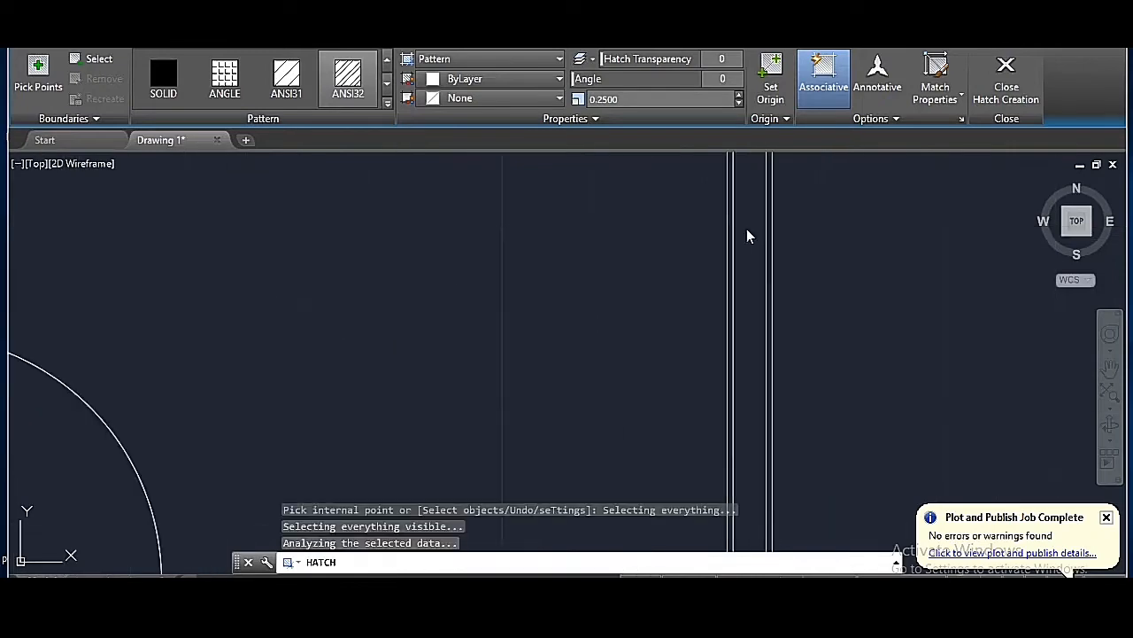
pyautogui.press('Escape')
pyautogui.scroll(-3, 752, 253)
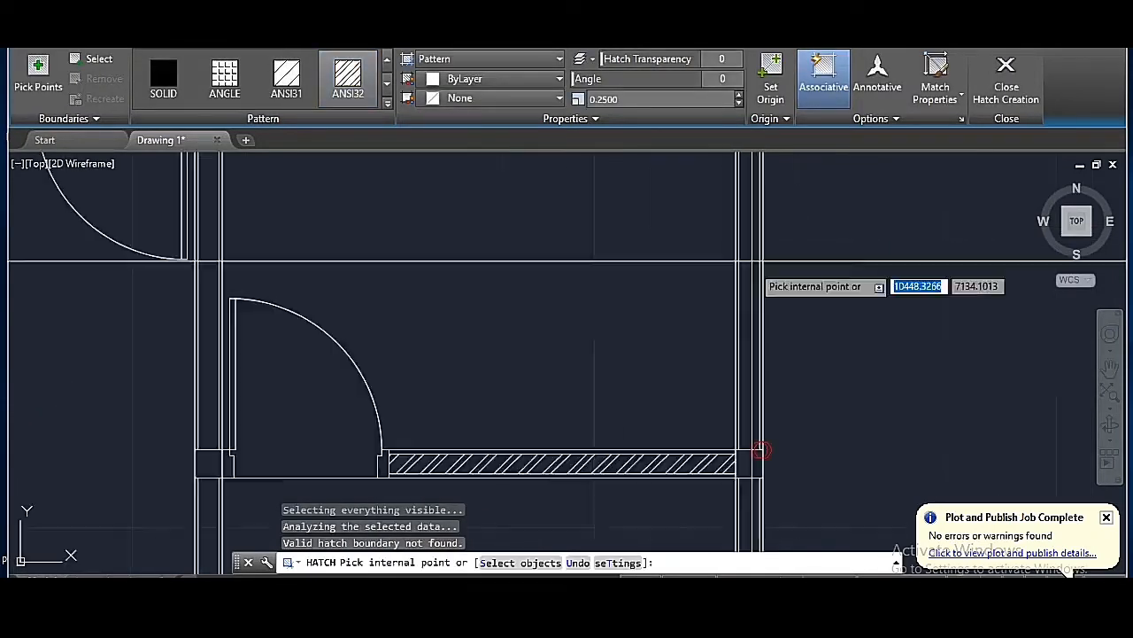
pyautogui.scroll(2, 755, 261)
pyautogui.scroll(-2, 735, 407)
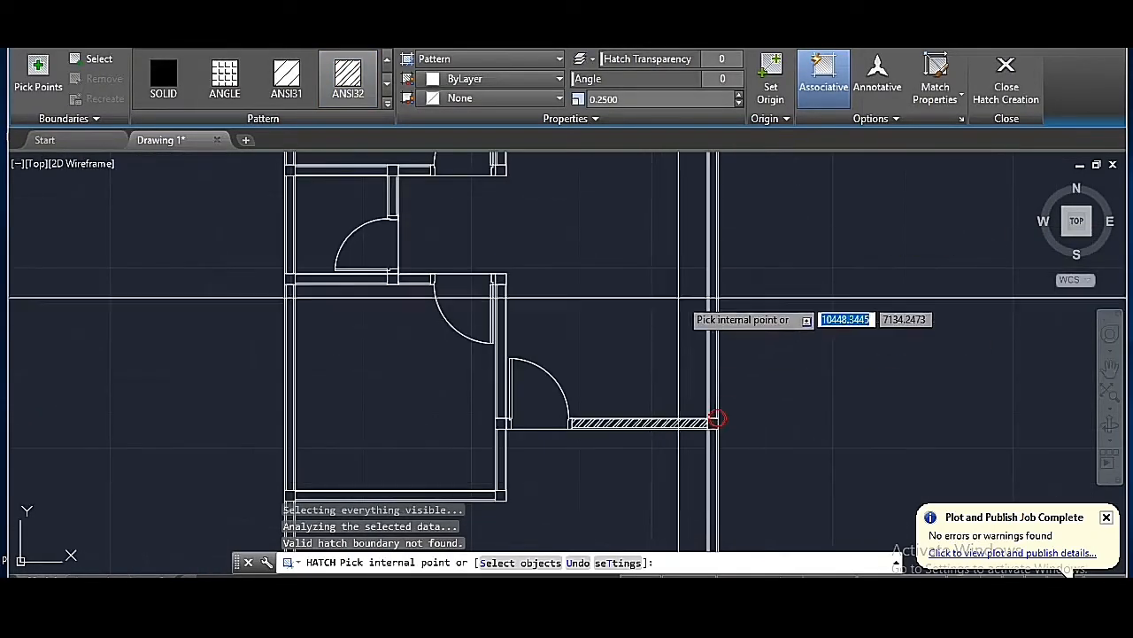
pyautogui.scroll(-3, 704, 293)
pyautogui.scroll(2, 708, 265)
pyautogui.click(704, 253)
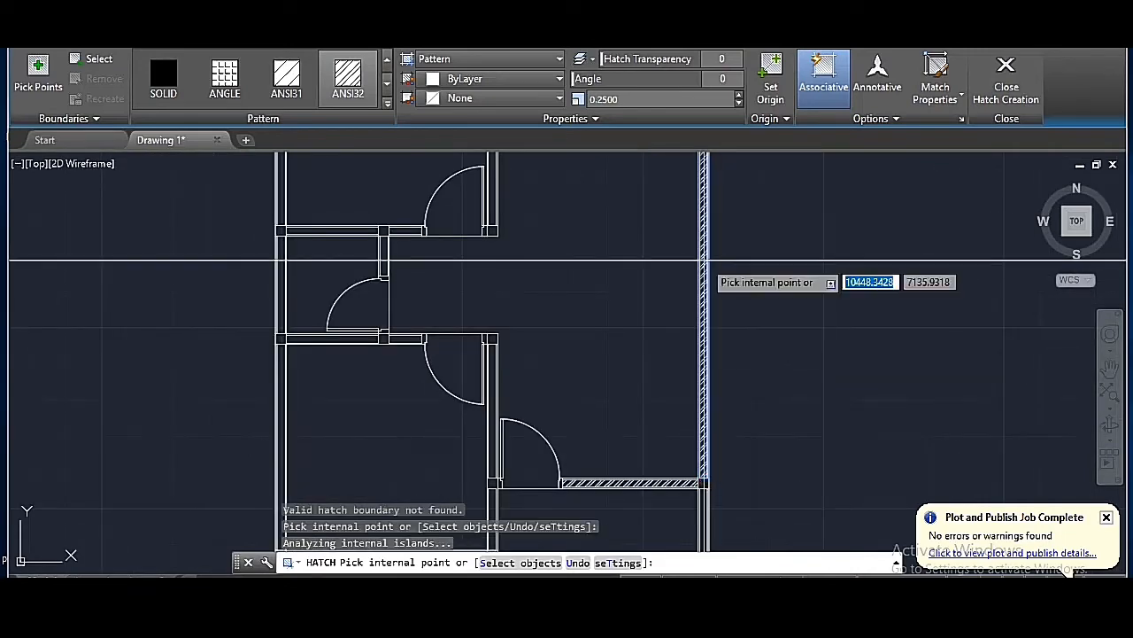
# - Add the same hatch to the wall between the two lower doors and to the short wall piece beside the lower-left room's door
pyautogui.scroll(2, 487, 425)
pyautogui.scroll(2, 485, 403)
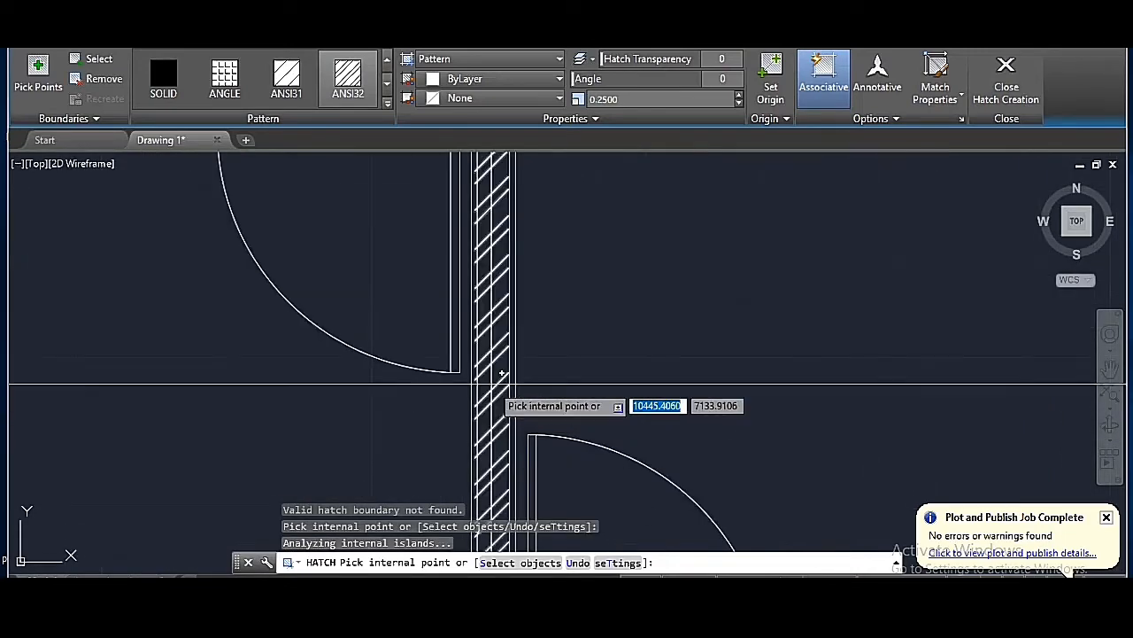
pyautogui.click(487, 404)
pyautogui.scroll(-1, 443, 310)
pyautogui.scroll(-2, 496, 213)
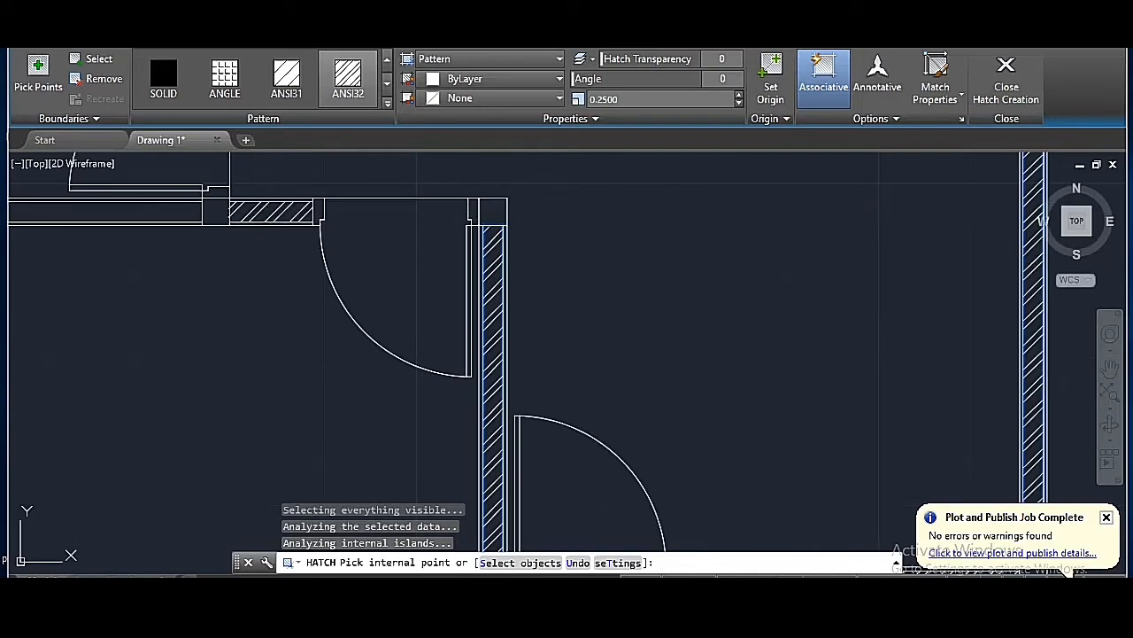
# - Hatch the lower segment of the lower-left room's right wall and that room's bottom wall
pyautogui.scroll(-2, 657, 336)
pyautogui.scroll(5, 722, 302)
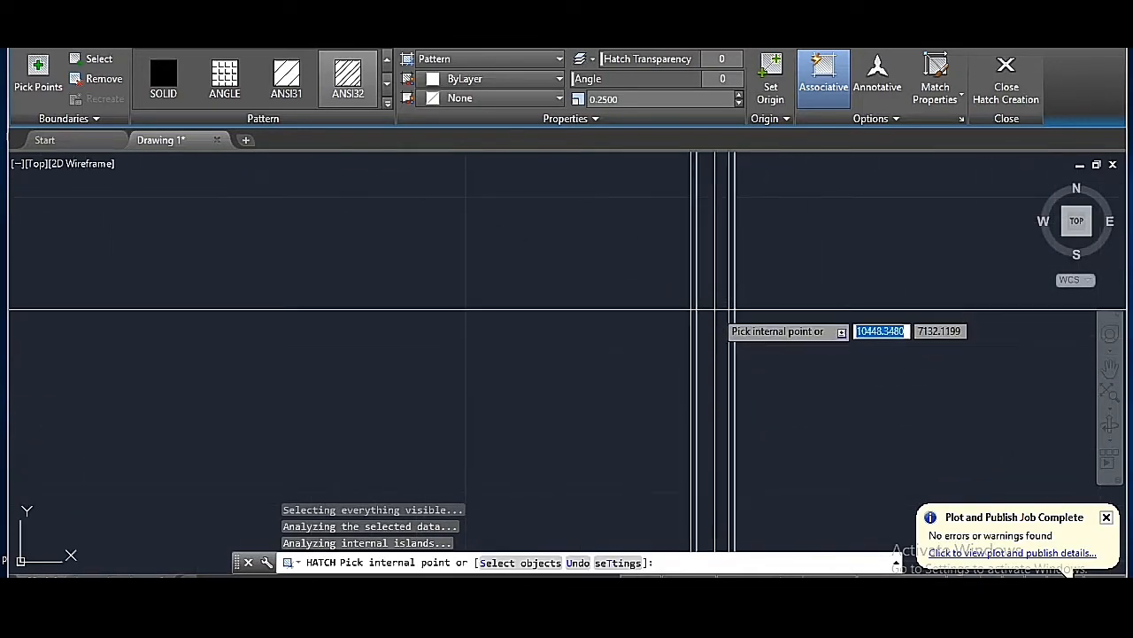
pyautogui.scroll(-4, 686, 346)
pyautogui.scroll(2, 406, 353)
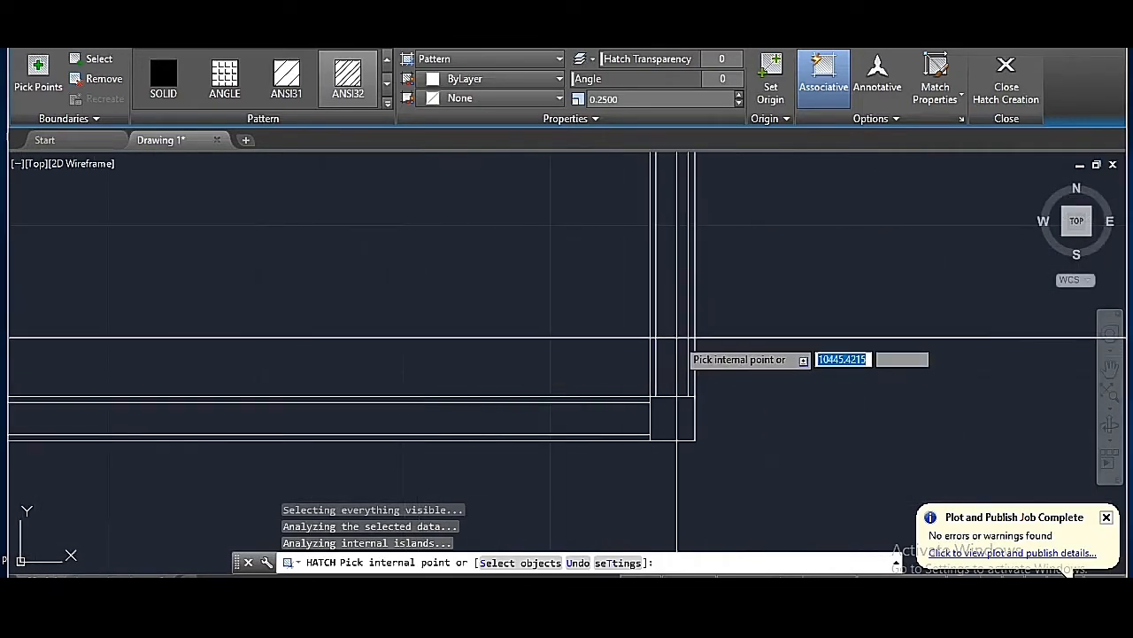
pyautogui.click(680, 354)
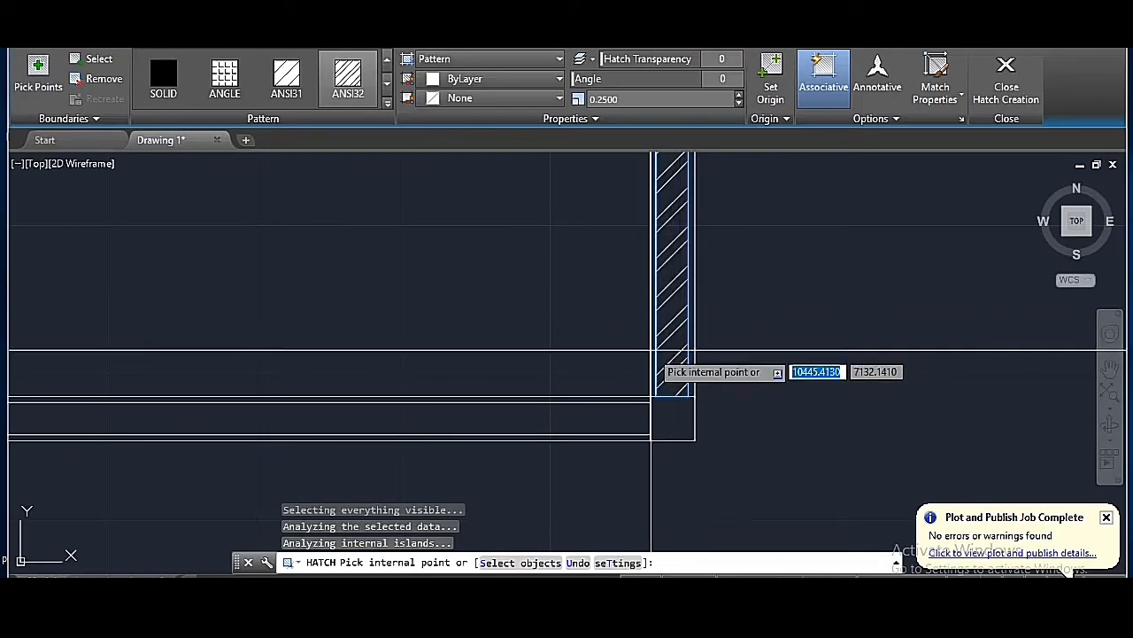
pyautogui.click(580, 412)
pyautogui.scroll(-3, 583, 417)
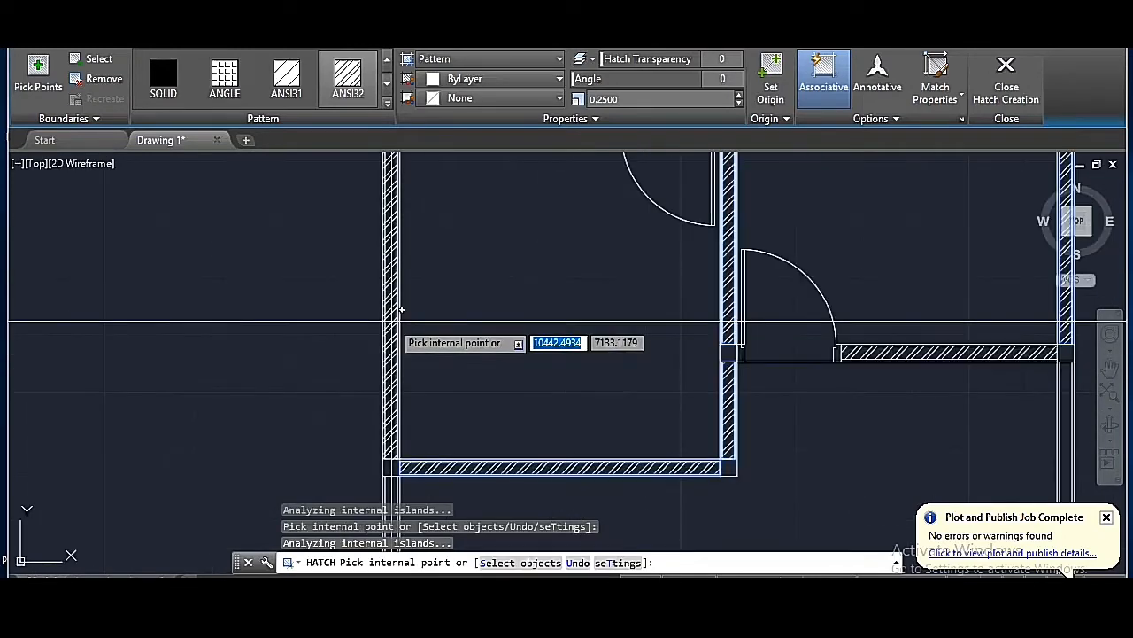
# - Hatch the lower-left room's left outer wall and the remaining length of its upper wall
pyautogui.scroll(-2, 531, 385)
pyautogui.scroll(2, 518, 265)
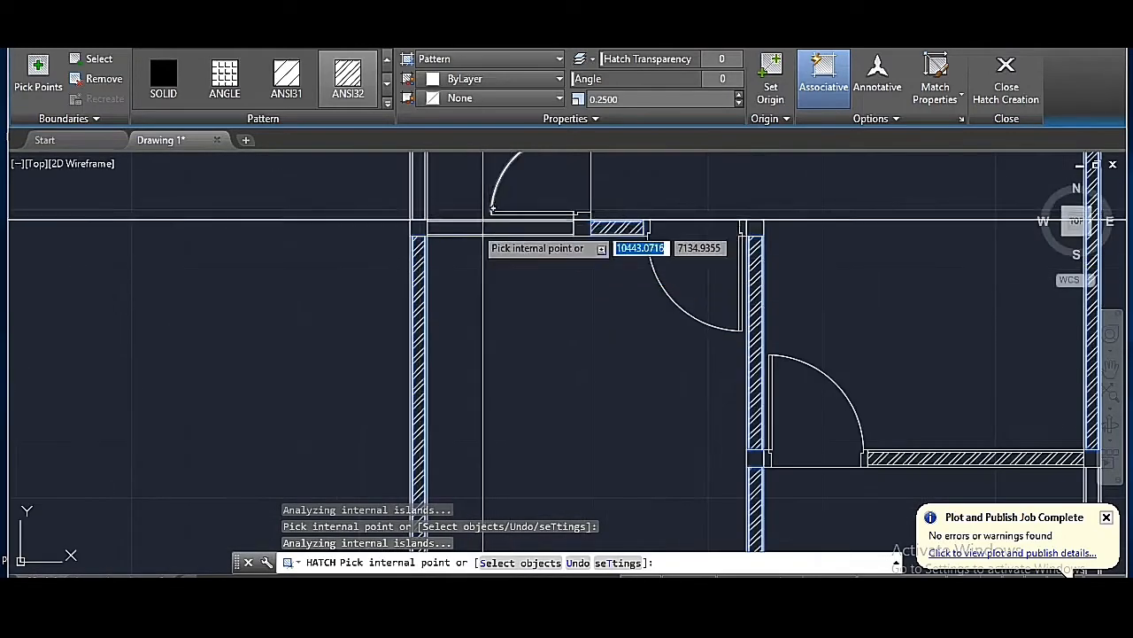
pyautogui.scroll(2, 481, 224)
pyautogui.click(482, 228)
# - Hatch the left outer wall and the upper wall of the small room above the lower-left room
pyautogui.scroll(-2, 567, 367)
pyautogui.scroll(2, 466, 282)
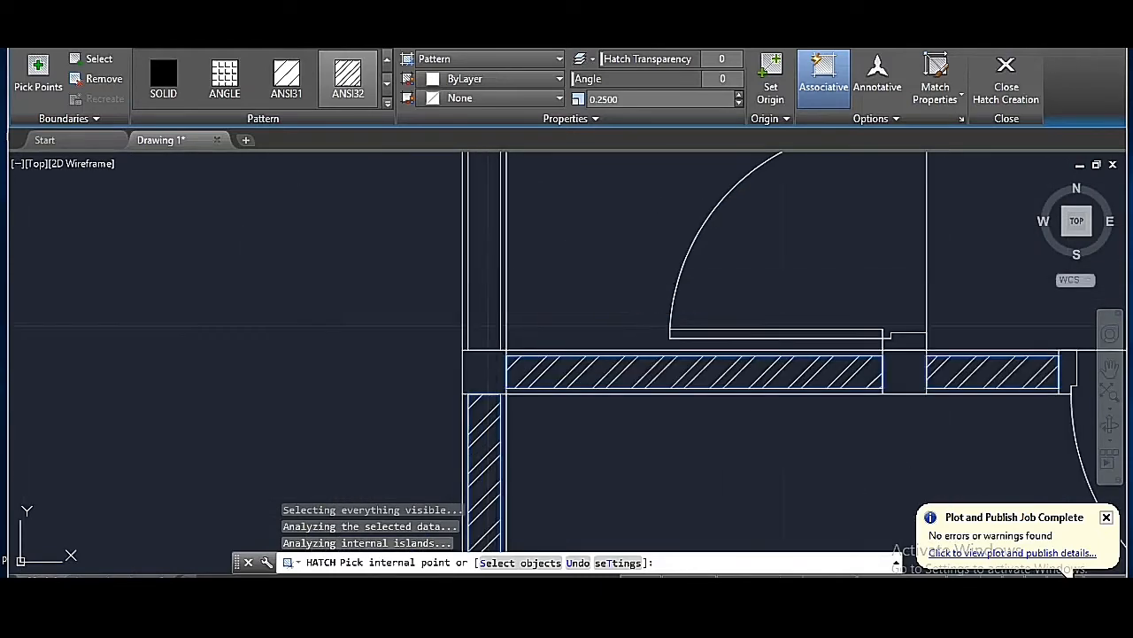
pyautogui.scroll(-3, 512, 431)
pyautogui.scroll(3, 558, 311)
pyautogui.click(588, 302)
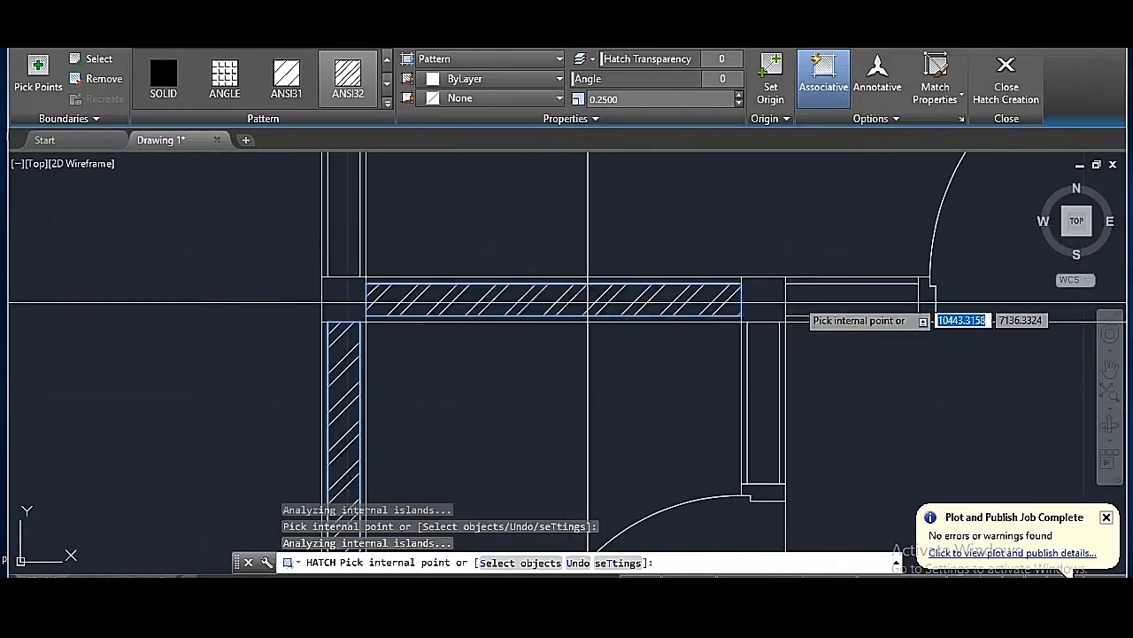
# - Hatch the small room's right wall, the short wall beside the upper room's door and the wall segment above that door
pyautogui.scroll(-3, 588, 302)
pyautogui.click(757, 377)
pyautogui.scroll(3, 754, 345)
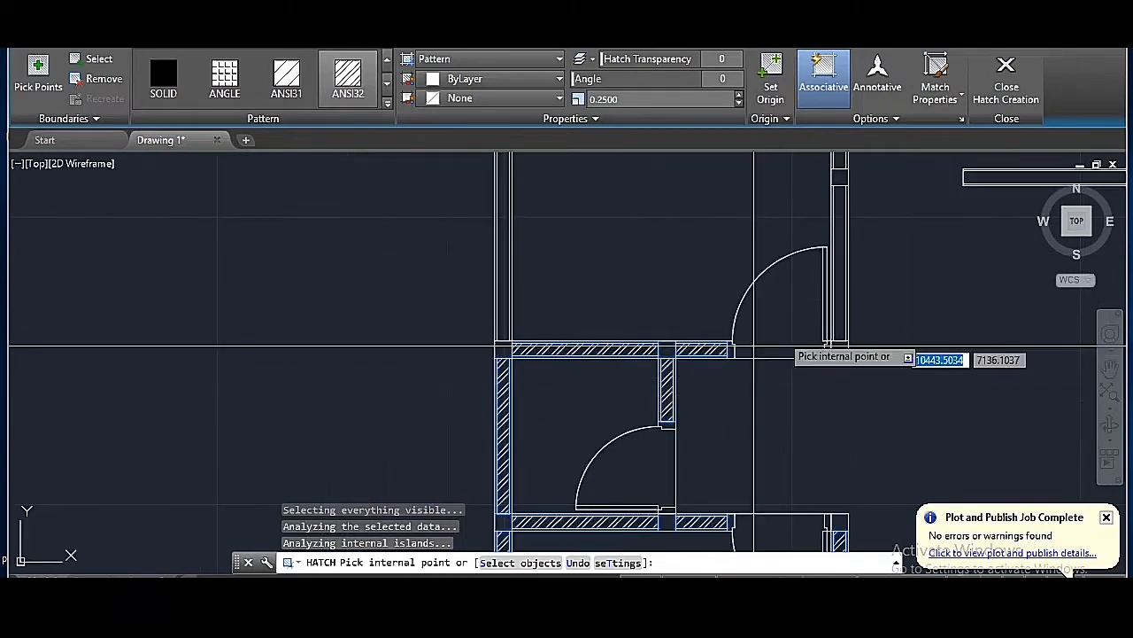
pyautogui.scroll(3, 841, 277)
pyautogui.click(840, 278)
pyautogui.scroll(-3, 809, 379)
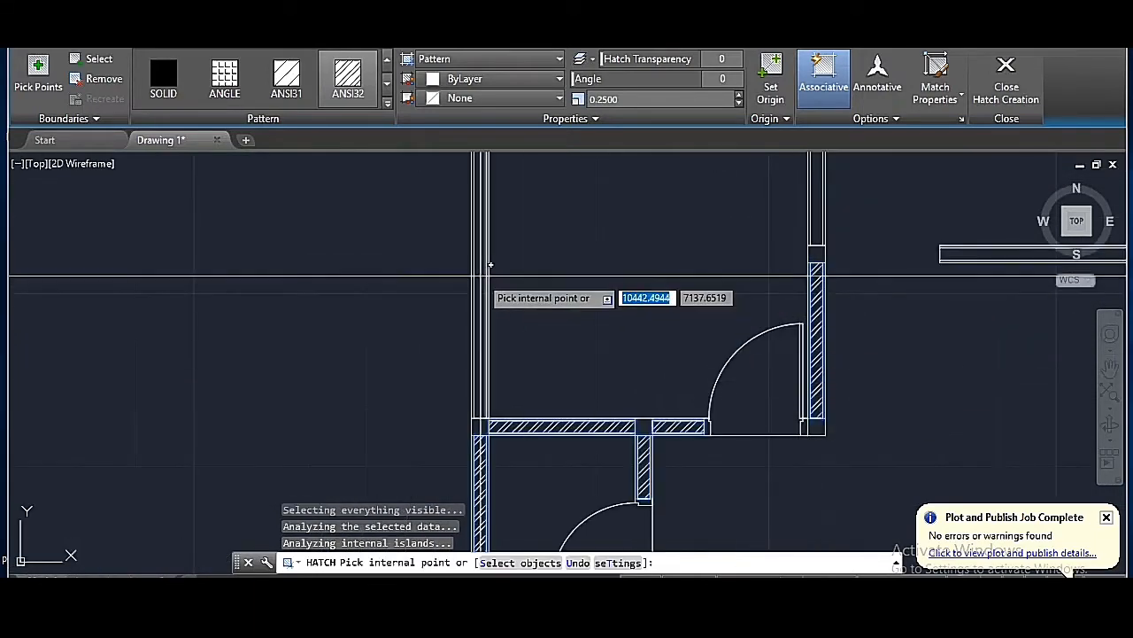
# - Hatch the remaining outer walls and partition around the two upper rooms, including the stub wall, and finish the hatch
pyautogui.scroll(-3, 620, 379)
pyautogui.scroll(4, 722, 221)
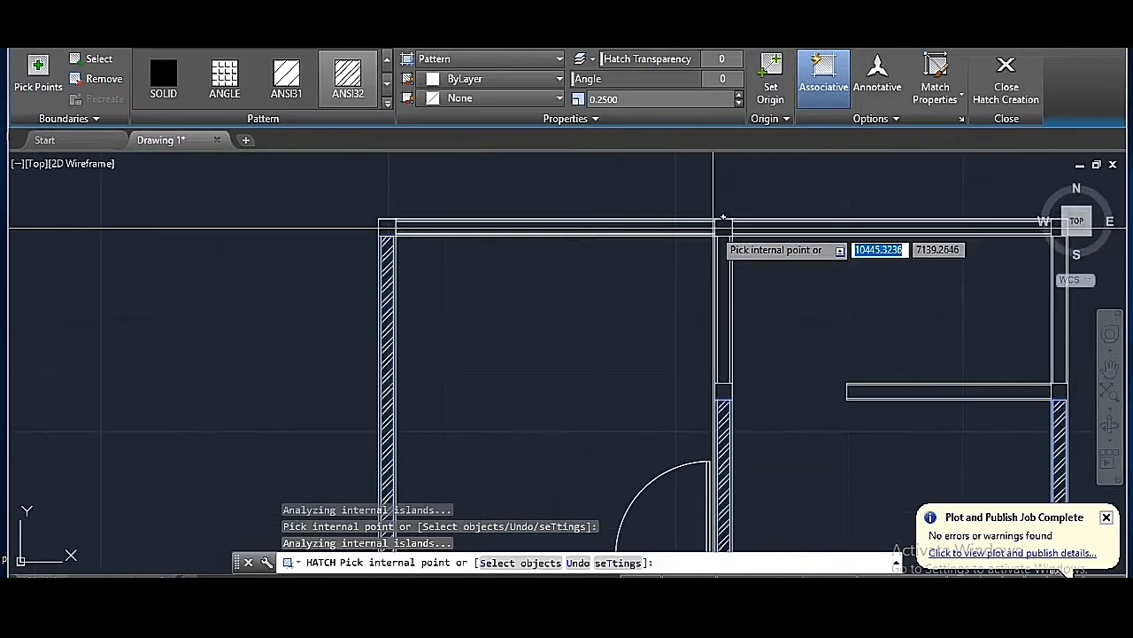
pyautogui.click(708, 228)
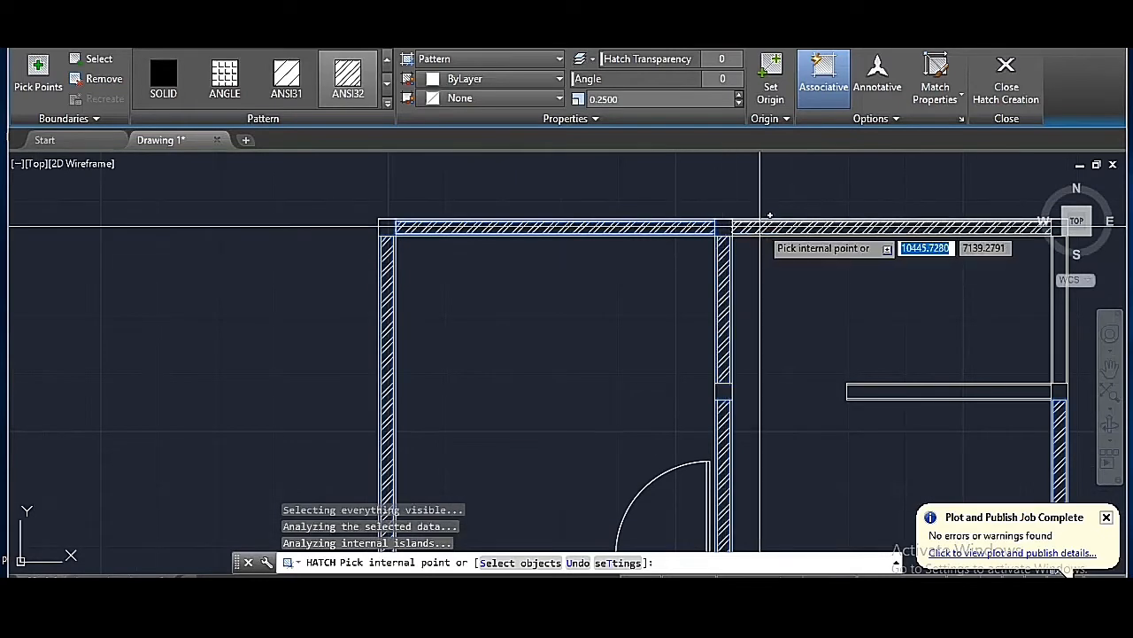
pyautogui.click(1048, 390)
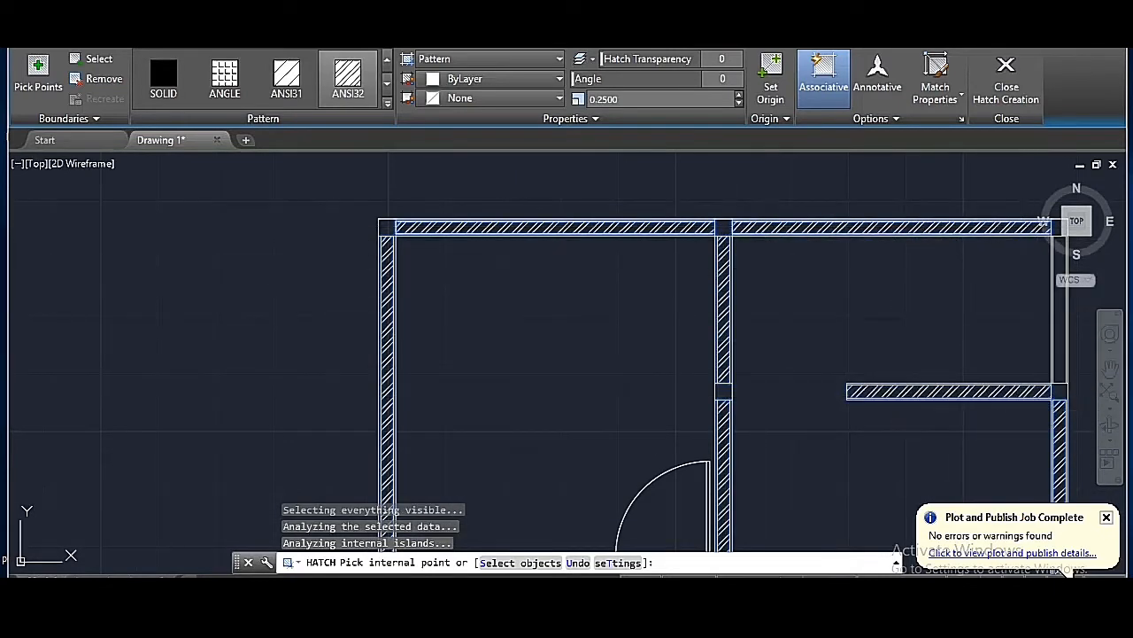
pyautogui.click(1062, 346)
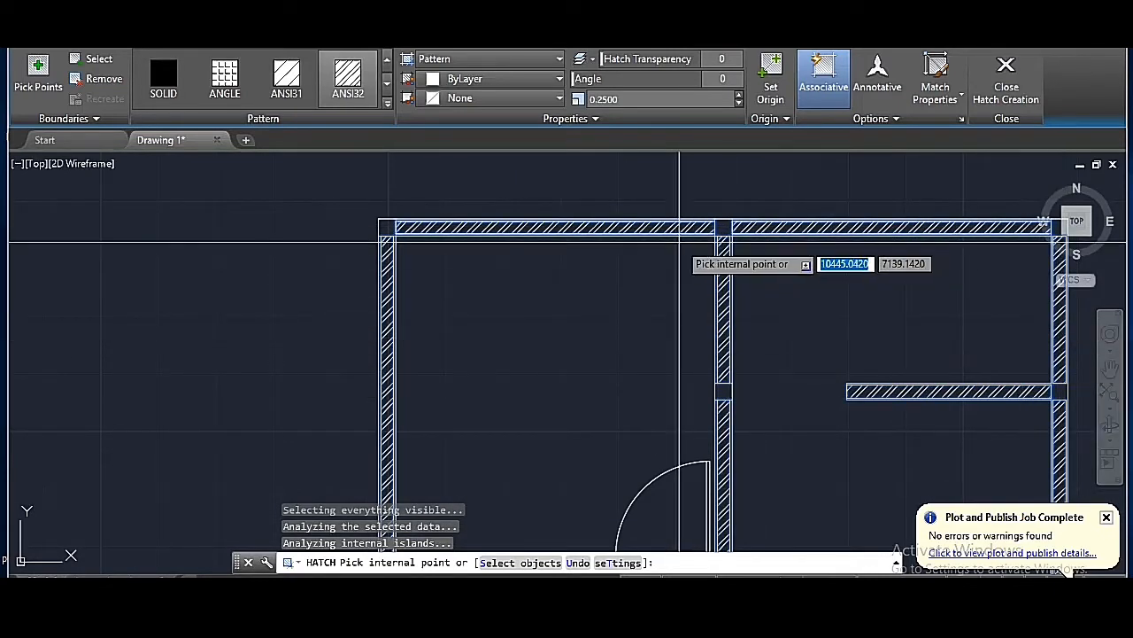
pyautogui.scroll(-5, 680, 241)
pyautogui.scroll(5, 802, 337)
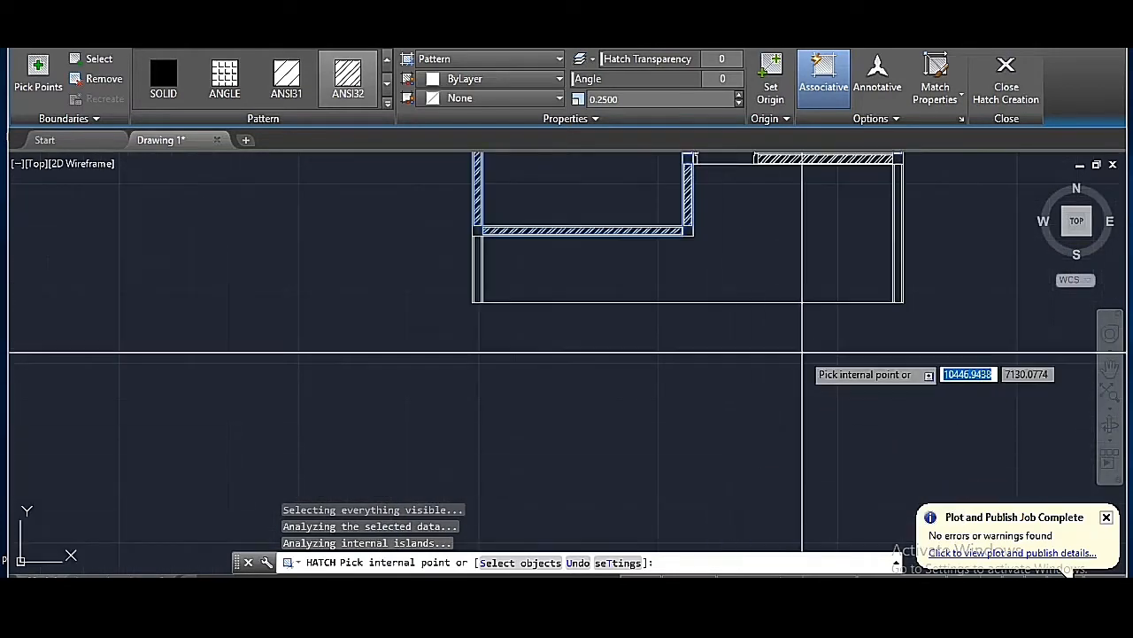
pyautogui.scroll(-2, 802, 336)
pyautogui.press('Return')
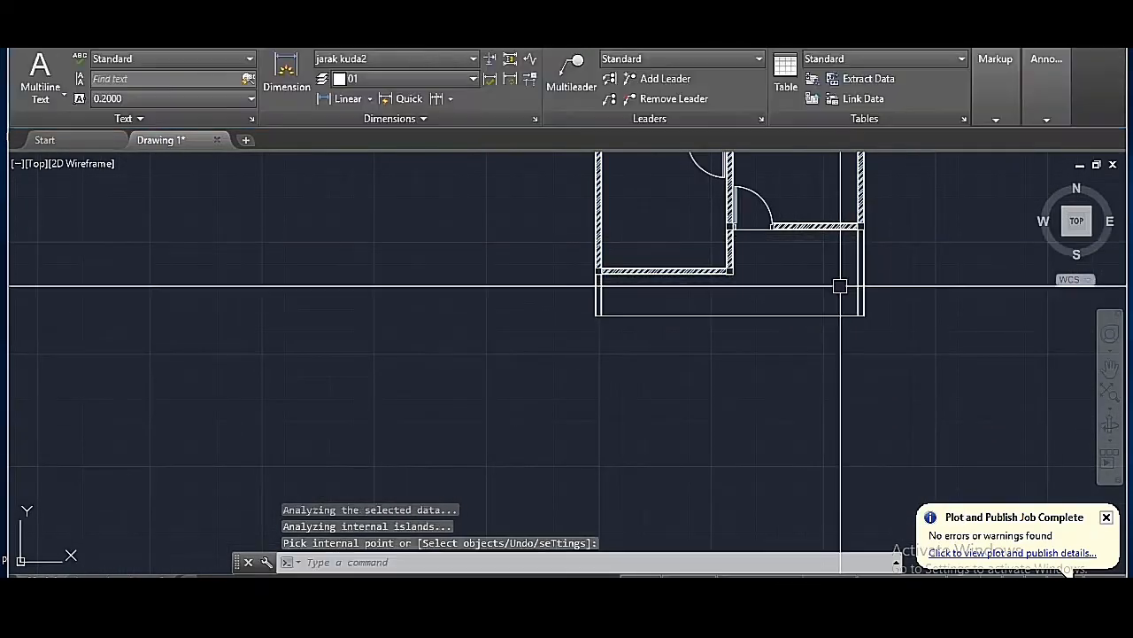
# - Draw a horizontal line from the lower-left room's bottom-right outer corner to just past the right outer wall
pyautogui.write('l')
pyautogui.press('Return')
pyautogui.scroll(6, 760, 290)
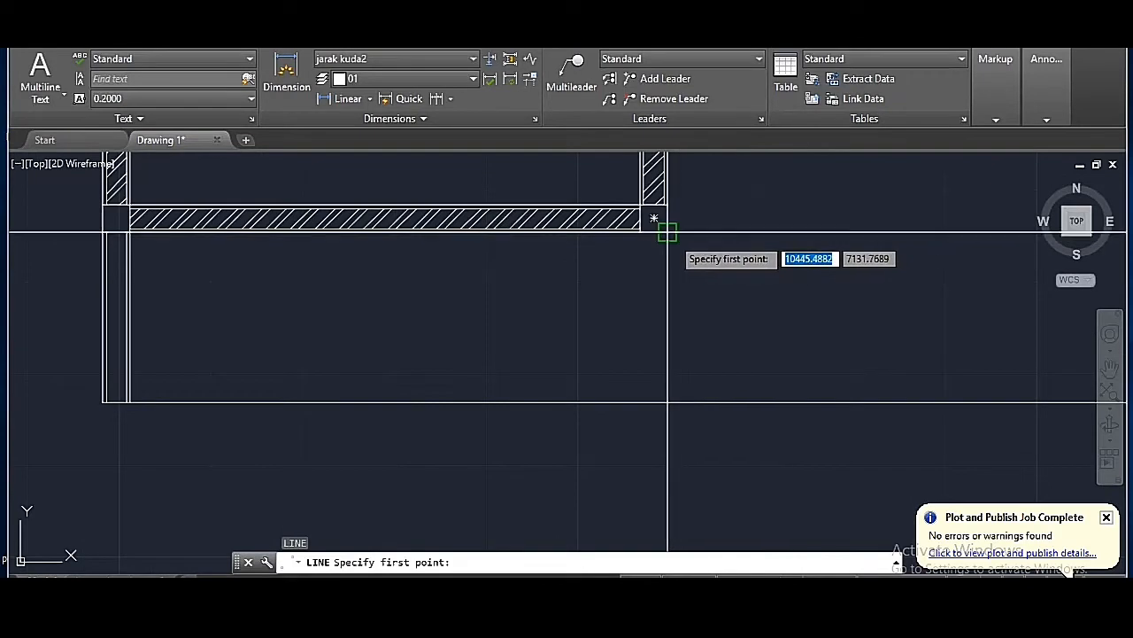
pyautogui.click(668, 232)
pyautogui.scroll(-4, 655, 292)
pyautogui.click(903, 268)
pyautogui.press('Return')
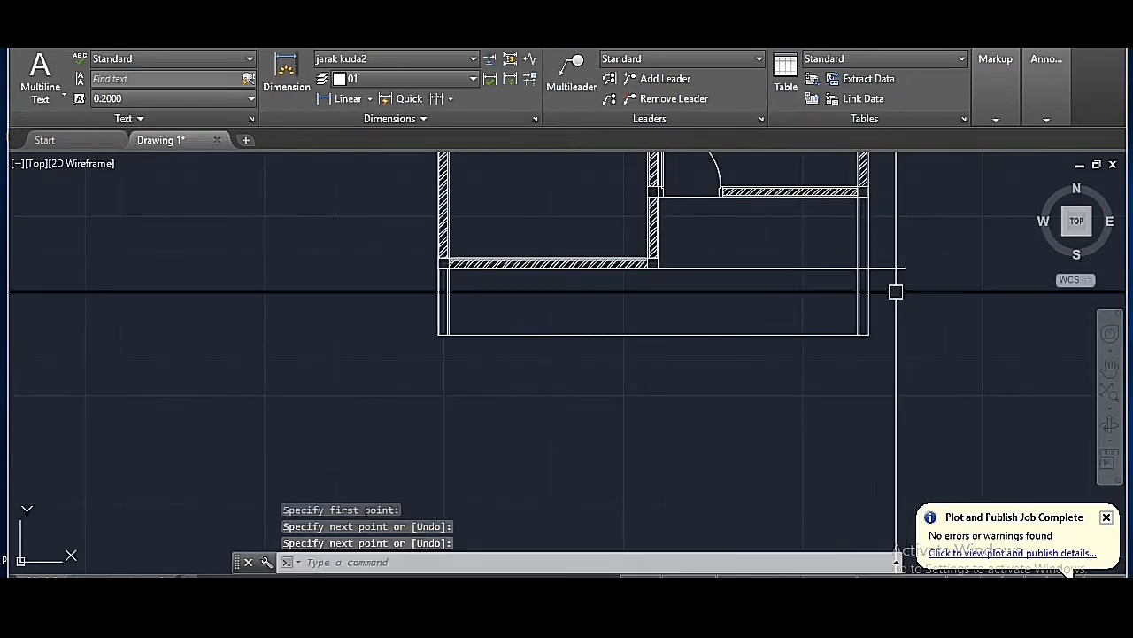
# - Trim the new line's overhang beyond the right outer wall and that wall's two inner lines below it
pyautogui.write('tr')
pyautogui.press('Return')
pyautogui.press('Return')
pyautogui.scroll(6, 888, 271)
pyautogui.press('Return')
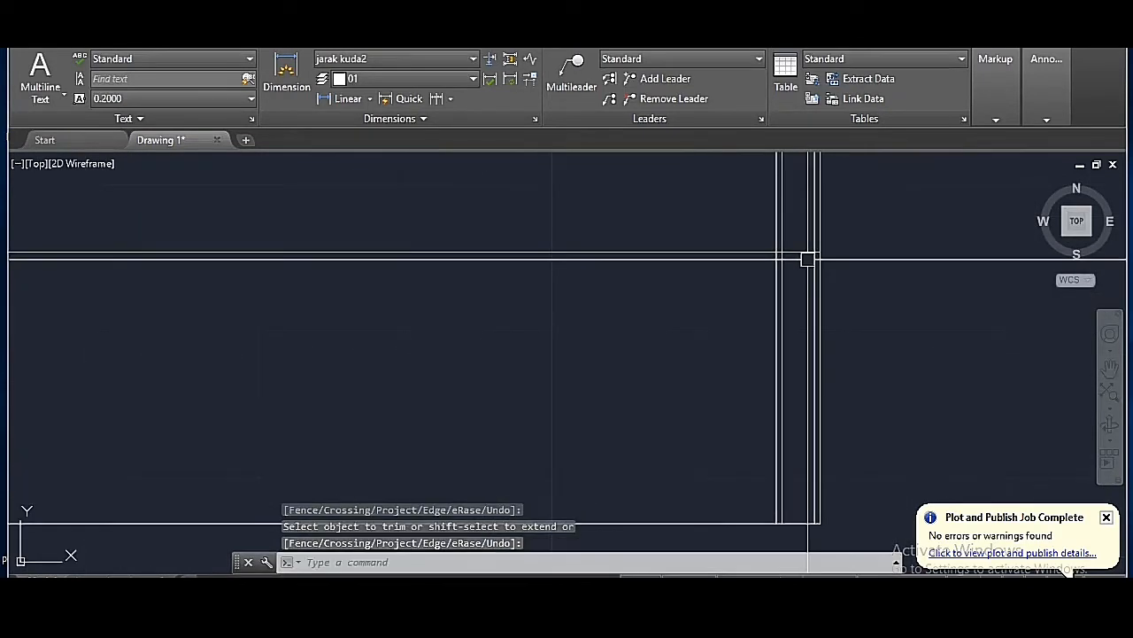
pyautogui.click(803, 257)
pyautogui.press('Return')
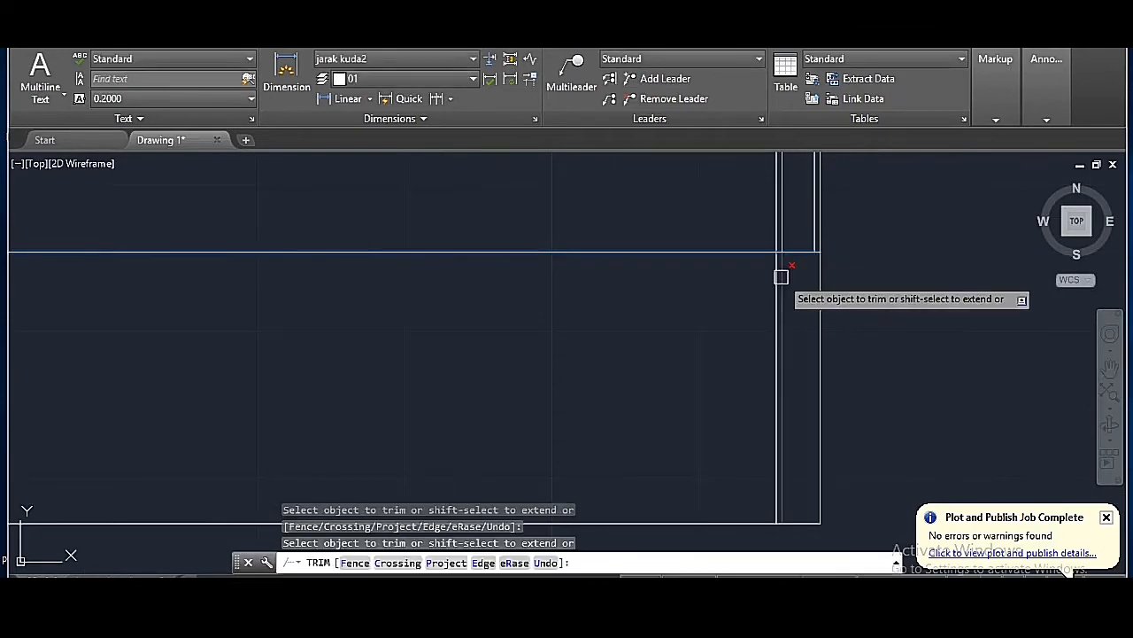
pyautogui.scroll(-8, 838, 285)
pyautogui.press('Return')
# - Erase the two inner lines of the left wall's extension below the lower-left room
pyautogui.scroll(8, 564, 311)
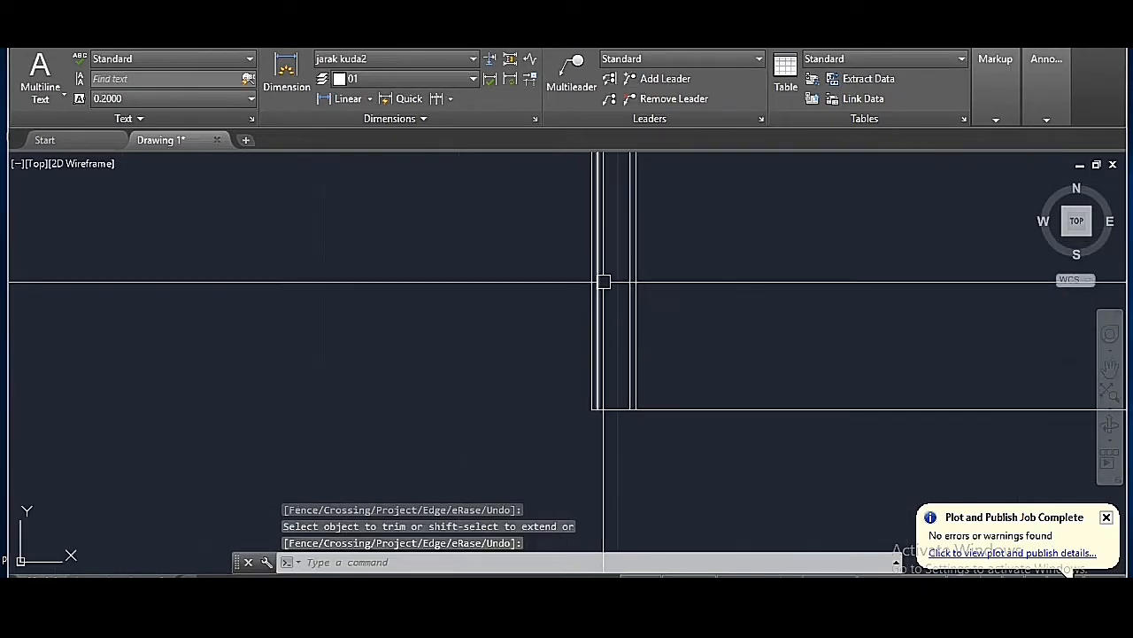
pyautogui.click(599, 286)
pyautogui.click(628, 292)
pyautogui.write('e')
pyautogui.press('Return')
pyautogui.scroll(-8, 557, 405)
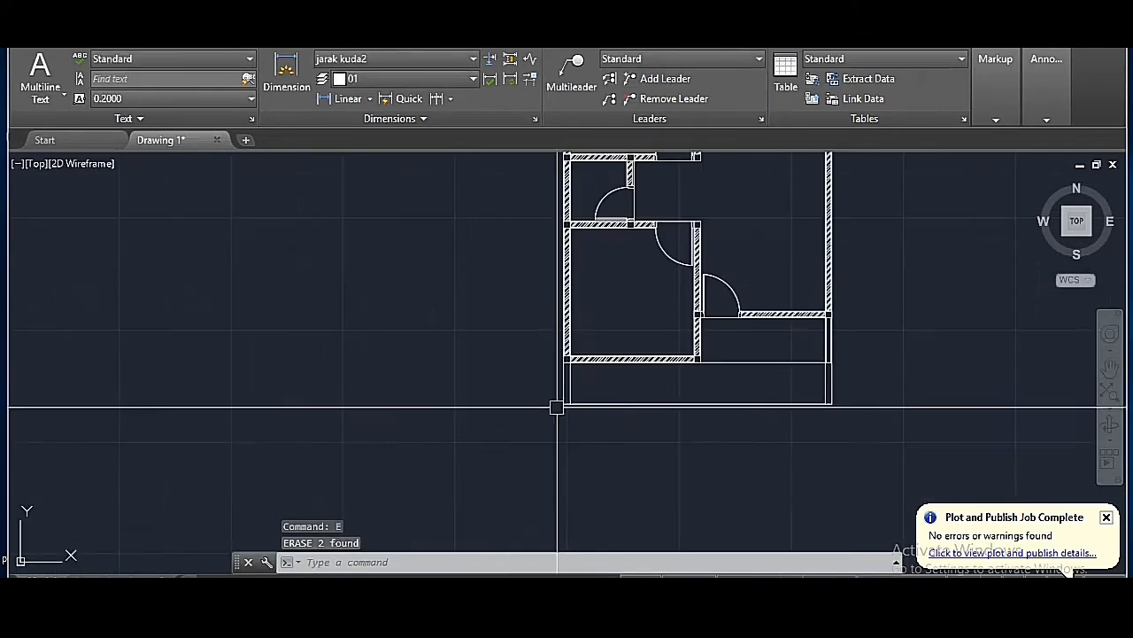
# - Hatch the right outer wall segment between the lower door wall and the new horizontal line with ANSI32 at scale 0.25
pyautogui.scroll(2, 820, 348)
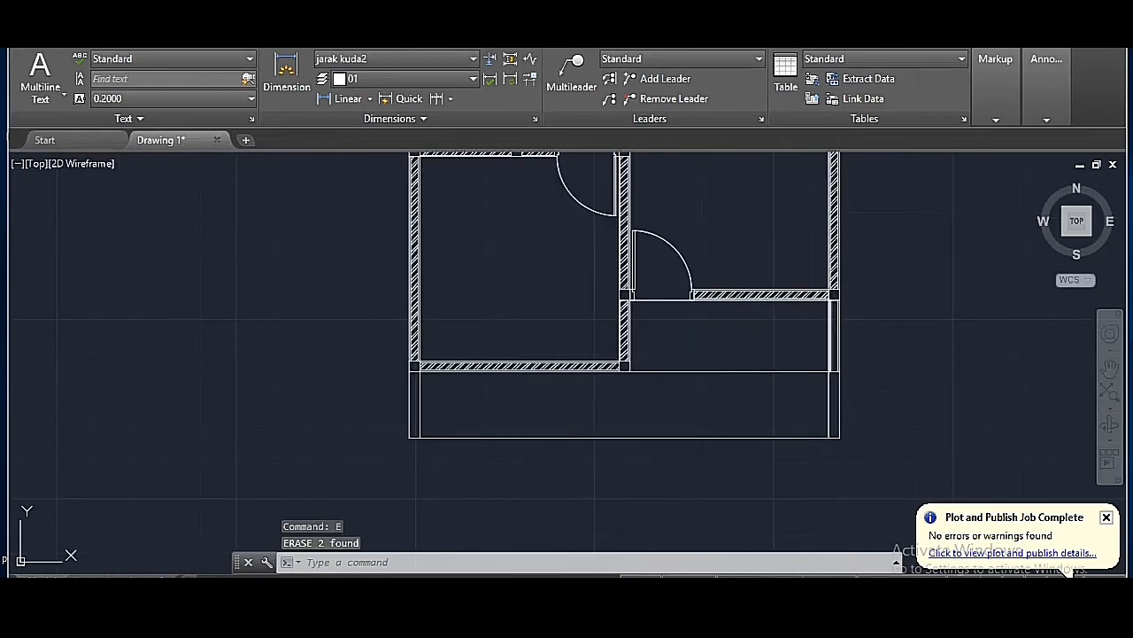
pyautogui.write('h')
pyautogui.press('Return')
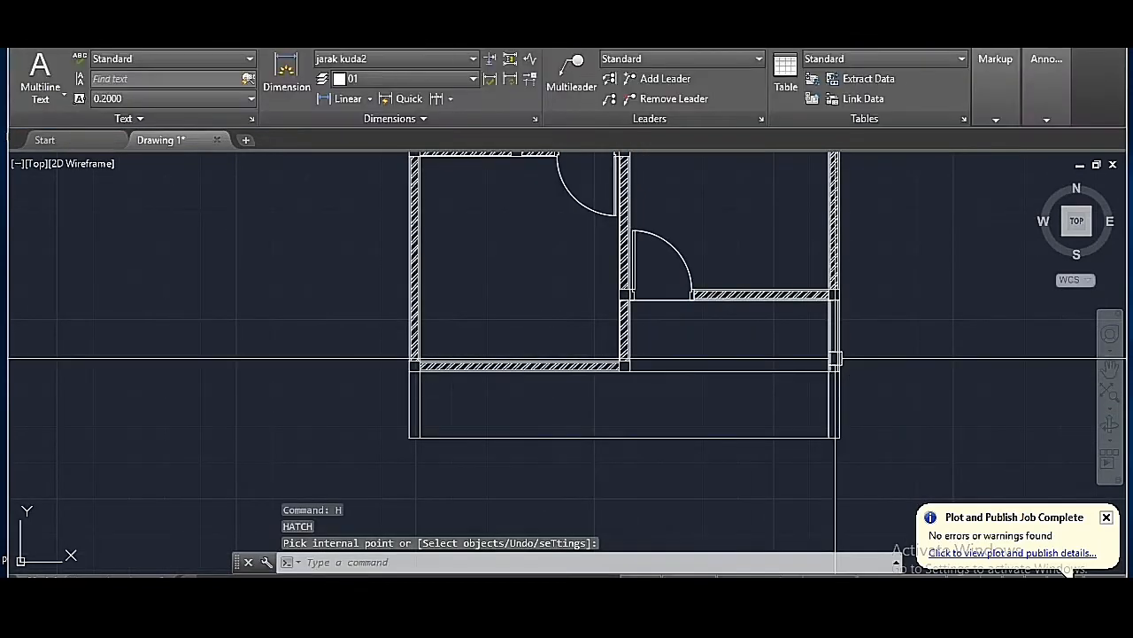
pyautogui.scroll(4, 834, 348)
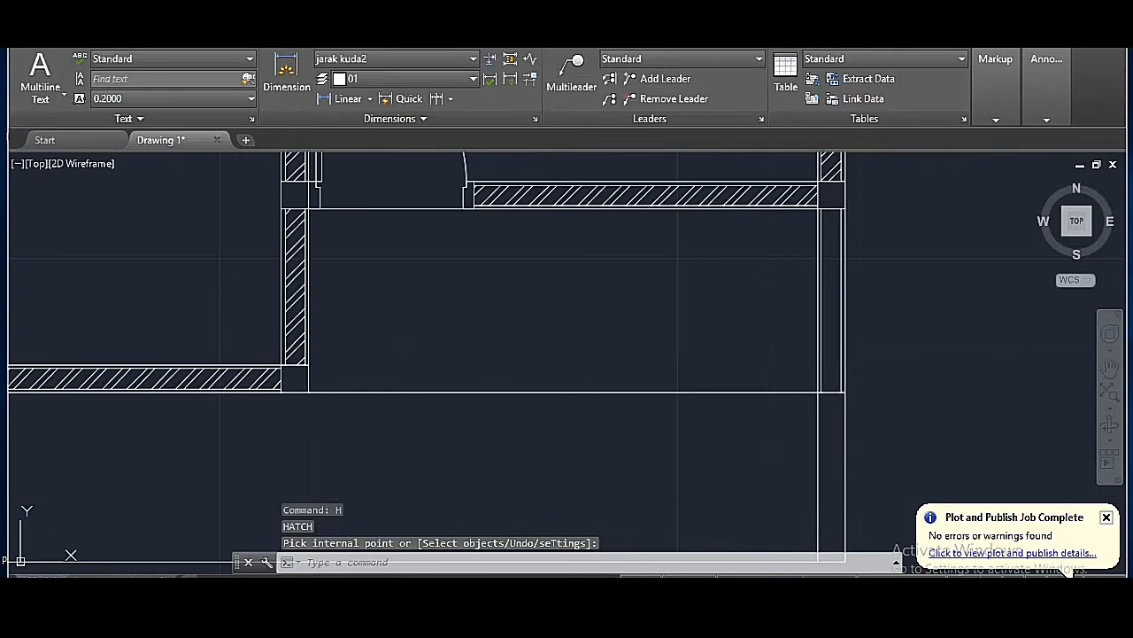
pyautogui.click(833, 350)
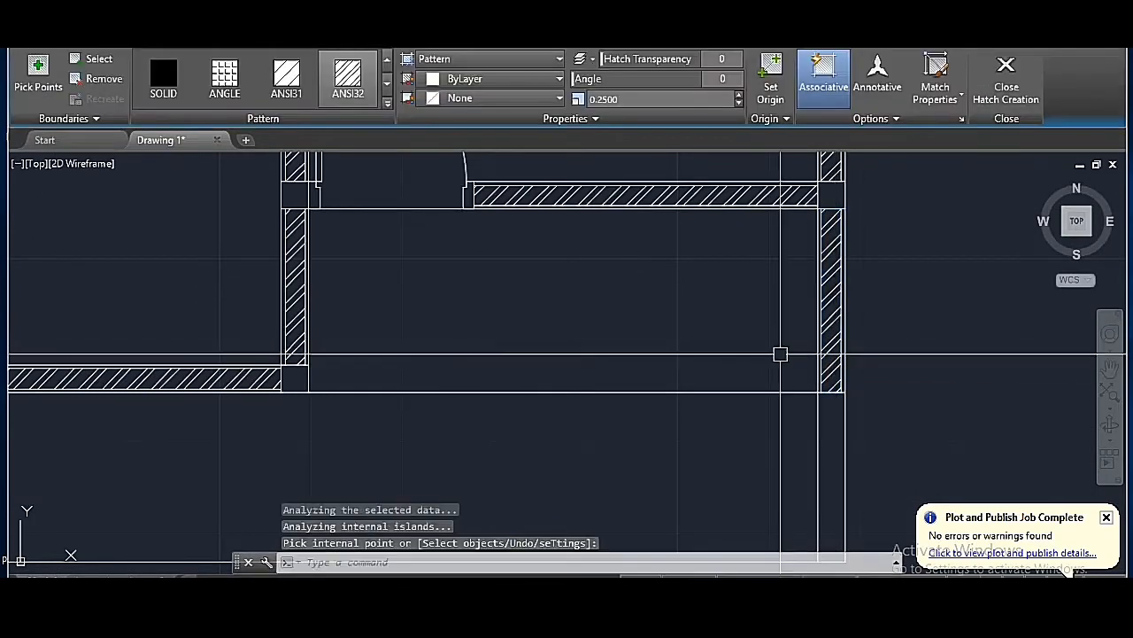
pyautogui.scroll(-2, 752, 417)
pyautogui.scroll(-4, 708, 371)
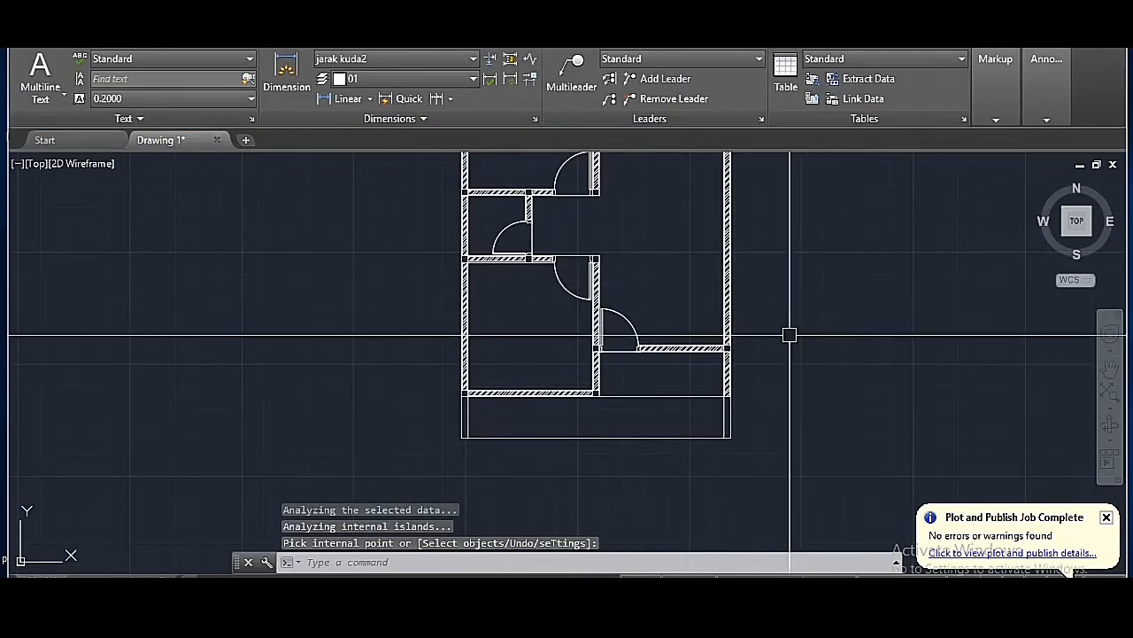
# - Add a multiline text reading TERAS in the empty area to the right of the floor plan
pyautogui.scroll(-2, 802, 301)
pyautogui.scroll(2, 815, 278)
pyautogui.write('t')
pyautogui.press('Return')
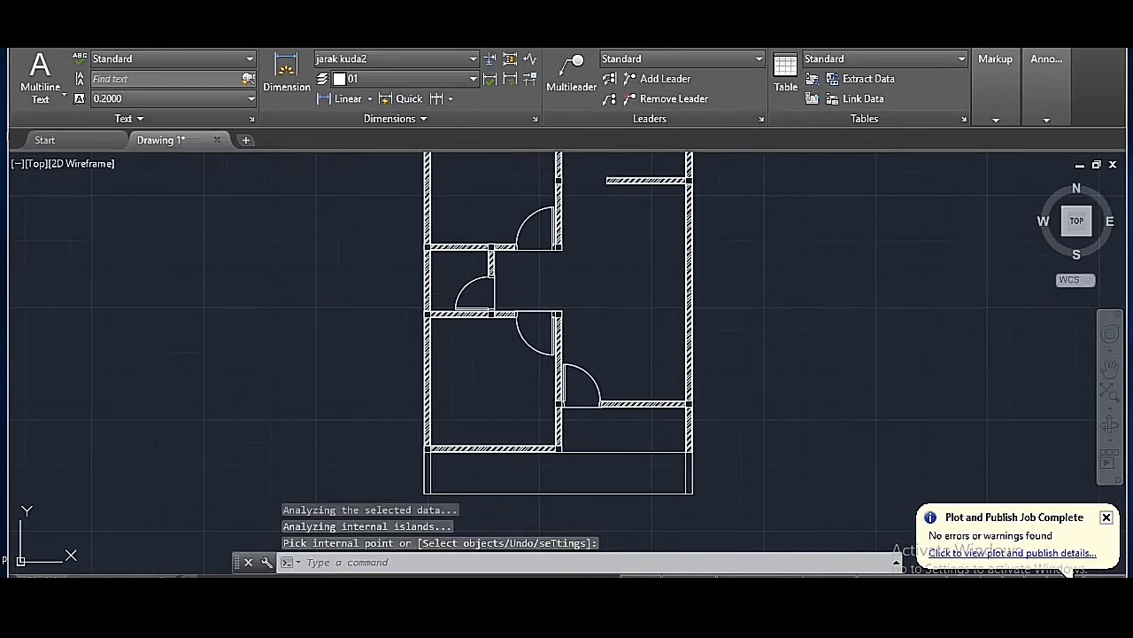
pyautogui.click(806, 276)
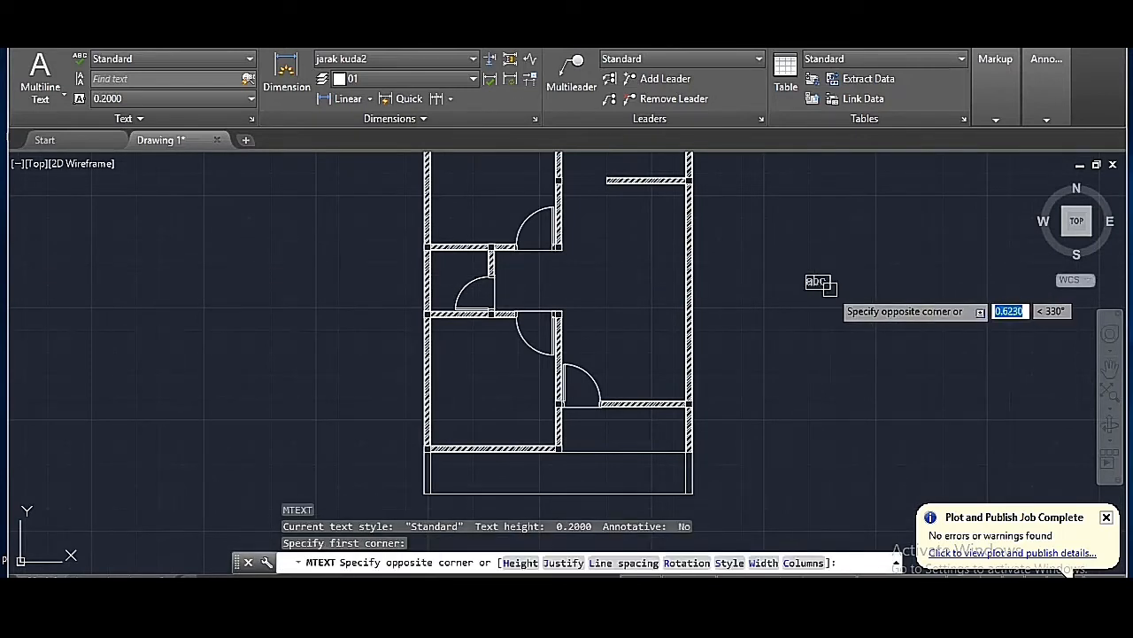
pyautogui.click(832, 288)
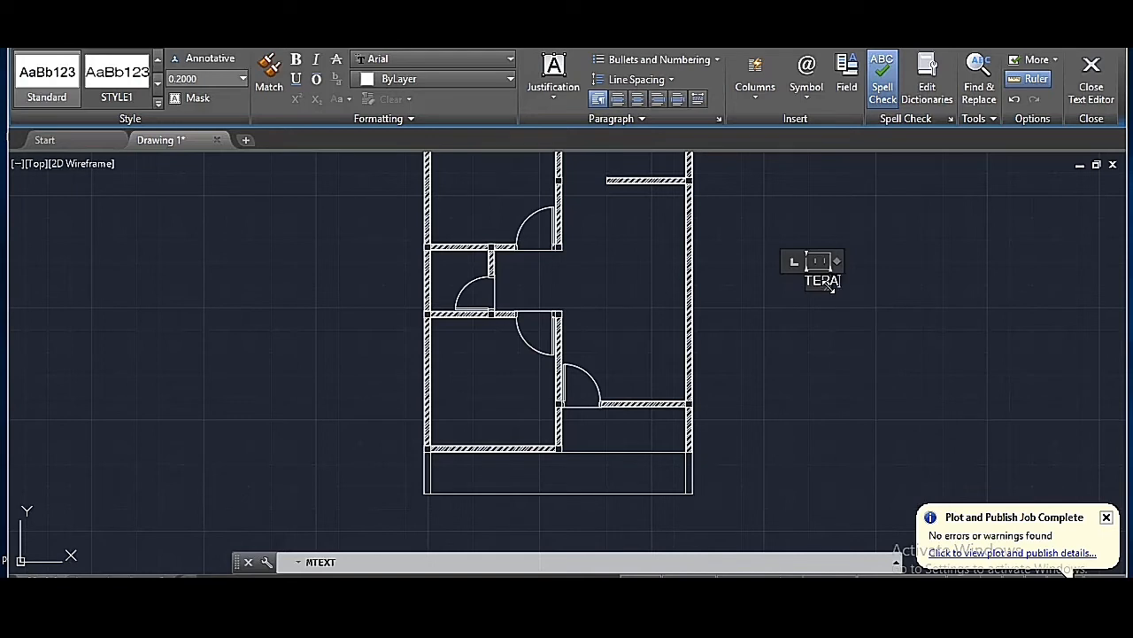
pyautogui.click(840, 352)
# - Copy the TERAS text five times straight down to form a column of six labels
pyautogui.click(848, 286)
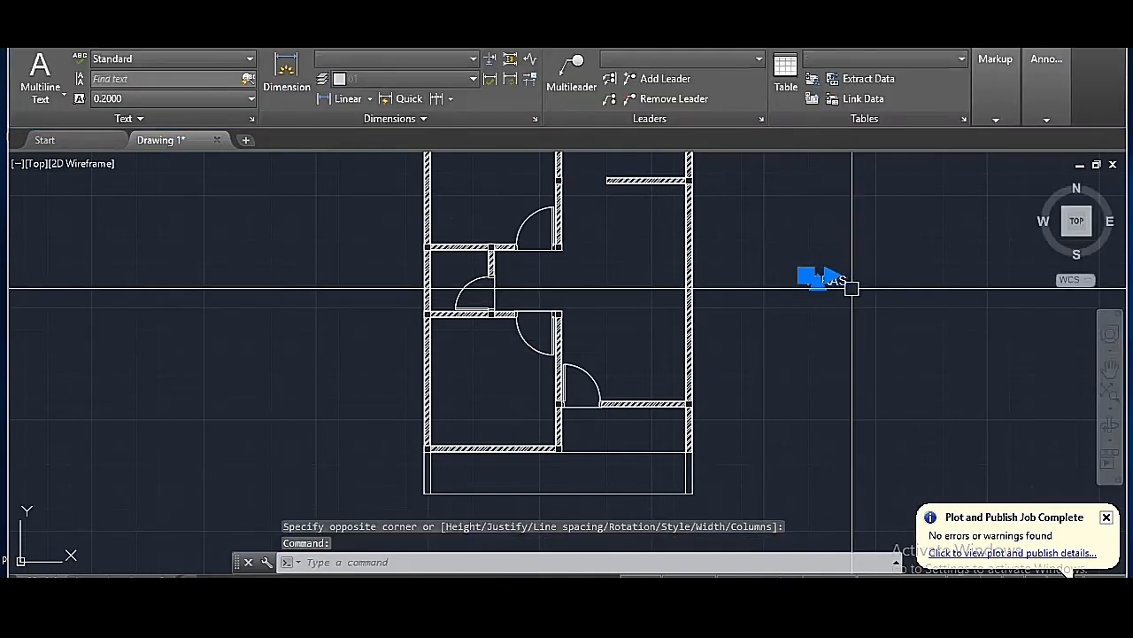
pyautogui.press('Return')
pyautogui.click(876, 323)
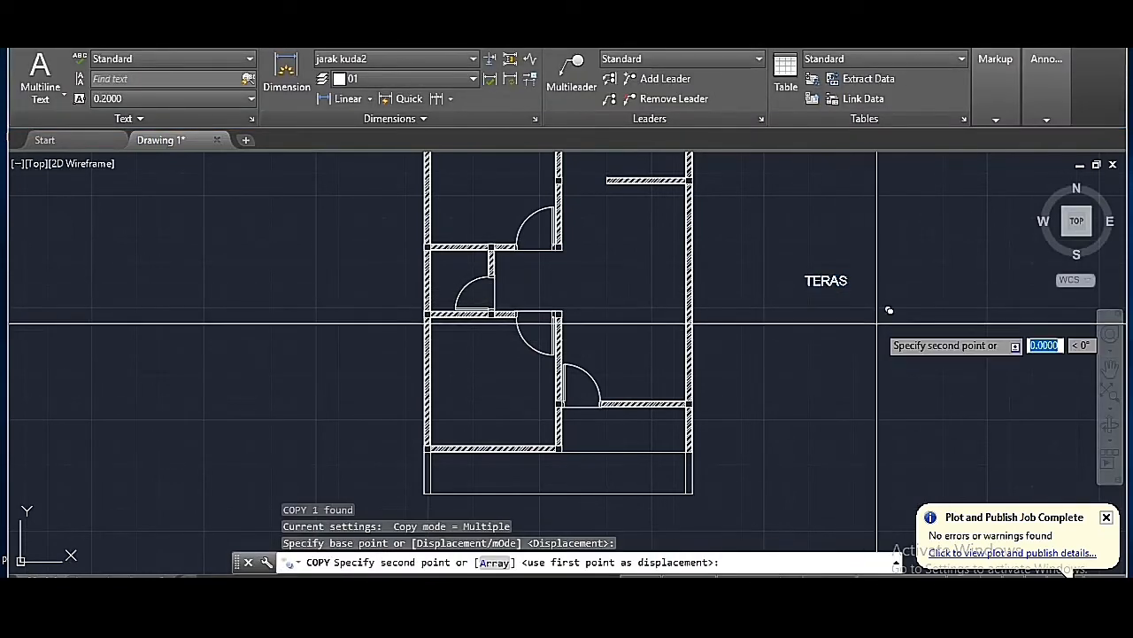
pyautogui.click(880, 350)
pyautogui.click(880, 367)
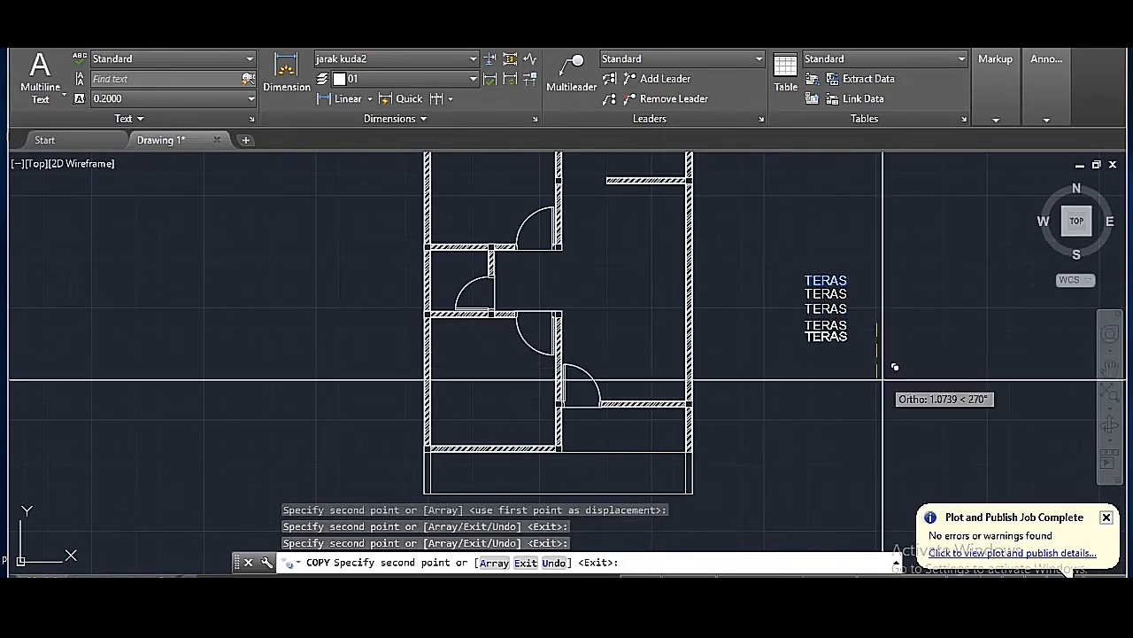
pyautogui.click(882, 385)
pyautogui.click(881, 393)
pyautogui.press('Return')
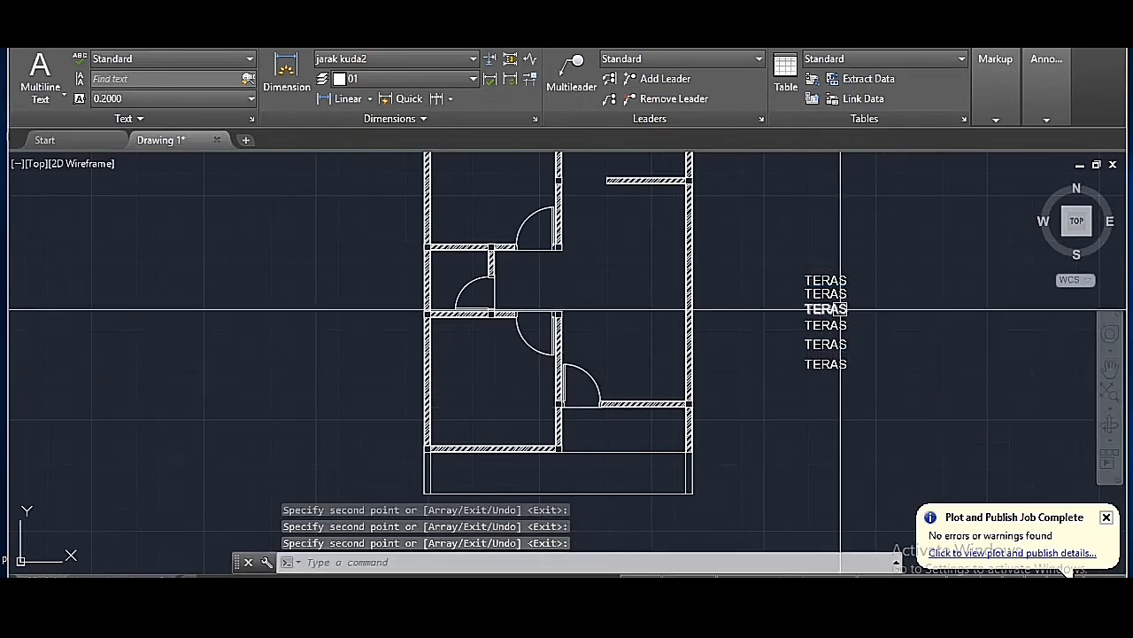
# - Change the second label in the column to K.TIDUR
pyautogui.scroll(2, 835, 299)
pyautogui.doubleClick(810, 268)
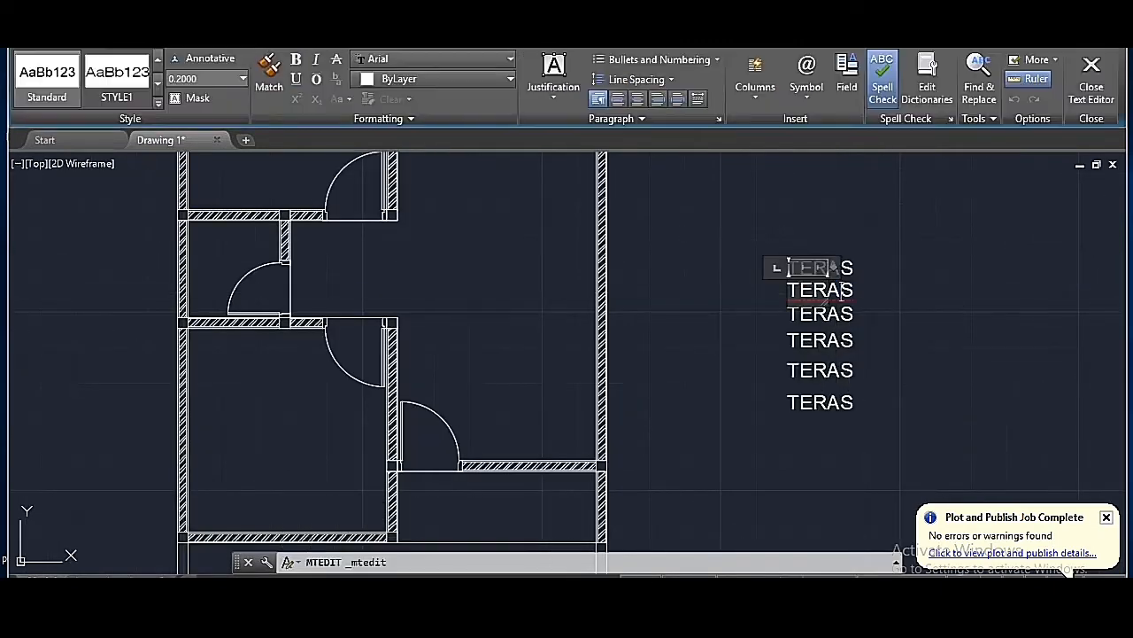
pyautogui.scroll(3, 853, 281)
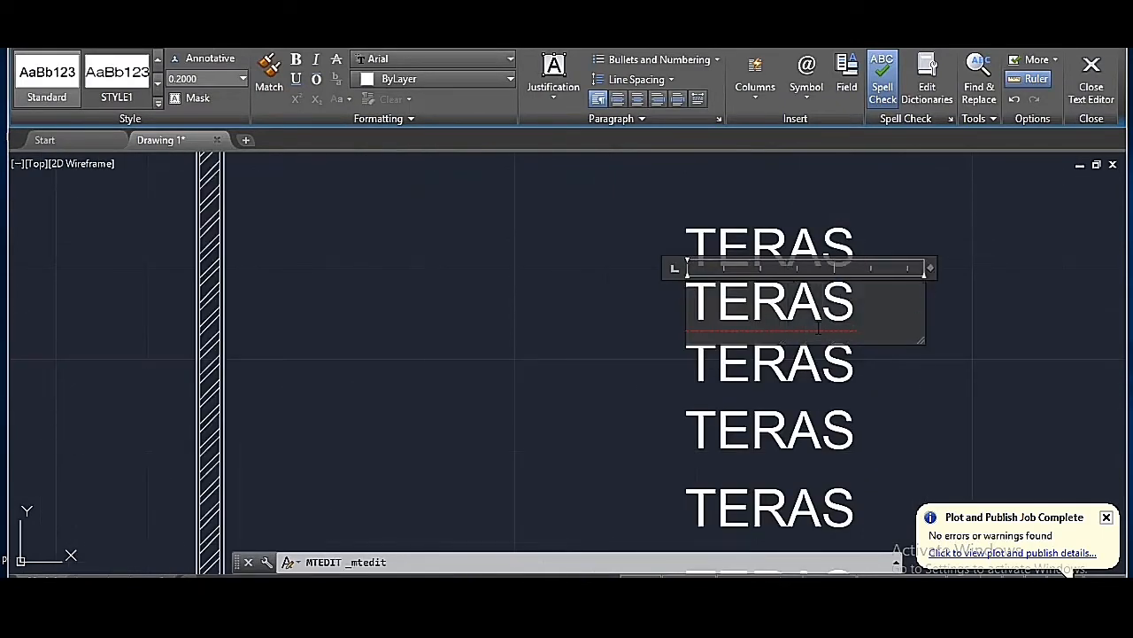
pyautogui.write('K.TIDUR')
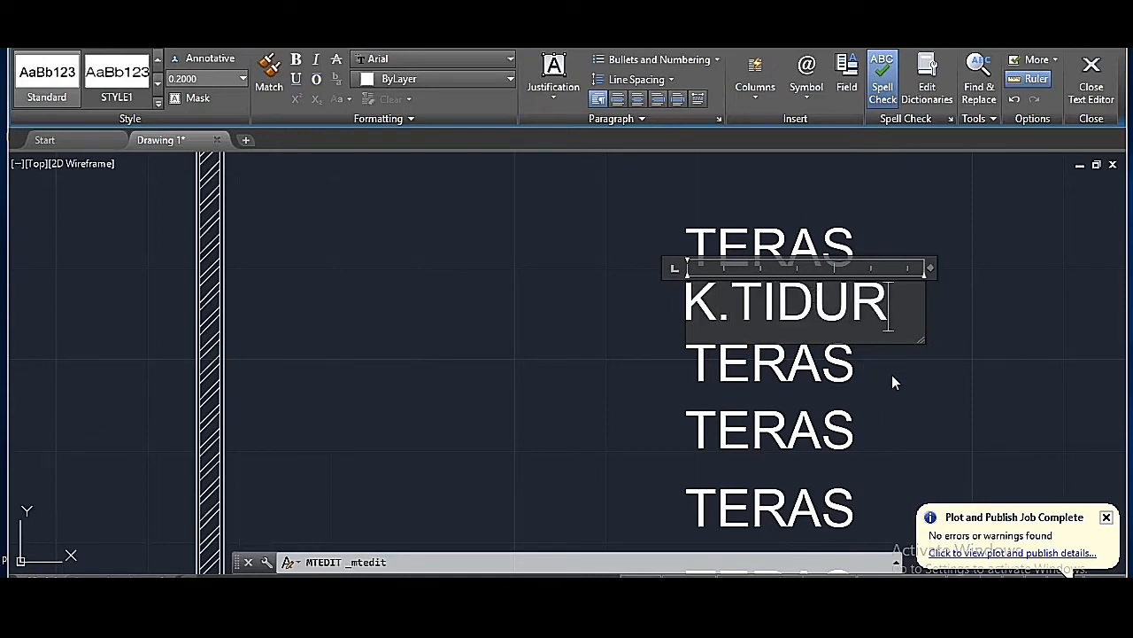
pyautogui.click(892, 377)
# - Change the third label in the column to WC and the fourth to R.TAMU
pyautogui.doubleClick(823, 376)
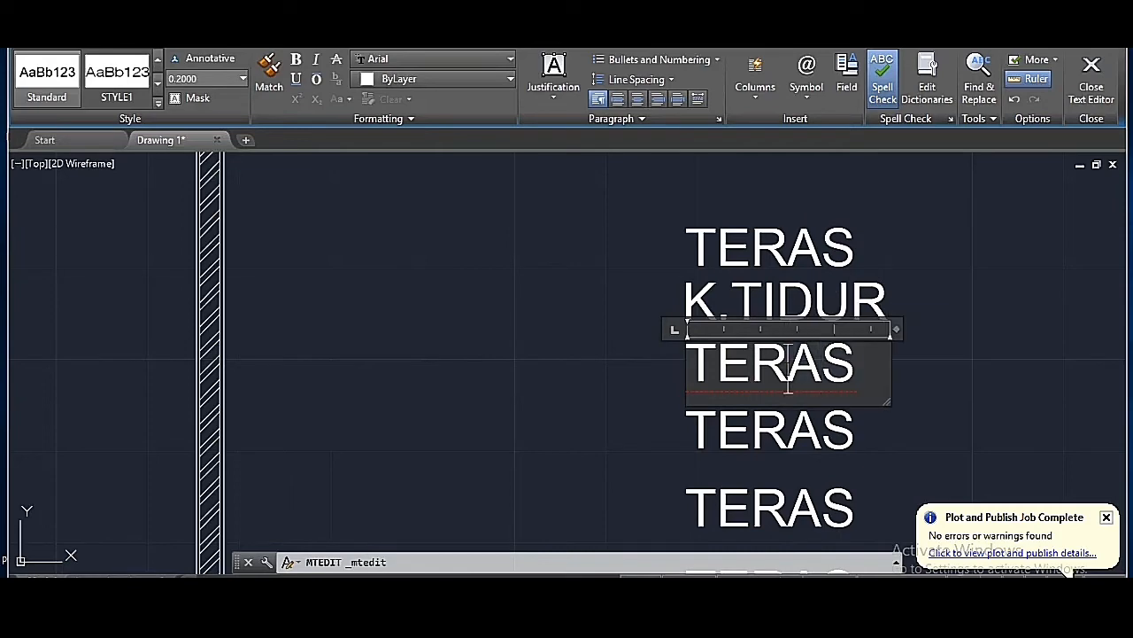
pyautogui.click(577, 381)
pyautogui.scroll(-4, 723, 320)
pyautogui.click(753, 363)
pyautogui.scroll(4, 761, 362)
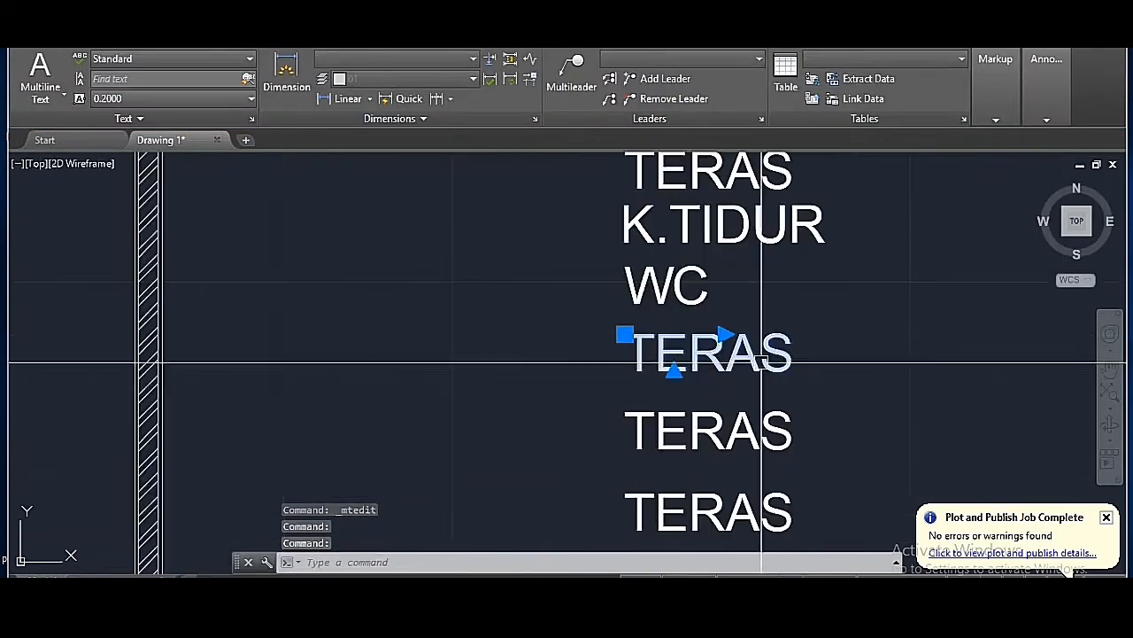
pyautogui.doubleClick(759, 367)
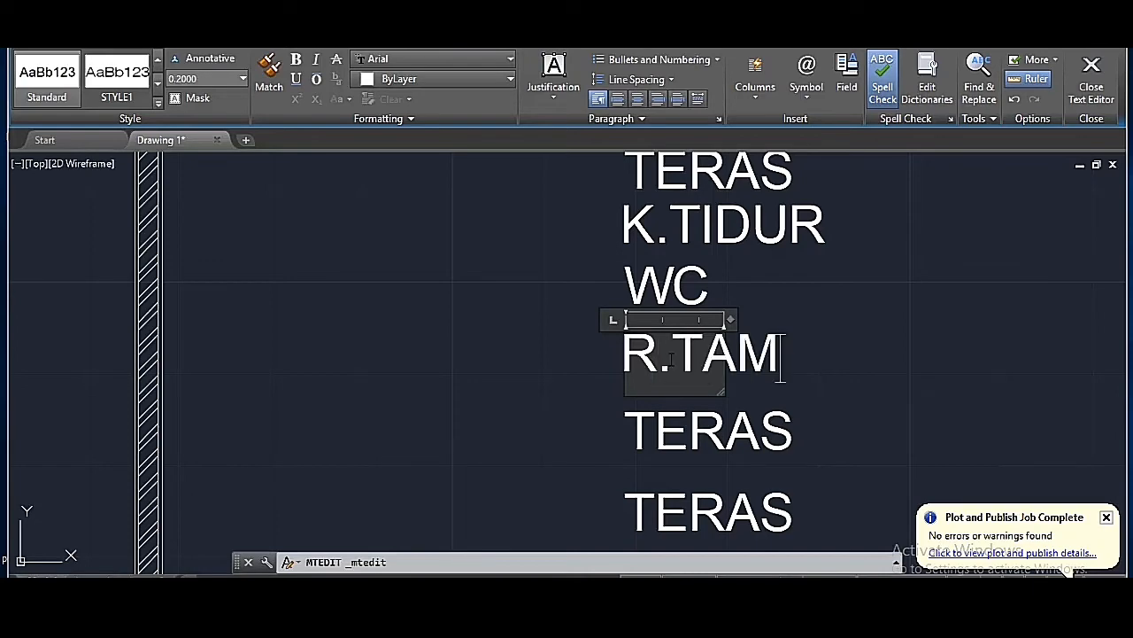
pyautogui.click(486, 363)
# - Change the fifth label in the column to K.TIDUR and the sixth to DAPUR
pyautogui.scroll(-2, 580, 253)
pyautogui.scroll(2, 661, 364)
pyautogui.doubleClick(660, 364)
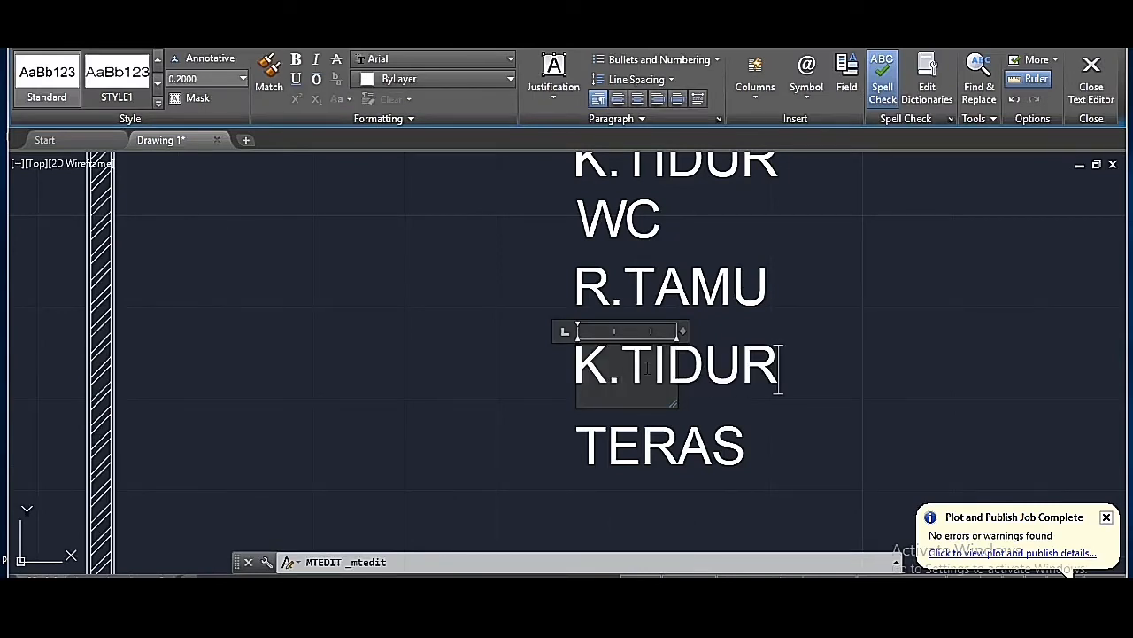
pyautogui.click(778, 367)
pyautogui.scroll(-2, 599, 329)
pyautogui.doubleClick(611, 397)
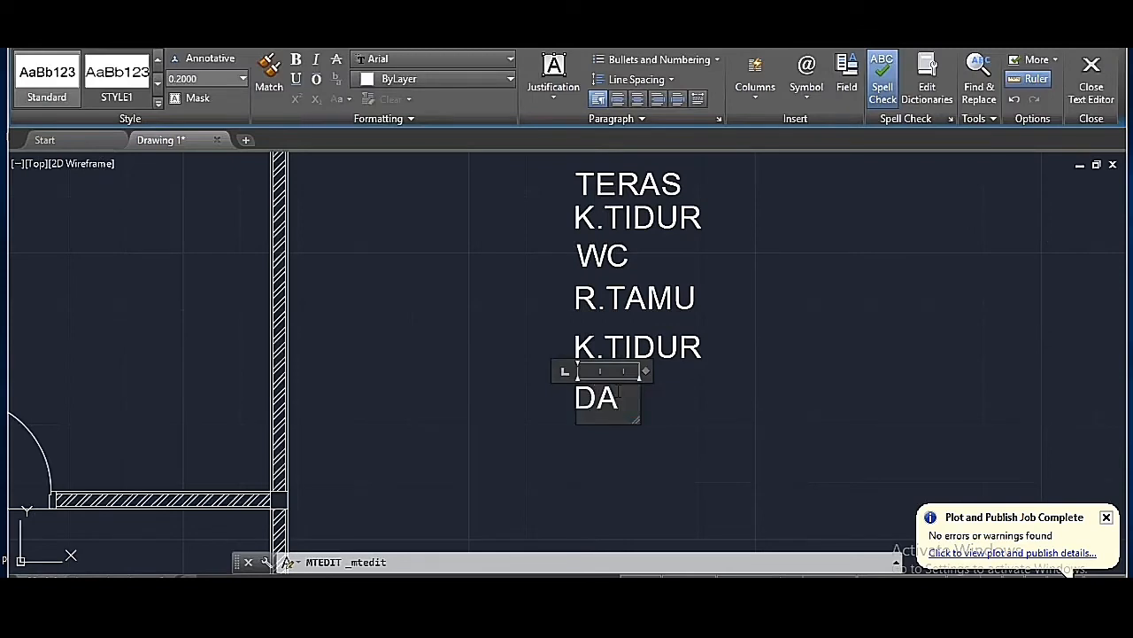
pyautogui.click(686, 423)
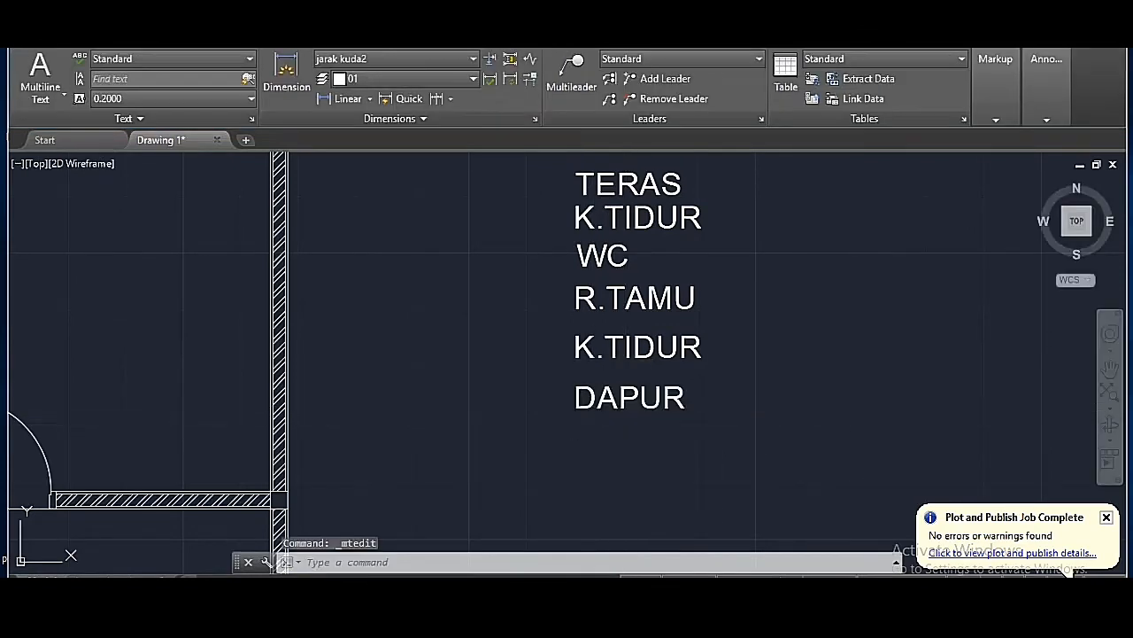
# - Copy the DAPUR label straight down below the column and change the copy's text to T.CUCI
pyautogui.click(627, 404)
pyautogui.write('co')
pyautogui.press('space')
pyautogui.click(600, 425)
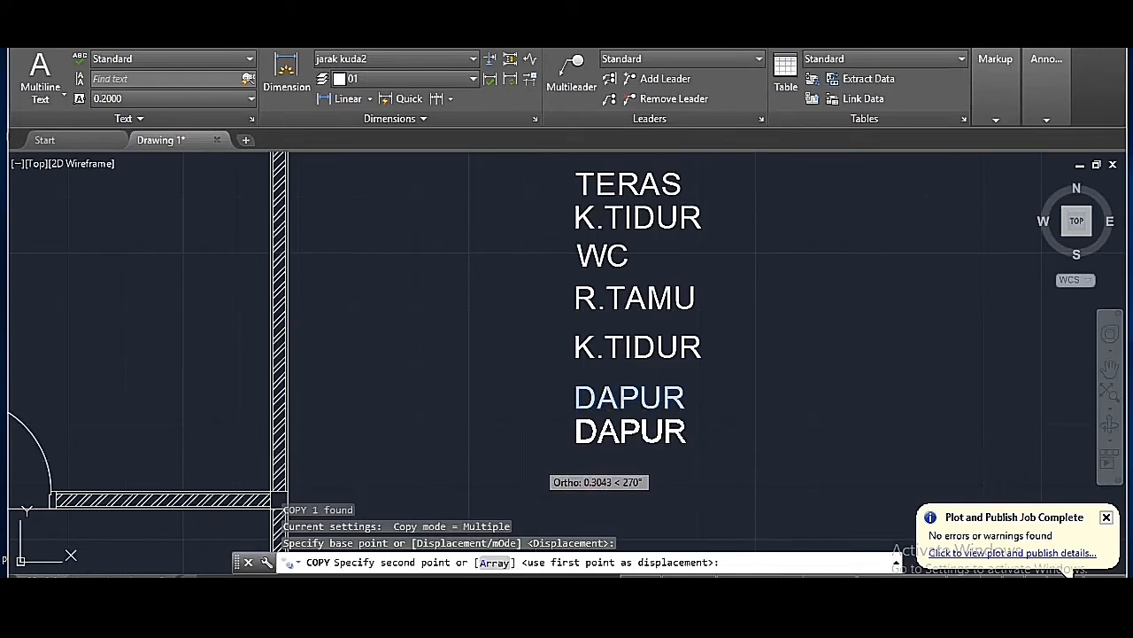
pyautogui.click(613, 440)
pyautogui.press('Return')
pyautogui.doubleClick(580, 427)
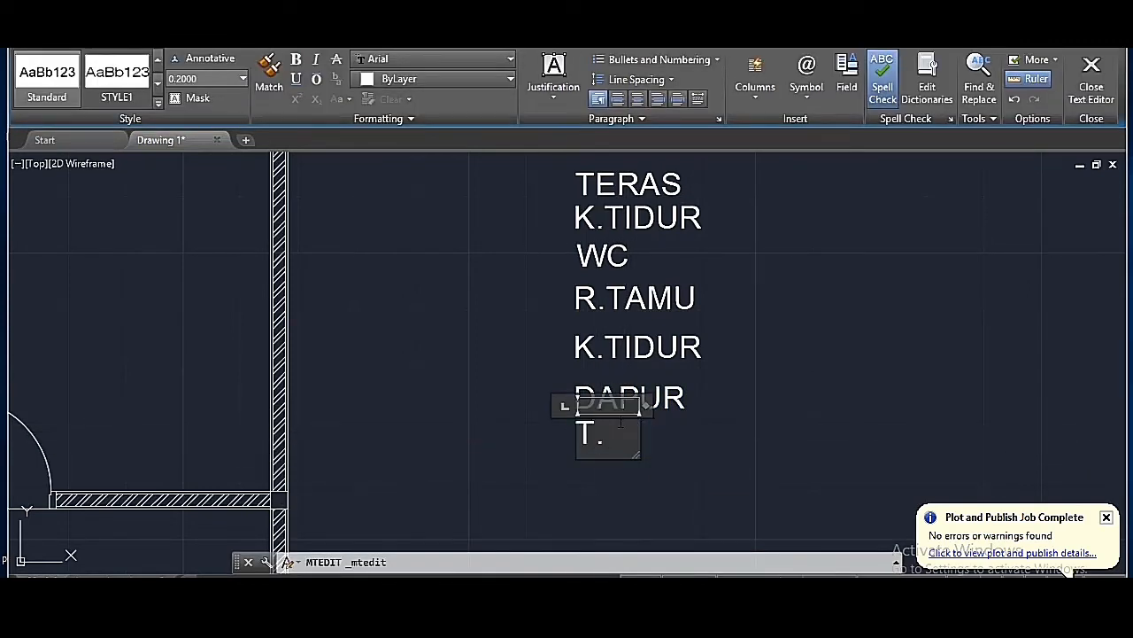
pyautogui.click(683, 439)
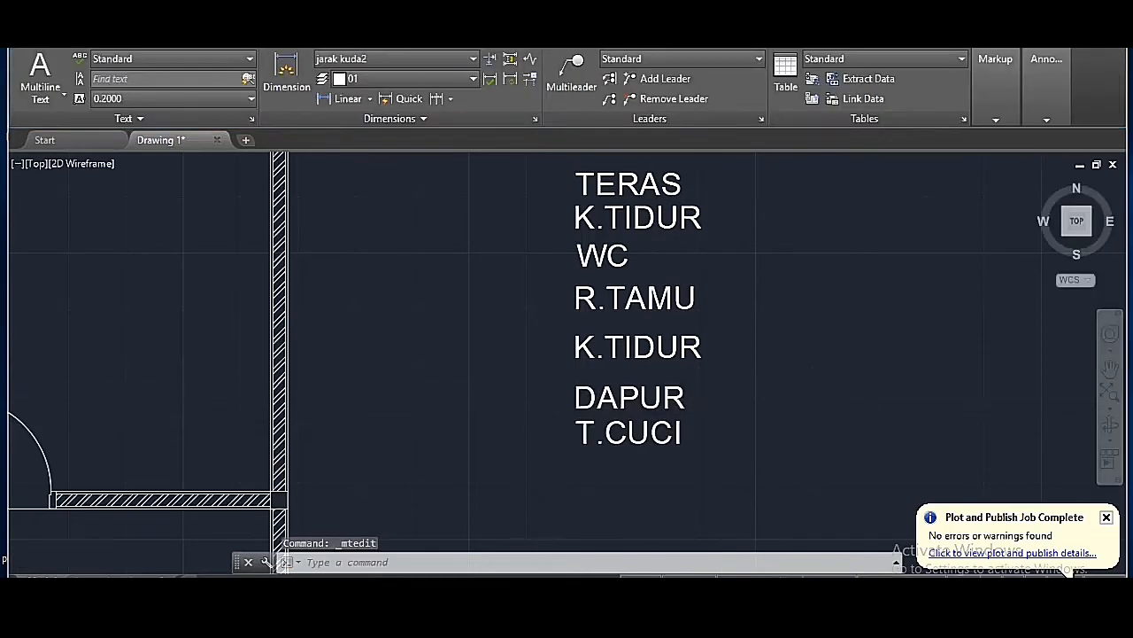
# - Move the TERAS label into the terrace and the upper K.TIDUR label of the column into the front bedroom
pyautogui.scroll(-3, 784, 399)
pyautogui.click(741, 315)
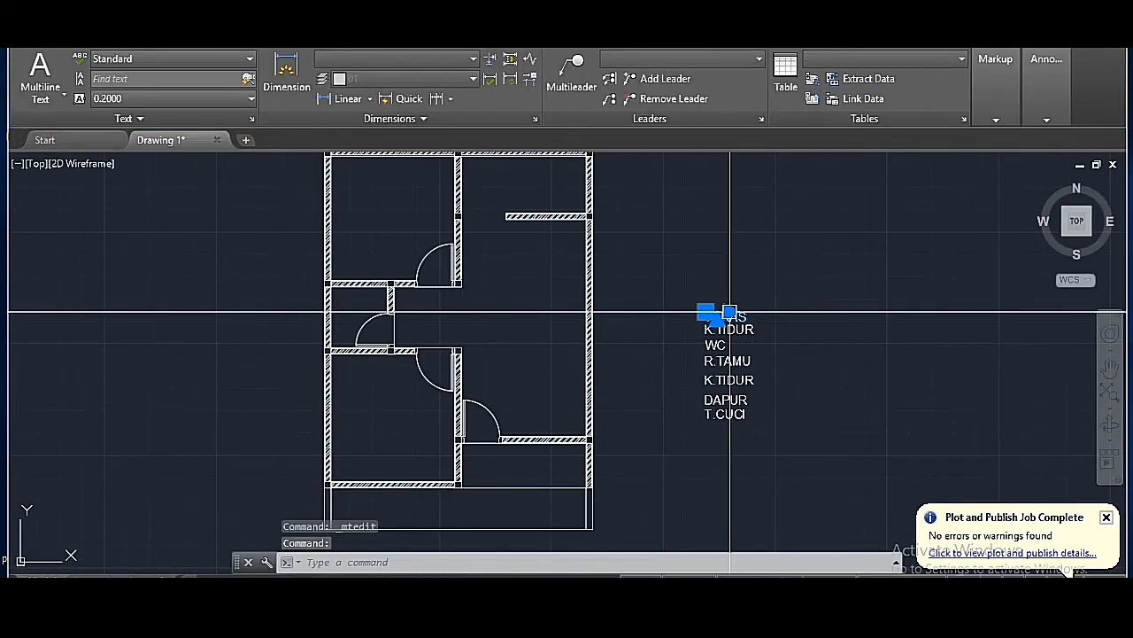
pyautogui.moveTo(740, 315); pyautogui.dragTo(559, 462, button='right')
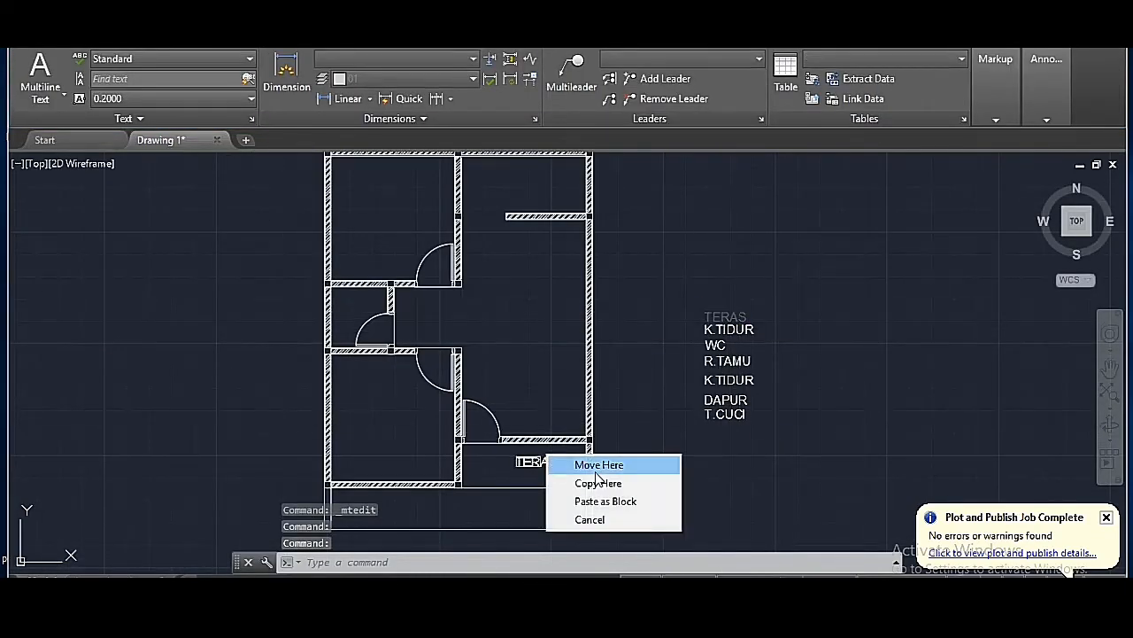
pyautogui.click(597, 469)
pyautogui.click(728, 328)
pyautogui.moveTo(728, 328); pyautogui.dragTo(418, 413, button='right')
pyautogui.click(501, 429)
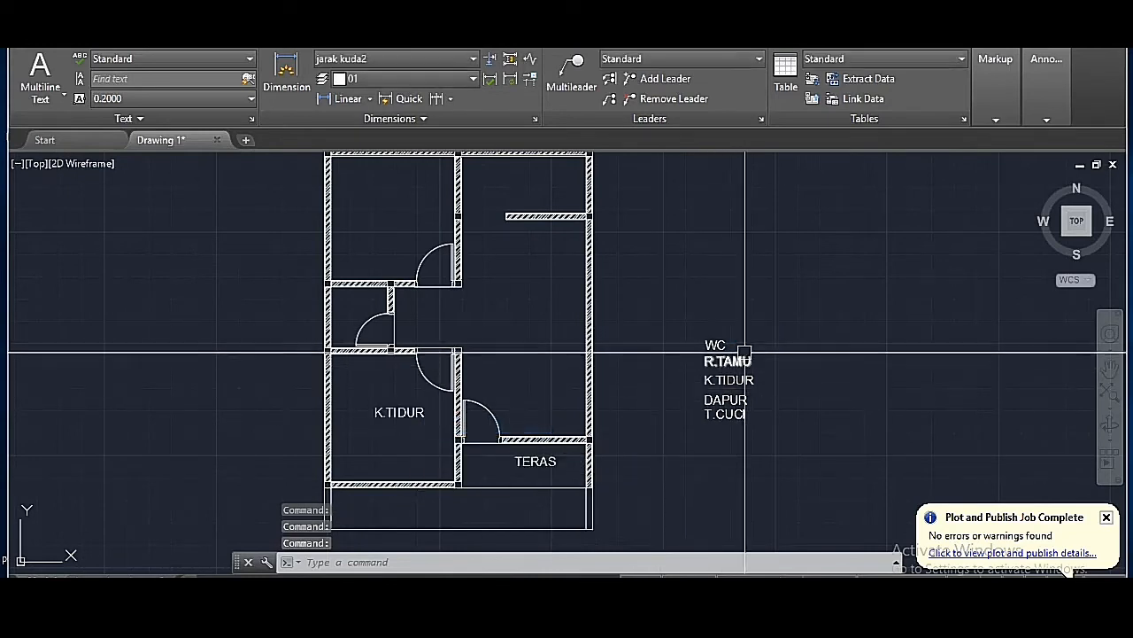
# - Move the WC label into the small bathroom and the R.TAMU label into the living area above the terrace
pyautogui.click(718, 342)
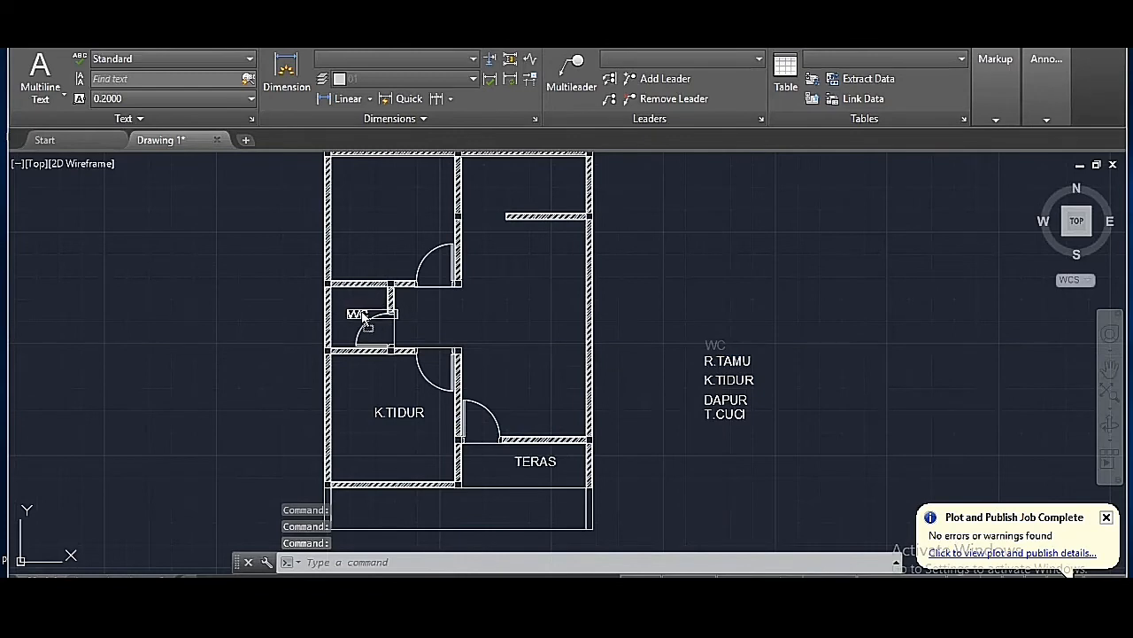
pyautogui.moveTo(363, 317); pyautogui.dragTo(367, 319, button='right')
pyautogui.click(404, 324)
pyautogui.click(722, 360)
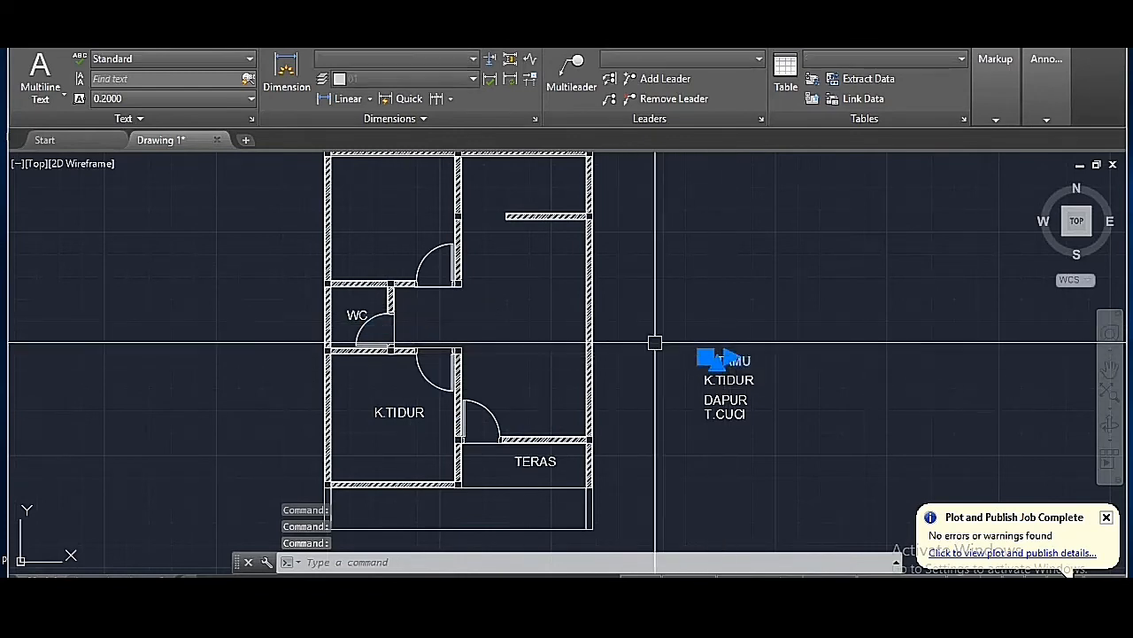
pyautogui.moveTo(722, 358); pyautogui.dragTo(378, 224, button='right')
pyautogui.moveTo(530, 391); pyautogui.dragTo(530, 390, button='right')
pyautogui.click(551, 398)
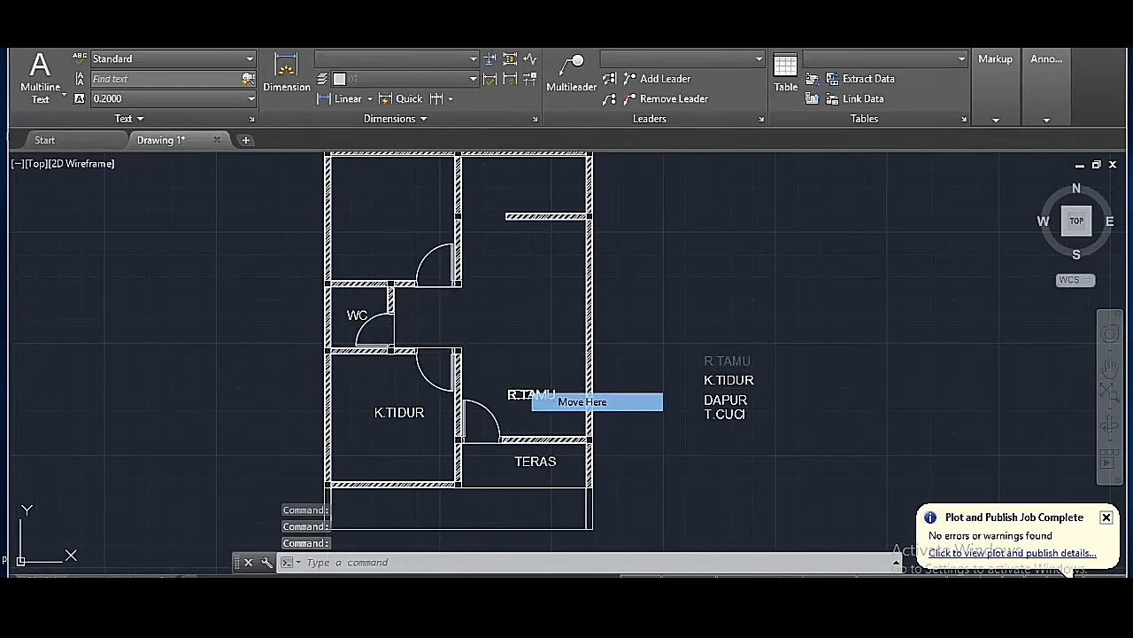
# - Move the remaining K.TIDUR label into the rear bedroom and the DAPUR label just below the short partition wall
pyautogui.click(728, 379)
pyautogui.moveTo(721, 379); pyautogui.dragTo(397, 217, button='right')
pyautogui.click(456, 227)
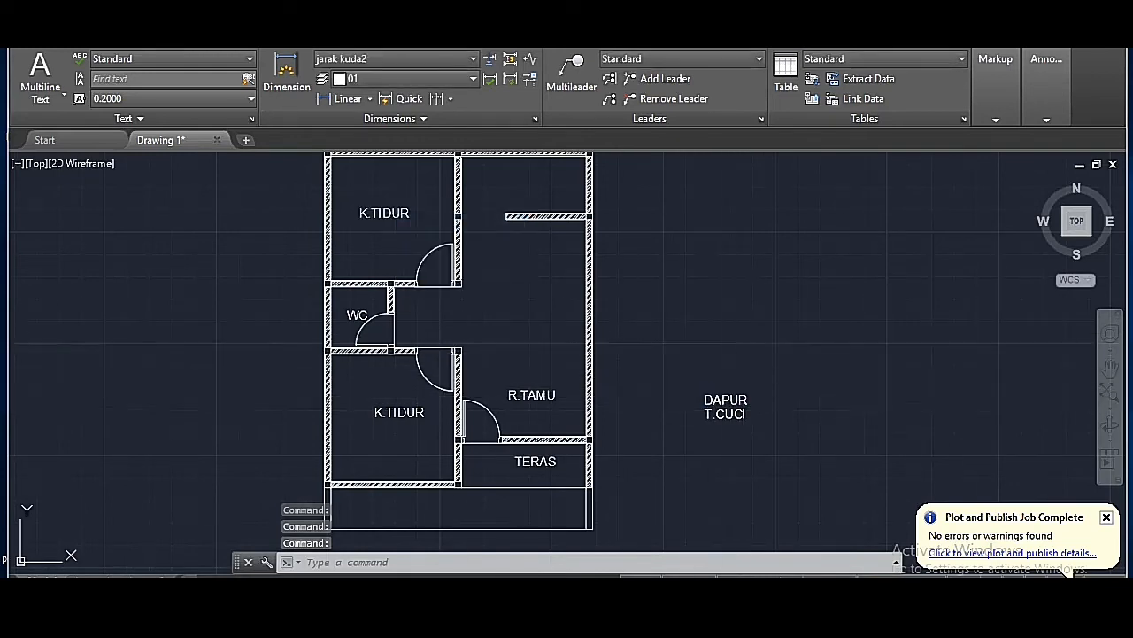
pyautogui.click(724, 395)
pyautogui.moveTo(724, 396); pyautogui.dragTo(577, 245, button='right')
pyautogui.click(617, 250)
# - Move the T.CUCI label into the space above the short partition wall
pyautogui.click(726, 411)
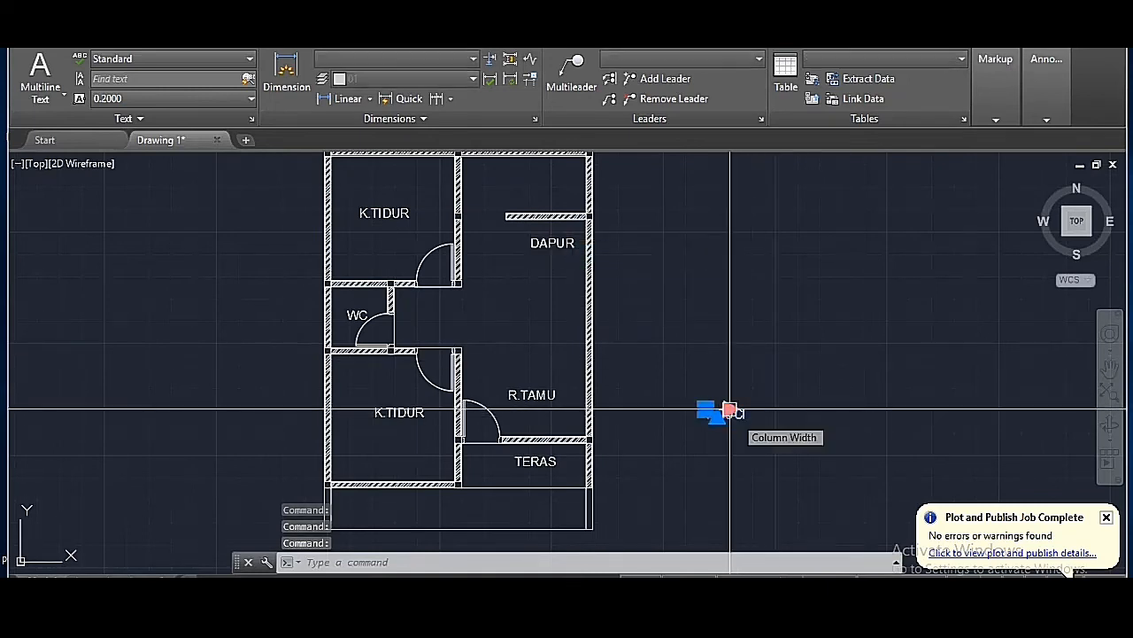
pyautogui.moveTo(729, 410); pyautogui.dragTo(580, 249, button='right')
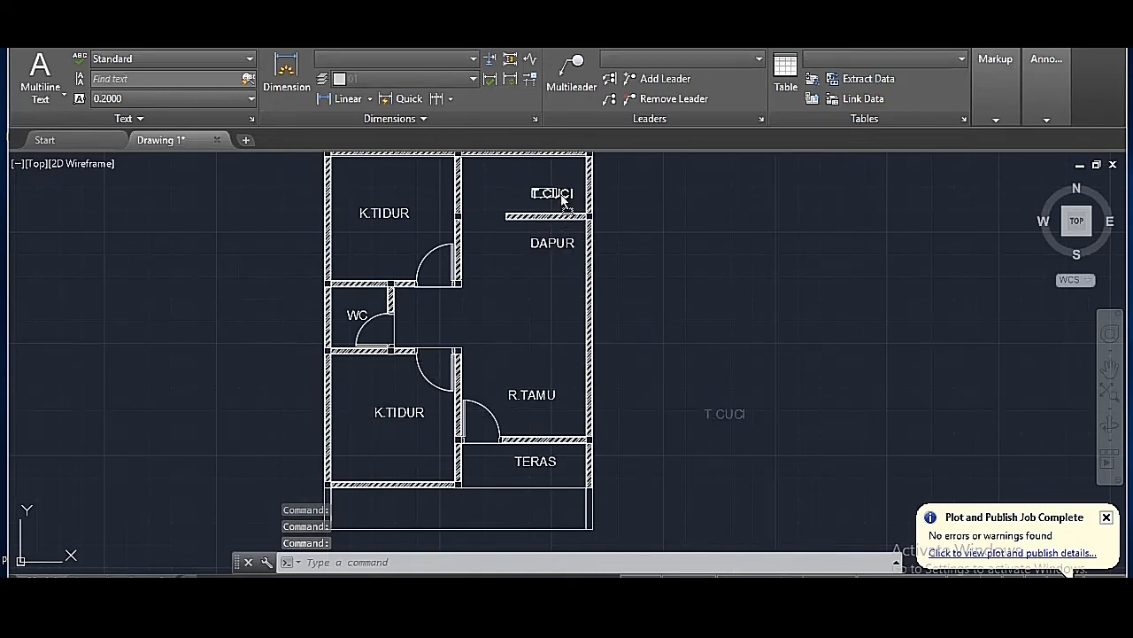
pyautogui.moveTo(564, 200); pyautogui.dragTo(571, 196, button='right')
pyautogui.click(604, 198)
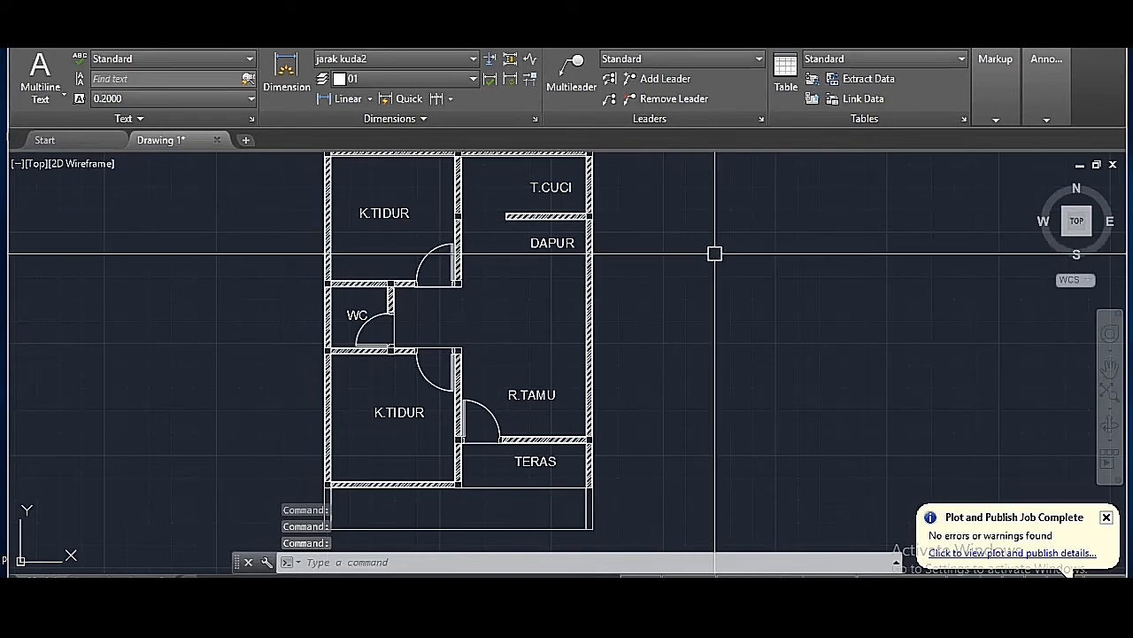
# - Add a vertical linear dimension outside the rear bedroom, from the plan's upper-left corner to the wall shared with the WC
pyautogui.scroll(-2, 714, 293)
pyautogui.write('dli')
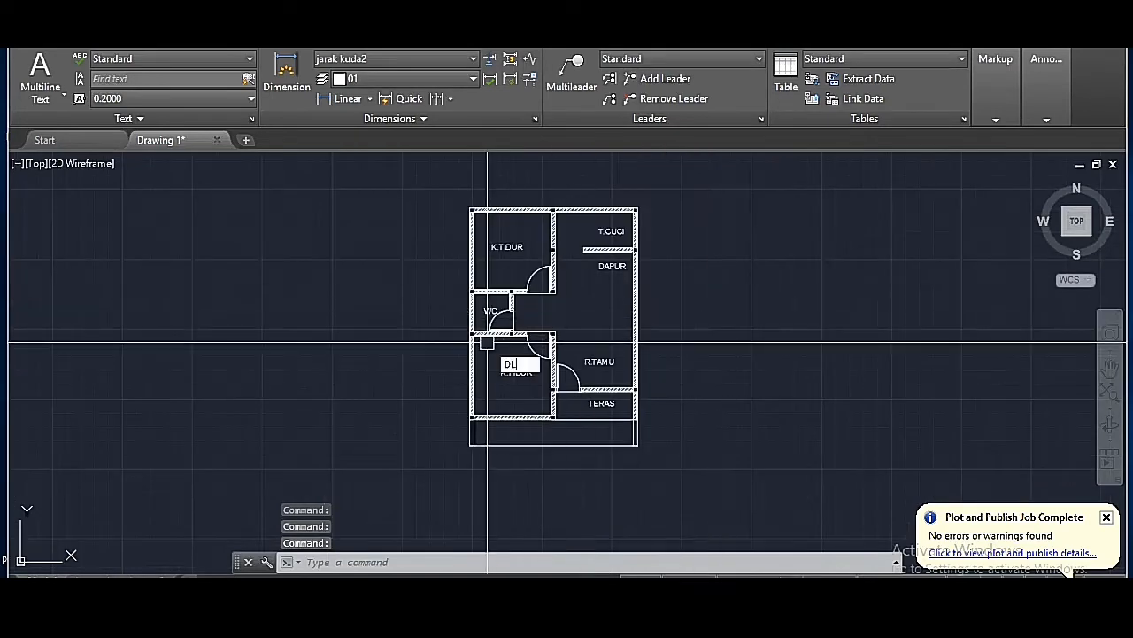
pyautogui.press('Return')
pyautogui.scroll(5, 474, 217)
pyautogui.click(475, 222)
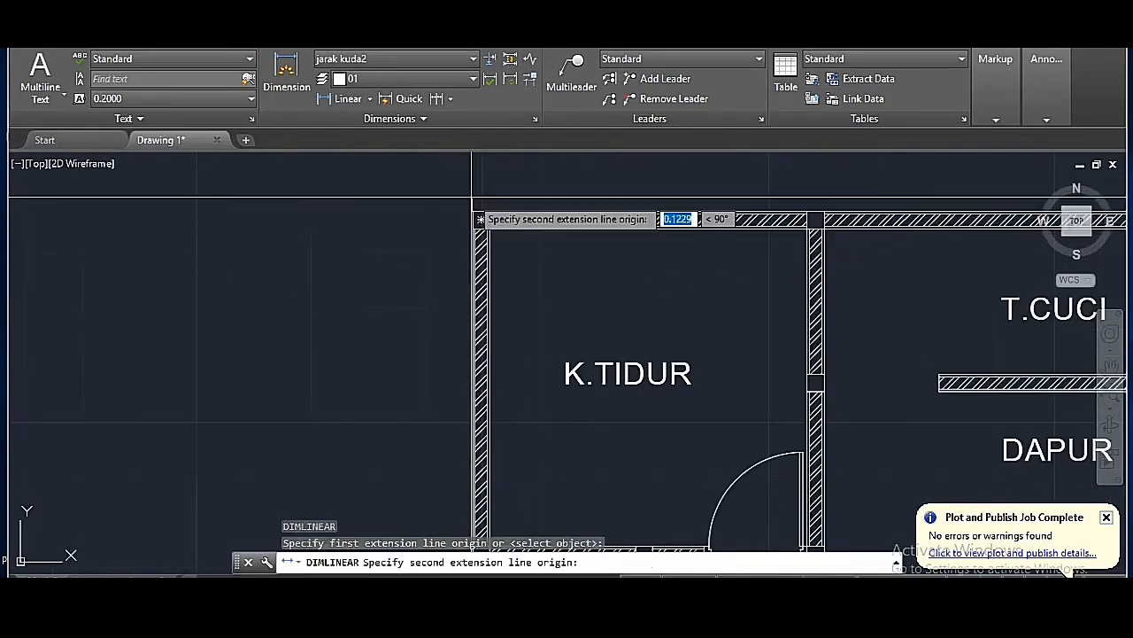
pyautogui.scroll(-4, 457, 240)
pyautogui.scroll(8, 466, 365)
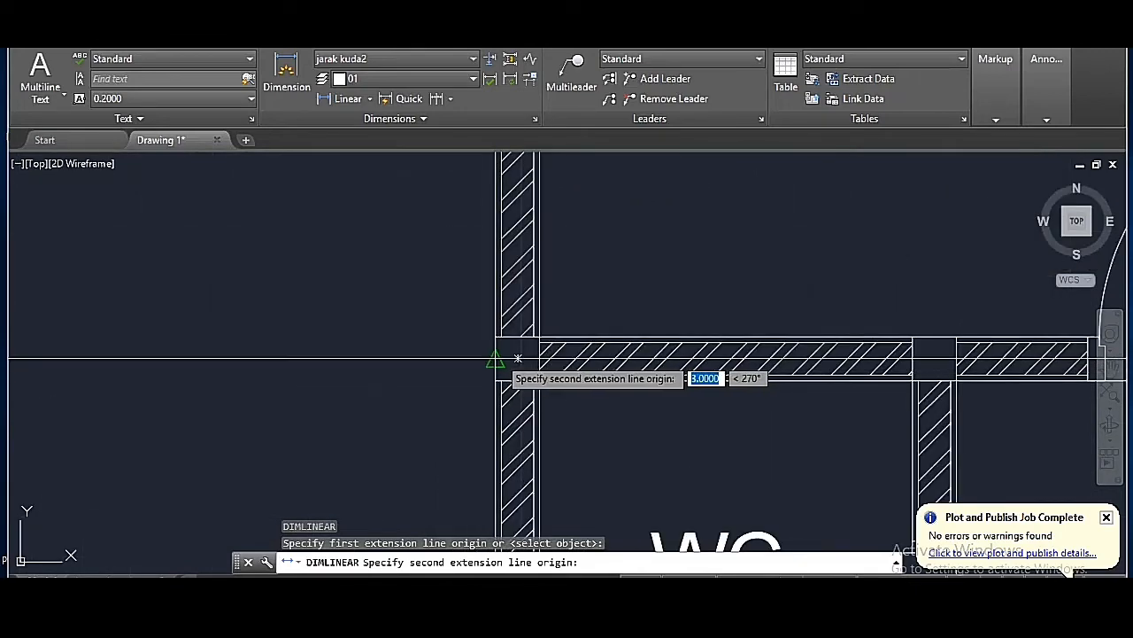
pyautogui.click(465, 363)
pyautogui.scroll(-4, 518, 358)
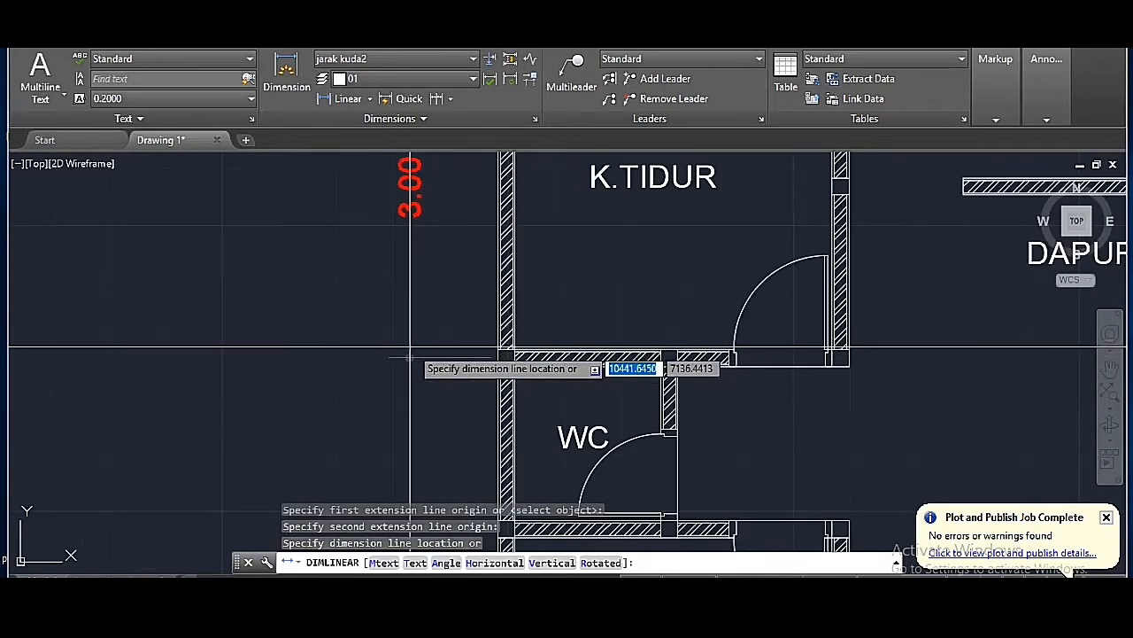
pyautogui.click(429, 350)
# - Continue the vertical dimension chain down past the WC and the front bedroom to the outer front line
pyautogui.press('Return')
pyautogui.scroll(-2, 492, 319)
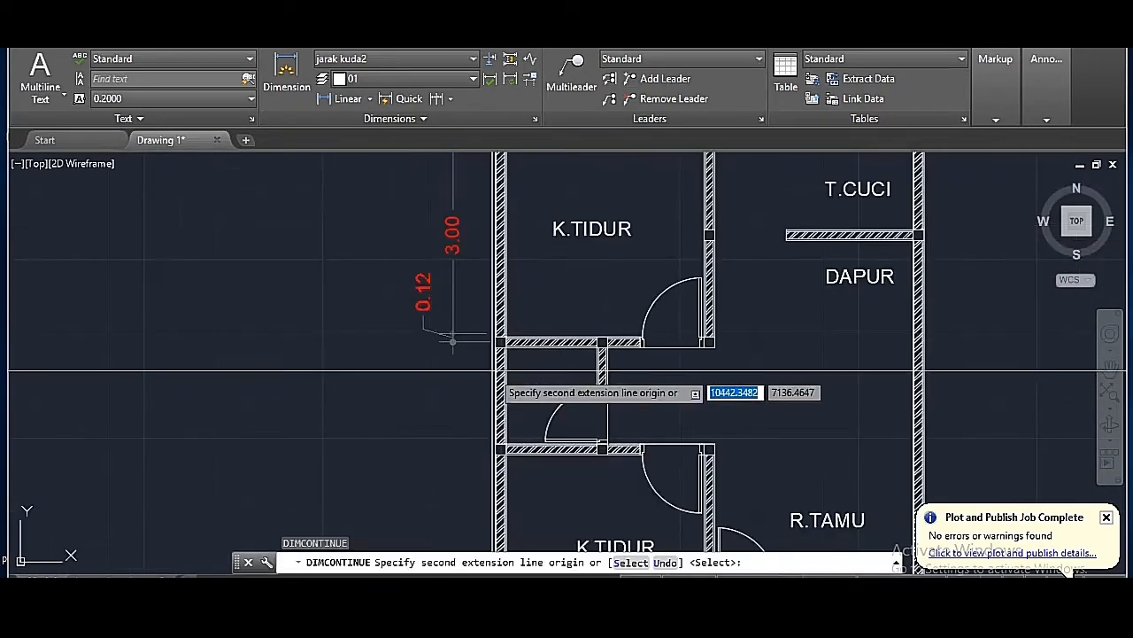
pyautogui.scroll(2, 498, 412)
pyautogui.scroll(4, 500, 469)
pyautogui.click(486, 450)
pyautogui.scroll(-3, 523, 292)
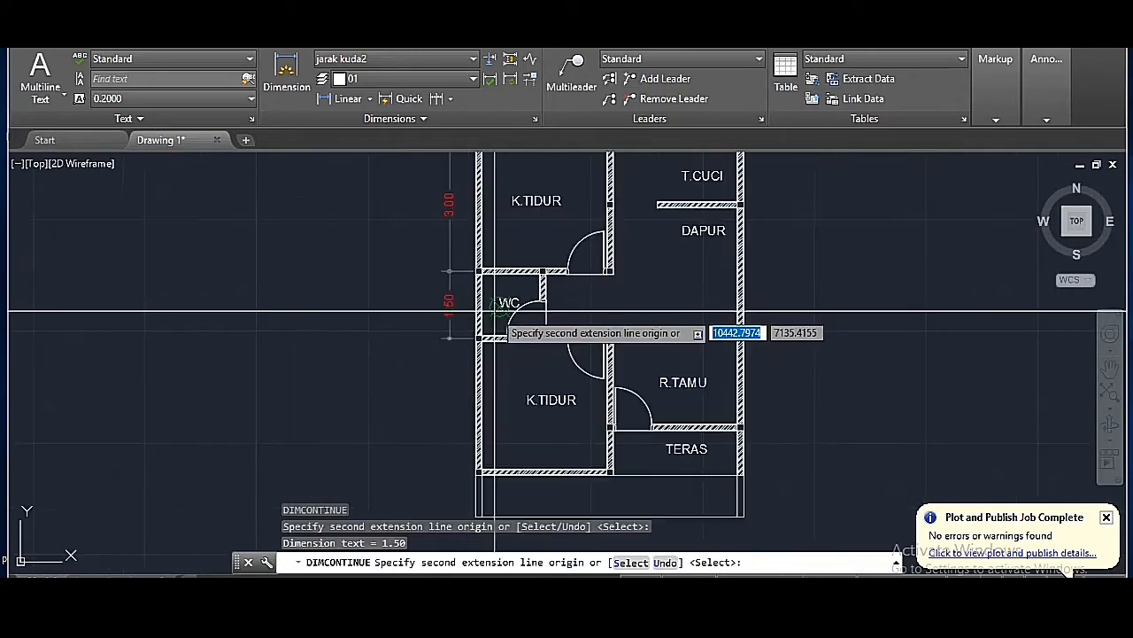
pyautogui.scroll(5, 500, 493)
pyautogui.click(576, 413)
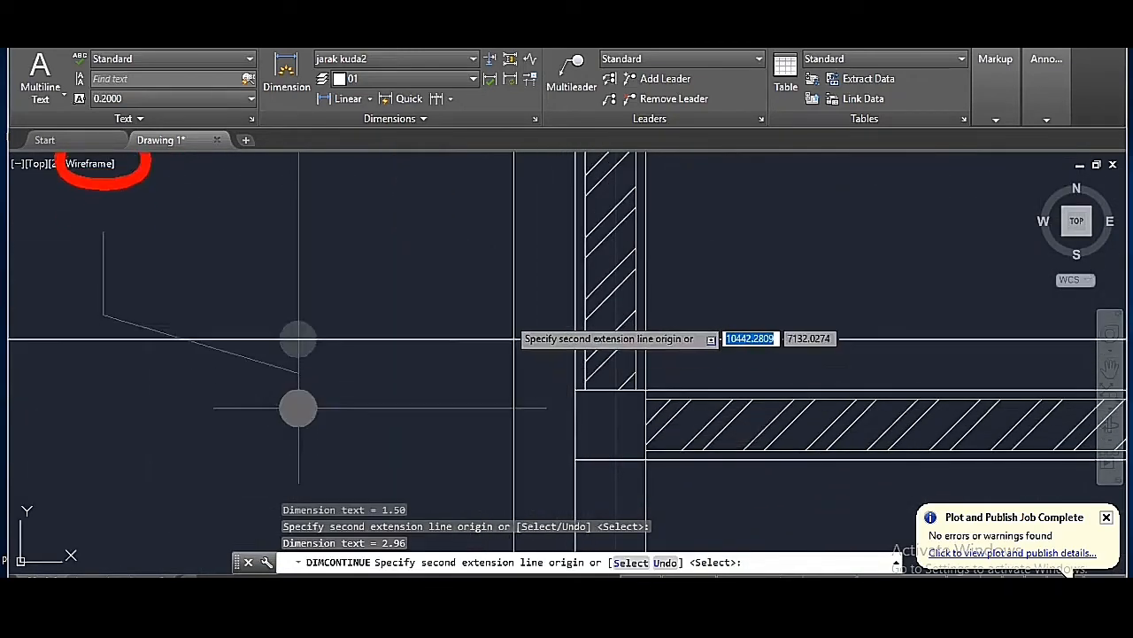
pyautogui.scroll(-4, 522, 398)
pyautogui.click(515, 395)
pyautogui.press('Return')
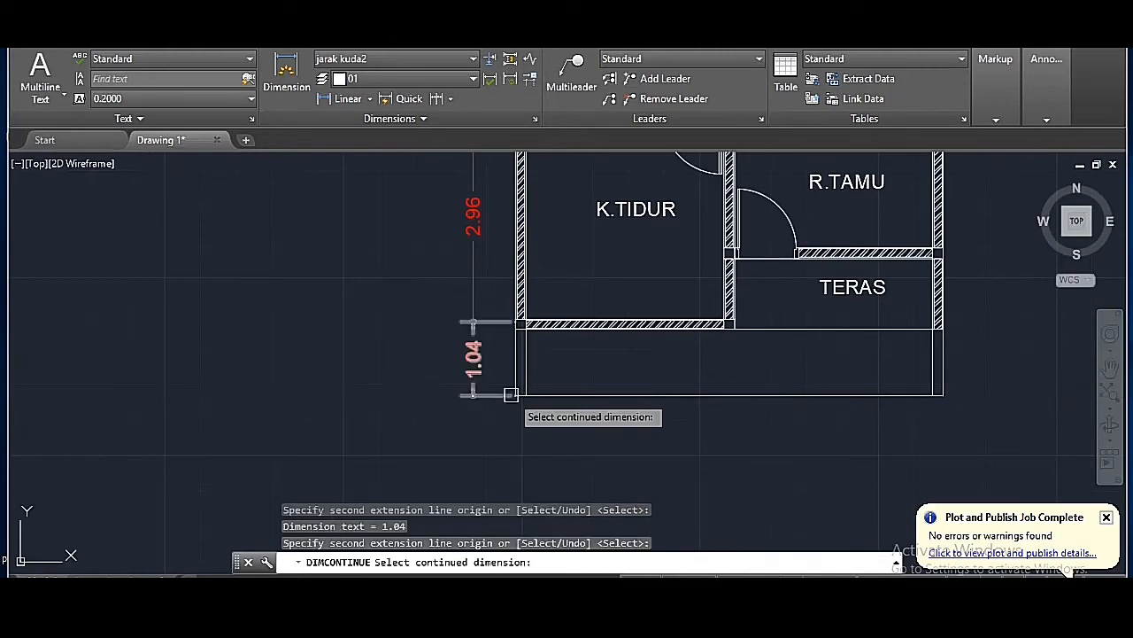
# - Stretch the shared extension origin of the two lowest dimensions to the midpoint of the front bedroom's corner column
pyautogui.scroll(4, 513, 404)
pyautogui.click(421, 283)
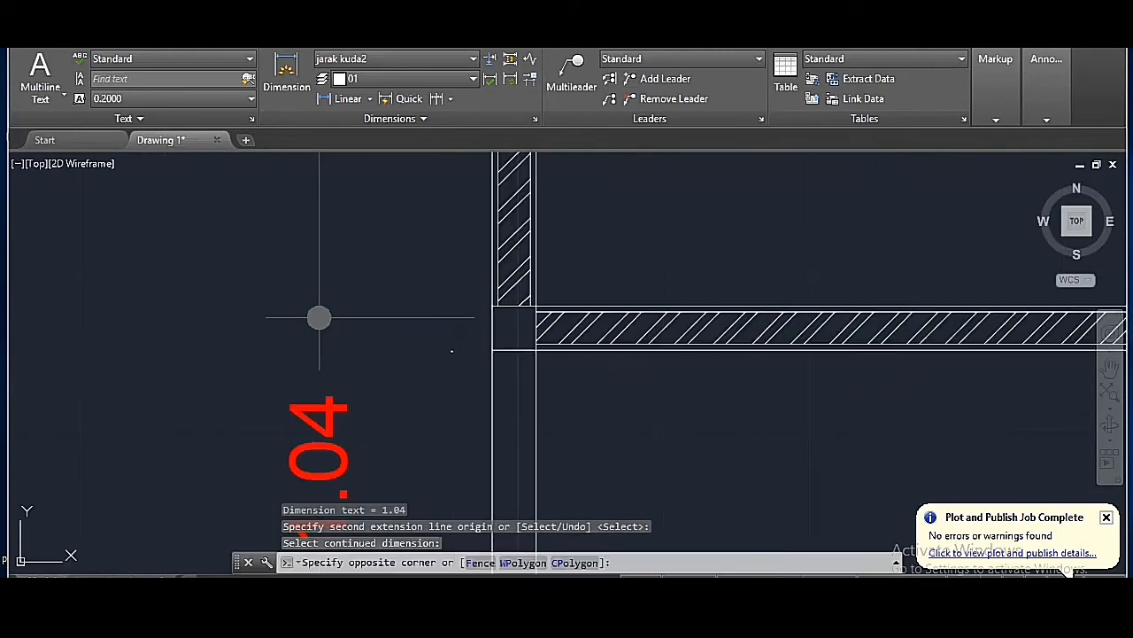
pyautogui.click(390, 376)
pyautogui.scroll(4, 493, 317)
pyautogui.click(495, 311)
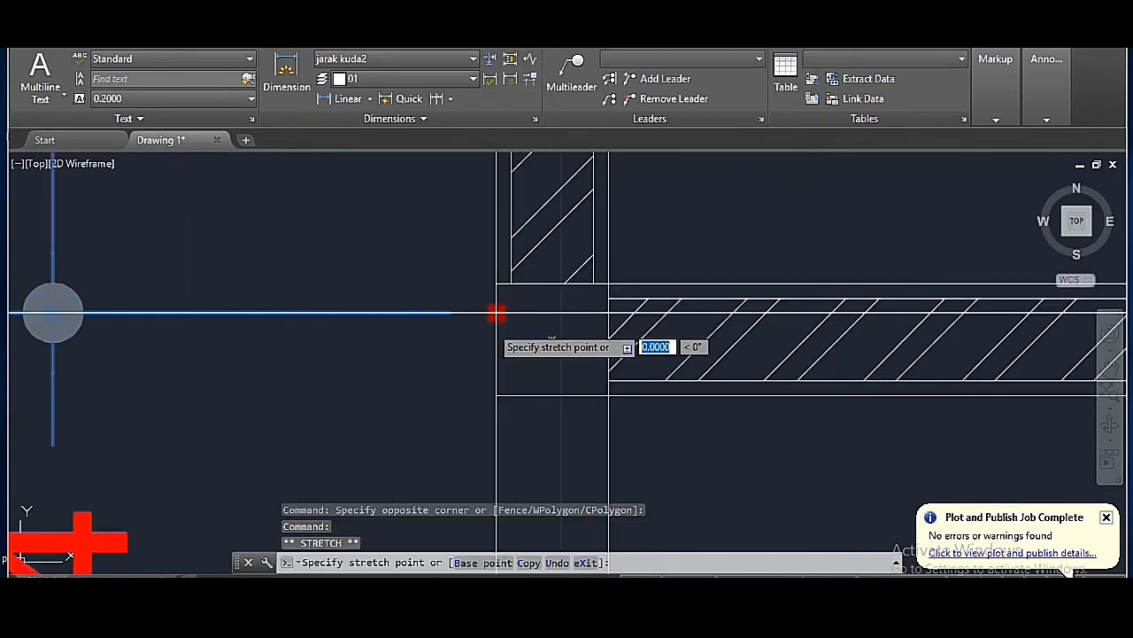
pyautogui.click(495, 336)
pyautogui.scroll(-5, 488, 331)
pyautogui.press('Escape')
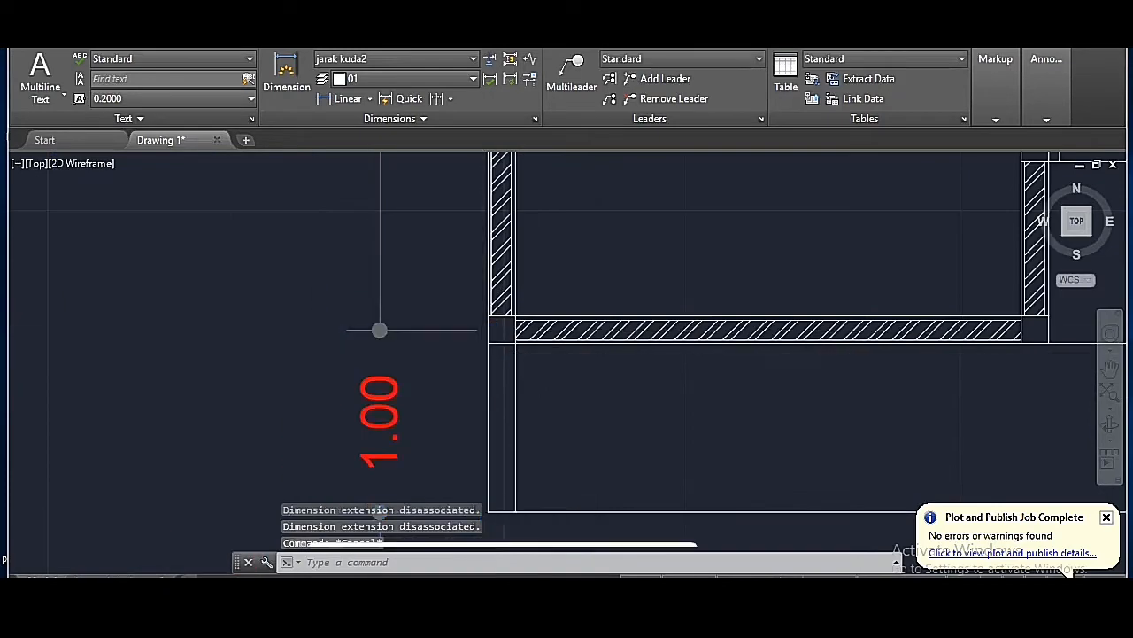
pyautogui.scroll(-5, 496, 371)
pyautogui.press('space')
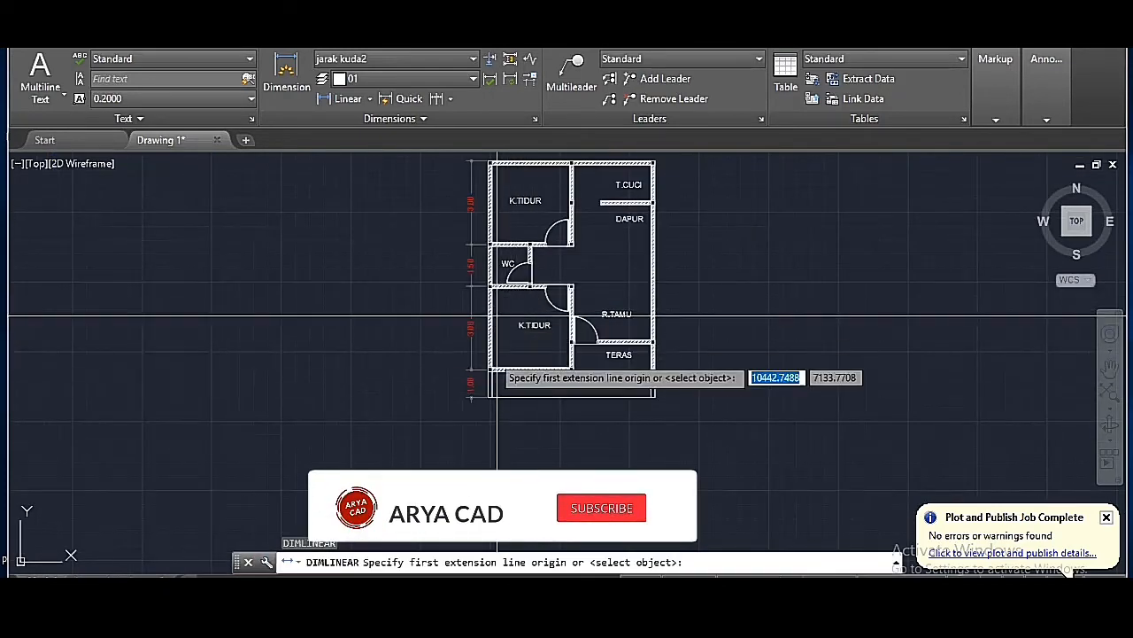
pyautogui.scroll(5, 490, 376)
pyautogui.click(476, 383)
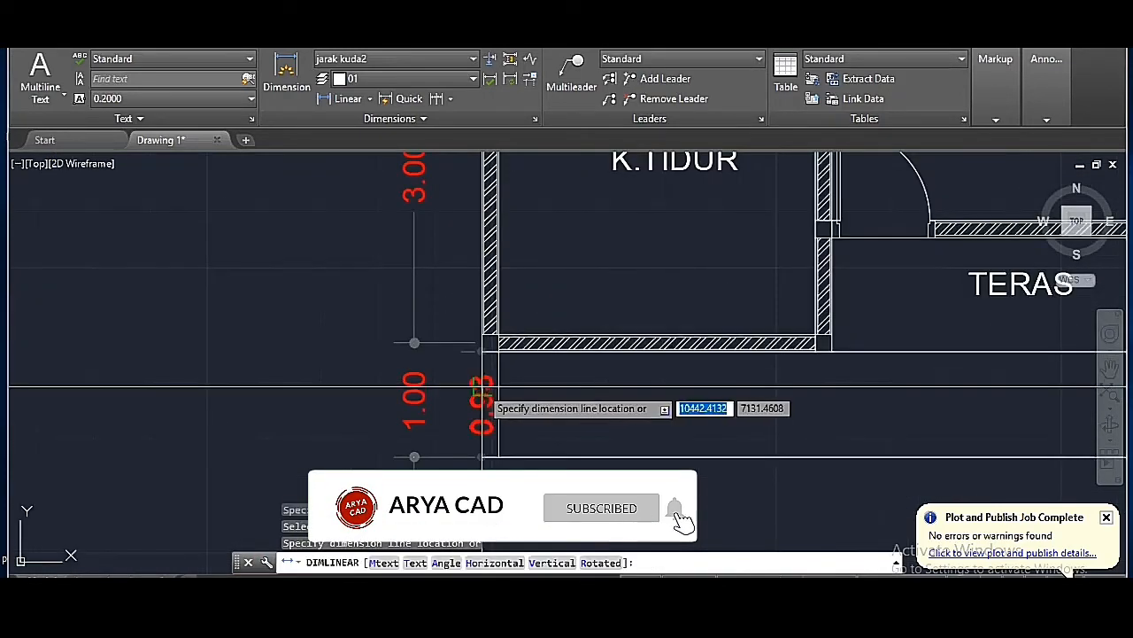
pyautogui.press('Escape')
# - Add an overall vertical linear dimension from the front line to the rear wall, placed outside the dimension chain
pyautogui.write('DIMLI')
pyautogui.press('Return')
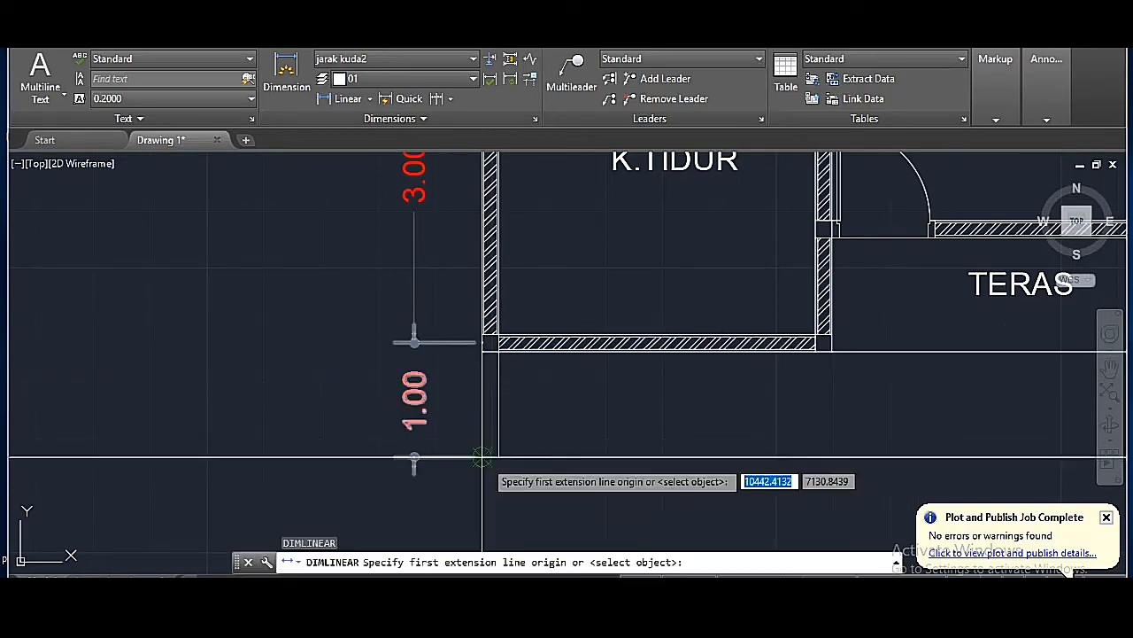
pyautogui.scroll(4, 486, 452)
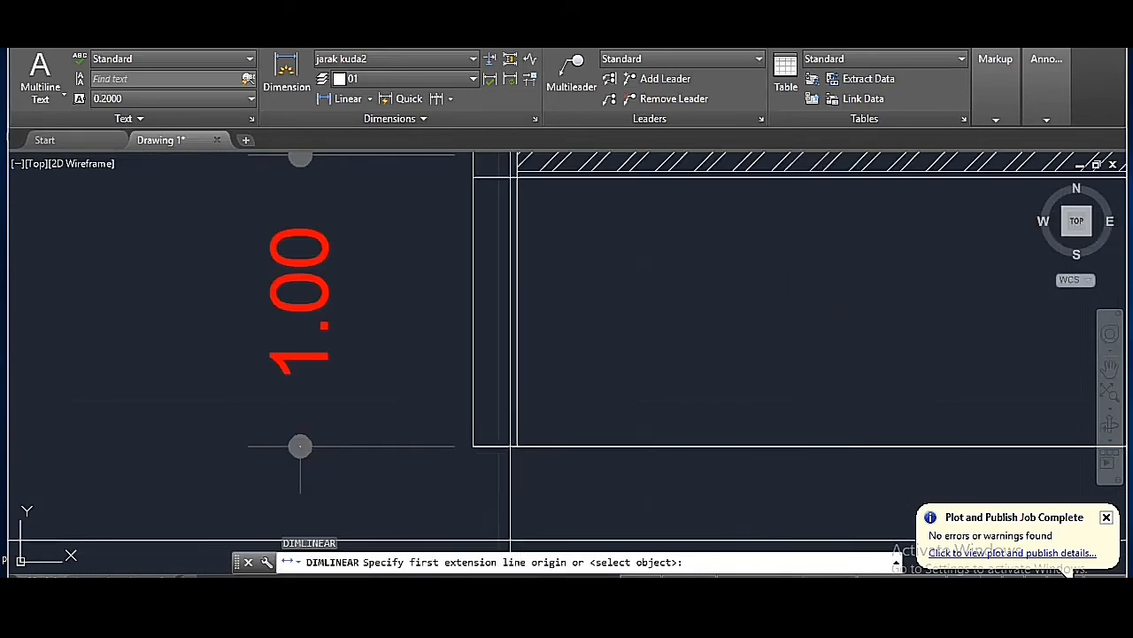
pyautogui.scroll(-4, 722, 489)
pyautogui.click(719, 483)
pyautogui.scroll(-3, 659, 381)
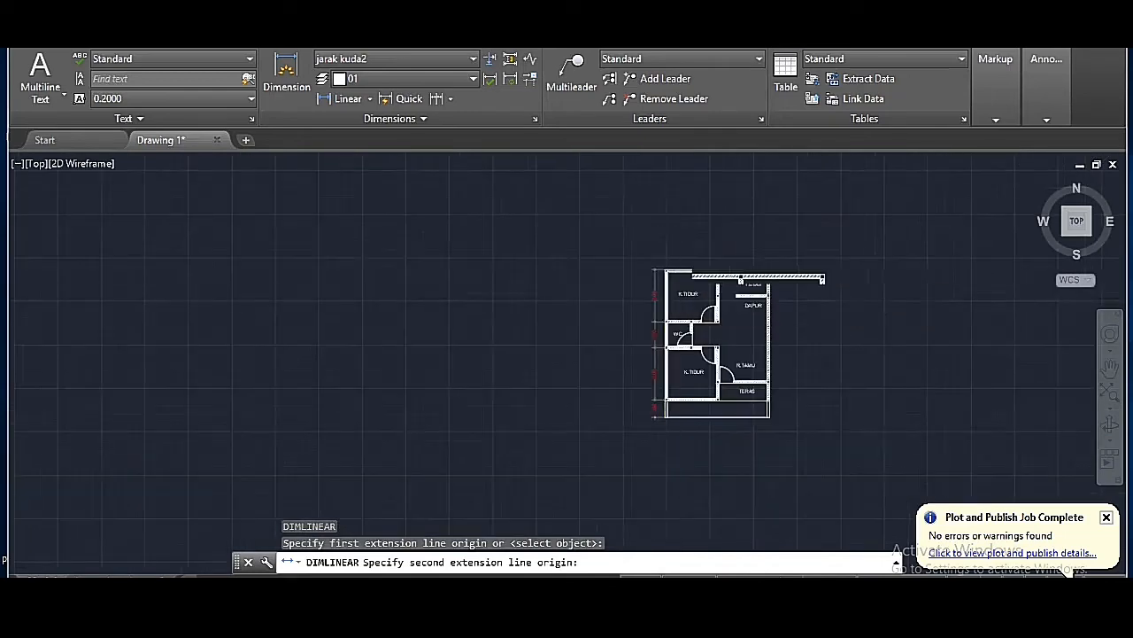
pyautogui.scroll(7, 662, 269)
pyautogui.click(733, 255)
pyautogui.scroll(-2, 726, 254)
pyautogui.scroll(-4, 718, 254)
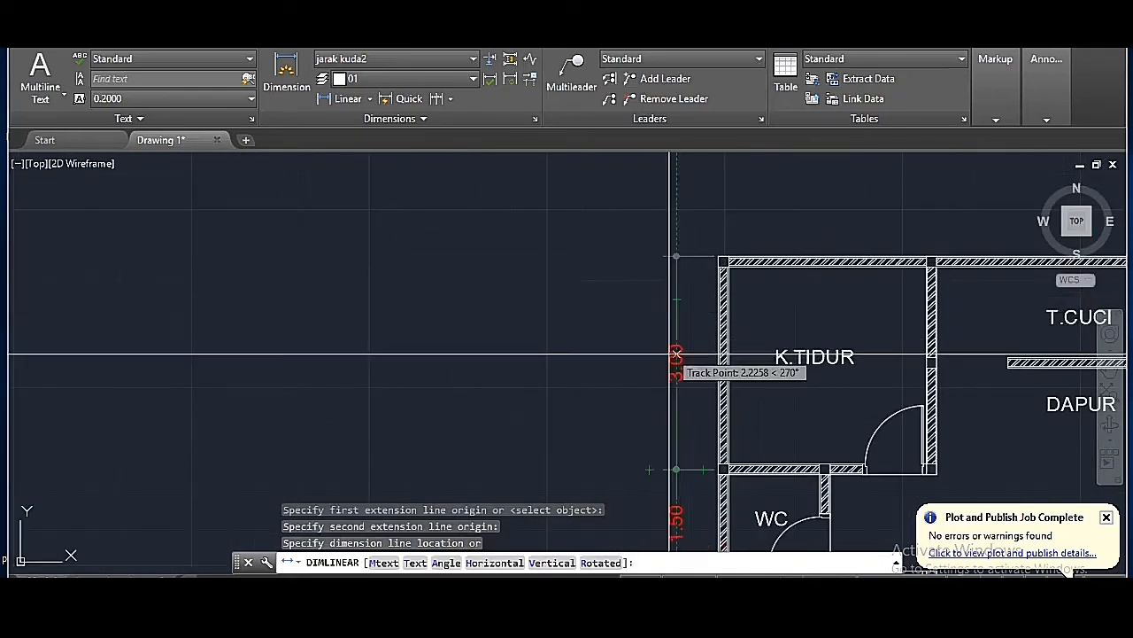
pyautogui.click(625, 381)
pyautogui.scroll(-3, 653, 459)
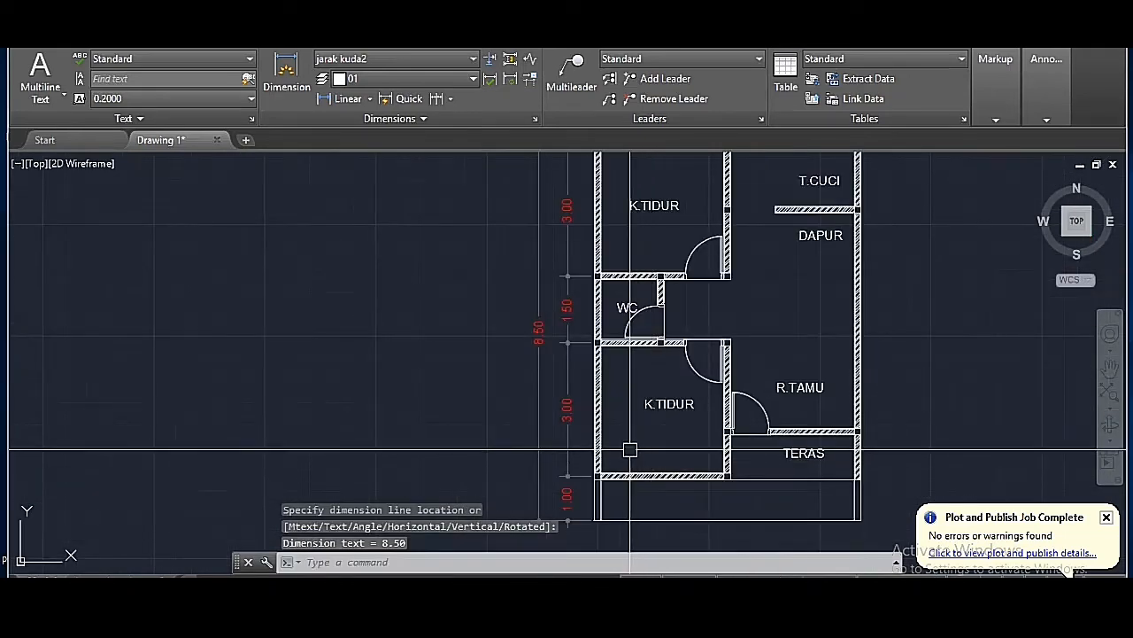
pyautogui.scroll(8, 590, 529)
pyautogui.scroll(-6, 532, 349)
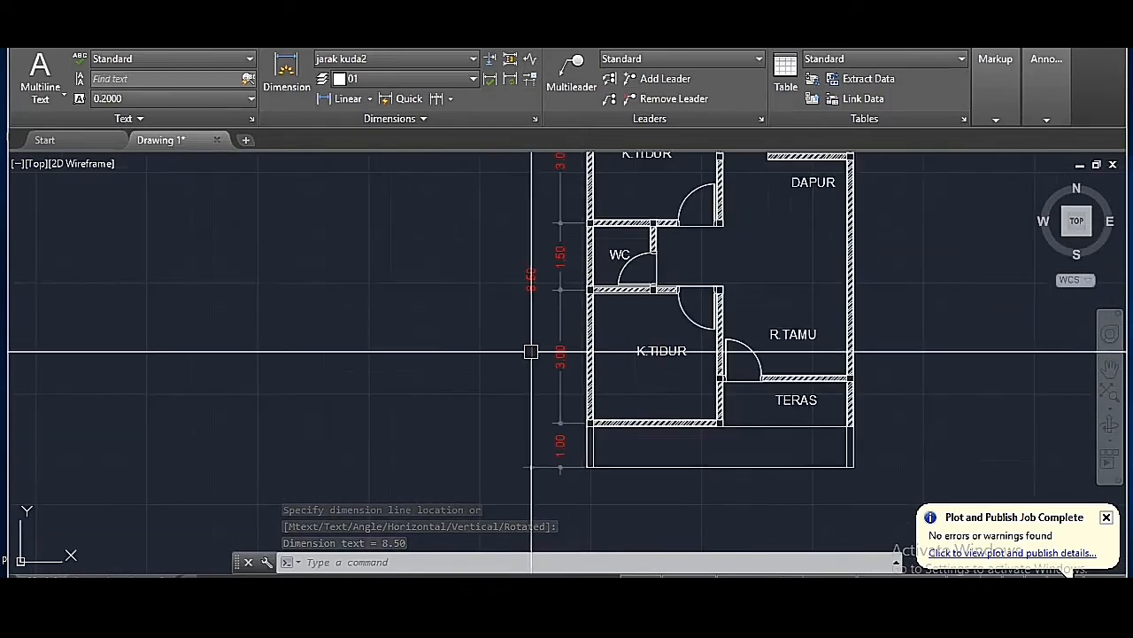
pyautogui.scroll(4, 526, 309)
pyautogui.scroll(-5, 526, 347)
pyautogui.scroll(-2, 525, 384)
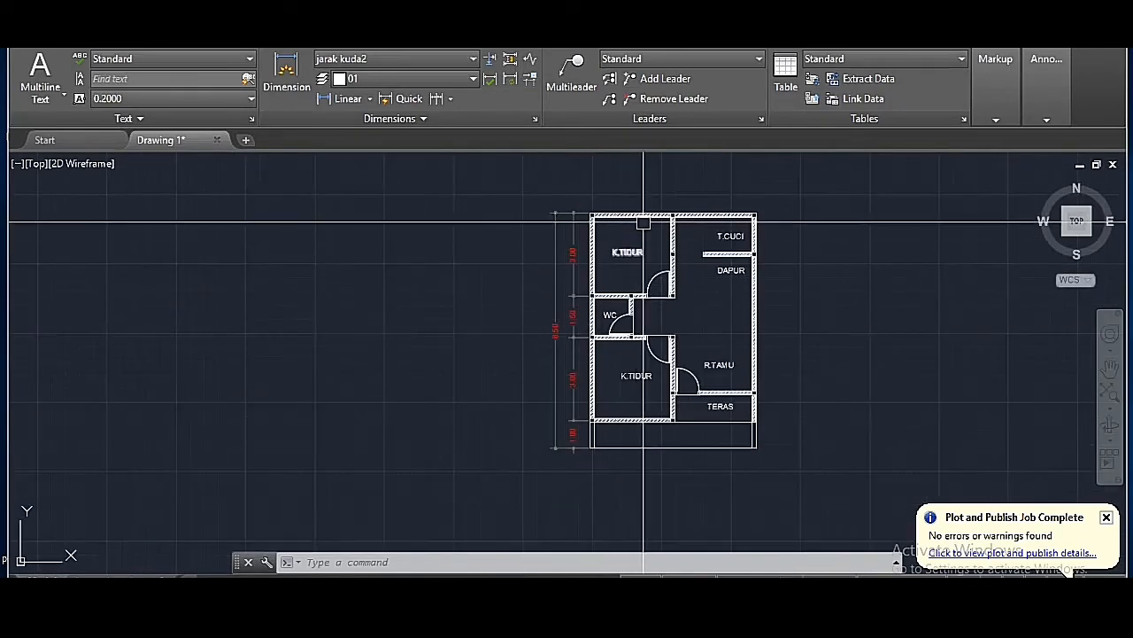
# - Add a horizontal linear dimension above the rear bedroom, from the plan's outer corner to the centre of the dividing wall
pyautogui.scroll(6, 653, 188)
pyautogui.press('space')
pyautogui.scroll(4, 396, 299)
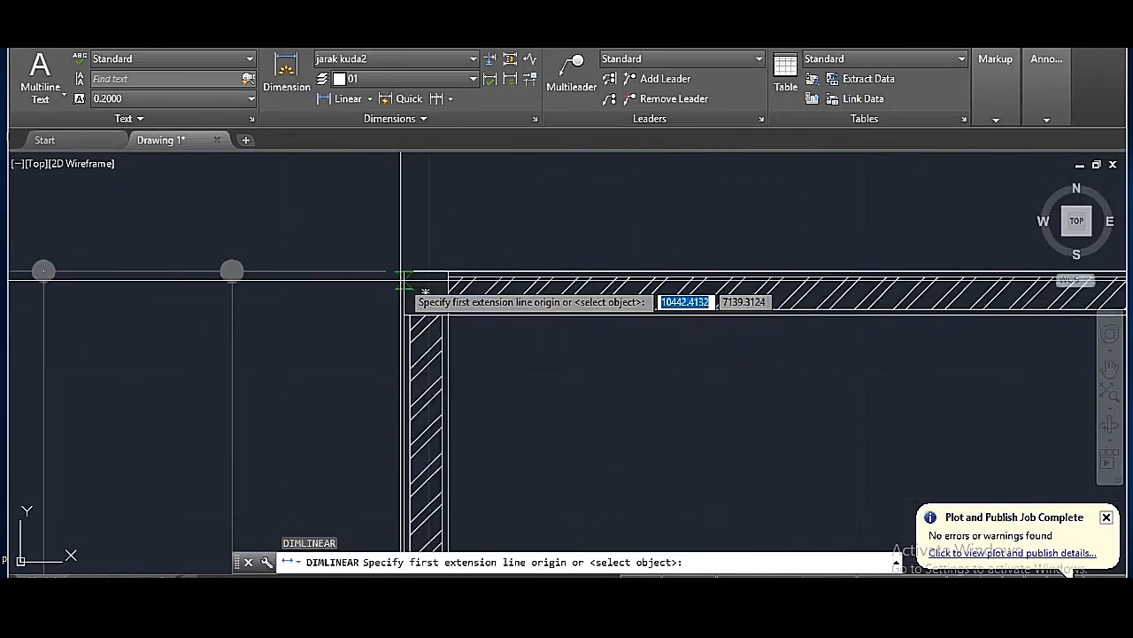
pyautogui.scroll(-3, 404, 271)
pyautogui.scroll(3, 939, 283)
pyautogui.click(928, 282)
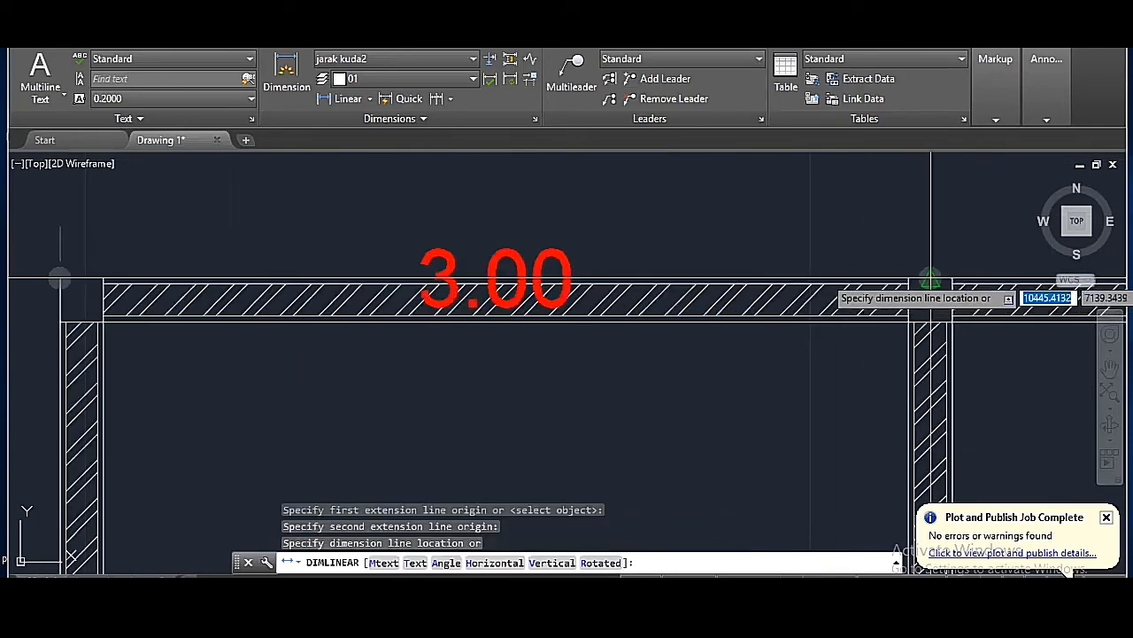
pyautogui.scroll(-3, 925, 256)
pyautogui.scroll(-4, 917, 232)
pyautogui.click(696, 264)
# - Add a horizontal linear dimension above T.CUCI, from the dividing wall to the opposite outer corner, in line with the bedroom dimension
pyautogui.press('space')
pyautogui.scroll(4, 691, 265)
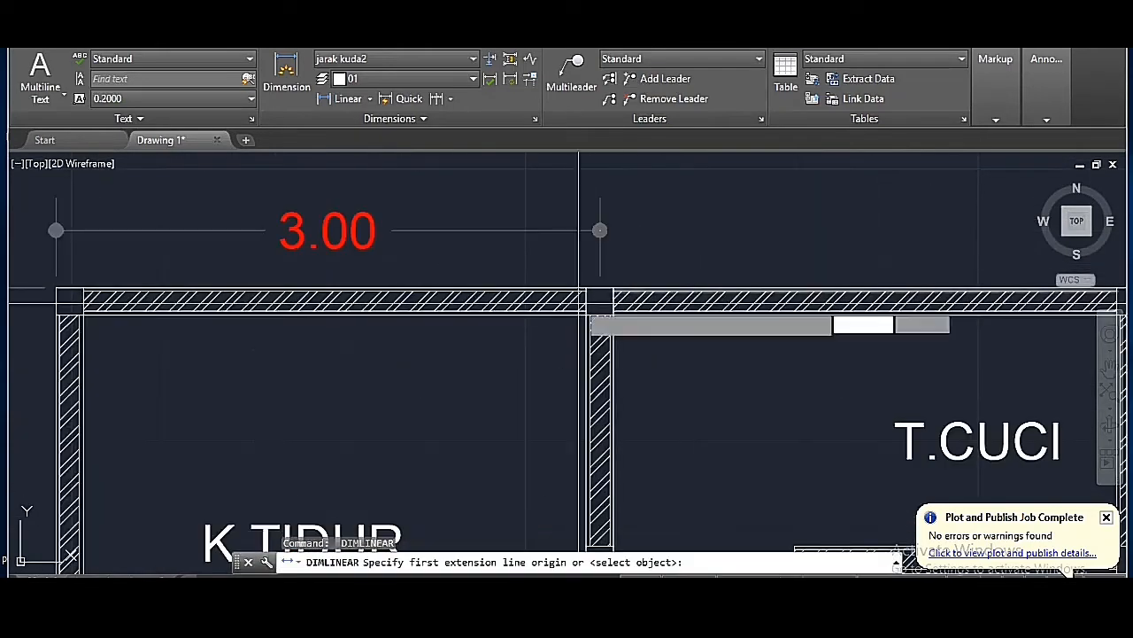
pyautogui.scroll(-4, 599, 302)
pyautogui.scroll(4, 903, 301)
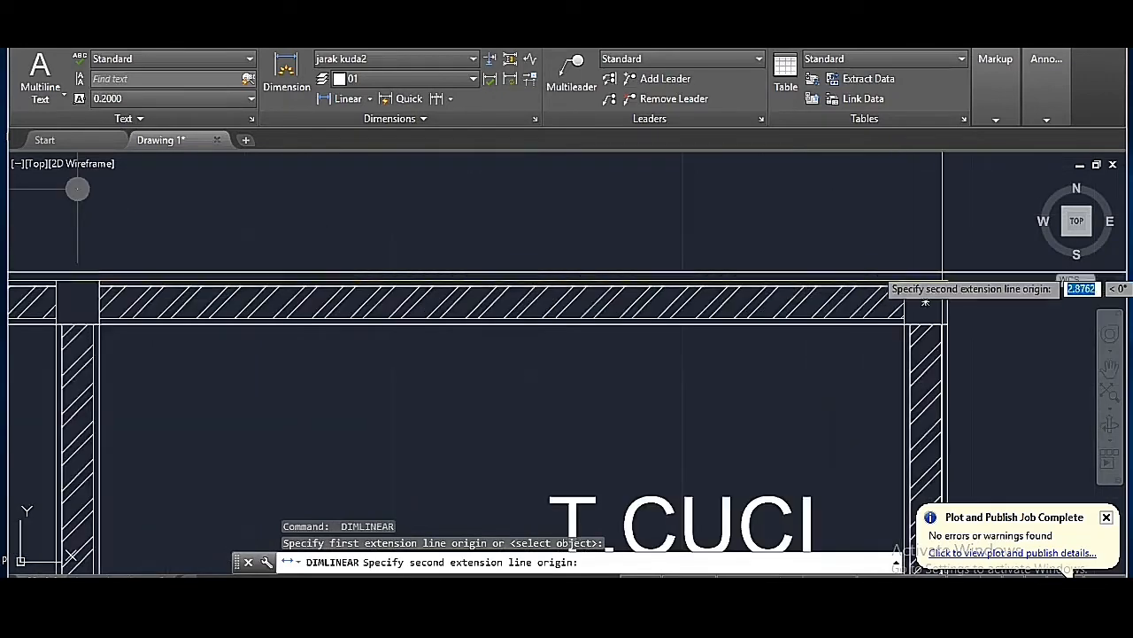
pyautogui.click(947, 282)
pyautogui.scroll(-4, 886, 294)
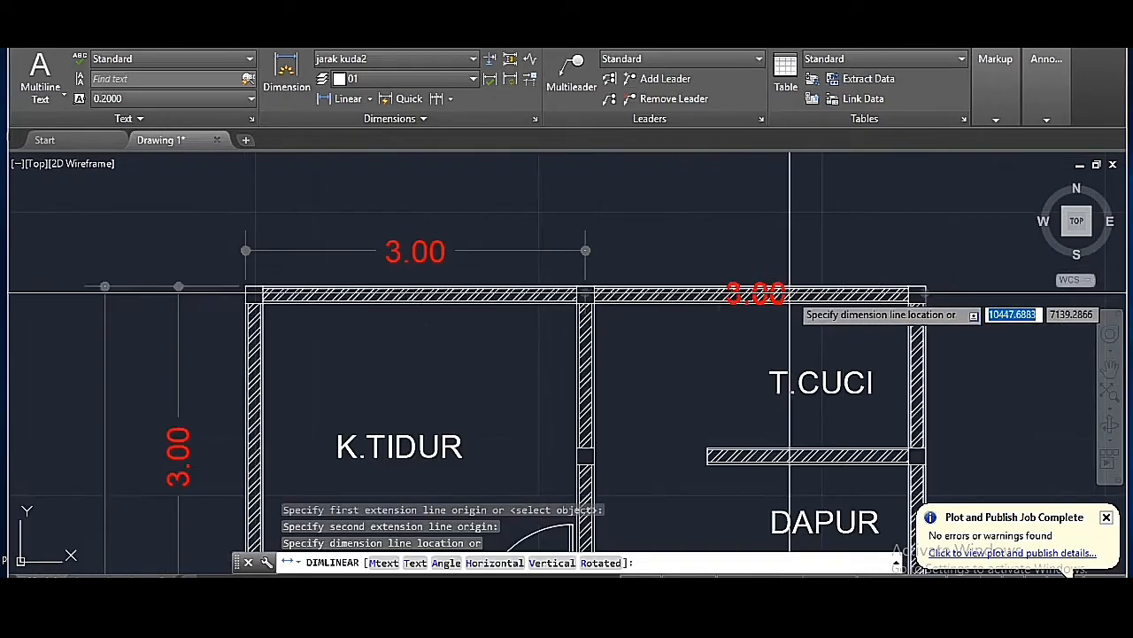
pyautogui.click(532, 252)
# - Add an overall horizontal linear dimension between the plan's two rear outer corners, placed above the two room dimensions
pyautogui.scroll(4, 248, 288)
pyautogui.press('space')
pyautogui.click(241, 285)
pyautogui.scroll(-4, 225, 284)
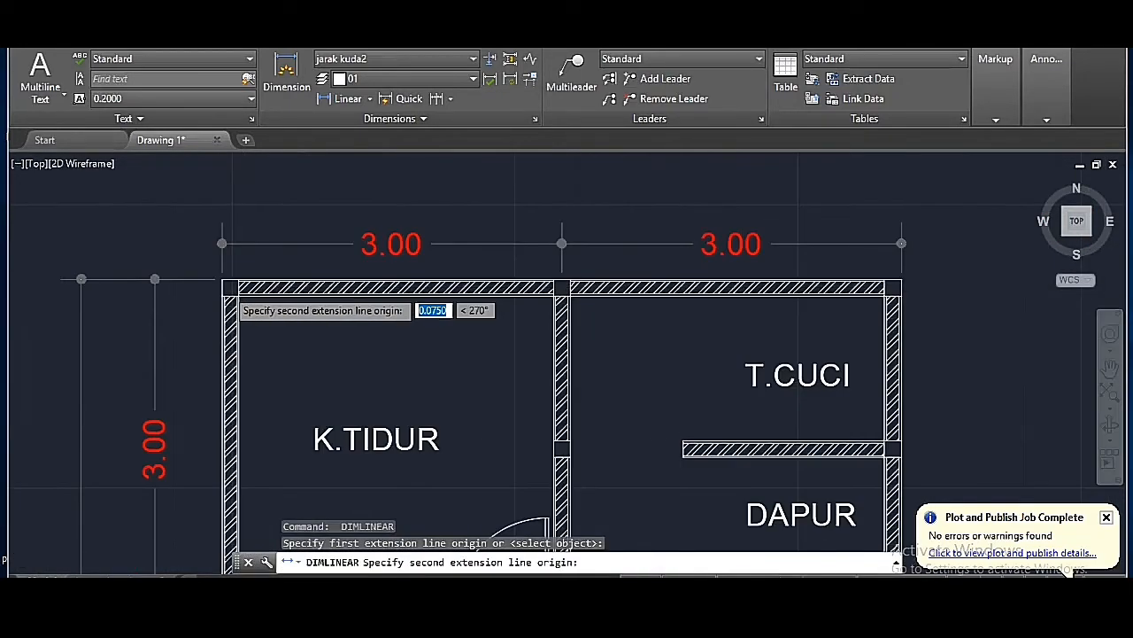
pyautogui.scroll(-3, 226, 285)
pyautogui.scroll(6, 660, 279)
pyautogui.click(673, 263)
pyautogui.scroll(-4, 673, 265)
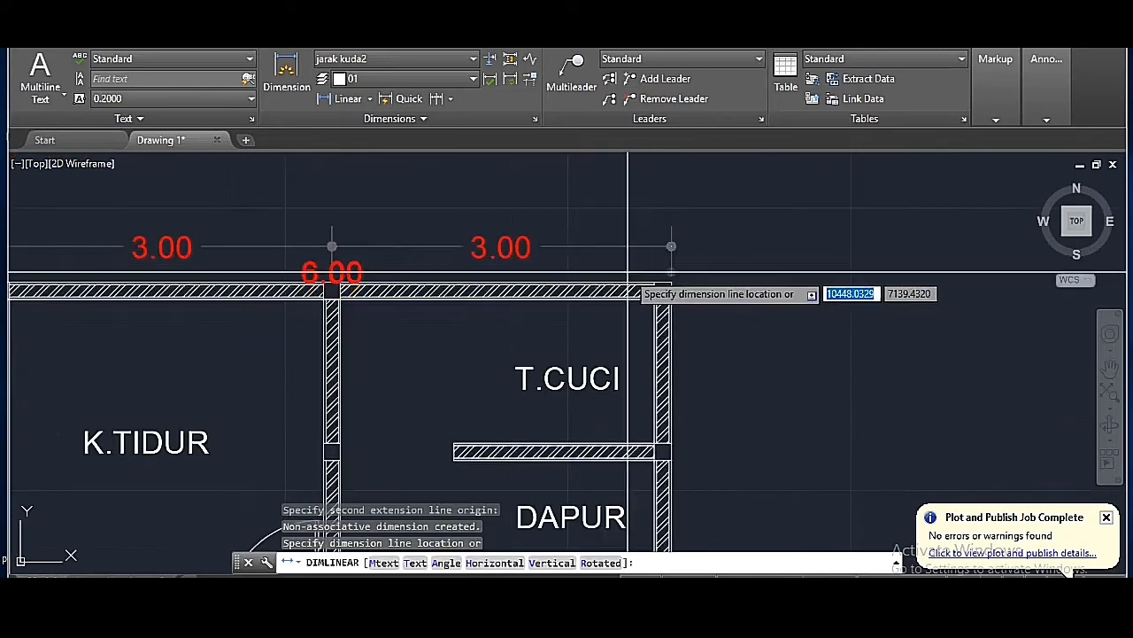
pyautogui.click(587, 186)
# - Add a vertical linear dimension outside T.CUCI, from the rear outer corner to the partition shared with DAPUR
pyautogui.moveTo(671, 310); pyautogui.dragTo(640, 271, button='middle')
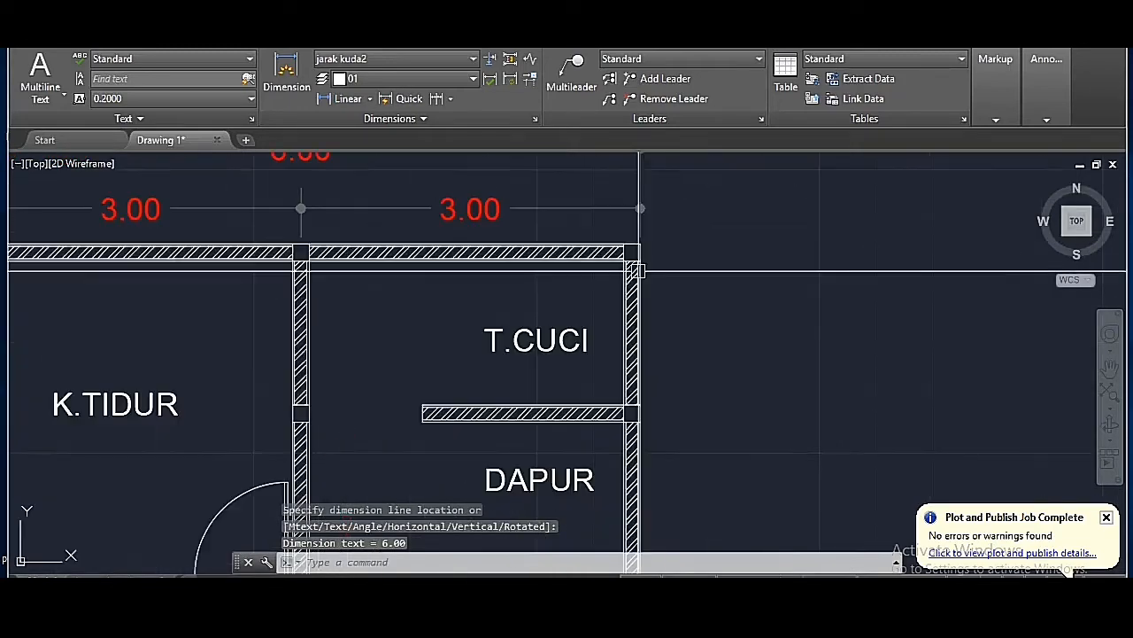
pyautogui.scroll(5, 641, 256)
pyautogui.press('space')
pyautogui.click(638, 201)
pyautogui.scroll(-5, 636, 248)
pyautogui.scroll(5, 640, 424)
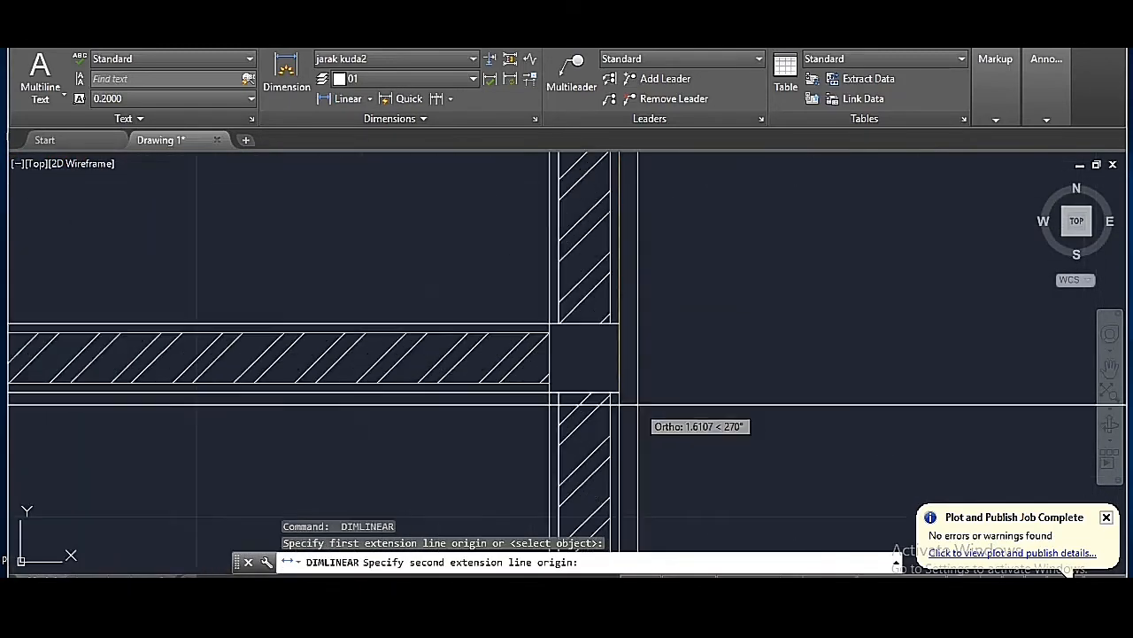
pyautogui.click(614, 357)
pyautogui.scroll(-5, 615, 357)
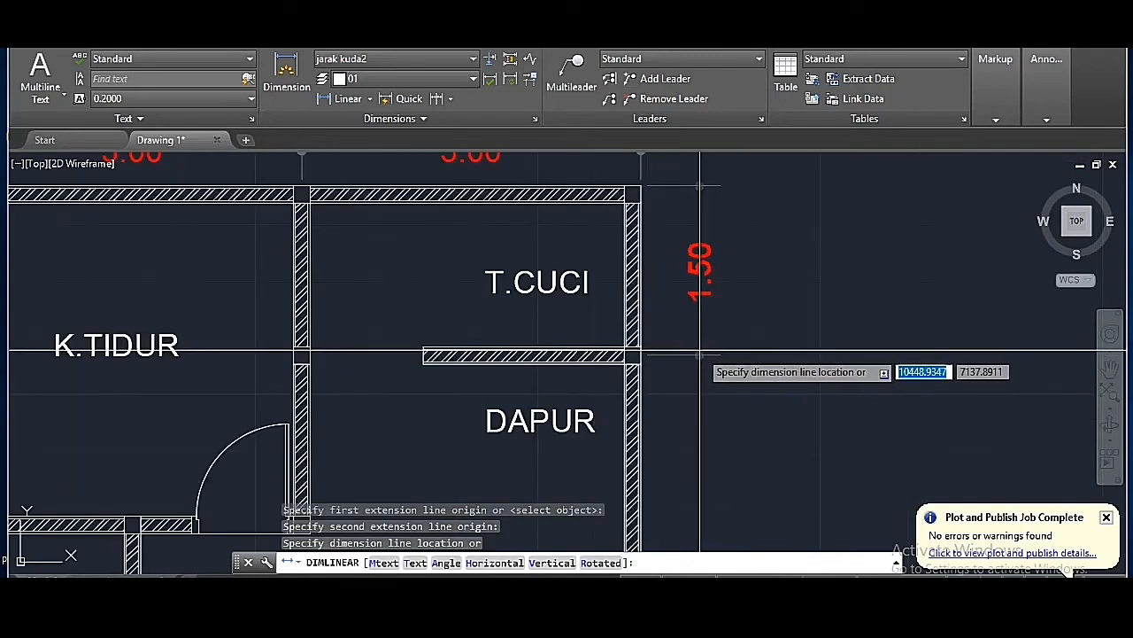
pyautogui.click(699, 349)
# - Continue the T.CUCI dimension down to the wall between R.TAMU and TERAS and on to the outer front line
pyautogui.write('dco')
pyautogui.press('space')
pyautogui.scroll(-8, 656, 306)
pyautogui.scroll(10, 657, 415)
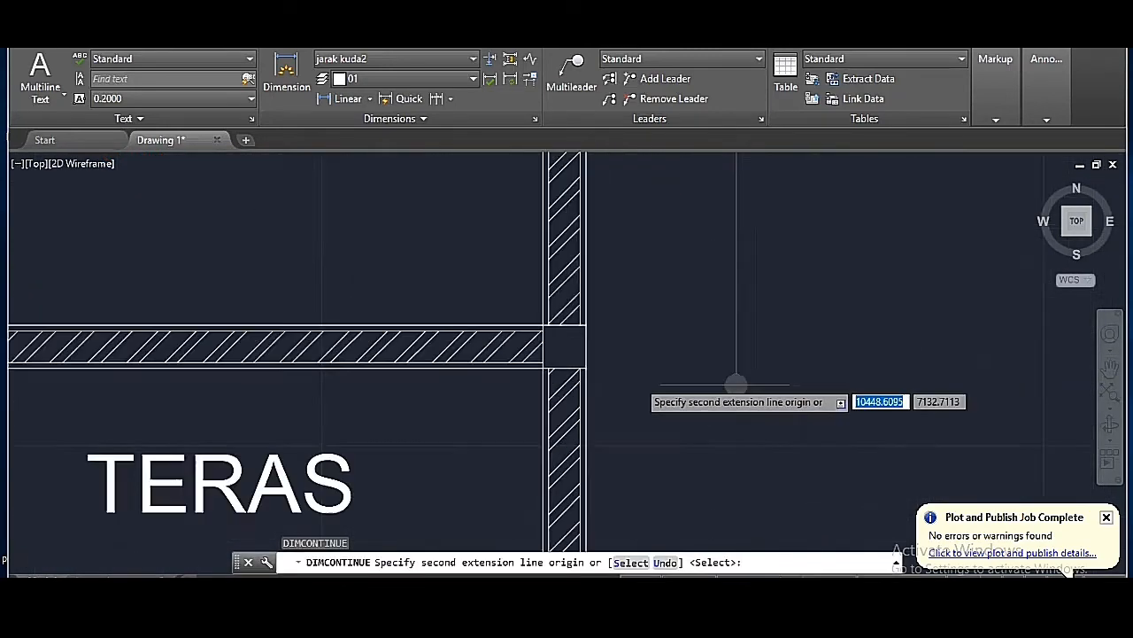
pyautogui.click(586, 328)
pyautogui.scroll(-8, 589, 329)
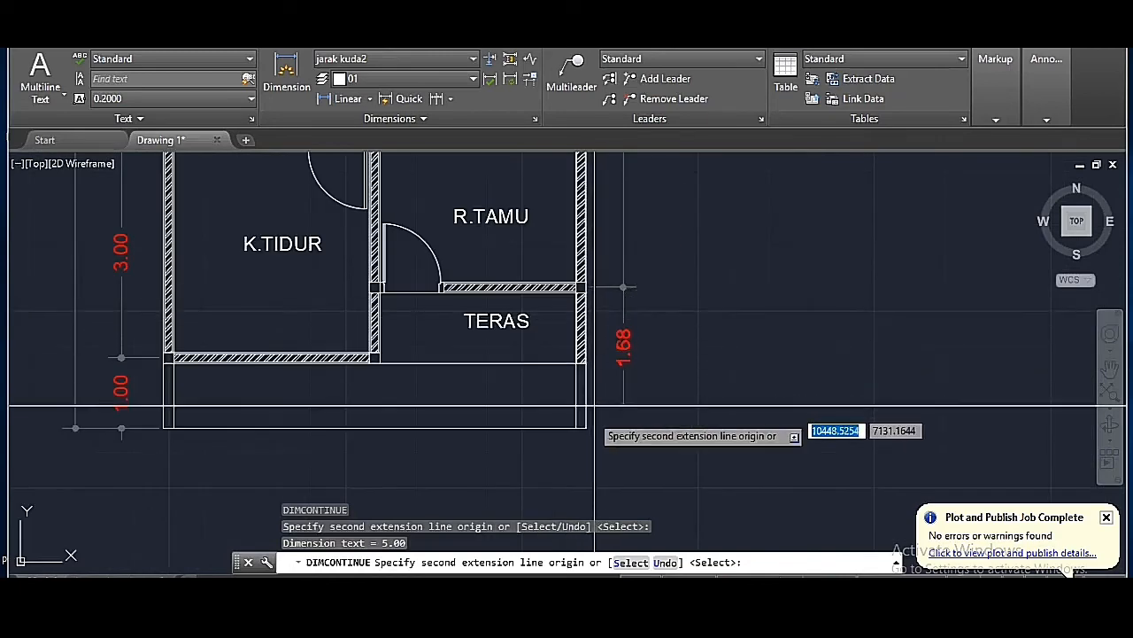
pyautogui.scroll(6, 595, 407)
pyautogui.click(586, 428)
pyautogui.press('space')
pyautogui.scroll(-6, 683, 429)
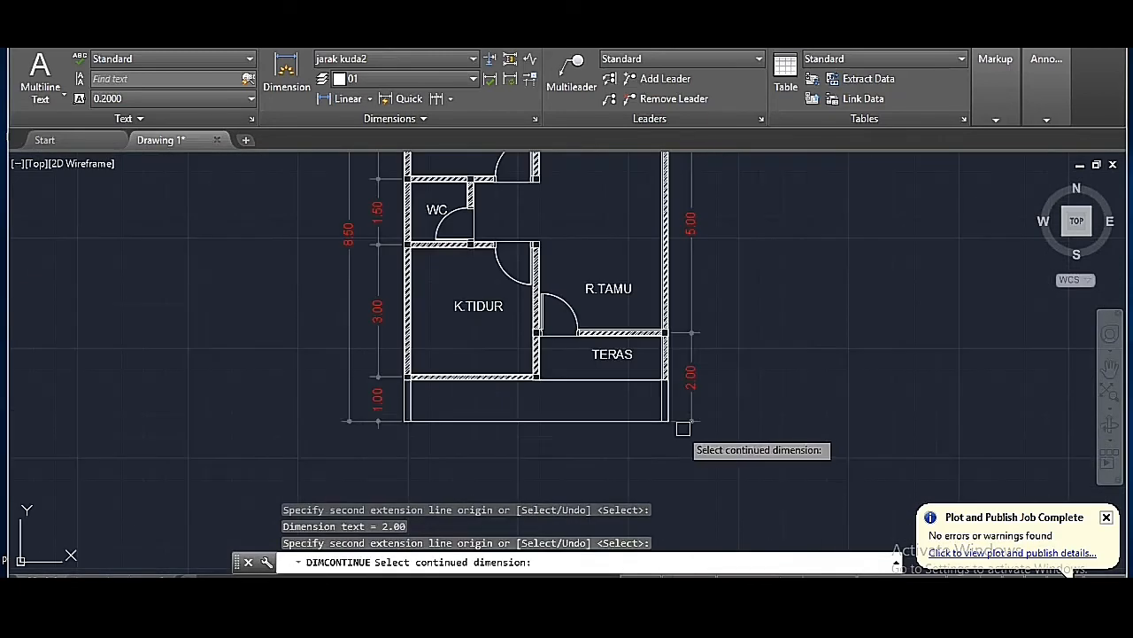
pyautogui.scroll(-3, 640, 419)
pyautogui.press('space')
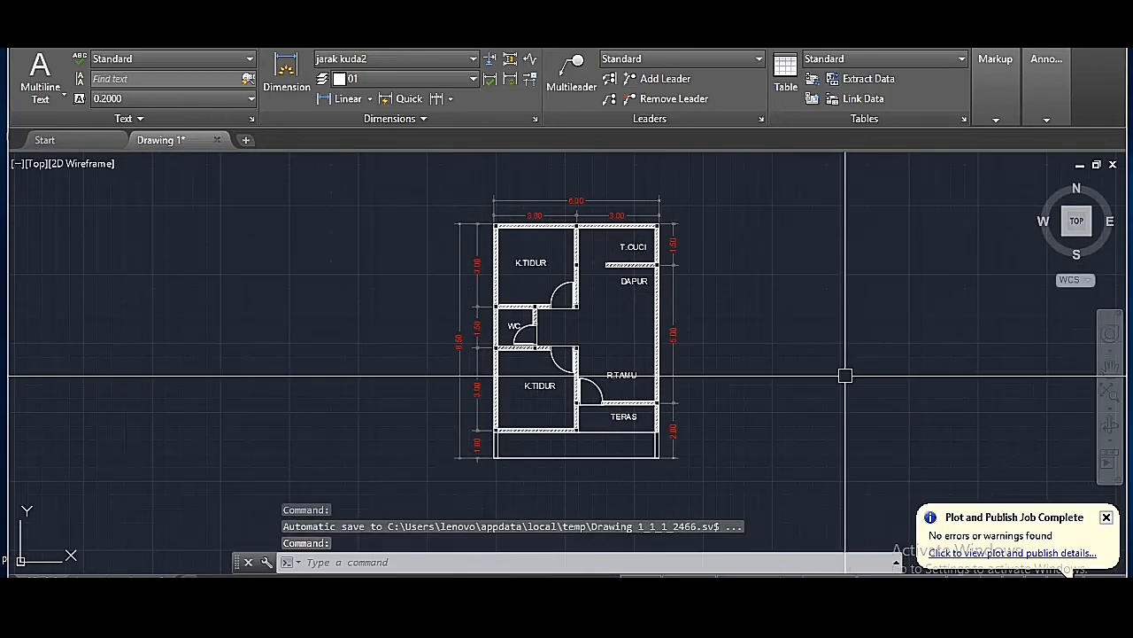
# - Start a single-sheet plot from the previous plot's page setup, using Microsoft Print to PDF with the default A4 paper size
pyautogui.hotkey('ctrl', 'p')
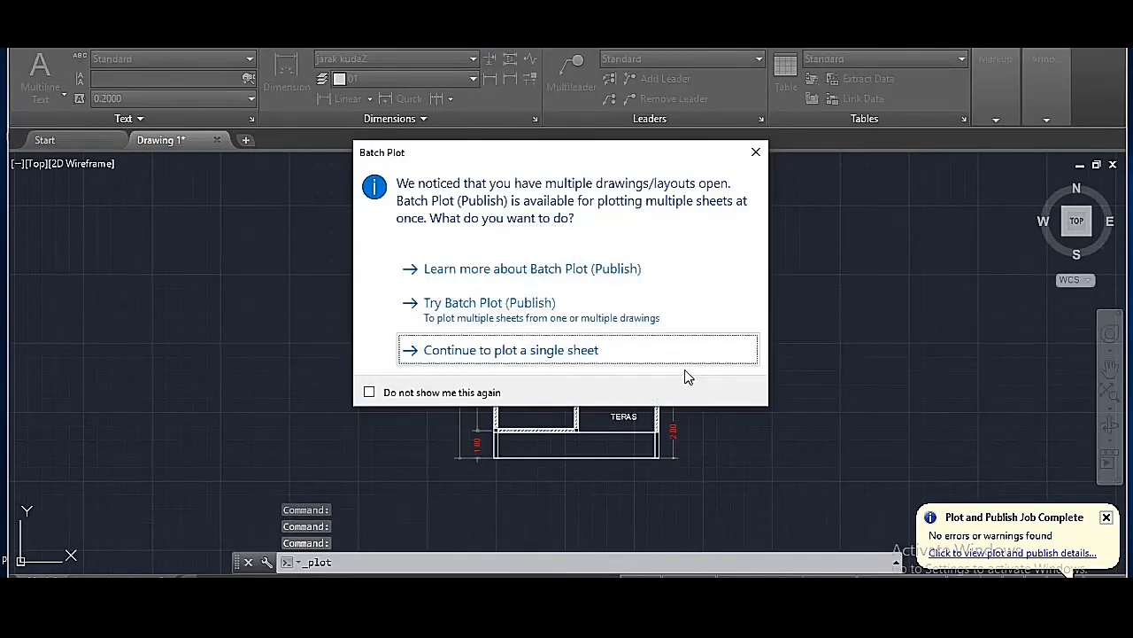
pyautogui.click(685, 369)
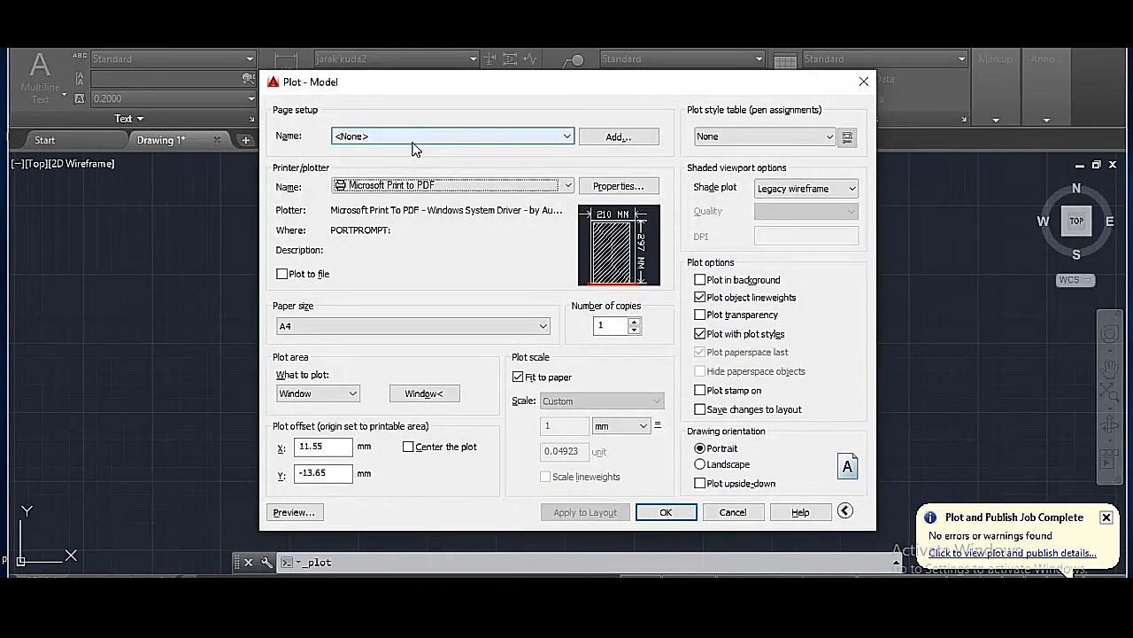
pyautogui.click(414, 137)
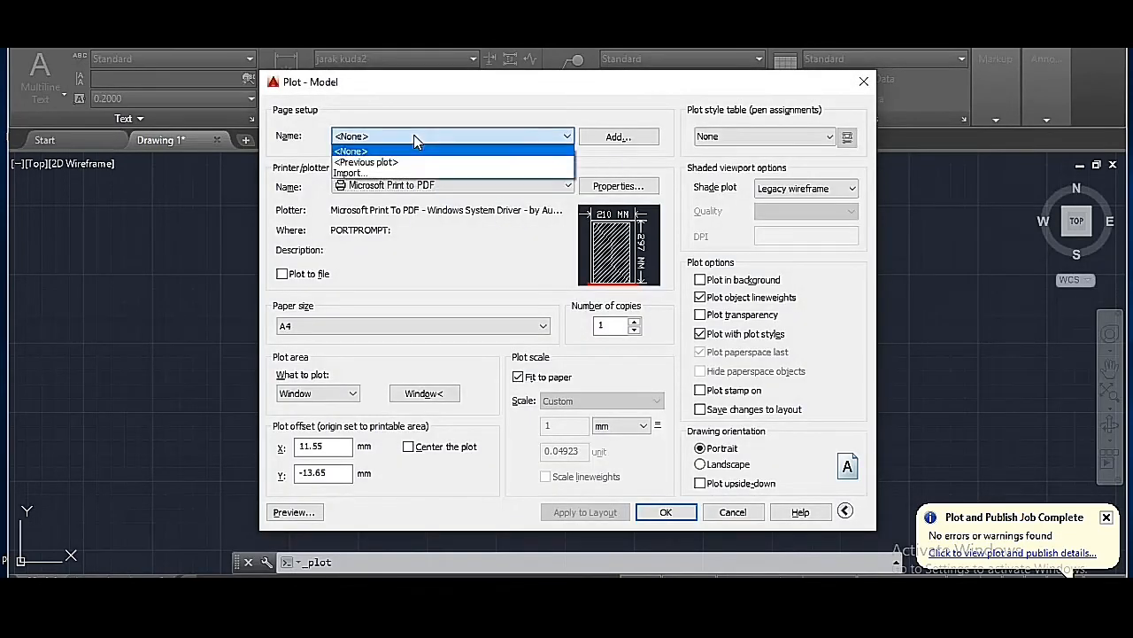
pyautogui.click(421, 163)
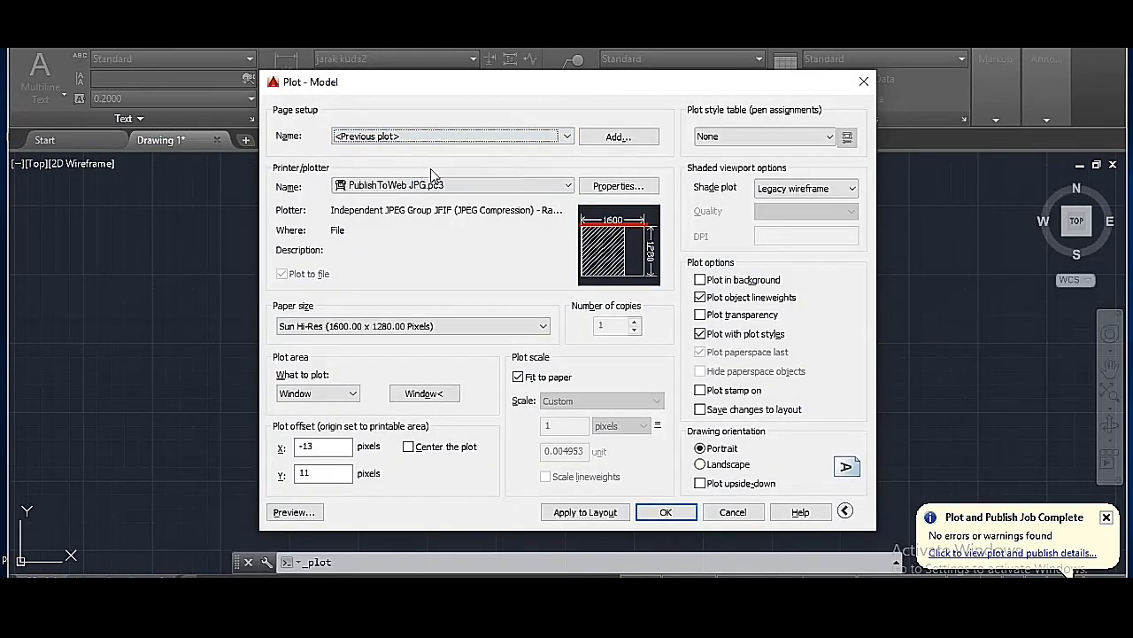
pyautogui.click(494, 189)
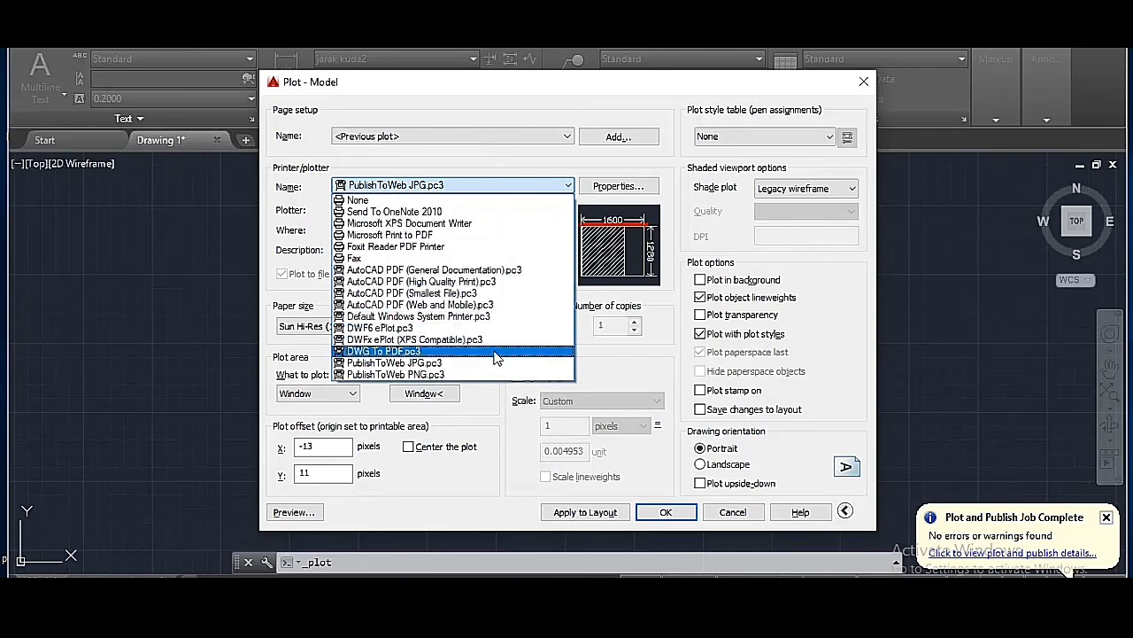
pyautogui.click(487, 236)
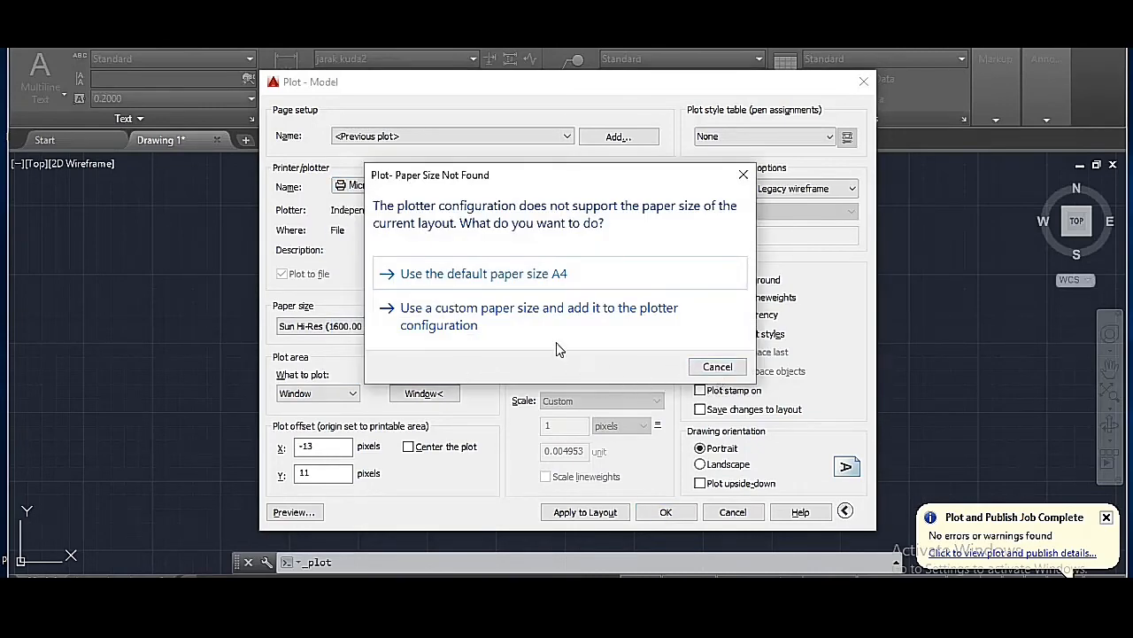
pyautogui.click(534, 276)
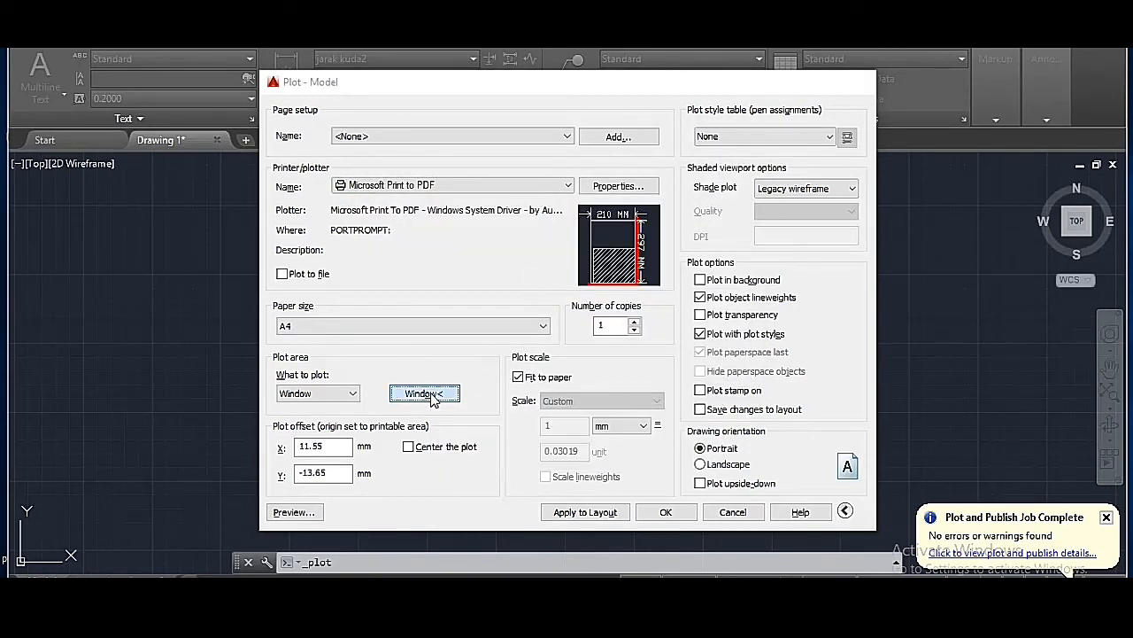
# - Define the plot window around the whole floor plan including its dimensions, and preview the plot
pyautogui.click(425, 393)
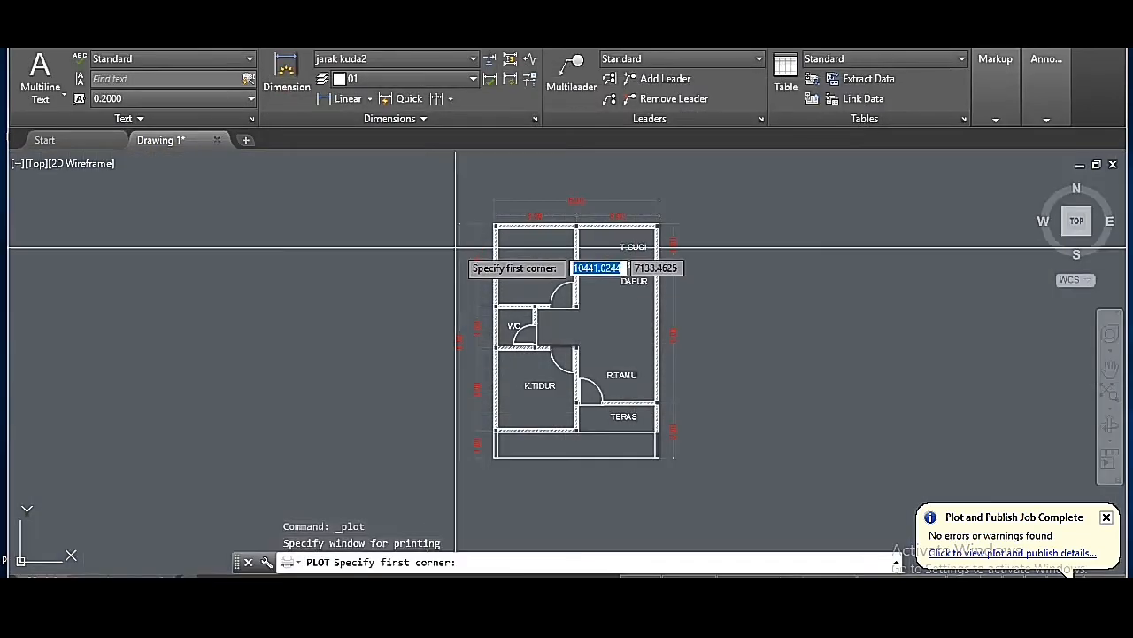
pyautogui.click(431, 176)
pyautogui.click(706, 481)
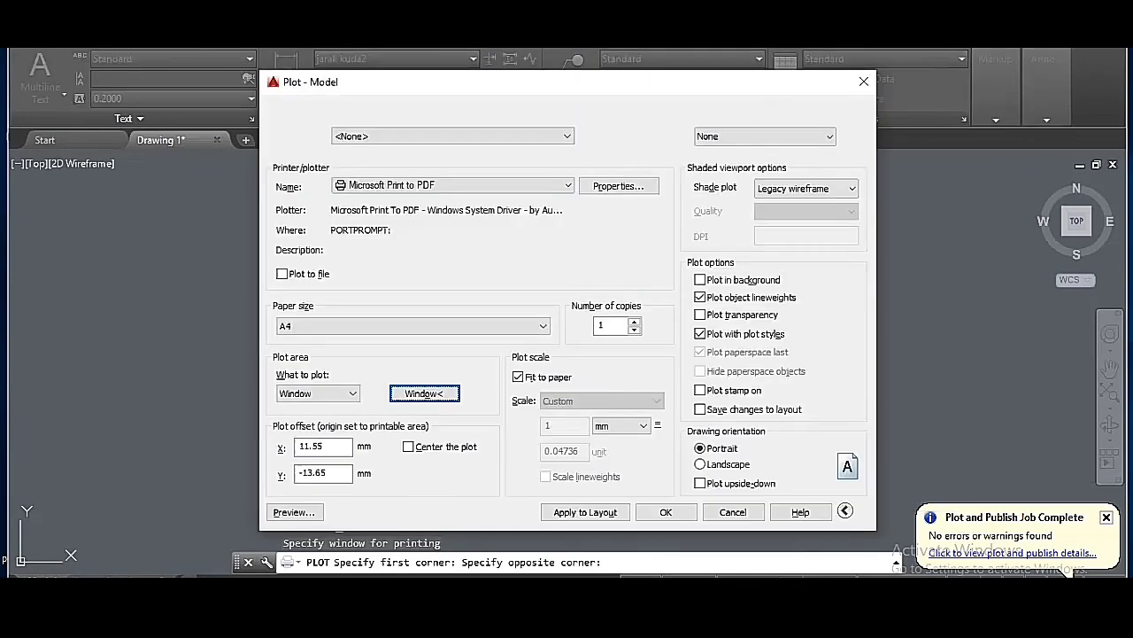
pyautogui.click(297, 514)
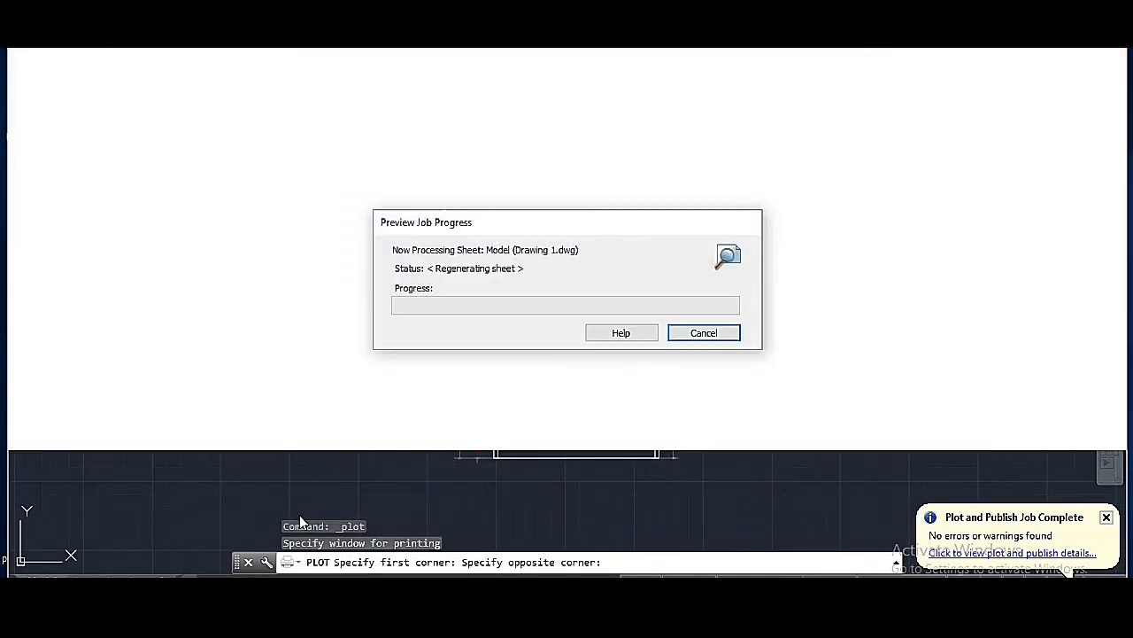